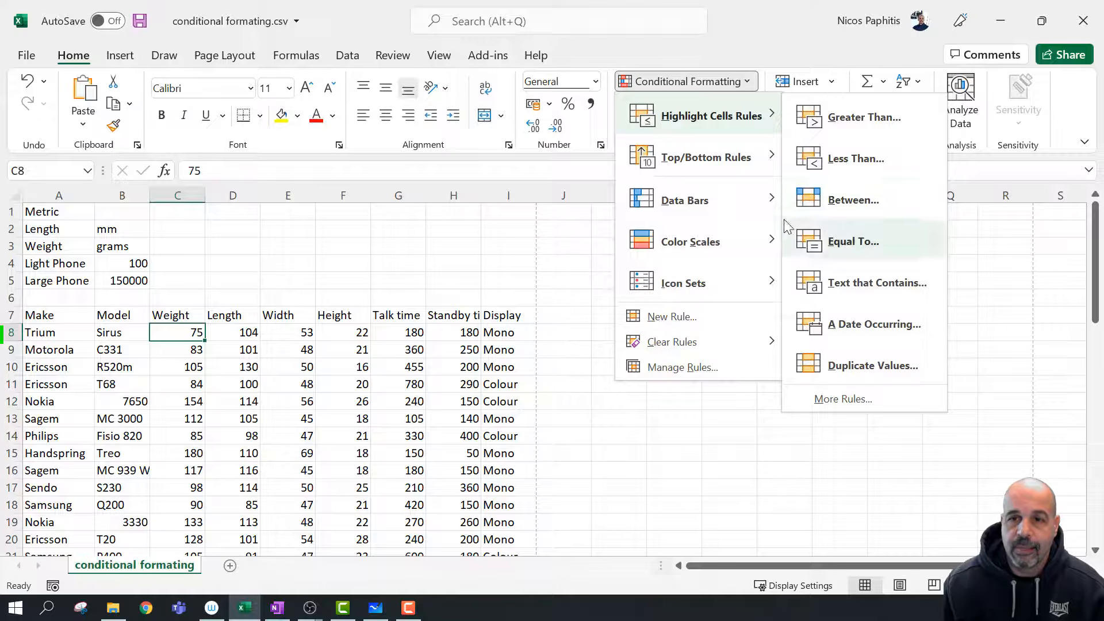
{"action": "mouse_move", "coordinate": [697, 168]}
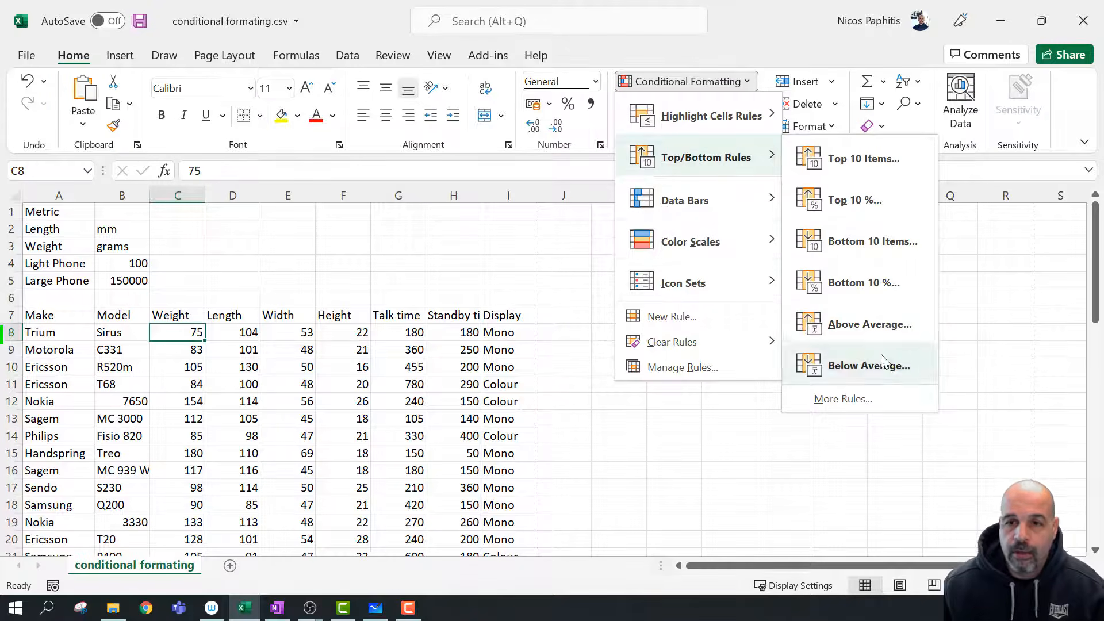
{"action": "mouse_move", "coordinate": [670, 247]}
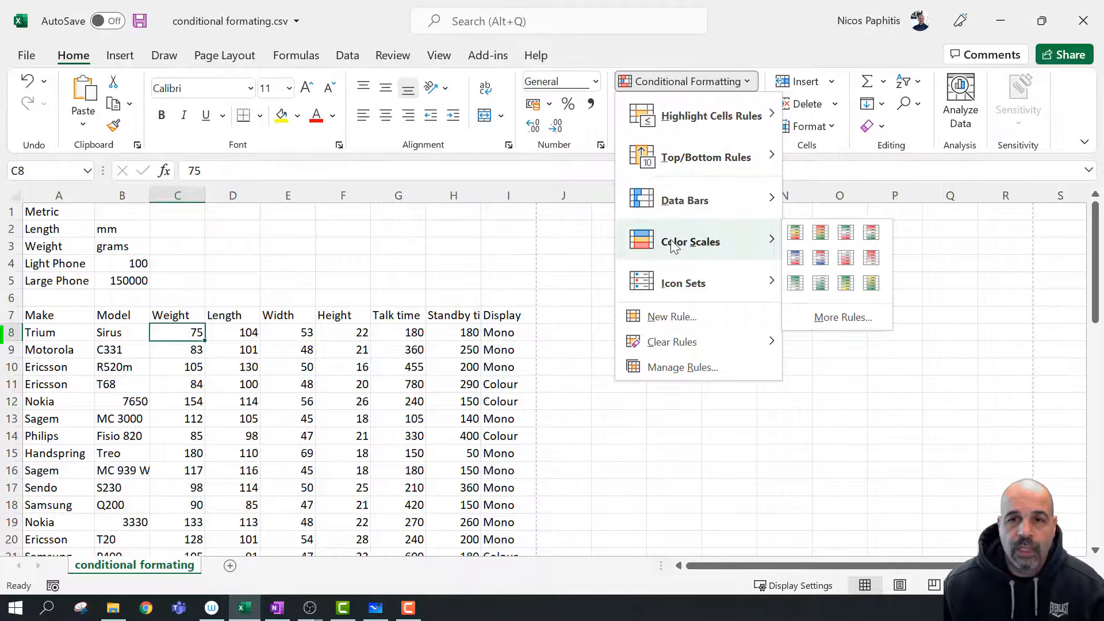
{"action": "mouse_move", "coordinate": [654, 270]}
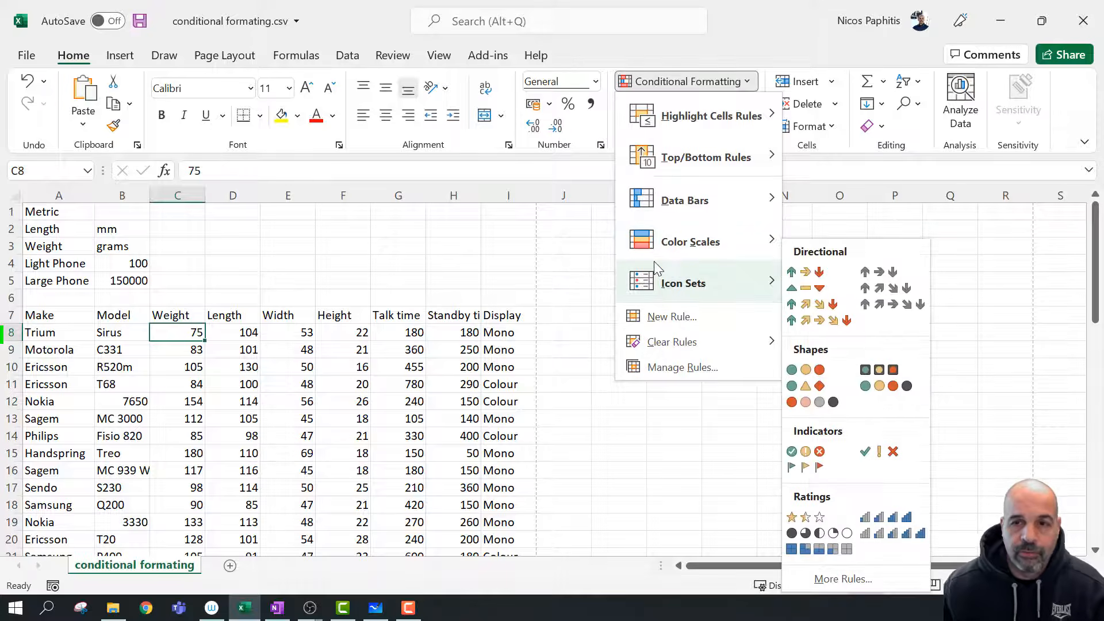
Select all the phone weights in the Weight column, from C8 to C56
{"action": "left_click", "coordinate": [188, 337]}
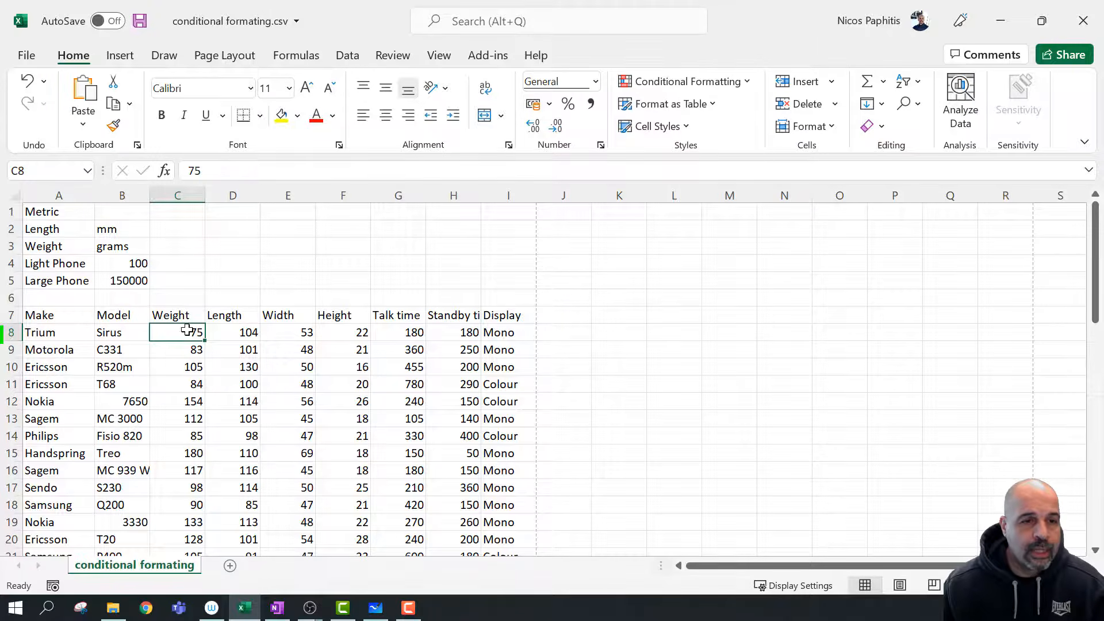
{"action": "scroll", "coordinate": [166, 322], "scroll_direction": "down", "scroll_amount": 13}
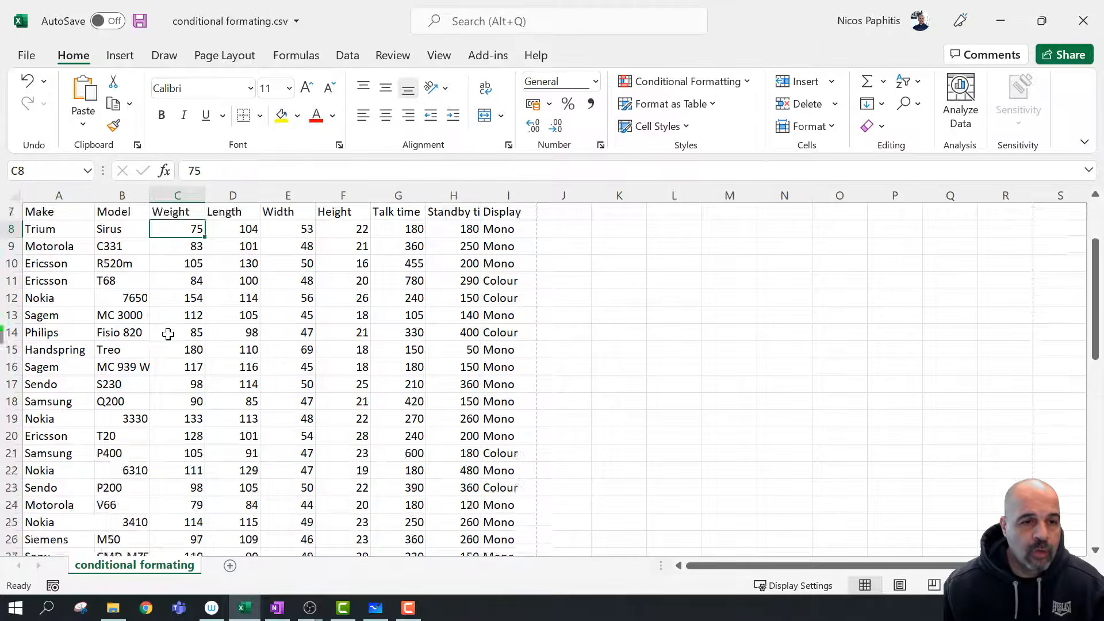
{"action": "scroll", "coordinate": [165, 325], "scroll_direction": "down", "scroll_amount": 1}
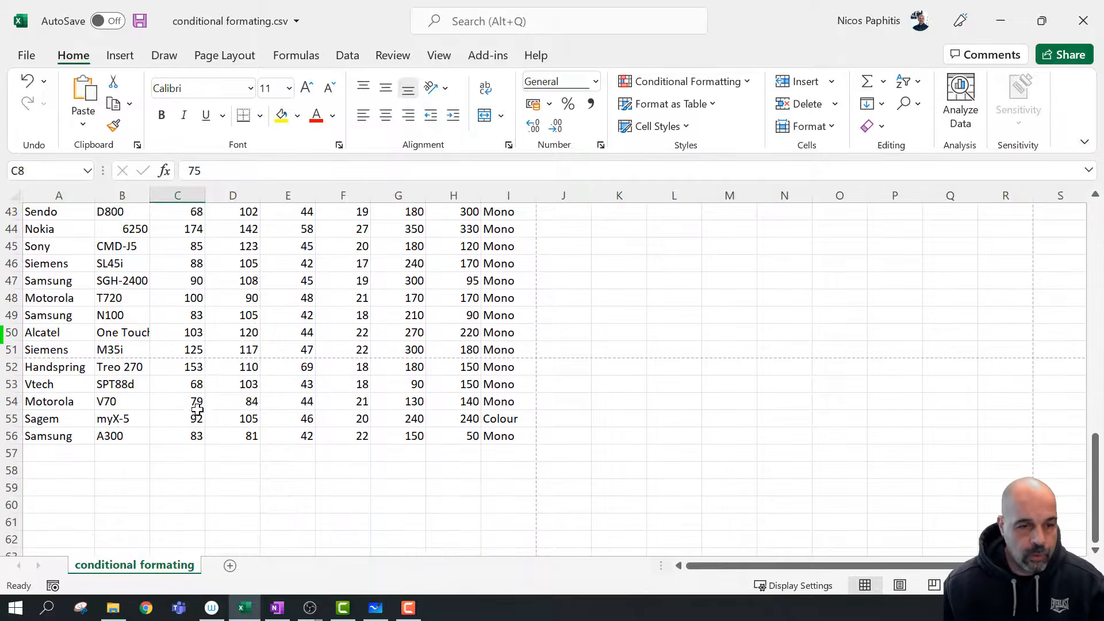
{"action": "scroll", "coordinate": [204, 391], "scroll_direction": "up", "scroll_amount": 9}
{"action": "scroll", "coordinate": [202, 388], "scroll_direction": "up", "scroll_amount": 5}
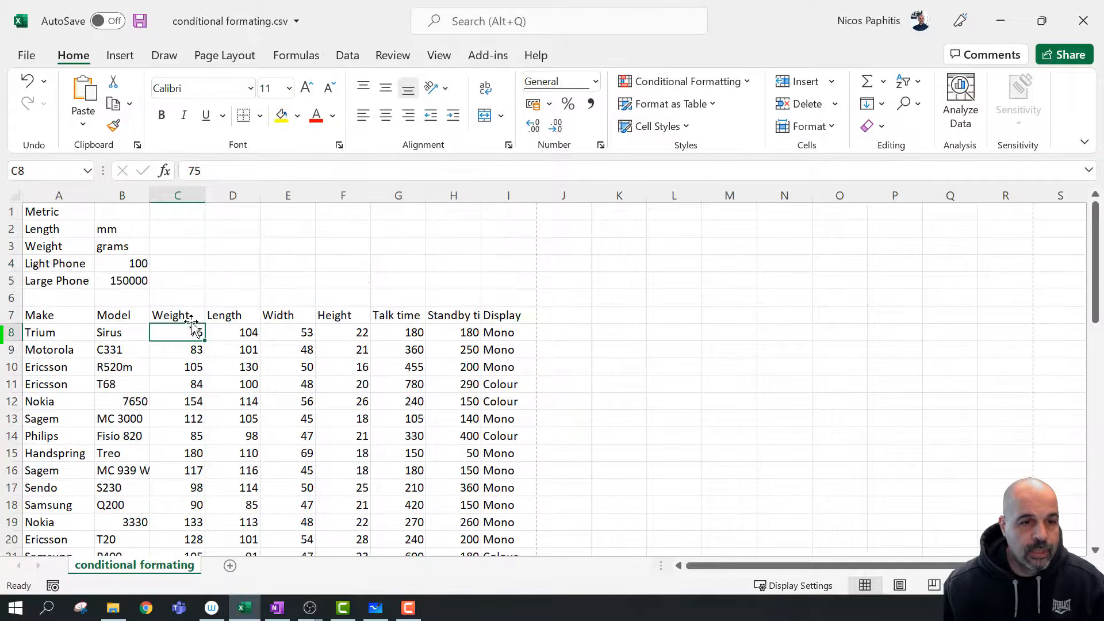
{"action": "scroll", "coordinate": [180, 380], "scroll_direction": "down", "scroll_amount": 15}
{"action": "scroll", "coordinate": [174, 367], "scroll_direction": "down", "scroll_amount": 2}
{"action": "scroll", "coordinate": [174, 367], "scroll_direction": "up", "scroll_amount": 3}
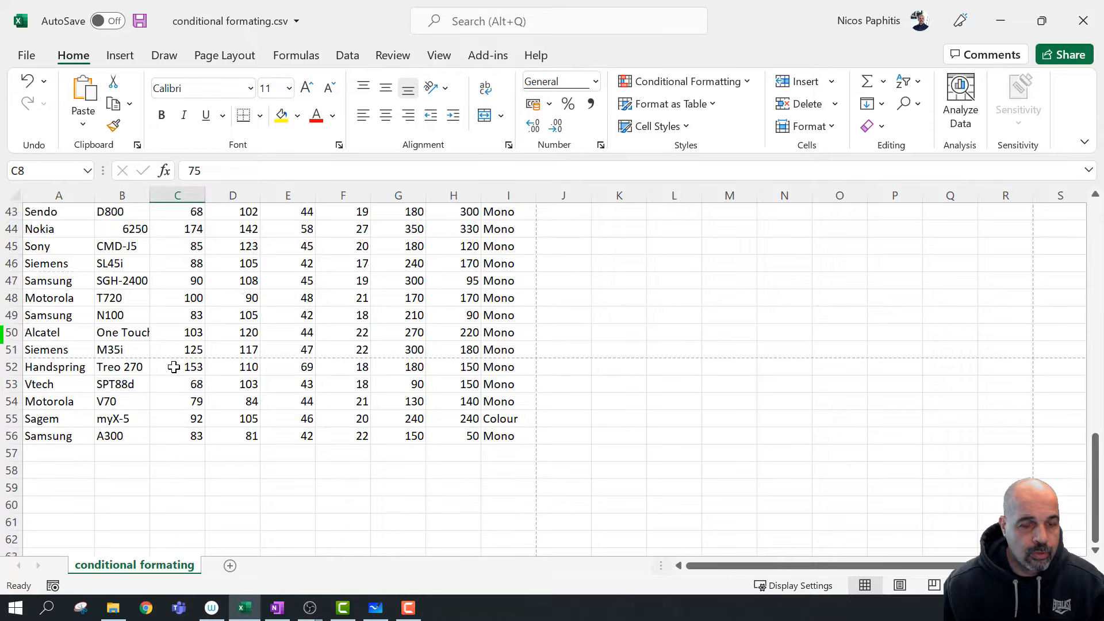
{"action": "left_click", "coordinate": [185, 437], "text": "shift"}
{"action": "scroll", "coordinate": [333, 446], "scroll_direction": "up", "scroll_amount": 14}
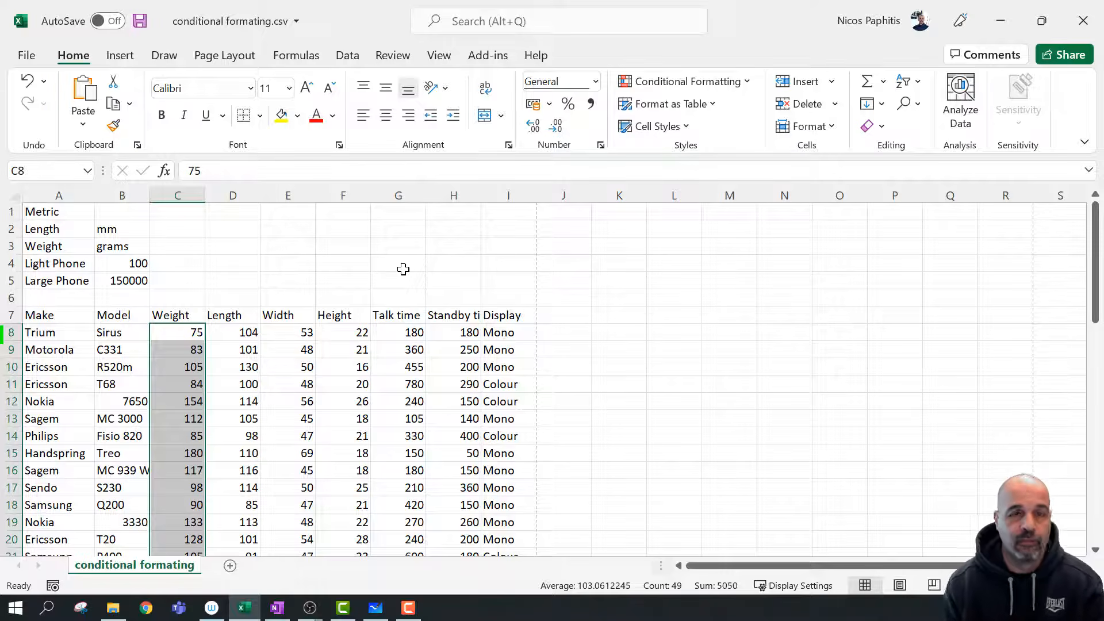
{"action": "left_click", "coordinate": [677, 85]}
{"action": "mouse_move", "coordinate": [740, 118]}
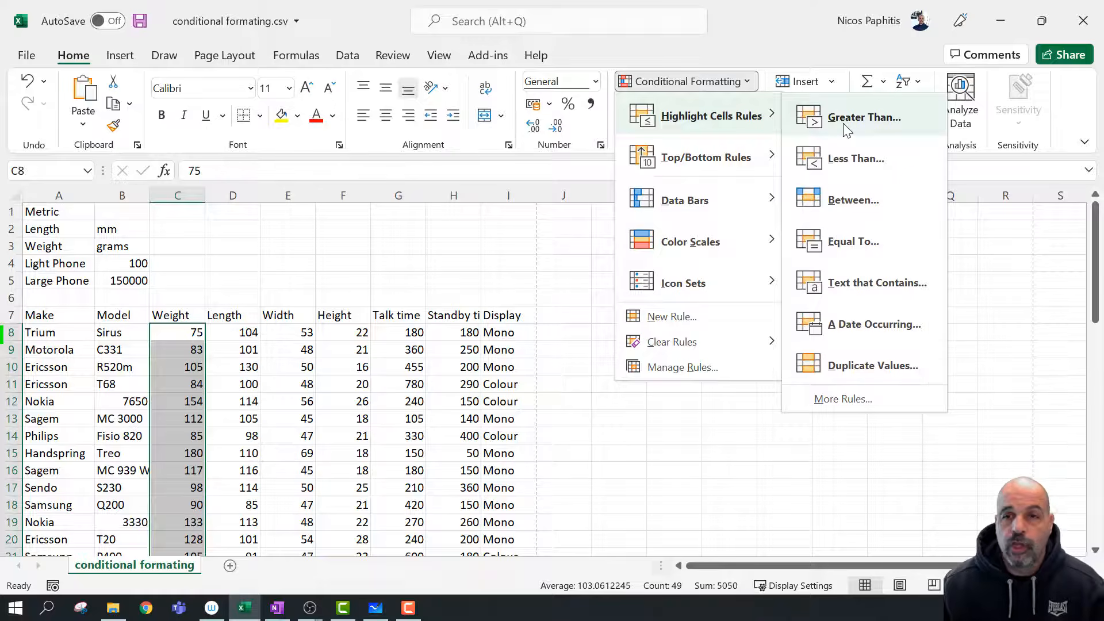
{"action": "key", "text": "Escape"}
{"action": "key", "text": "Escape"}
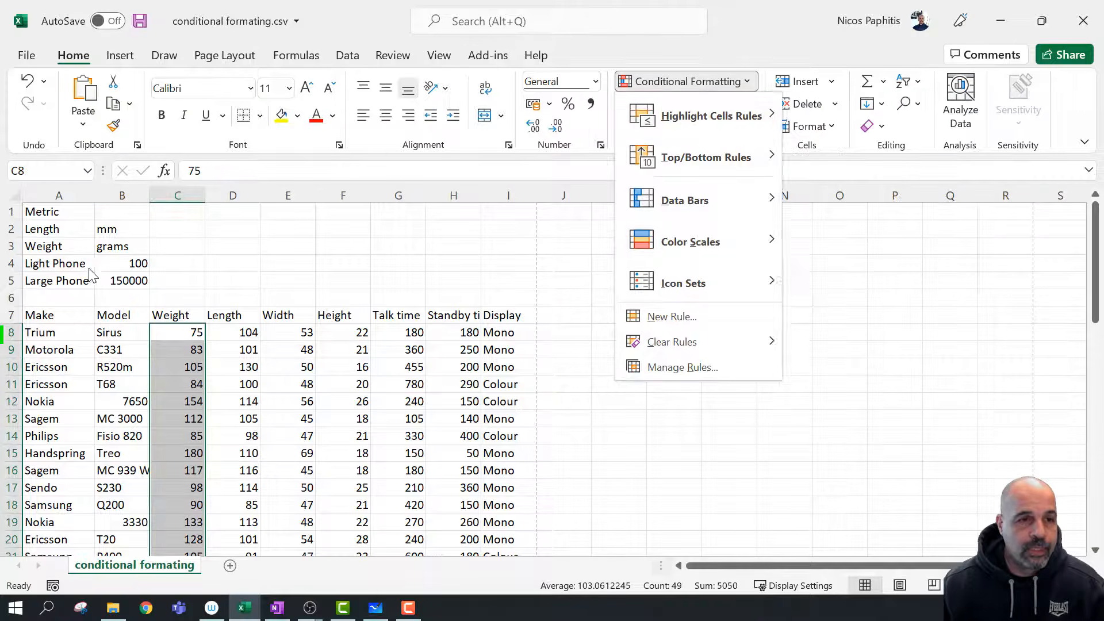
{"action": "left_click_drag", "start_coordinate": [63, 269], "coordinate": [140, 264]}
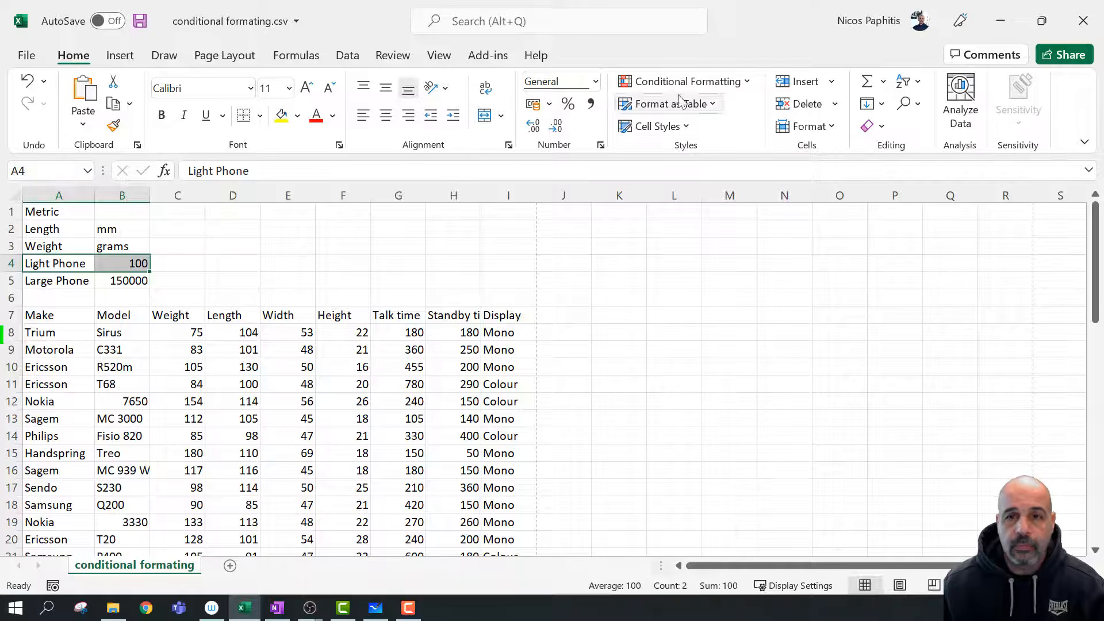
Start a Greater Than conditional formatting rule for the Weight values in C8:C56
{"action": "left_click", "coordinate": [184, 335]}
{"action": "left_click_drag", "start_coordinate": [184, 335], "coordinate": [196, 282]}
{"action": "scroll", "coordinate": [577, 375], "scroll_direction": "up", "scroll_amount": 17}
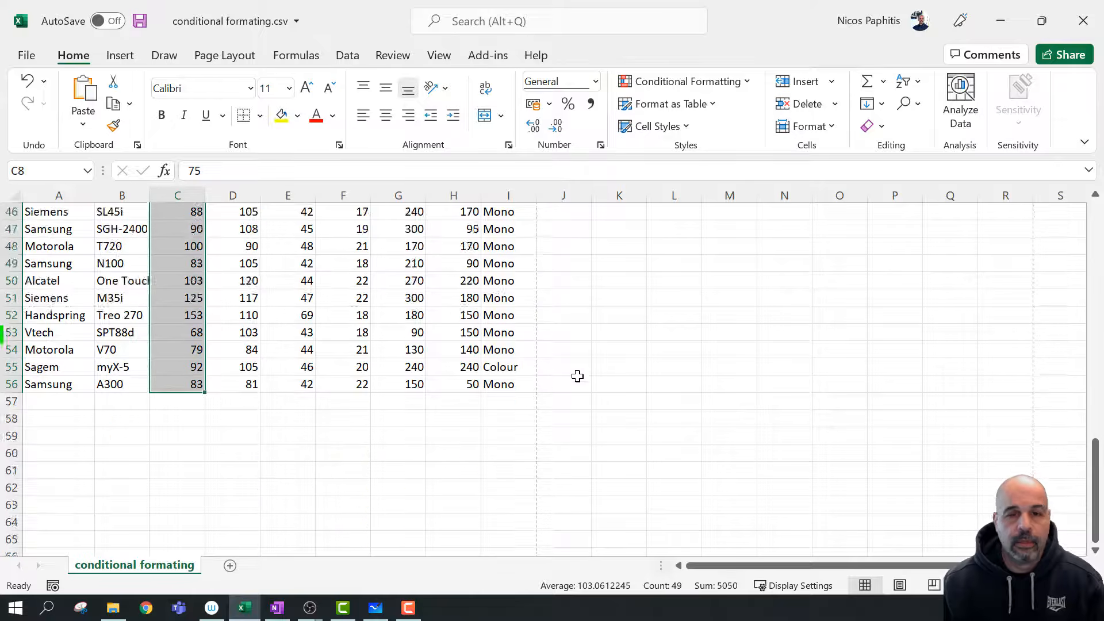
{"action": "left_click", "coordinate": [684, 81]}
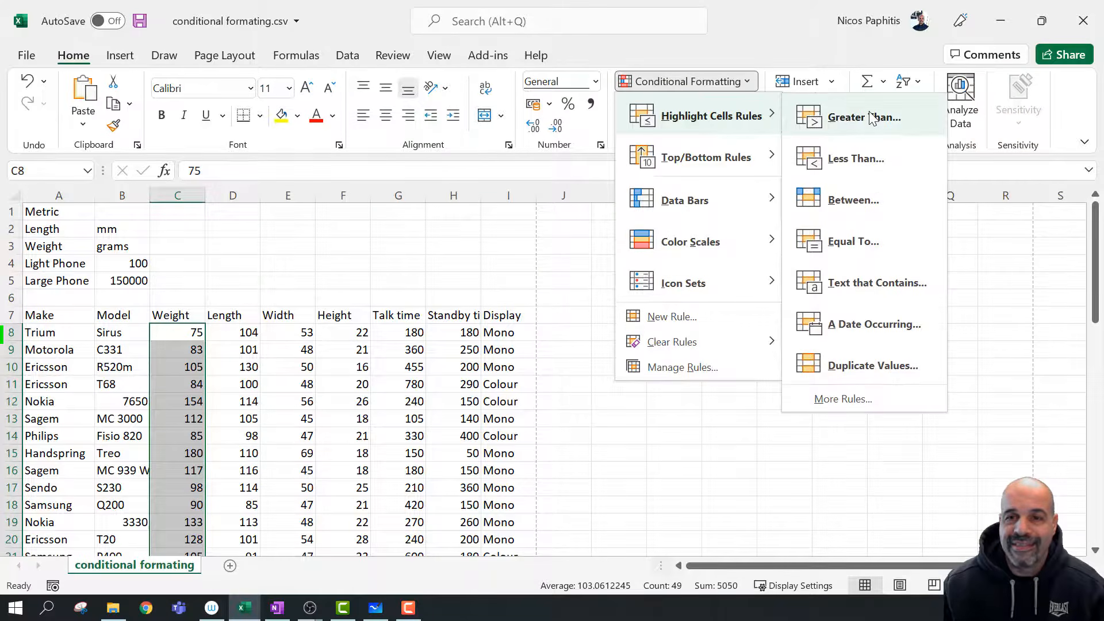
{"action": "left_click", "coordinate": [864, 118]}
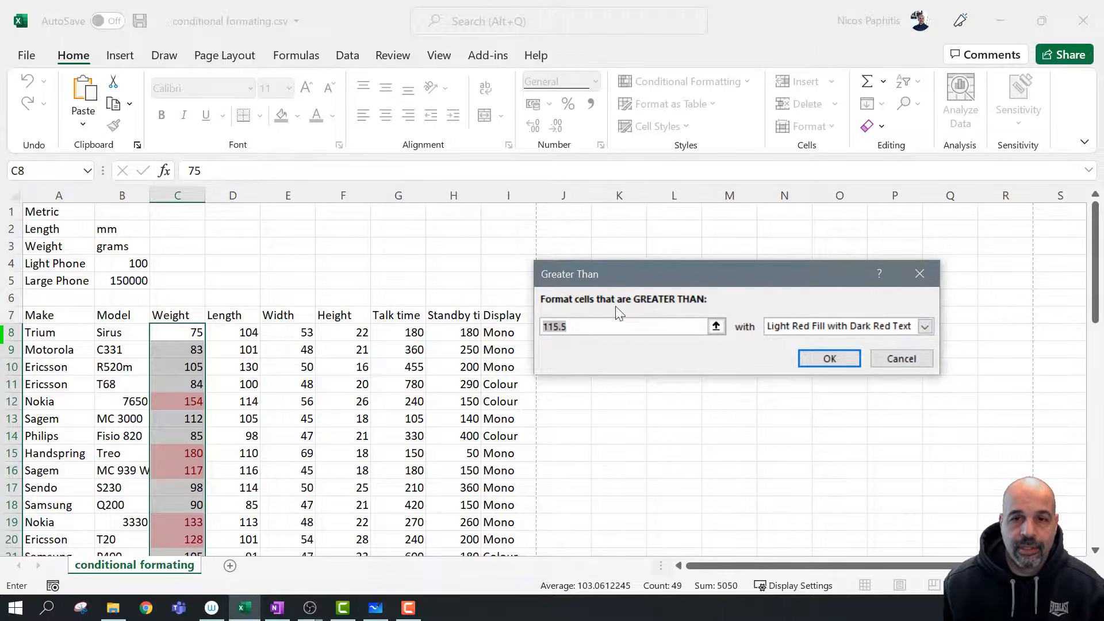
Set the rule's threshold to 100, keeping the Light Red Fill with Dark Red Text format
{"action": "left_click_drag", "start_coordinate": [639, 276], "coordinate": [479, 208]}
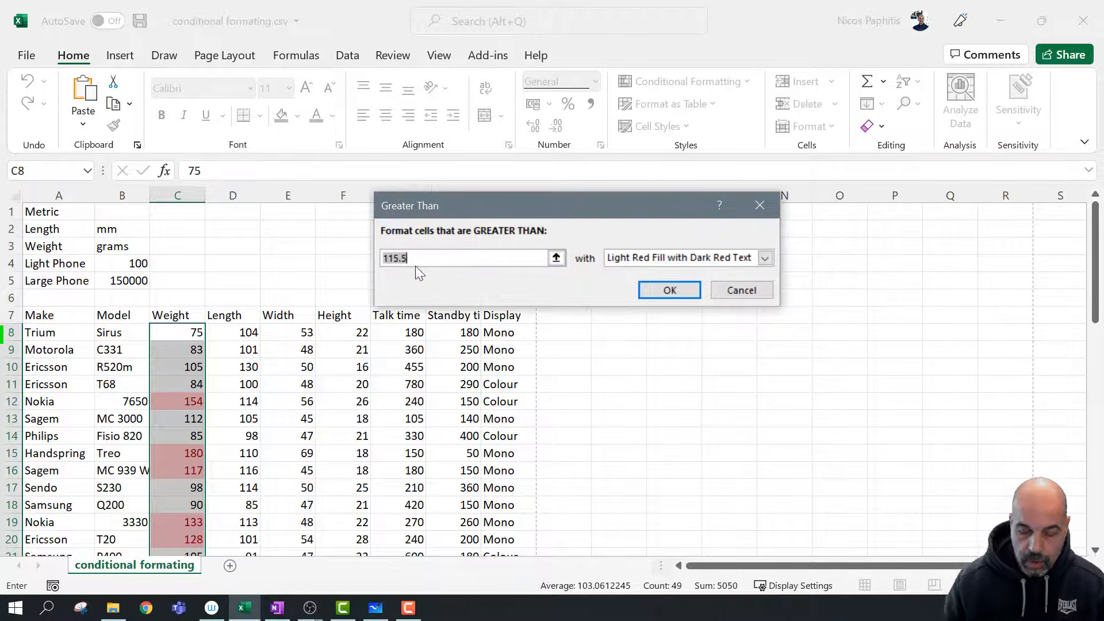
{"action": "key", "text": "BackSpace"}
{"action": "type", "text": "100"}
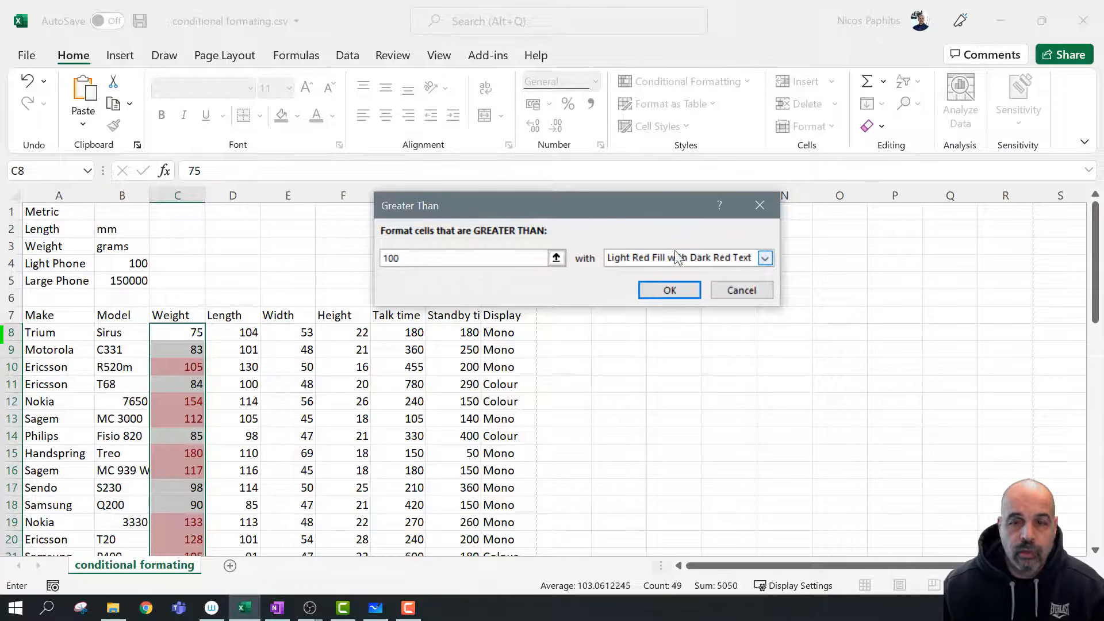
{"action": "left_click", "coordinate": [765, 258]}
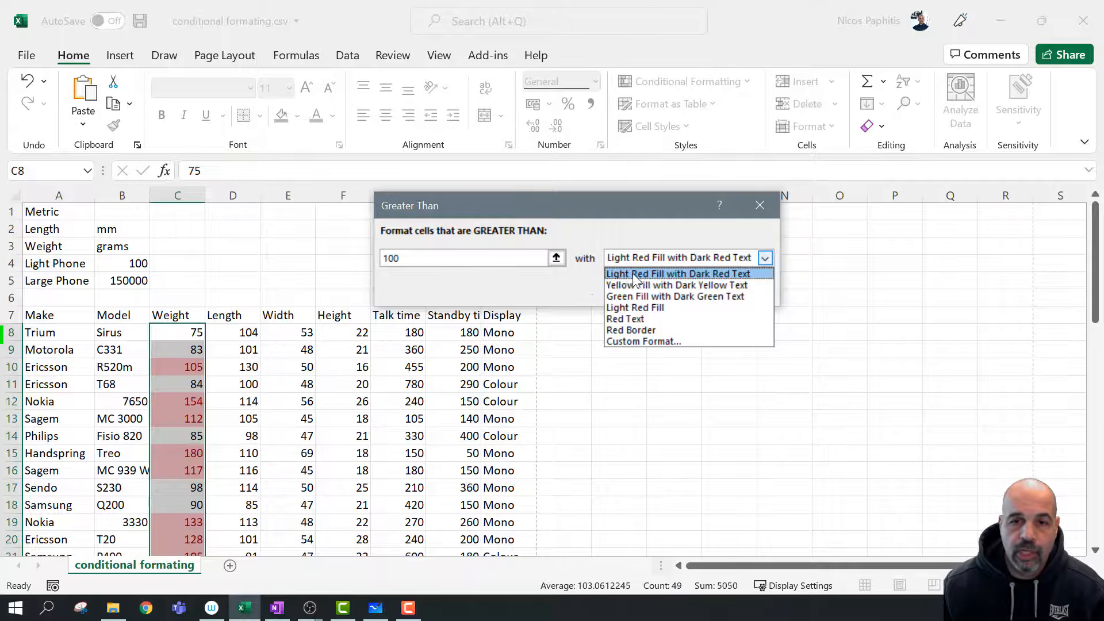
{"action": "left_click", "coordinate": [707, 231]}
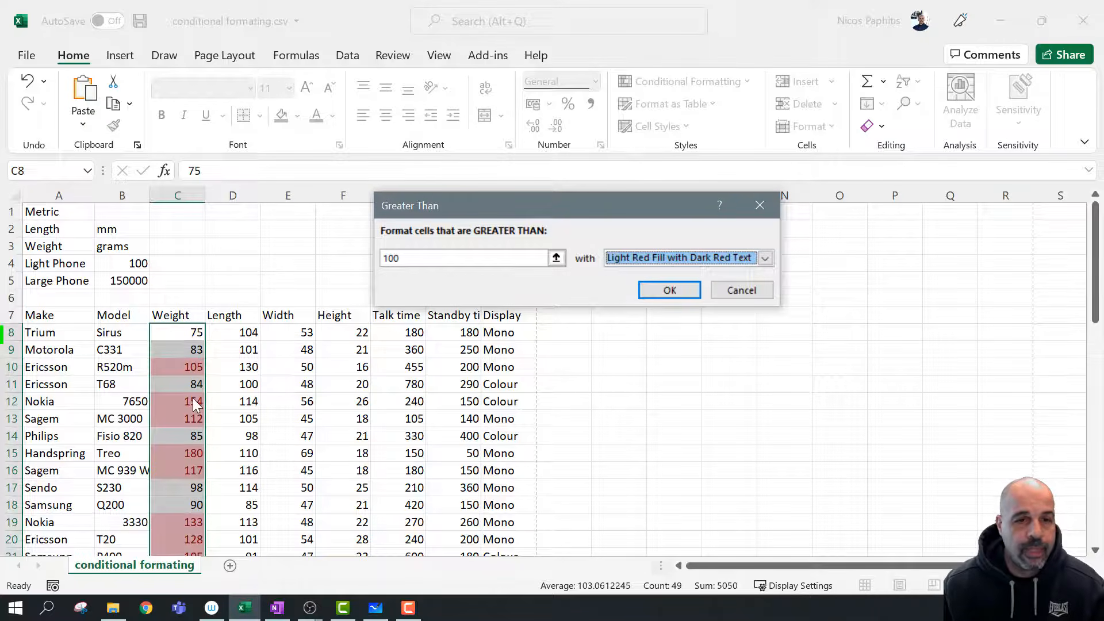
Replace the rule's threshold with an absolute reference to the Light Phone value, =$B$4
{"action": "left_click_drag", "start_coordinate": [427, 260], "coordinate": [291, 260]}
{"action": "key", "text": "BackSpace"}
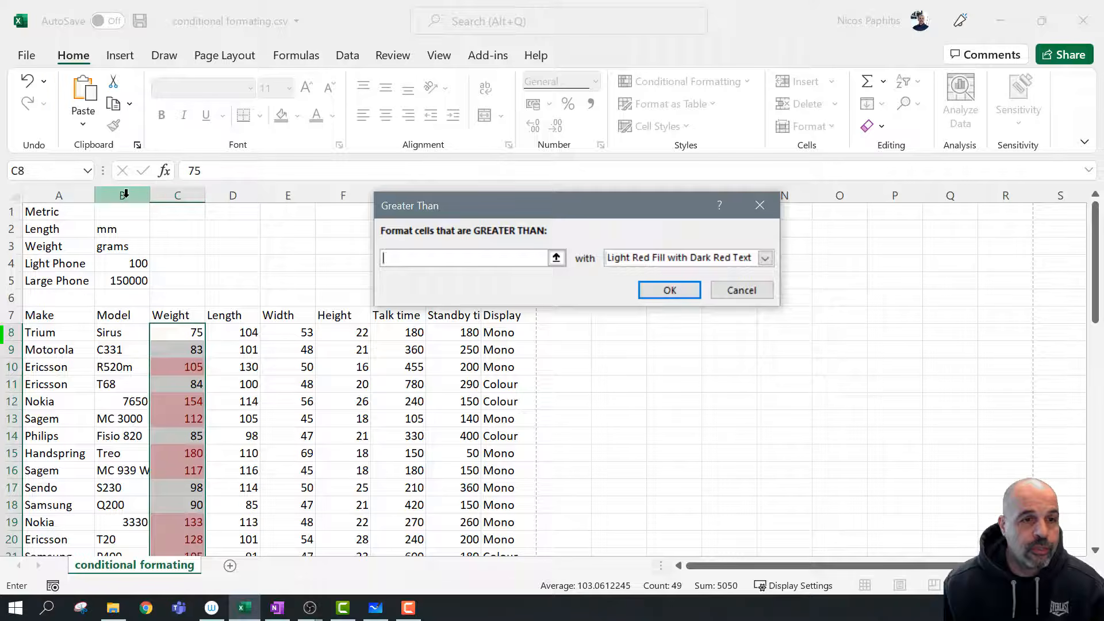
{"action": "left_click", "coordinate": [136, 264]}
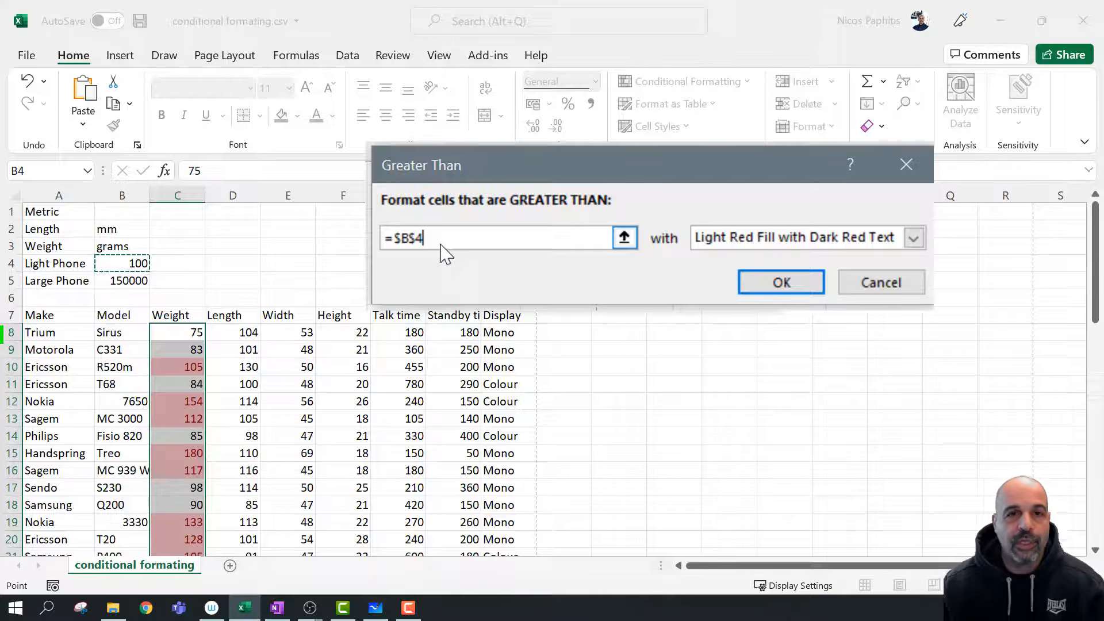
{"action": "left_click", "coordinate": [406, 238]}
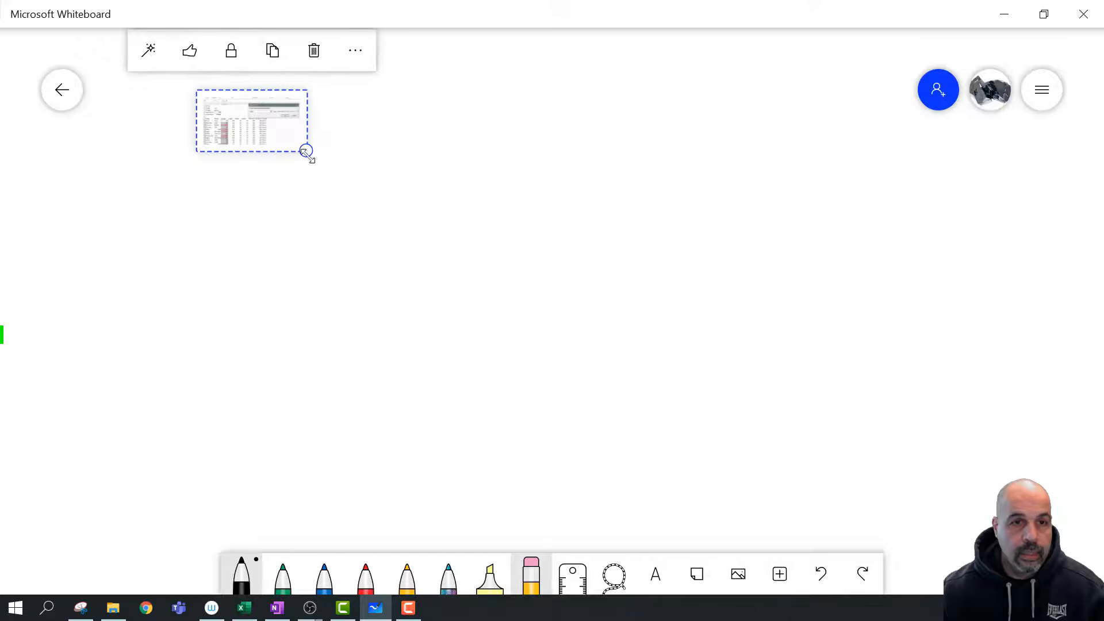
Switch to Microsoft Whiteboard and enlarge the pasted spreadsheet screenshot until it fills the canvas
{"action": "scroll", "coordinate": [306, 151], "scroll_direction": "up", "scroll_amount": 5}
{"action": "left_click_drag", "start_coordinate": [668, 292], "coordinate": [820, 359]}
{"action": "left_click_drag", "start_coordinate": [547, 271], "coordinate": [856, 437]}
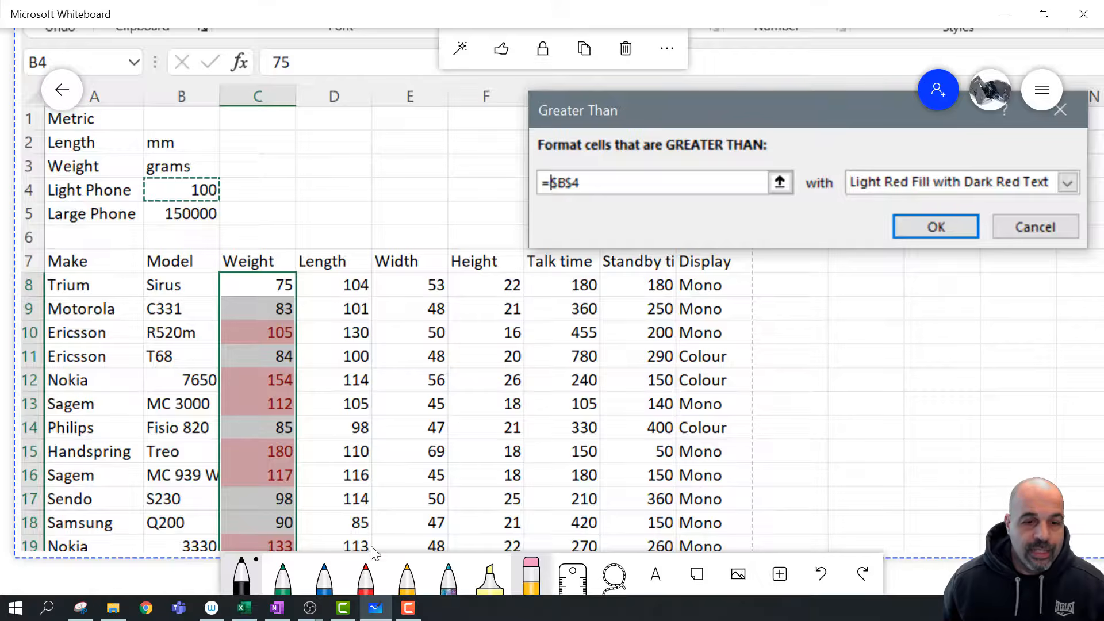
{"action": "left_click", "coordinate": [367, 578]}
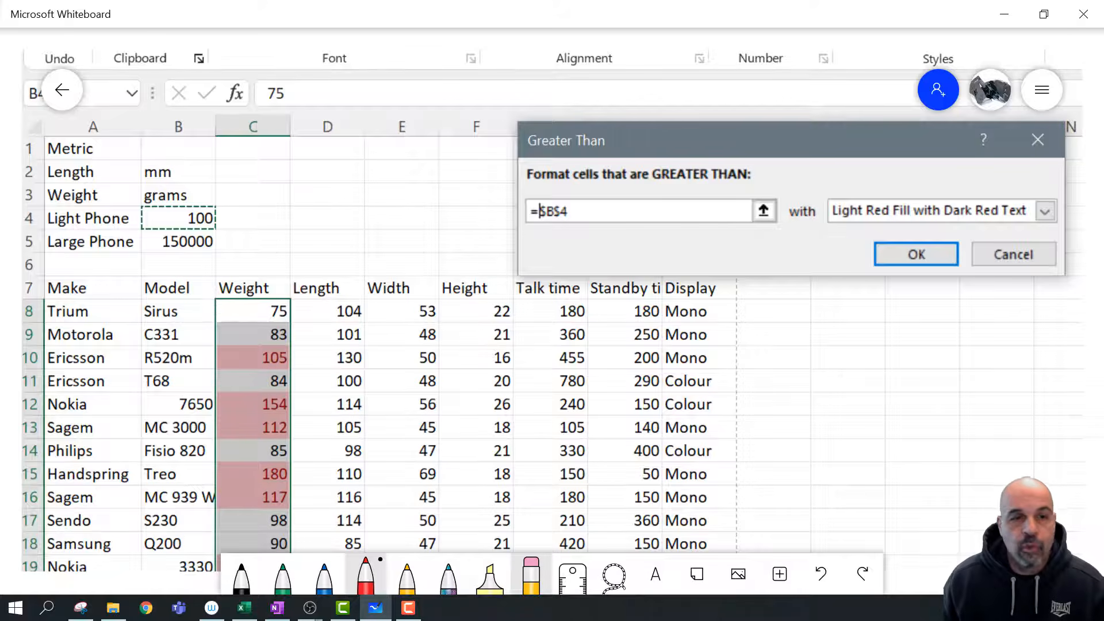
{"action": "mouse_move", "coordinate": [218, 323]}
{"action": "left_mouse_down"}
{"action": "mouse_move", "coordinate": [249, 320]}
{"action": "mouse_move", "coordinate": [272, 301]}
{"action": "mouse_move", "coordinate": [219, 303]}
{"action": "left_mouse_up"}
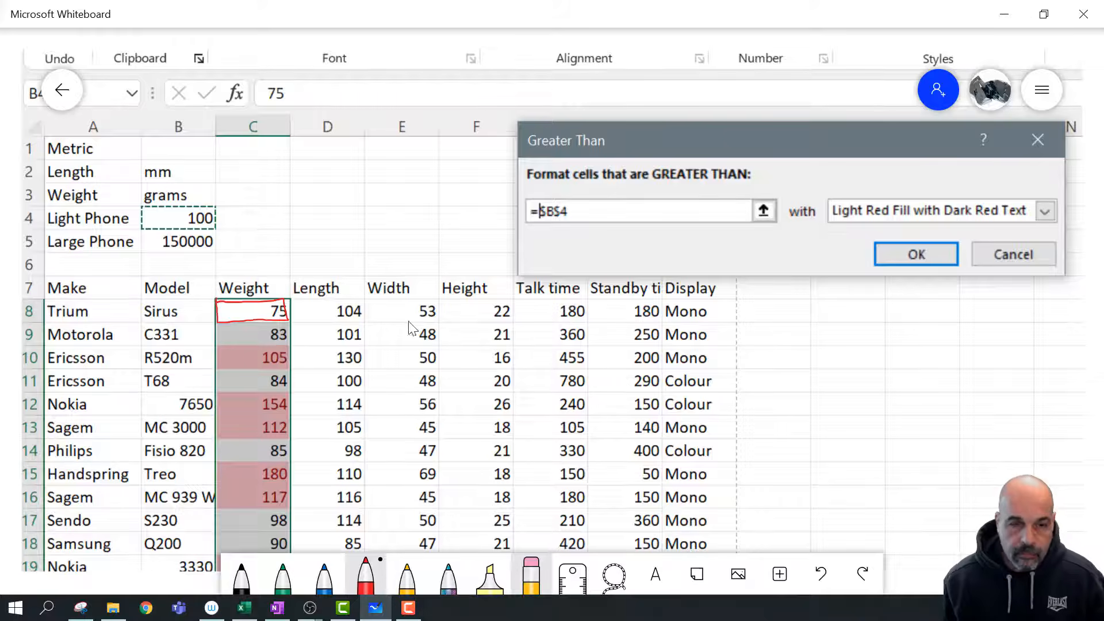
{"action": "left_click", "coordinate": [531, 575]}
{"action": "mouse_move", "coordinate": [310, 323]}
{"action": "left_mouse_down"}
{"action": "mouse_move", "coordinate": [253, 308]}
{"action": "mouse_move", "coordinate": [254, 319]}
{"action": "left_mouse_up"}
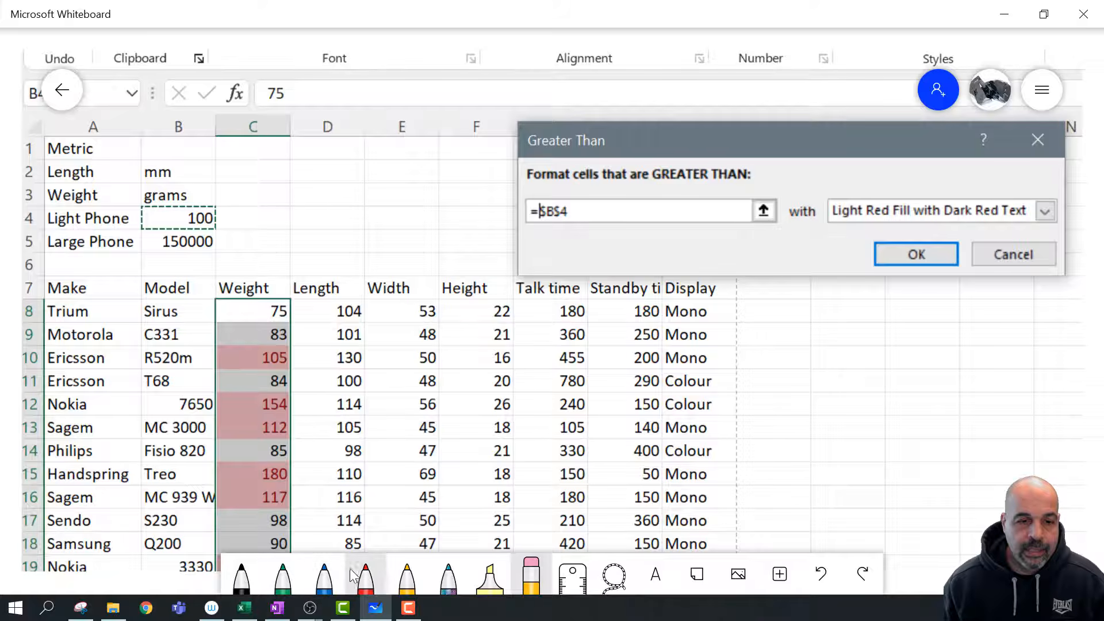
With the red pen, outline cell C8 on the screenshot and write the comparison "C8 >= $B$4" next to the rule's threshold
{"action": "left_click", "coordinate": [366, 575]}
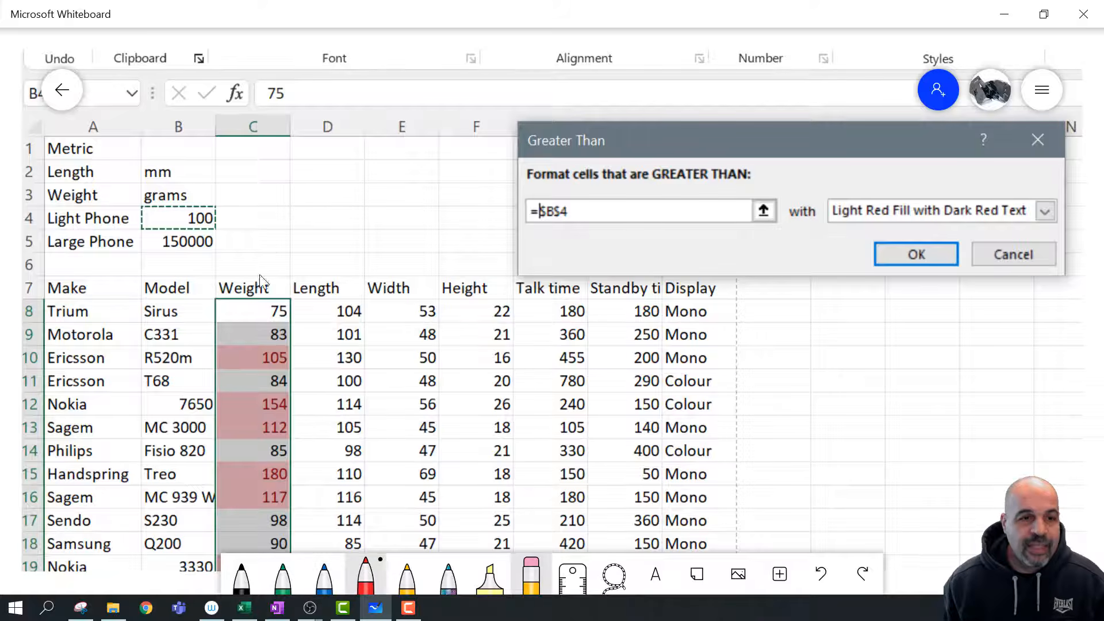
{"action": "mouse_move", "coordinate": [214, 299]}
{"action": "left_mouse_down"}
{"action": "mouse_move", "coordinate": [214, 318]}
{"action": "mouse_move", "coordinate": [286, 321]}
{"action": "mouse_move", "coordinate": [253, 299]}
{"action": "mouse_move", "coordinate": [219, 304]}
{"action": "left_mouse_up"}
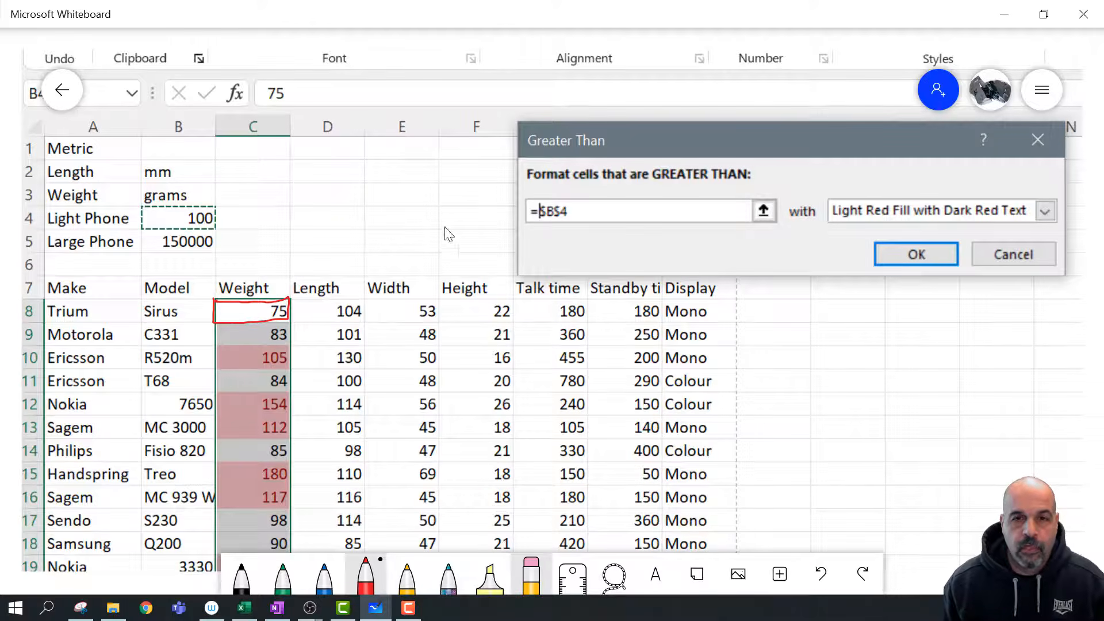
{"action": "mouse_move", "coordinate": [489, 203]}
{"action": "left_mouse_down"}
{"action": "mouse_move", "coordinate": [489, 218]}
{"action": "mouse_move", "coordinate": [506, 199]}
{"action": "mouse_move", "coordinate": [504, 208]}
{"action": "left_mouse_up"}
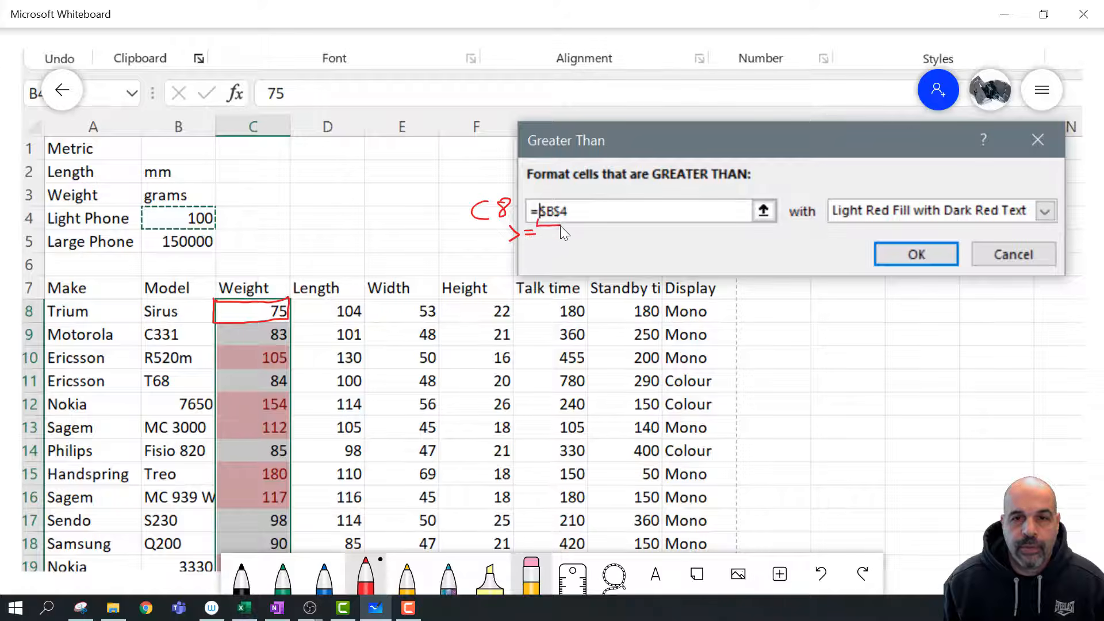
{"action": "mouse_move", "coordinate": [576, 221]}
{"action": "left_mouse_down"}
{"action": "mouse_move", "coordinate": [559, 235]}
{"action": "mouse_move", "coordinate": [577, 238]}
{"action": "left_mouse_up"}
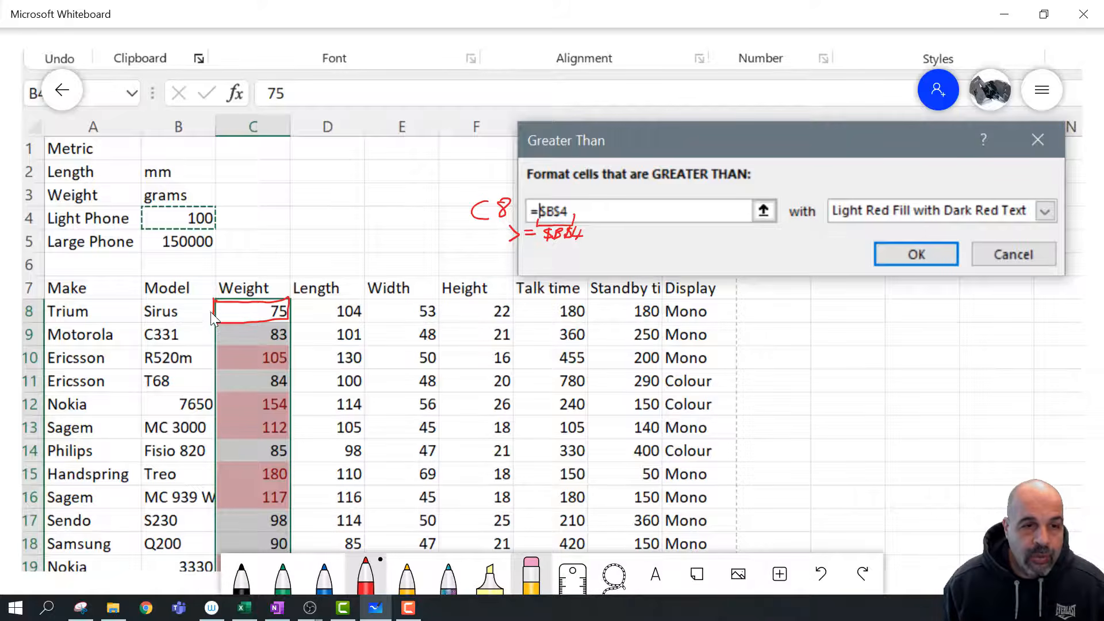
Draw a red downward arrow beside cell C8 and write "C9 >= $B$4" below the first comparison
{"action": "mouse_move", "coordinate": [199, 313]}
{"action": "left_mouse_down"}
{"action": "mouse_move", "coordinate": [199, 335]}
{"action": "mouse_move", "coordinate": [205, 324]}
{"action": "left_mouse_up"}
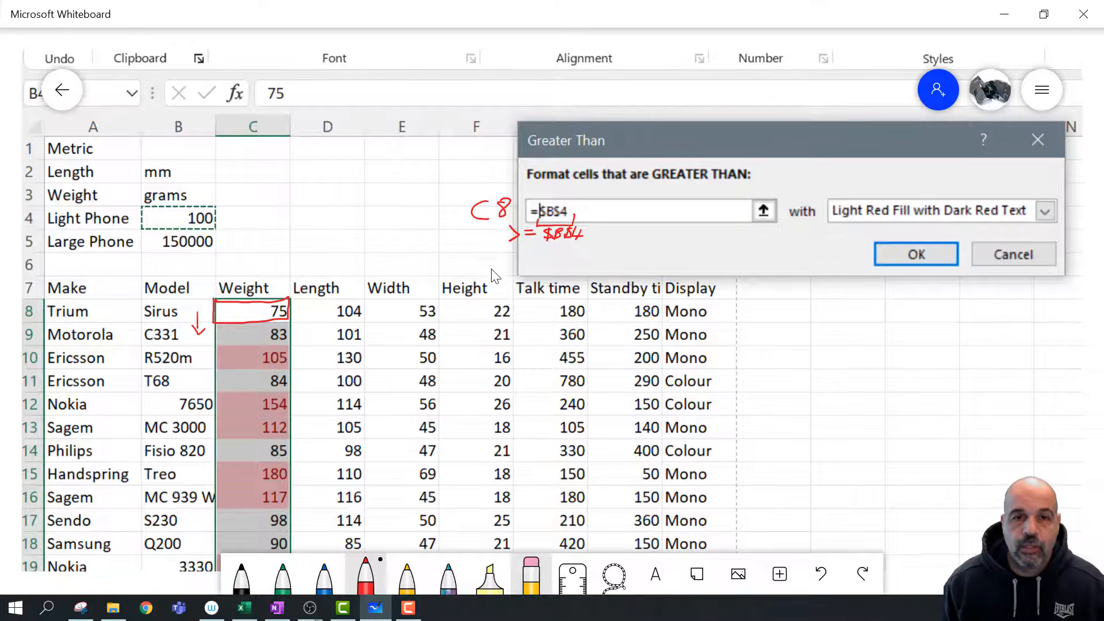
{"action": "mouse_move", "coordinate": [494, 258]}
{"action": "left_mouse_down"}
{"action": "mouse_move", "coordinate": [495, 272]}
{"action": "mouse_move", "coordinate": [505, 258]}
{"action": "mouse_move", "coordinate": [504, 271]}
{"action": "left_mouse_up"}
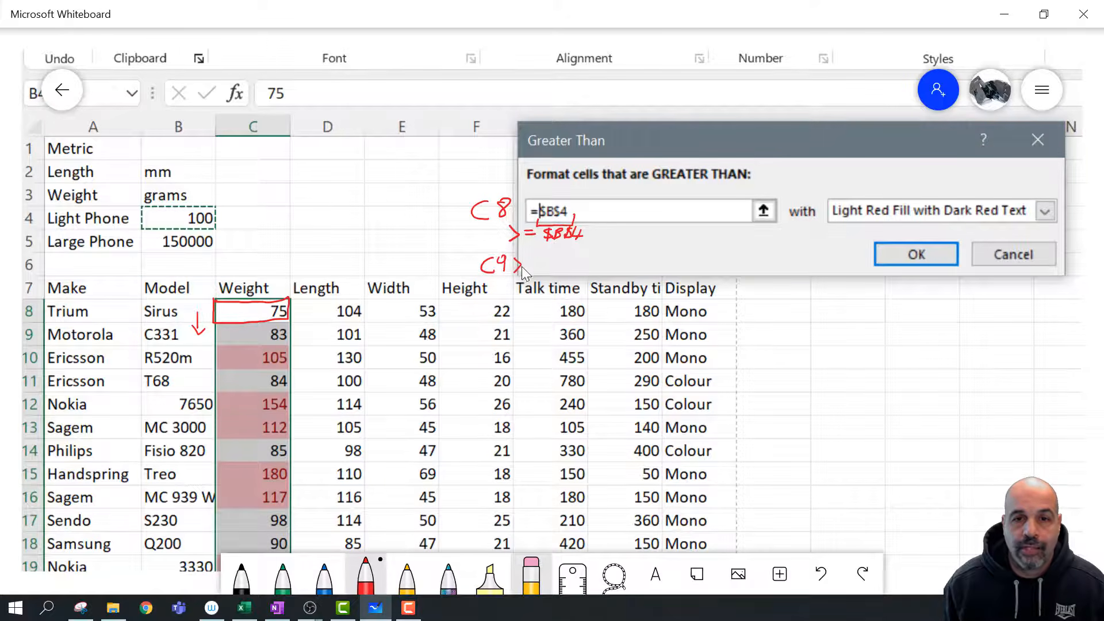
{"action": "mouse_move", "coordinate": [558, 255]}
{"action": "left_mouse_down"}
{"action": "mouse_move", "coordinate": [550, 268]}
{"action": "mouse_move", "coordinate": [574, 268]}
{"action": "left_mouse_up"}
{"action": "left_click_drag", "start_coordinate": [577, 250], "coordinate": [576, 270]}
{"action": "left_click_drag", "start_coordinate": [587, 251], "coordinate": [593, 260]}
{"action": "left_click_drag", "start_coordinate": [589, 254], "coordinate": [588, 268]}
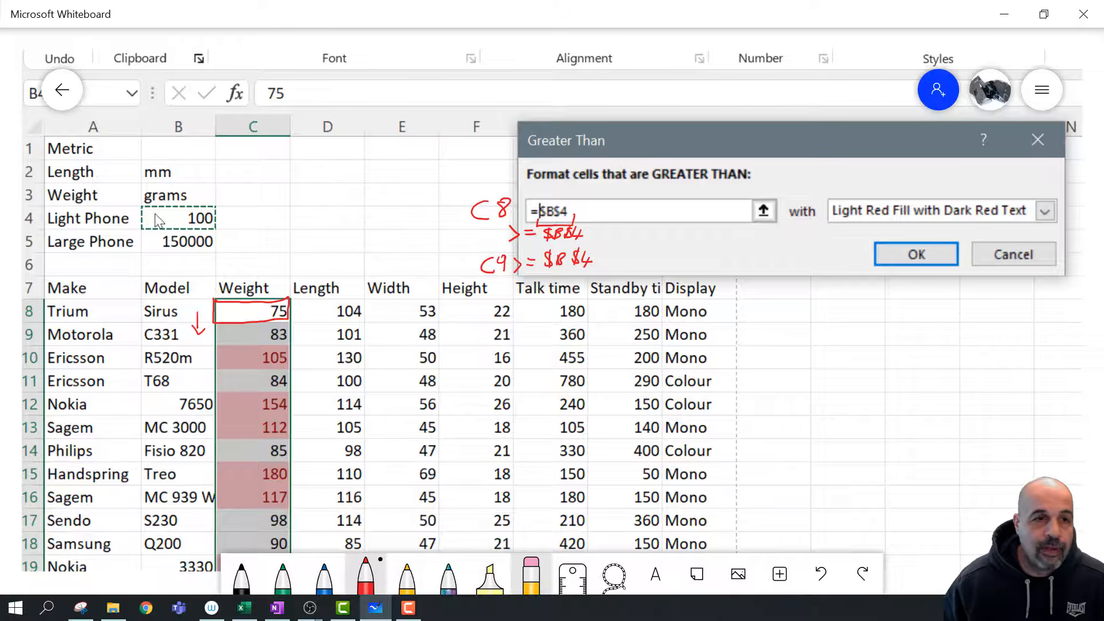
Outline the Light Phone value in B4 in red and draw red arrows towards the Weight heading and cell C8
{"action": "mouse_move", "coordinate": [142, 205]}
{"action": "left_mouse_down"}
{"action": "mouse_move", "coordinate": [146, 229]}
{"action": "mouse_move", "coordinate": [214, 230]}
{"action": "mouse_move", "coordinate": [216, 217]}
{"action": "mouse_move", "coordinate": [132, 203]}
{"action": "left_mouse_up"}
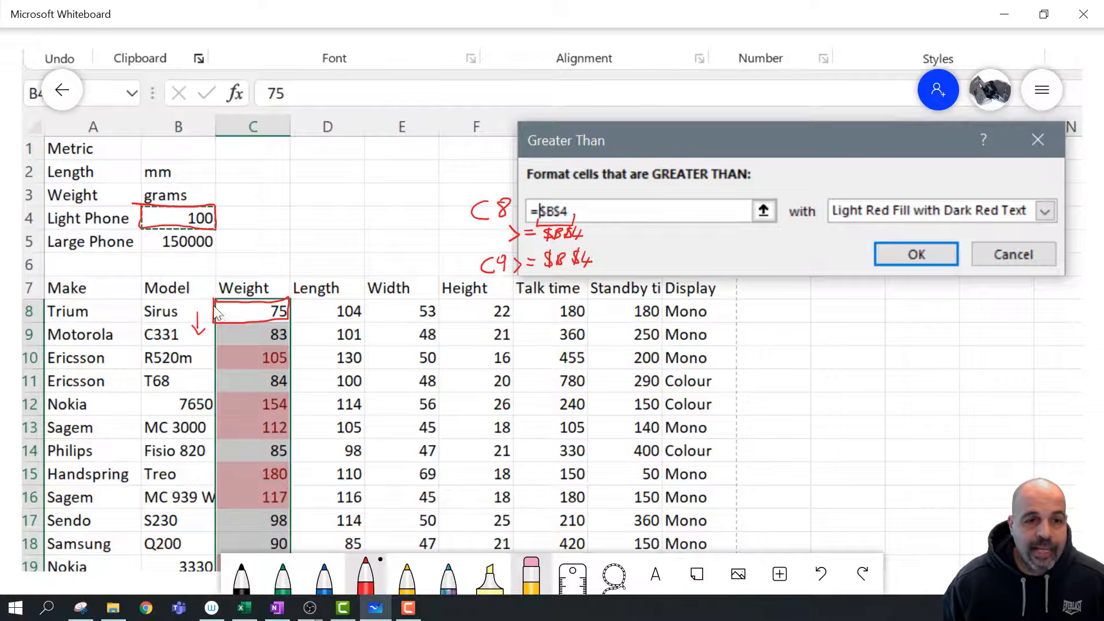
{"action": "mouse_move", "coordinate": [197, 283]}
{"action": "left_mouse_down"}
{"action": "mouse_move", "coordinate": [218, 297]}
{"action": "mouse_move", "coordinate": [200, 314]}
{"action": "mouse_move", "coordinate": [208, 324]}
{"action": "left_mouse_up"}
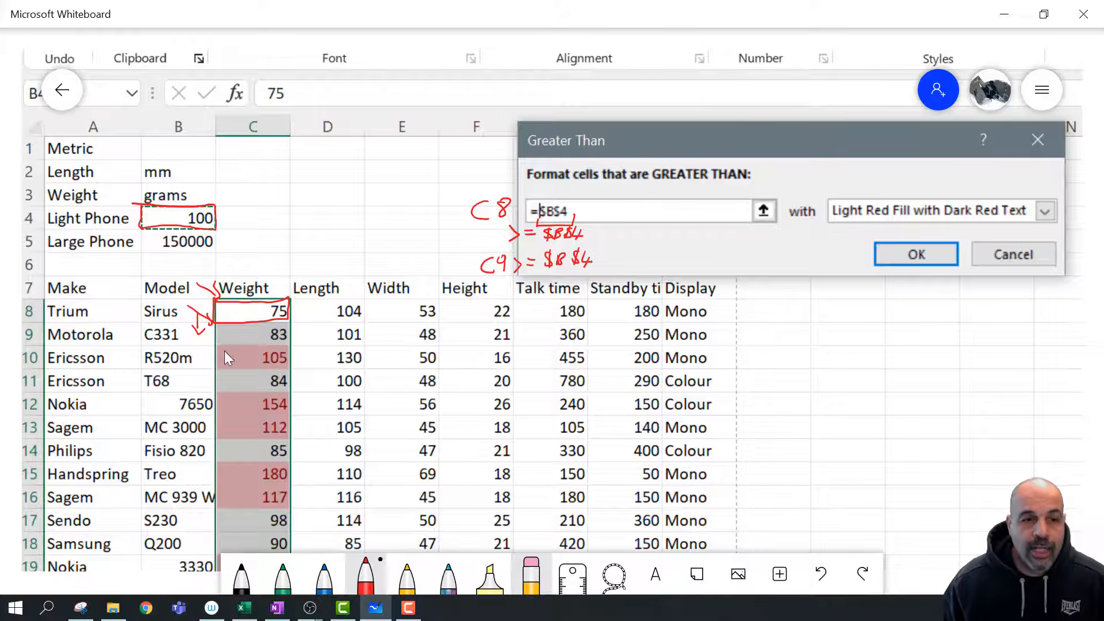
Draw red arrows beside rows 10 to 12, tick the weights in C9 to C12, and add a red arrow pointing at B4
{"action": "mouse_move", "coordinate": [186, 358]}
{"action": "left_mouse_down"}
{"action": "mouse_move", "coordinate": [203, 357]}
{"action": "mouse_move", "coordinate": [204, 375]}
{"action": "left_mouse_up"}
{"action": "left_click_drag", "start_coordinate": [199, 372], "coordinate": [203, 401]}
{"action": "left_click_drag", "start_coordinate": [199, 397], "coordinate": [200, 406]}
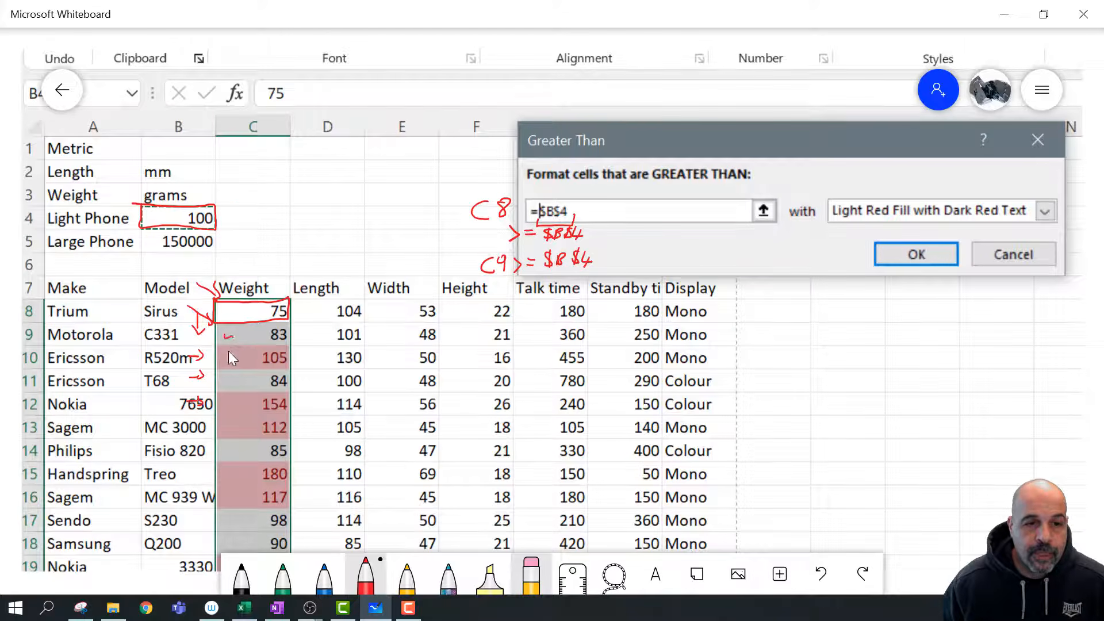
{"action": "left_click_drag", "start_coordinate": [227, 395], "coordinate": [233, 398]}
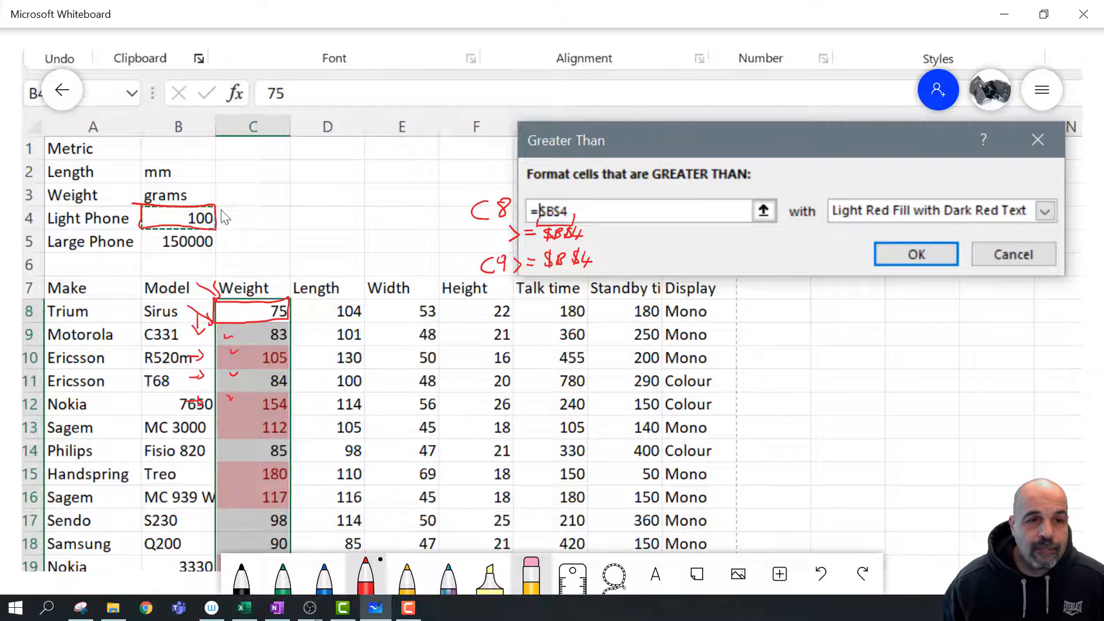
{"action": "mouse_move", "coordinate": [232, 206]}
{"action": "left_mouse_down"}
{"action": "mouse_move", "coordinate": [242, 197]}
{"action": "mouse_move", "coordinate": [229, 219]}
{"action": "left_mouse_up"}
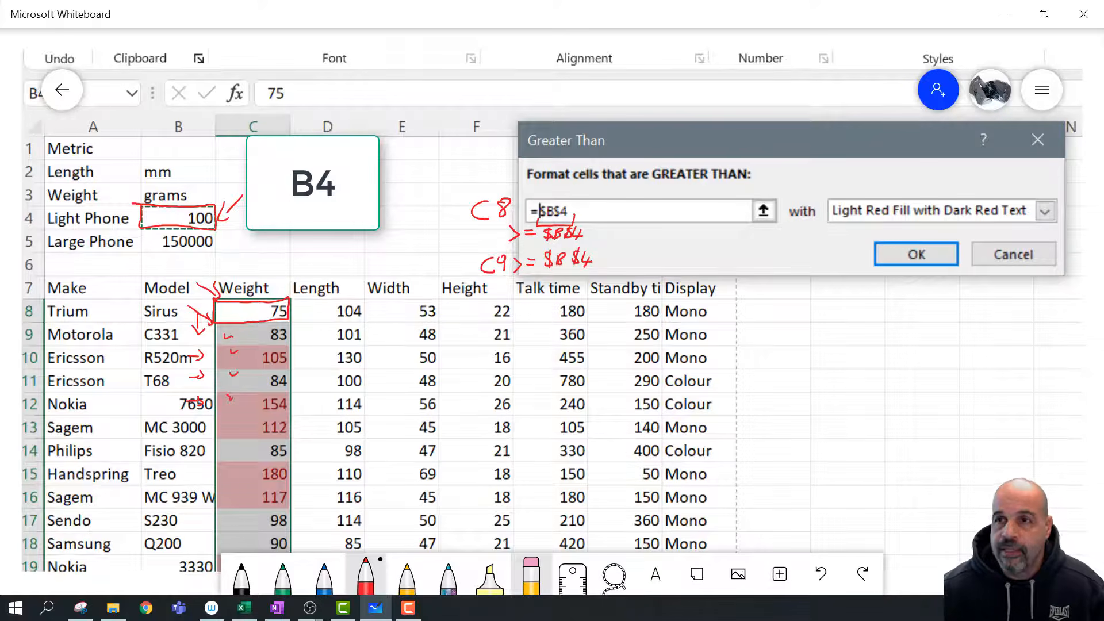
Switch back to Excel and apply the Greater Than rule with threshold =$B$4 and Light Red Fill with Dark Red Text to the weights
{"action": "left_click", "coordinate": [1005, 13]}
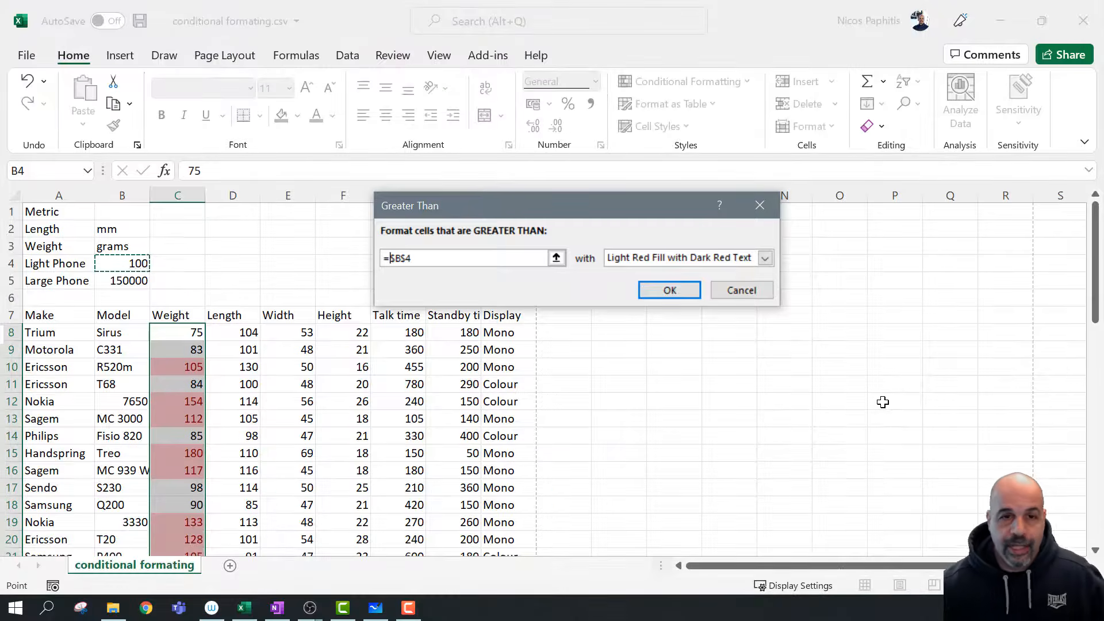
{"action": "left_click", "coordinate": [661, 292]}
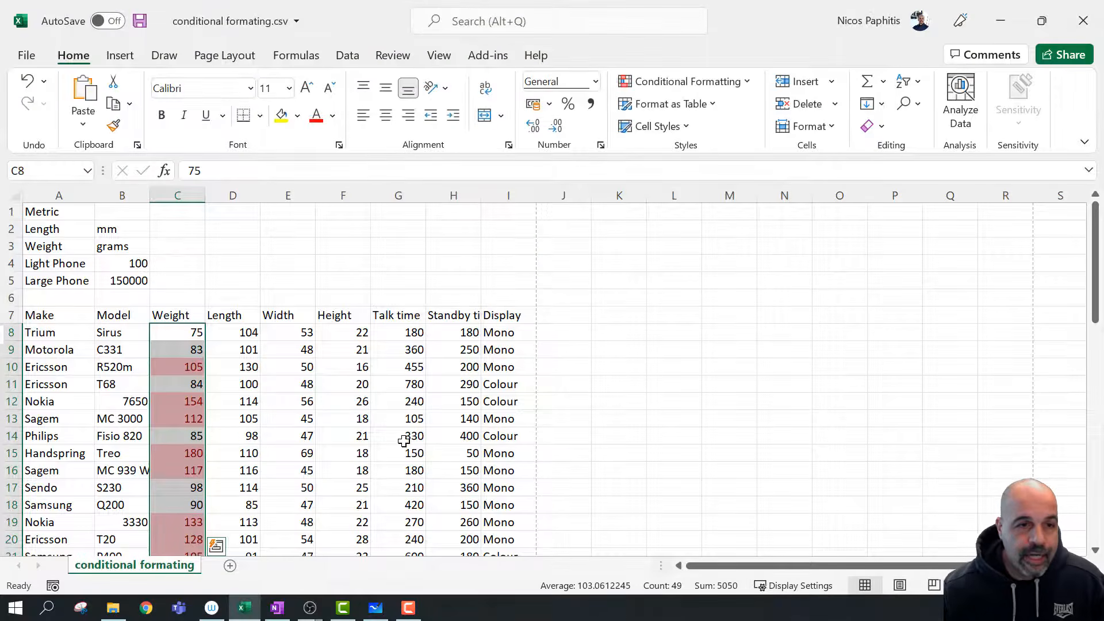
{"action": "scroll", "coordinate": [154, 369], "scroll_direction": "down", "scroll_amount": 3}
{"action": "left_click", "coordinate": [189, 333]}
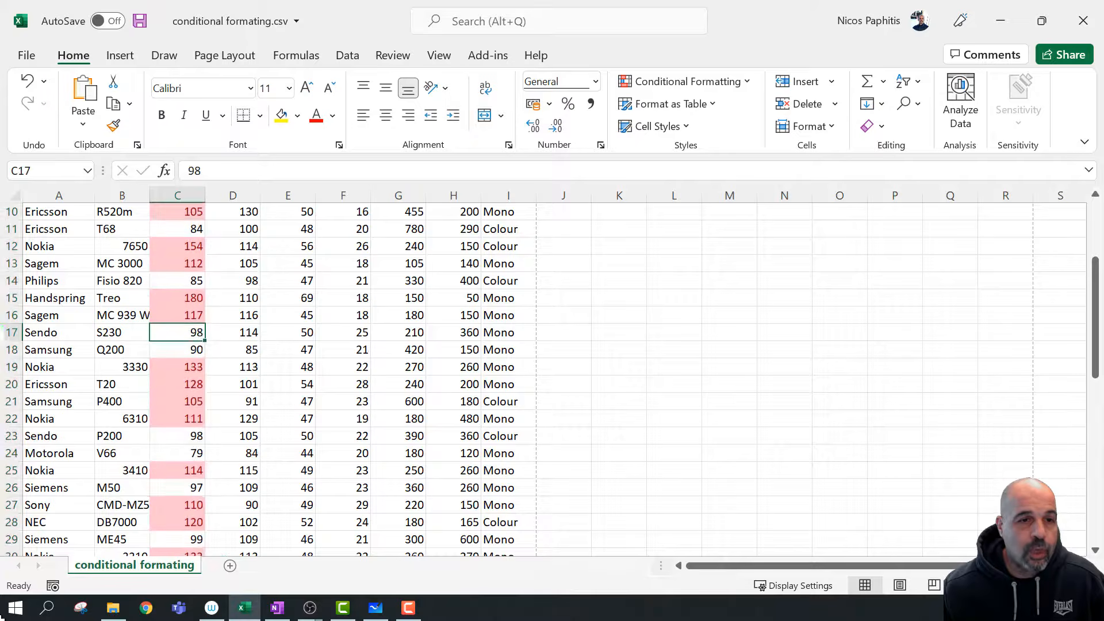
Set the Light Phone value in B4 to 150 and review the highlighting down the Weight column
{"action": "scroll", "coordinate": [193, 331], "scroll_direction": "up", "scroll_amount": 3}
{"action": "left_click", "coordinate": [136, 265]}
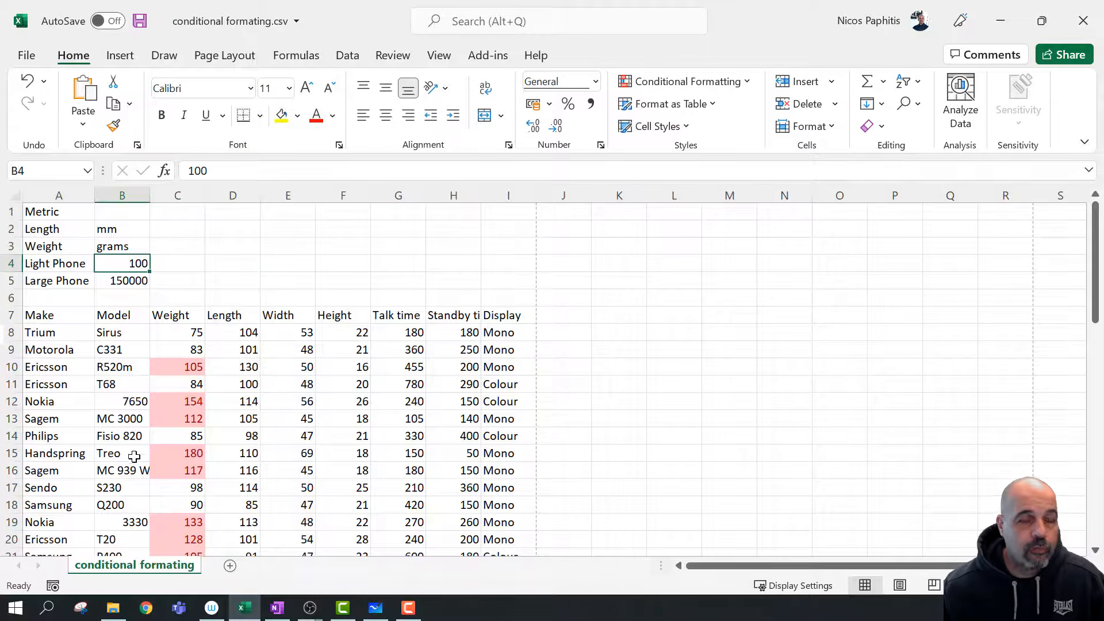
{"action": "scroll", "coordinate": [198, 368], "scroll_direction": "down", "scroll_amount": 7}
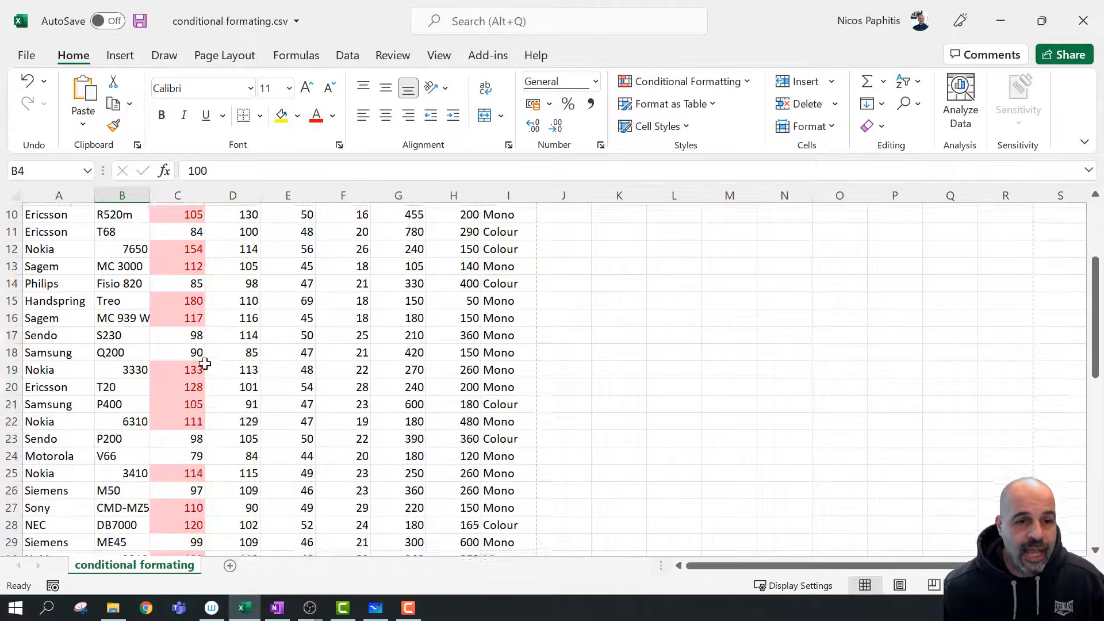
{"action": "scroll", "coordinate": [198, 368], "scroll_direction": "up", "scroll_amount": 7}
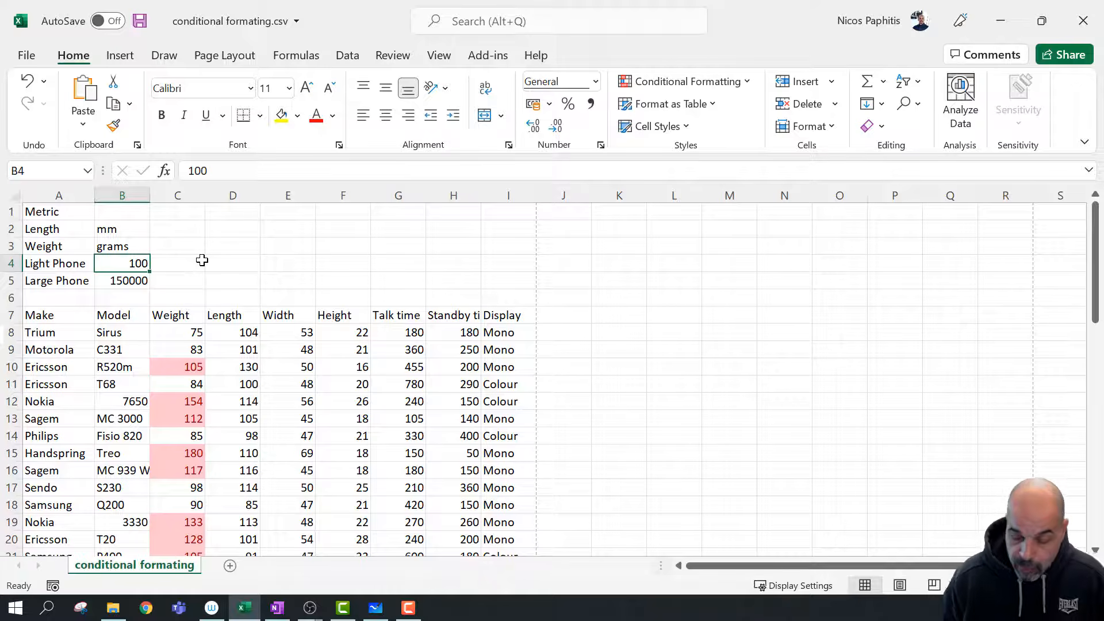
{"action": "type", "text": "150"}
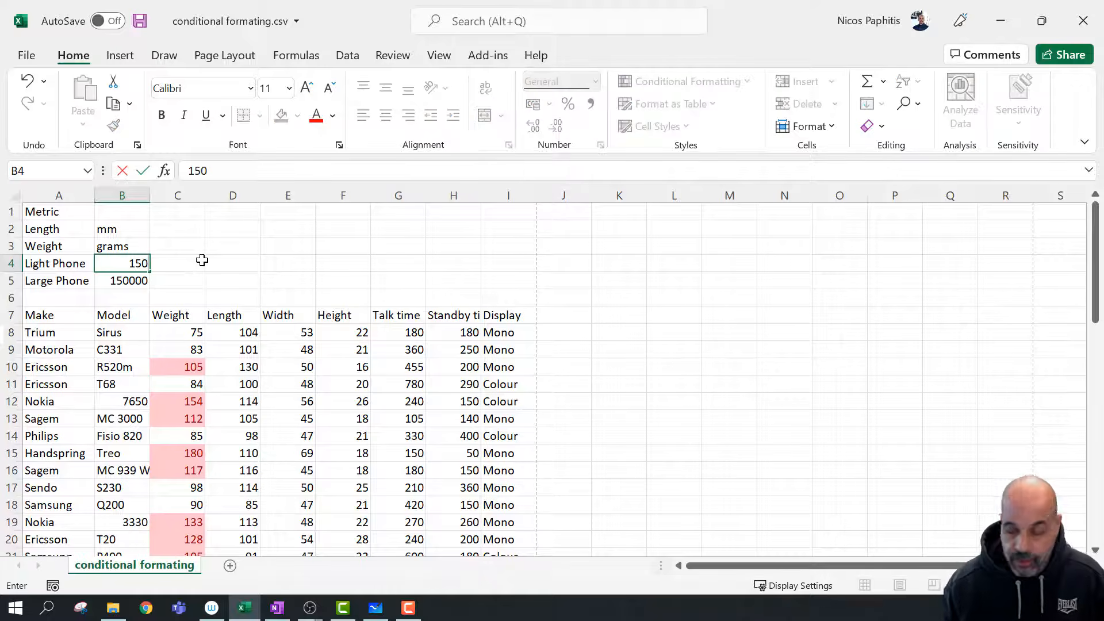
{"action": "key", "text": "Return"}
{"action": "scroll", "coordinate": [233, 358], "scroll_direction": "down", "scroll_amount": 3}
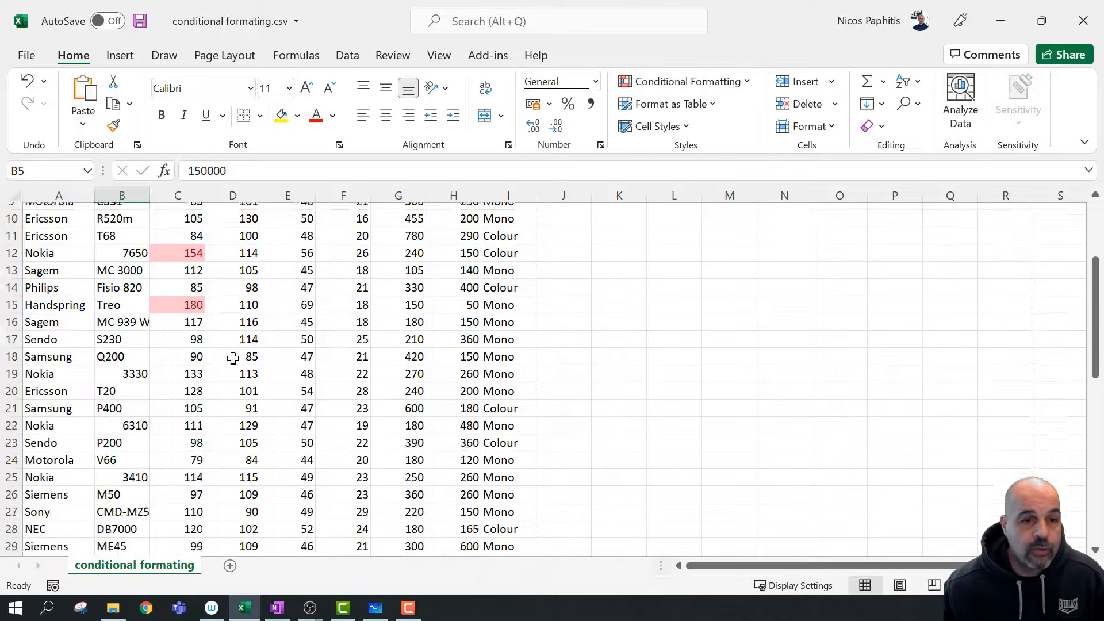
{"action": "scroll", "coordinate": [233, 358], "scroll_direction": "down", "scroll_amount": 6}
{"action": "scroll", "coordinate": [228, 362], "scroll_direction": "up", "scroll_amount": 8}
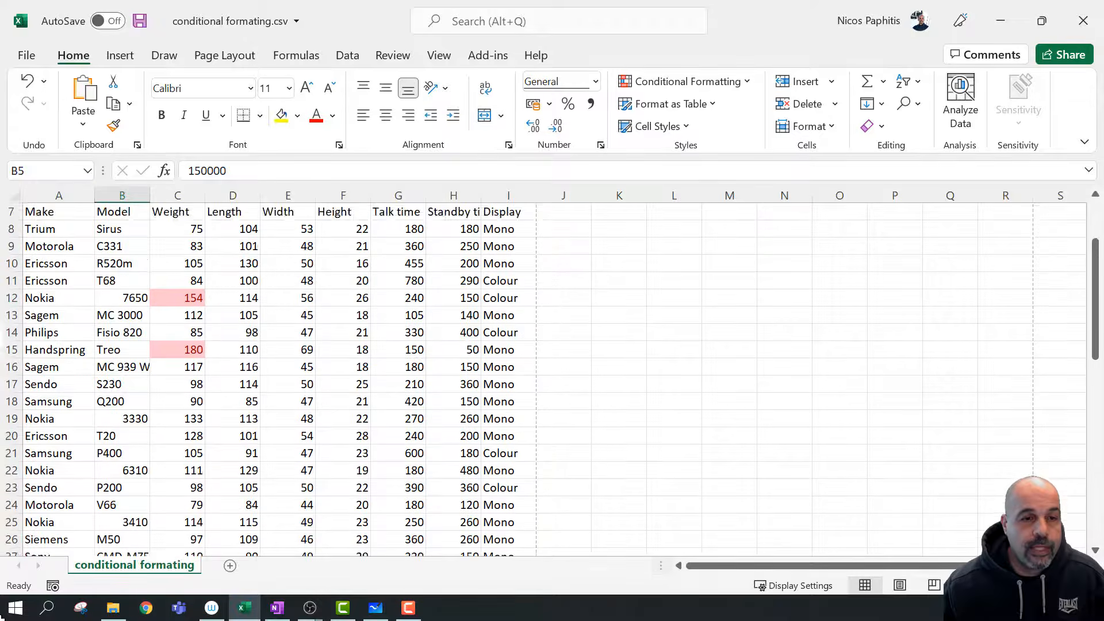
{"action": "scroll", "coordinate": [218, 390], "scroll_direction": "down", "scroll_amount": 12}
{"action": "scroll", "coordinate": [217, 396], "scroll_direction": "up", "scroll_amount": 3}
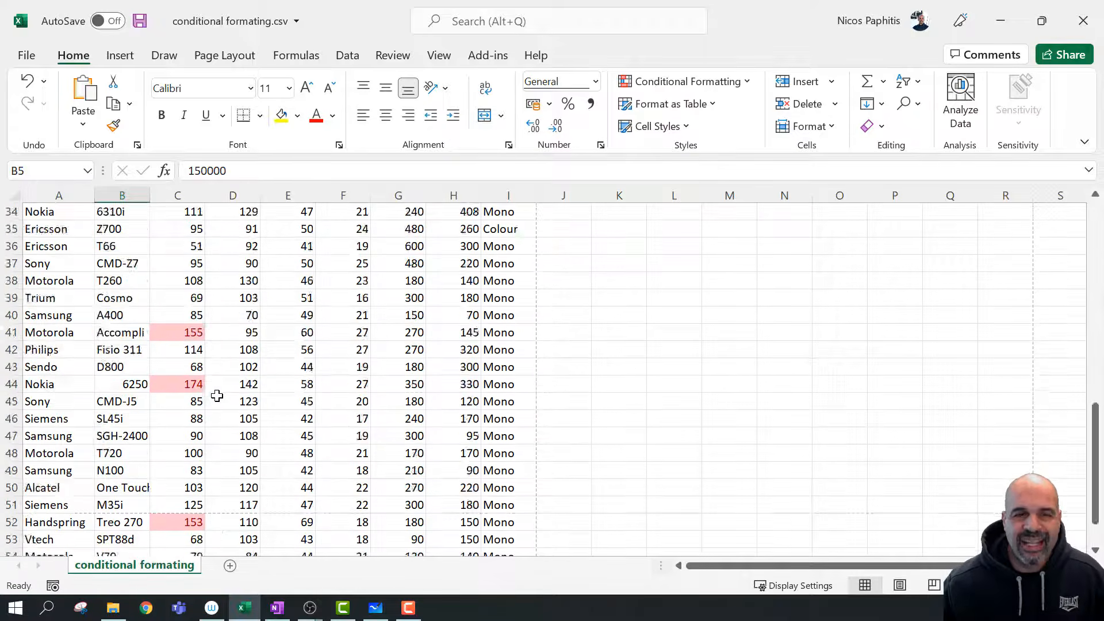
{"action": "scroll", "coordinate": [217, 396], "scroll_direction": "up", "scroll_amount": 11}
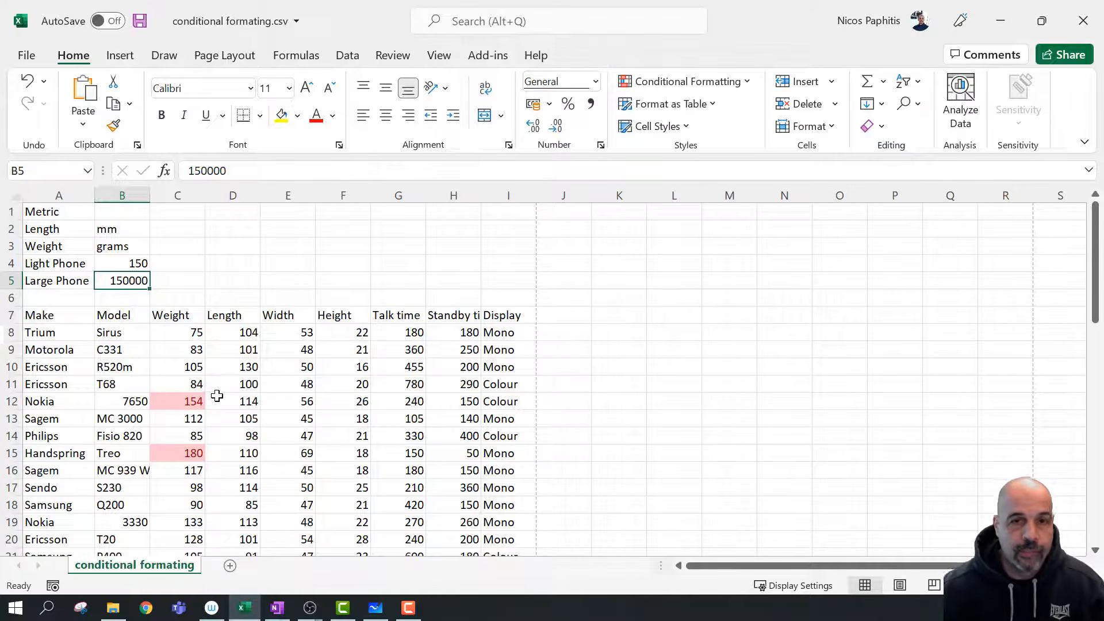
{"action": "left_click", "coordinate": [673, 82]}
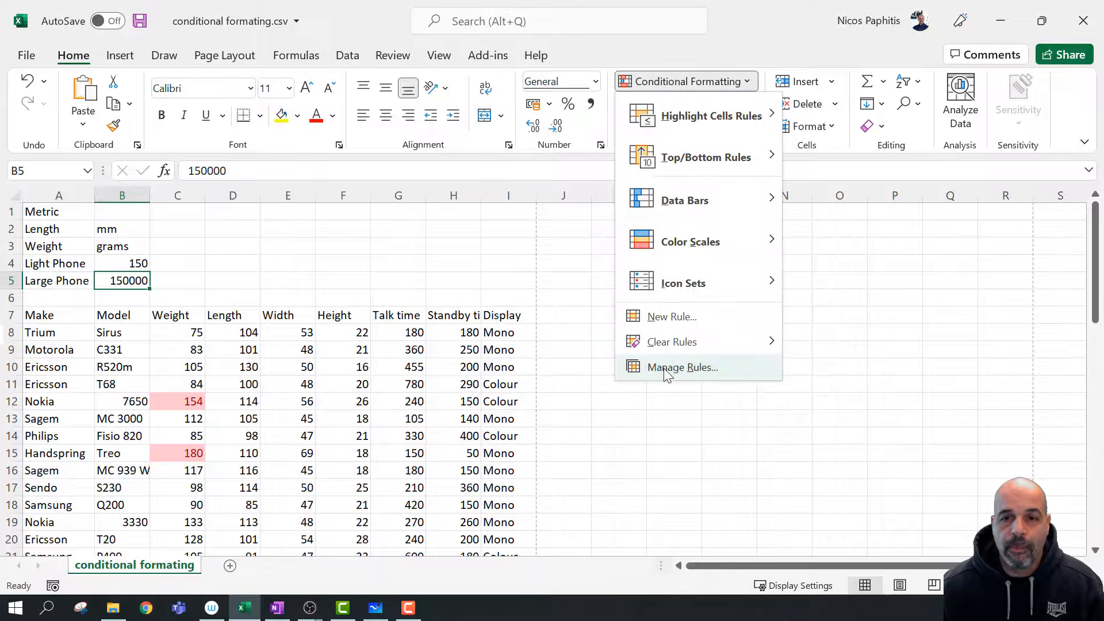
{"action": "left_click", "coordinate": [734, 372]}
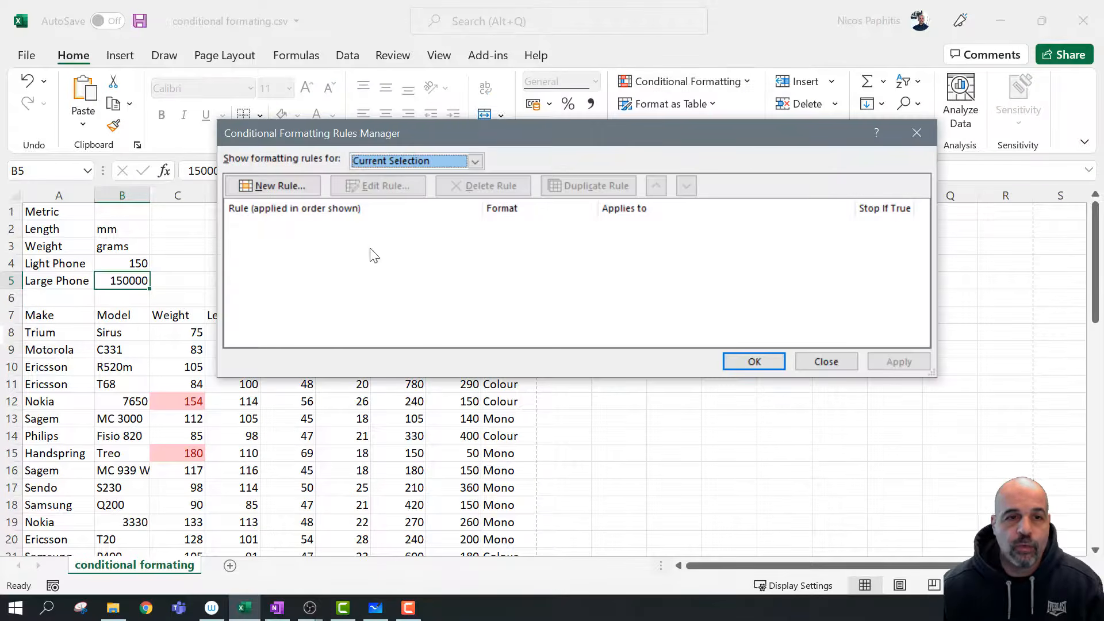
{"action": "left_click", "coordinate": [817, 361]}
Select the weights in C8:C56 and delete their "Cell Value > $B$4" conditional formatting rule
{"action": "left_click", "coordinate": [175, 332]}
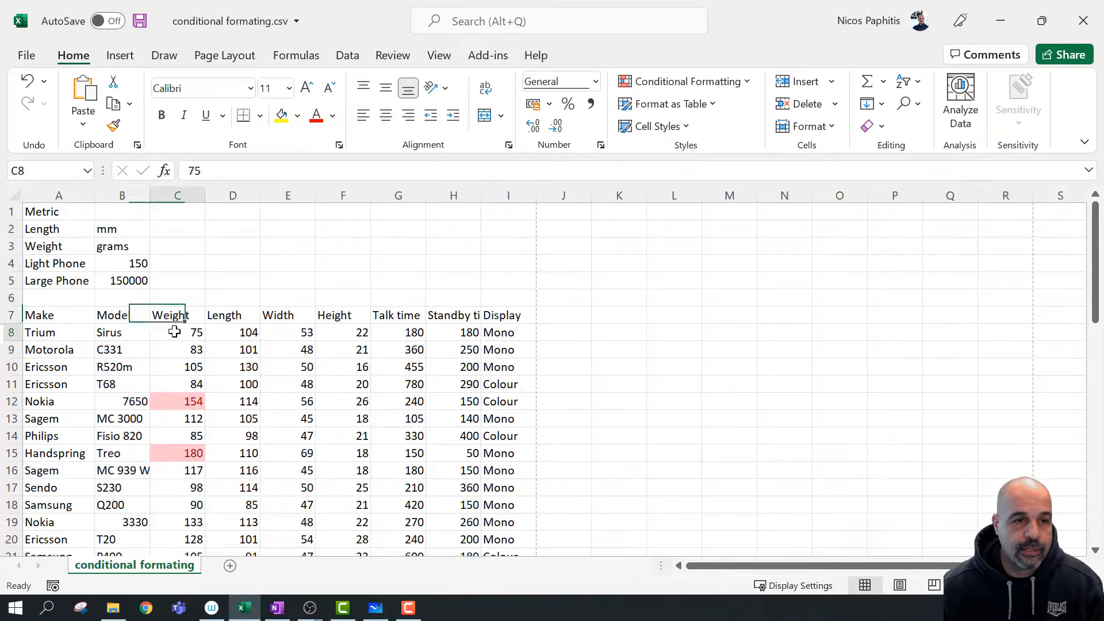
{"action": "scroll", "coordinate": [174, 332], "scroll_direction": "down", "scroll_amount": 16}
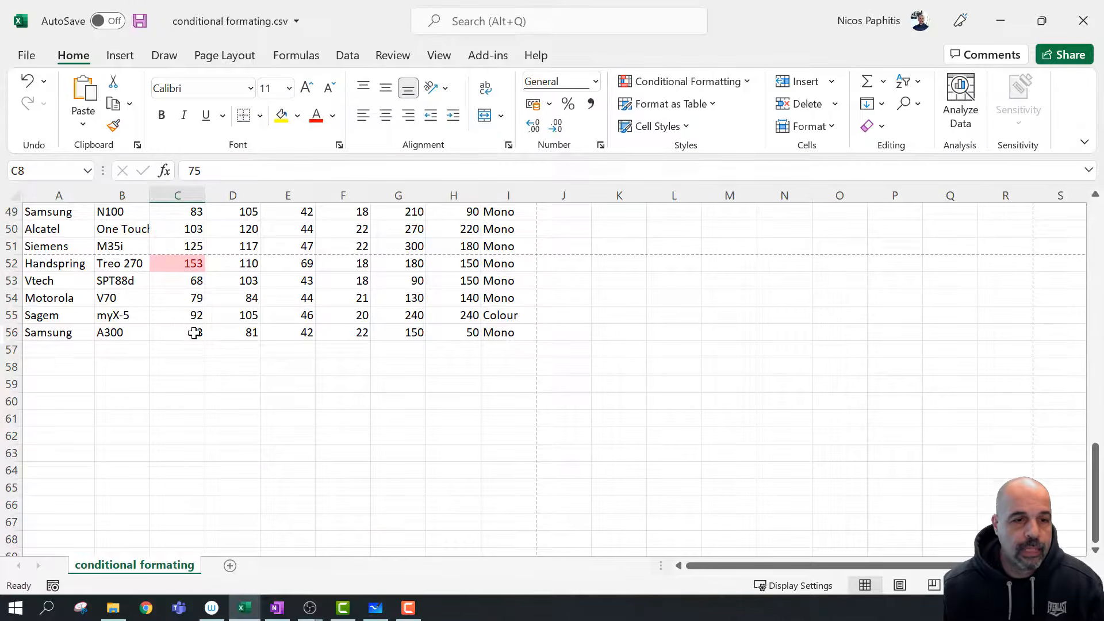
{"action": "left_click", "coordinate": [194, 333], "text": "shift"}
{"action": "left_click", "coordinate": [685, 81]}
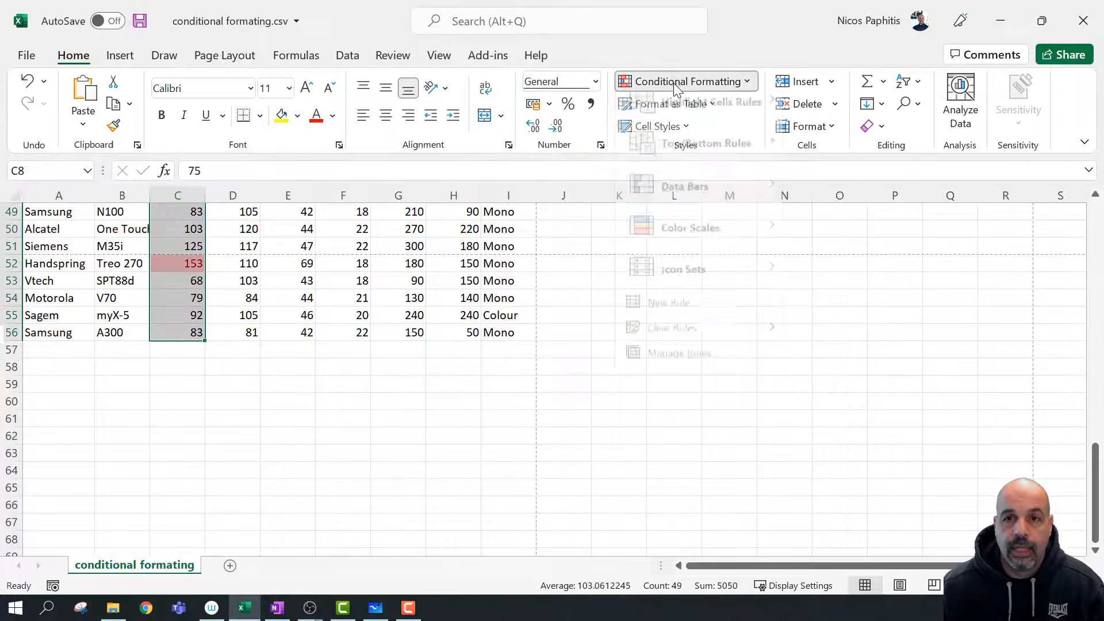
{"action": "left_click", "coordinate": [675, 366]}
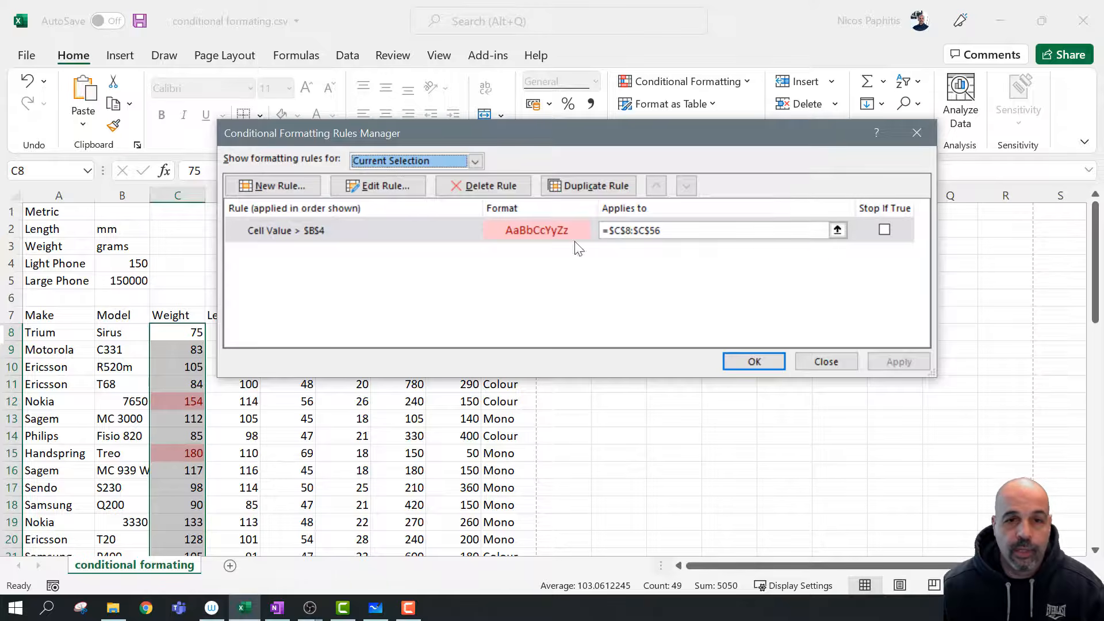
{"action": "left_click", "coordinate": [382, 231]}
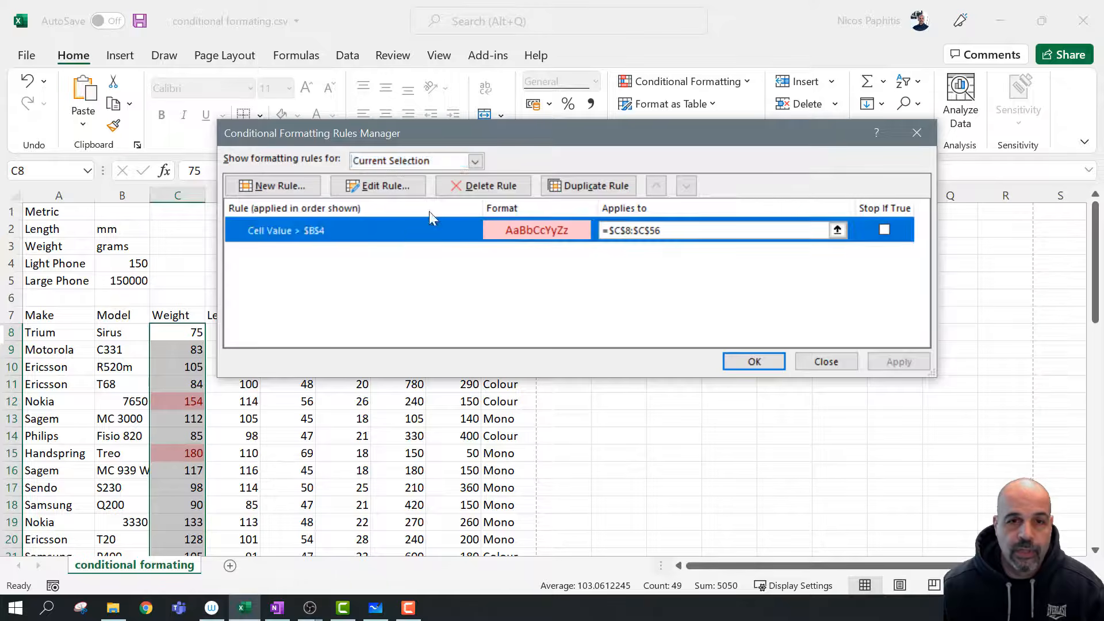
{"action": "left_click", "coordinate": [493, 185]}
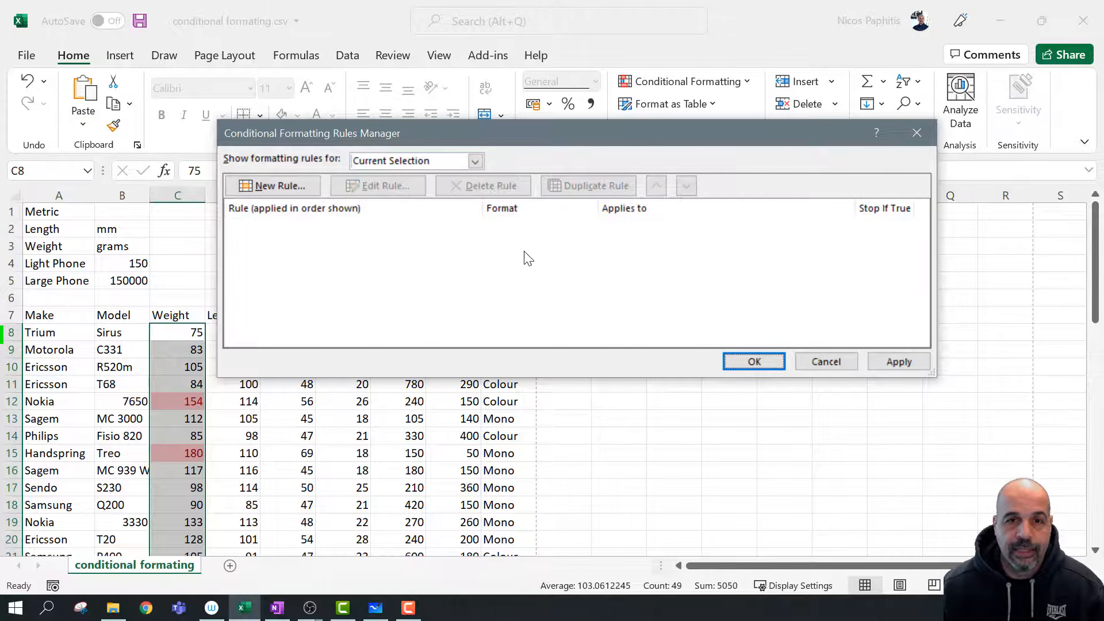
{"action": "left_click", "coordinate": [754, 362]}
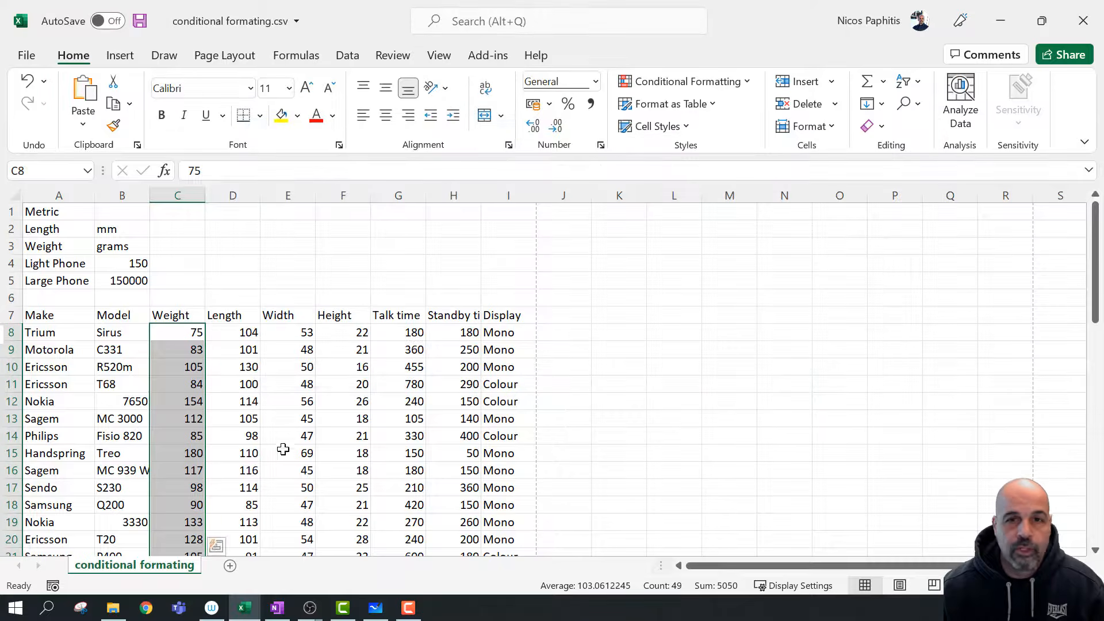
Preview a Between highlighting rule from 100 to 150 on the selected weights without applying it
{"action": "left_click", "coordinate": [667, 81]}
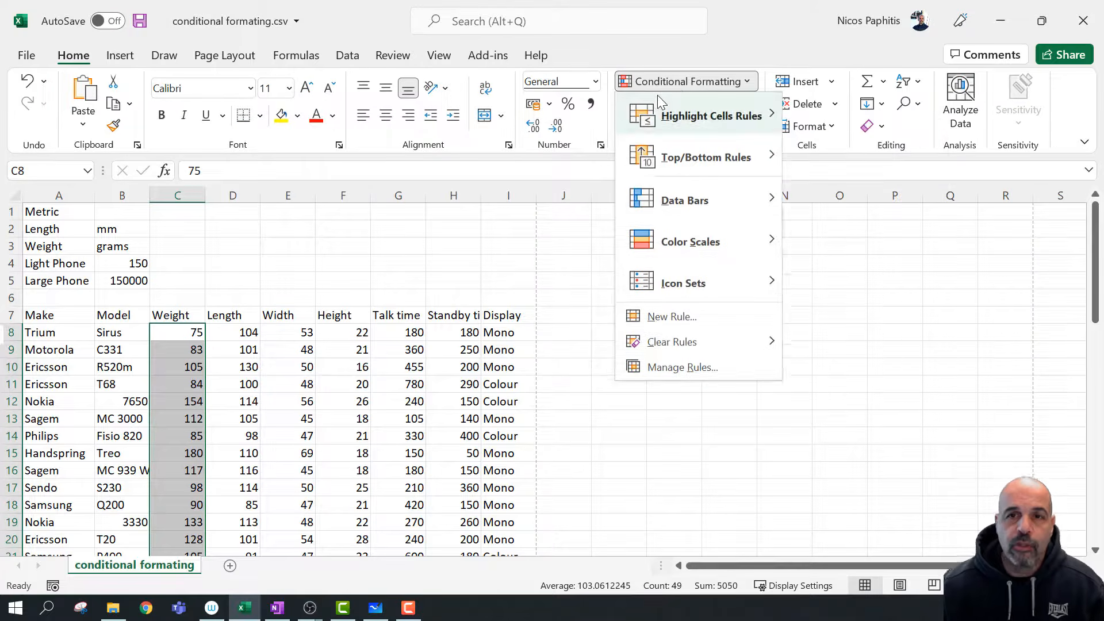
{"action": "mouse_move", "coordinate": [659, 96]}
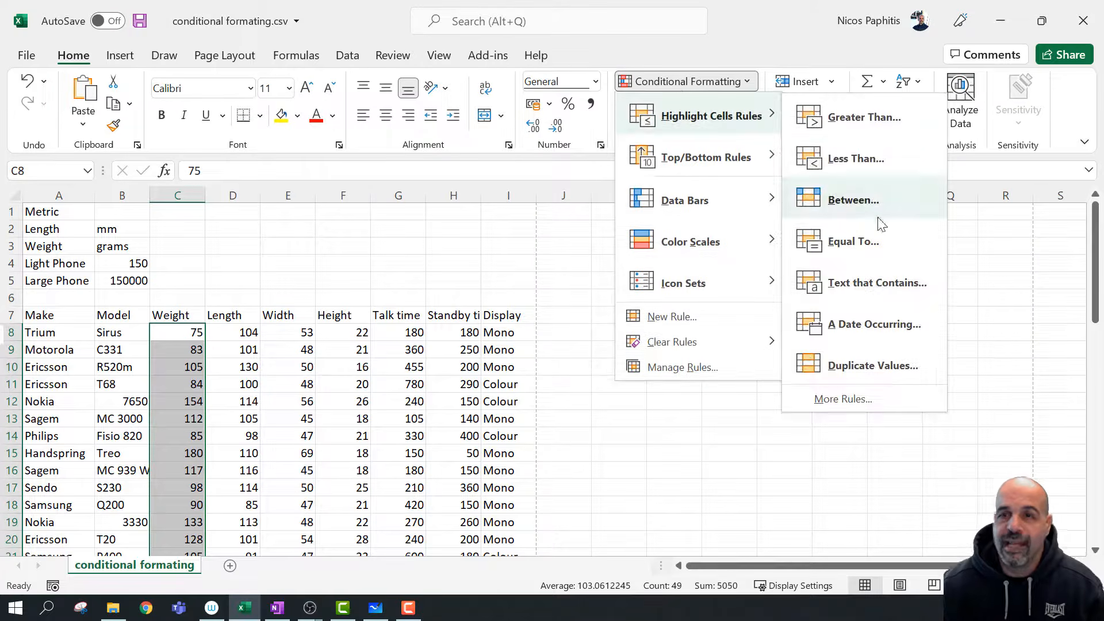
{"action": "left_click", "coordinate": [854, 200]}
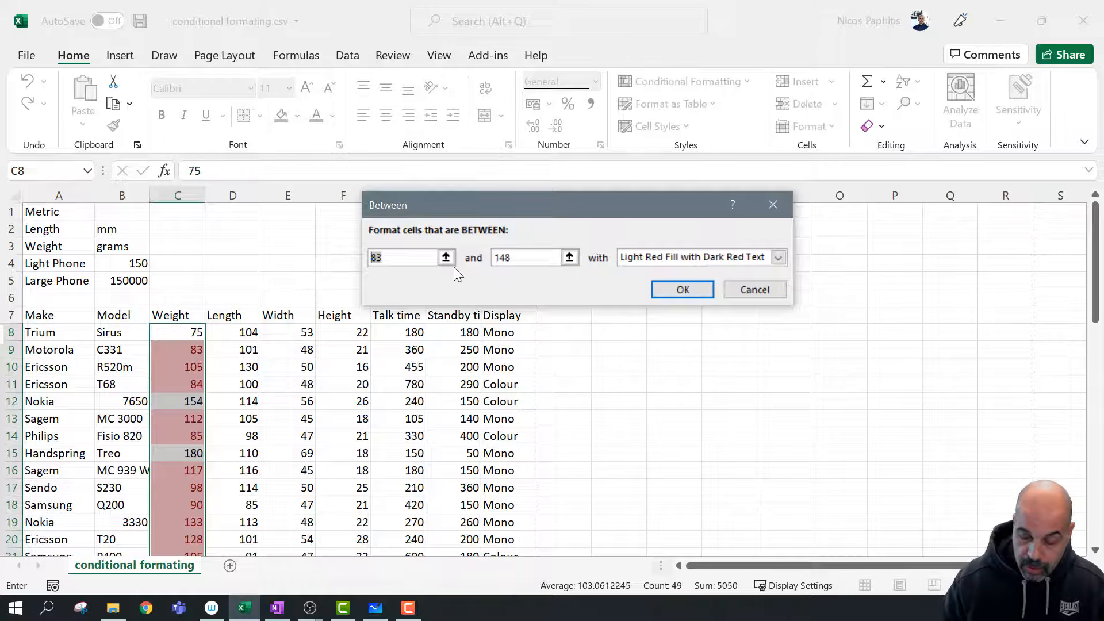
{"action": "type", "text": "150"}
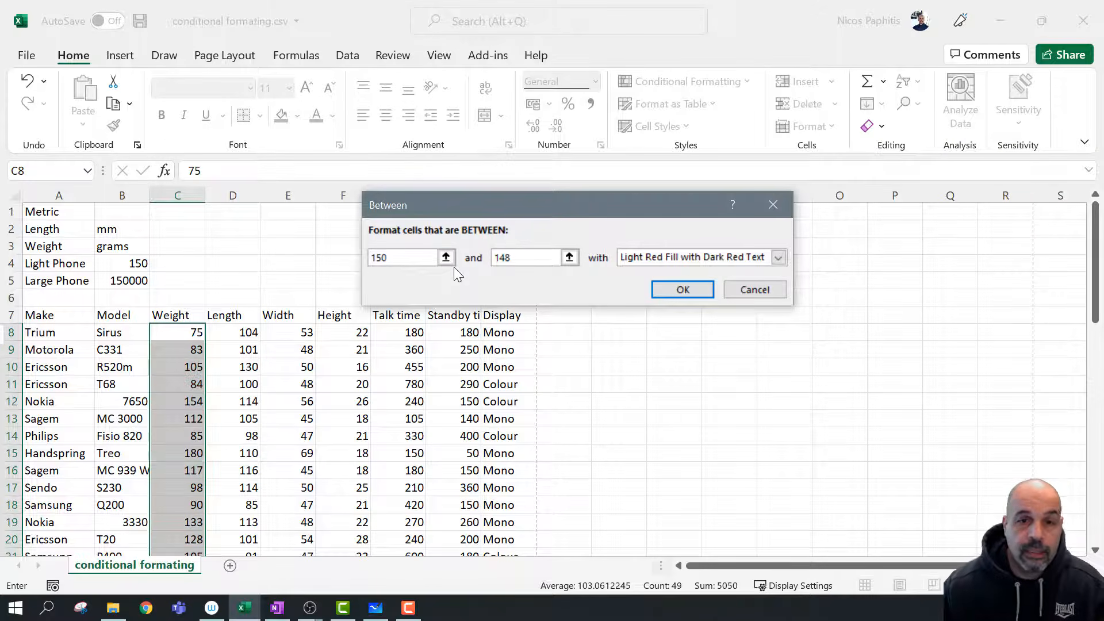
{"action": "key", "text": "BackSpace"}
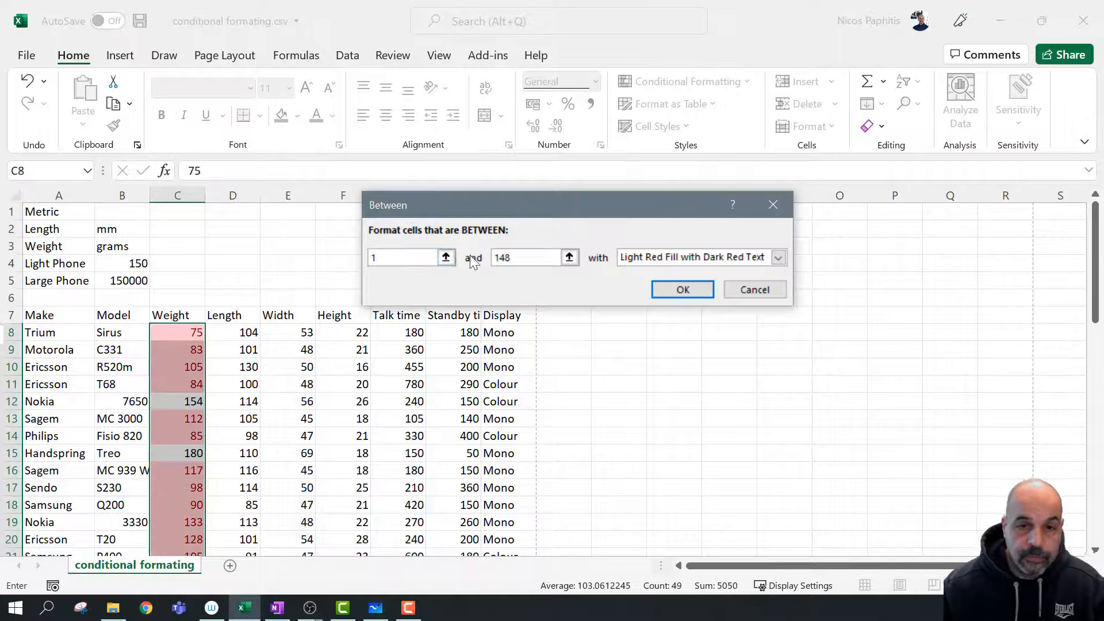
{"action": "type", "text": "00"}
{"action": "key", "text": "Tab"}
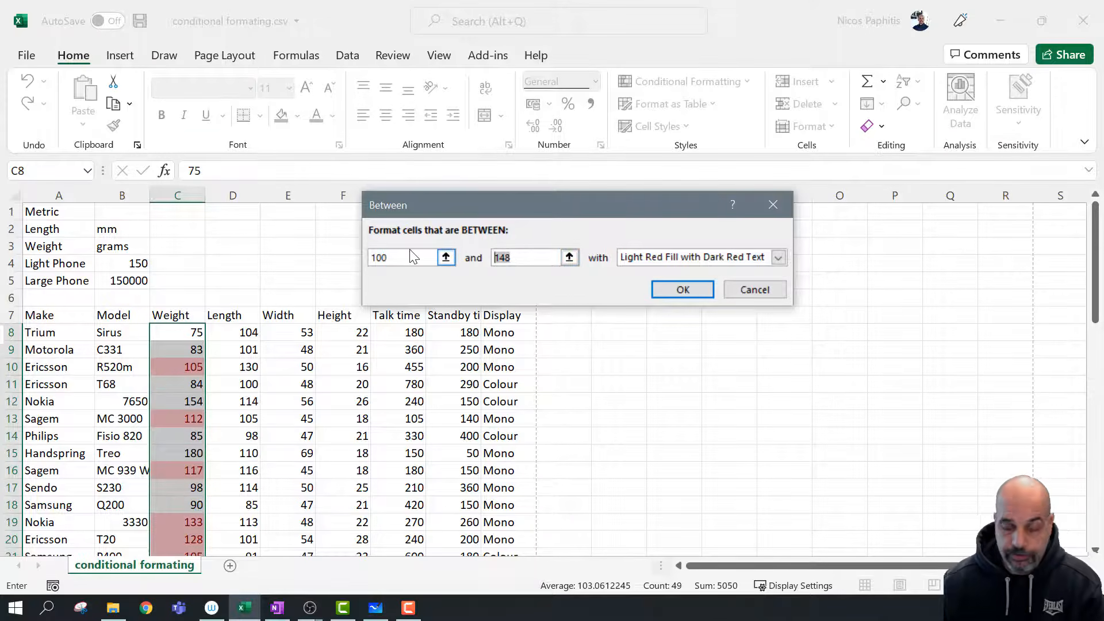
{"action": "type", "text": "1500"}
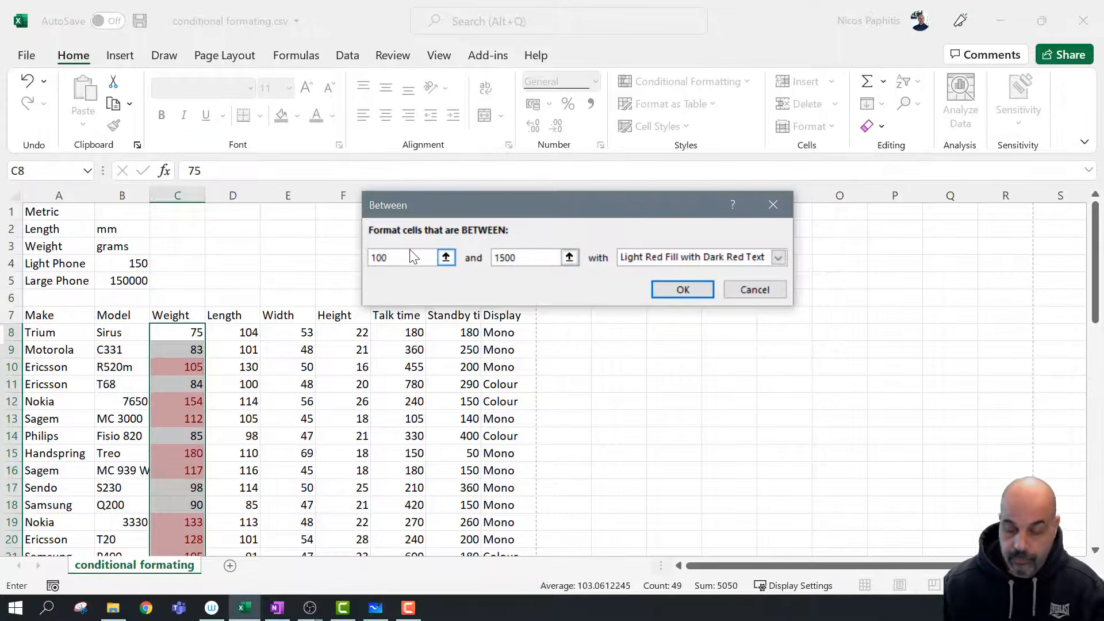
{"action": "key", "text": "BackSpace"}
{"action": "scroll", "coordinate": [135, 415], "scroll_direction": "down", "scroll_amount": 12}
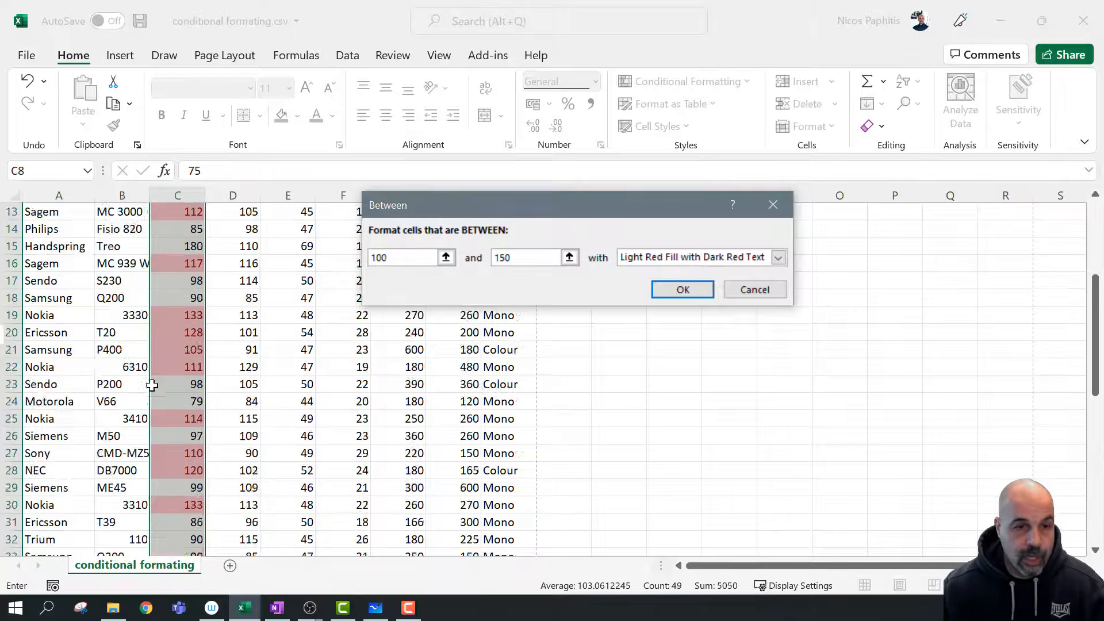
{"action": "scroll", "coordinate": [135, 416], "scroll_direction": "up", "scroll_amount": 8}
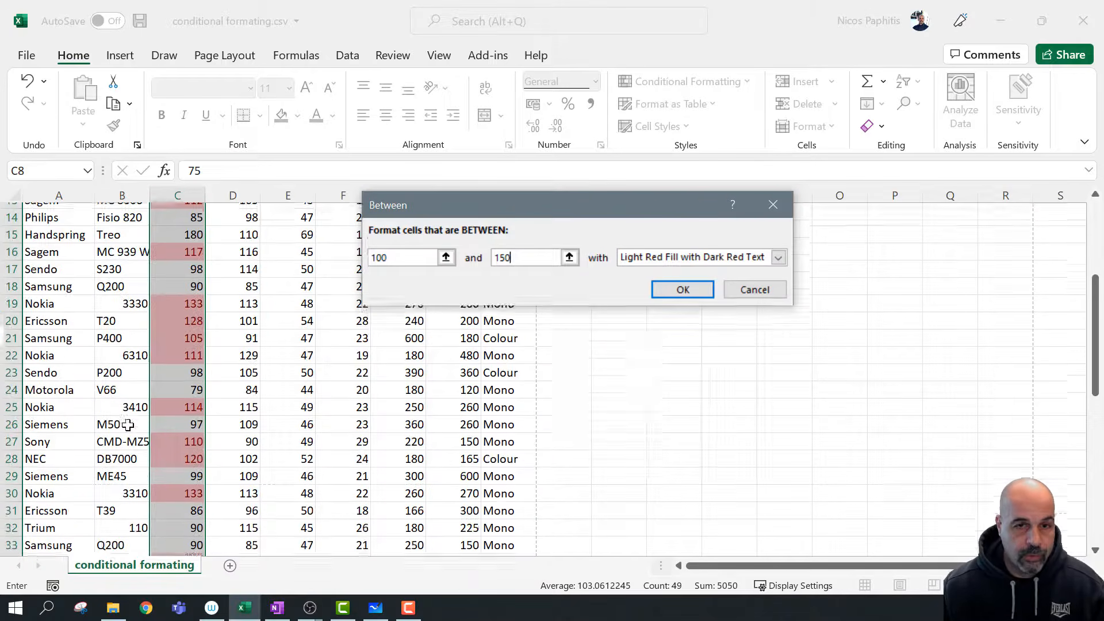
{"action": "left_click", "coordinate": [780, 289]}
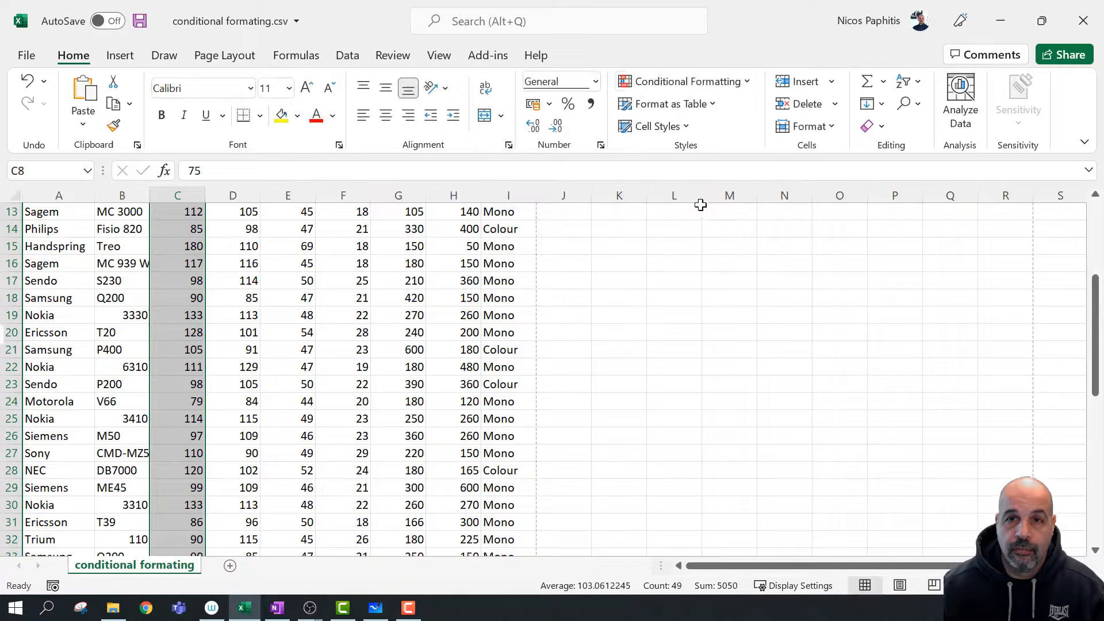
Apply a Top 10 Items rule to the selected weights, limited to the top 5, with Light Red Fill with Dark Red Text
{"action": "left_click", "coordinate": [730, 81]}
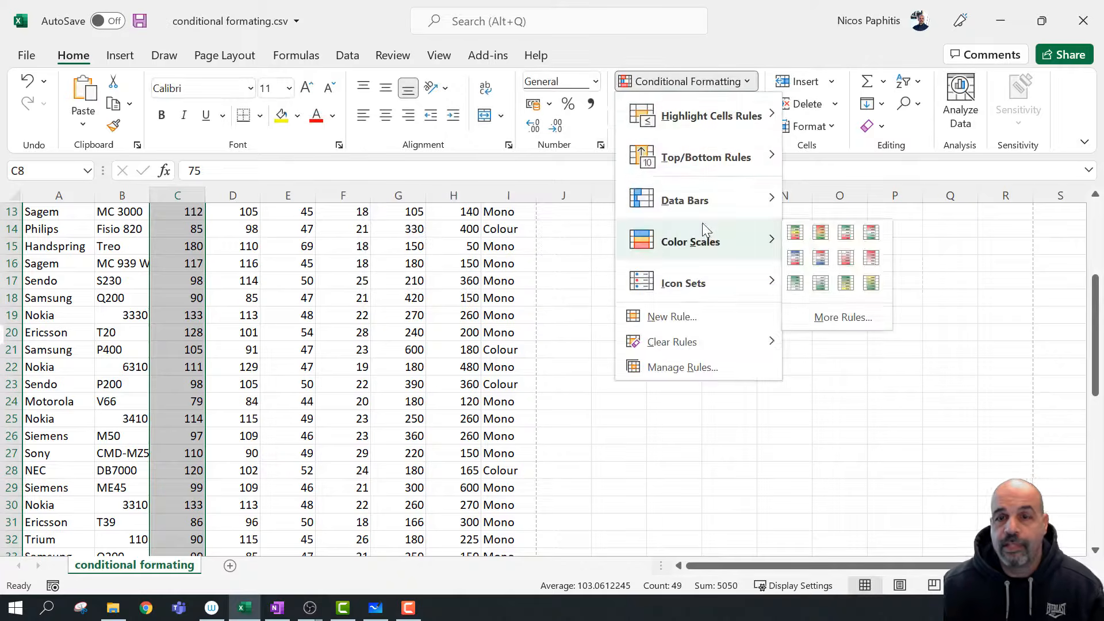
{"action": "mouse_move", "coordinate": [736, 165]}
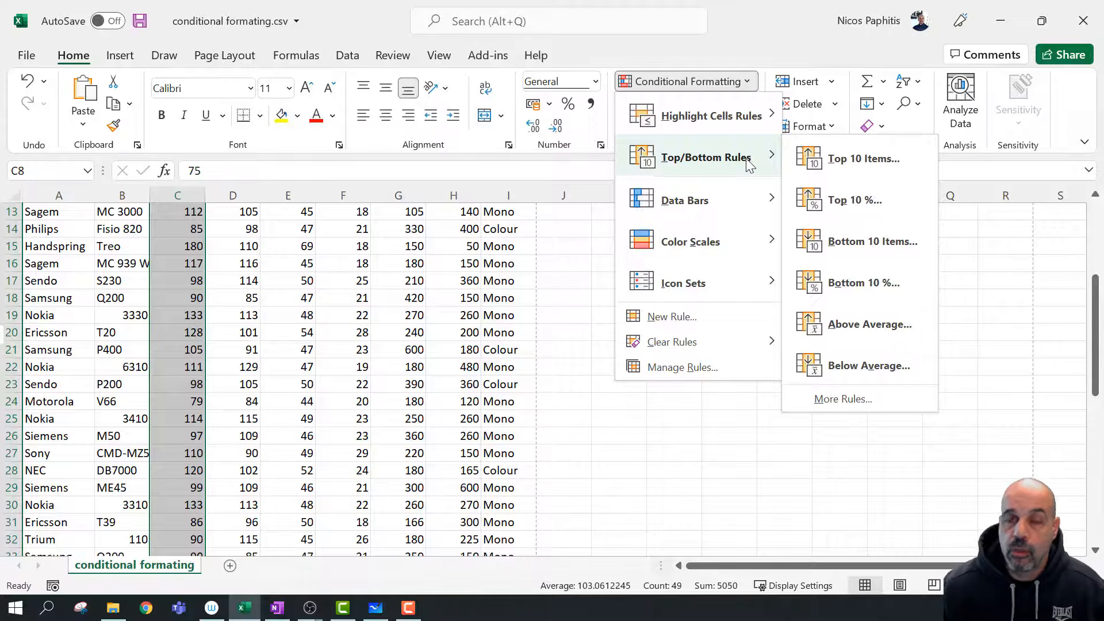
{"action": "mouse_move", "coordinate": [758, 134]}
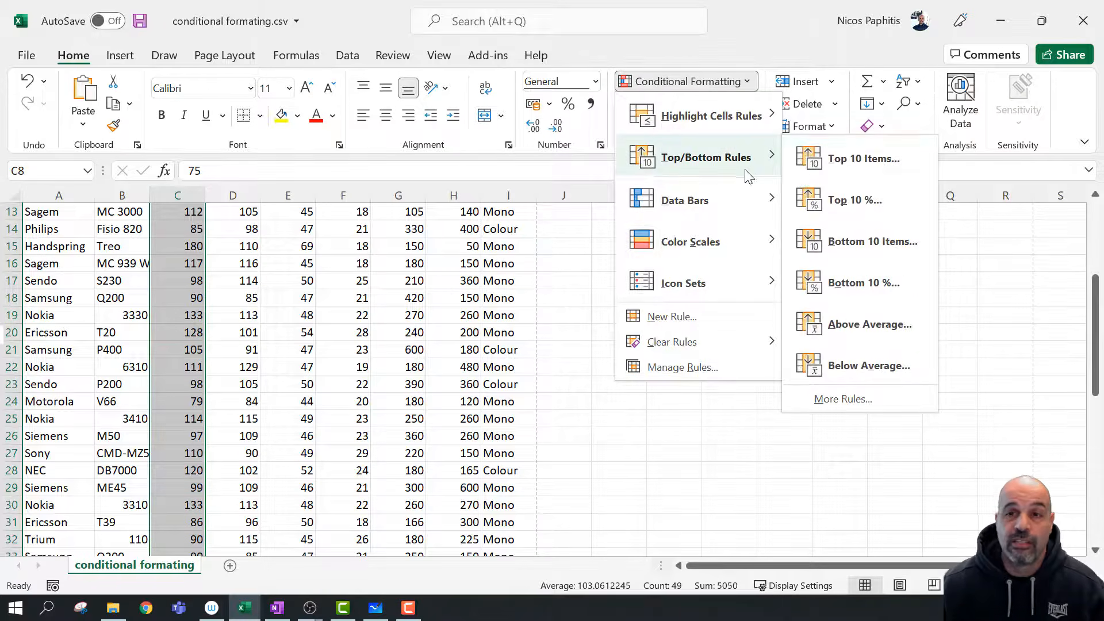
{"action": "left_click", "coordinate": [869, 167]}
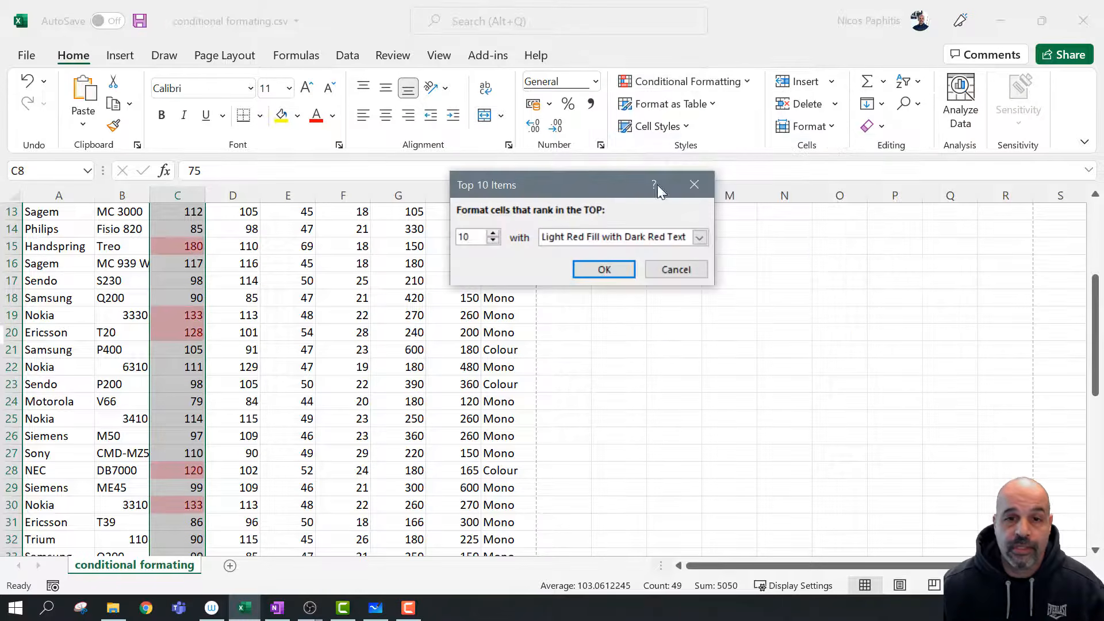
{"action": "left_click", "coordinate": [493, 240]}
{"action": "left_click", "coordinate": [493, 241]}
{"action": "left_click", "coordinate": [493, 241]}
{"action": "left_click", "coordinate": [493, 241]}
{"action": "left_click", "coordinate": [493, 241]}
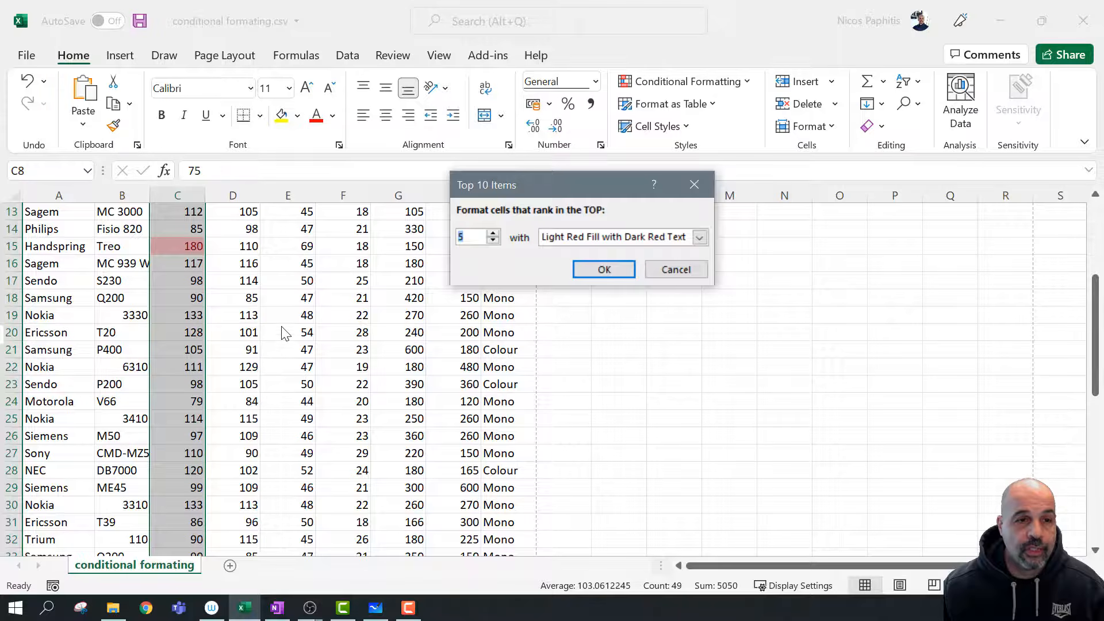
{"action": "left_click", "coordinate": [615, 268]}
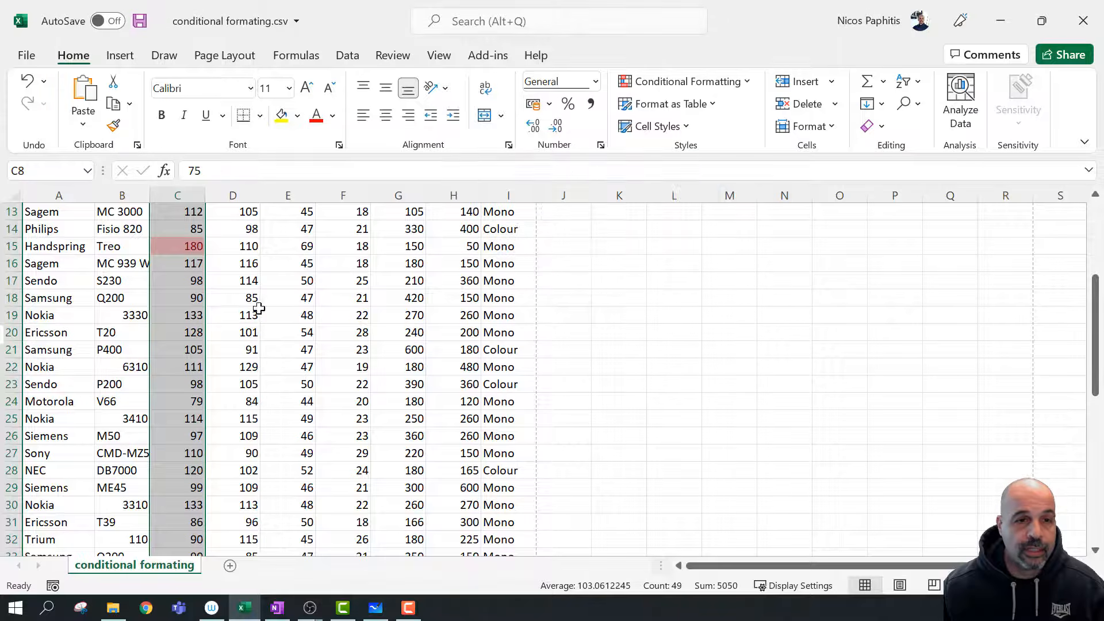
Review the highlighted cells down the Weight column and undo the top 5 rule
{"action": "scroll", "coordinate": [227, 309], "scroll_direction": "up", "scroll_amount": 4}
{"action": "scroll", "coordinate": [227, 309], "scroll_direction": "down", "scroll_amount": 3}
{"action": "scroll", "coordinate": [228, 309], "scroll_direction": "up", "scroll_amount": 3}
{"action": "scroll", "coordinate": [227, 309], "scroll_direction": "down", "scroll_amount": 13}
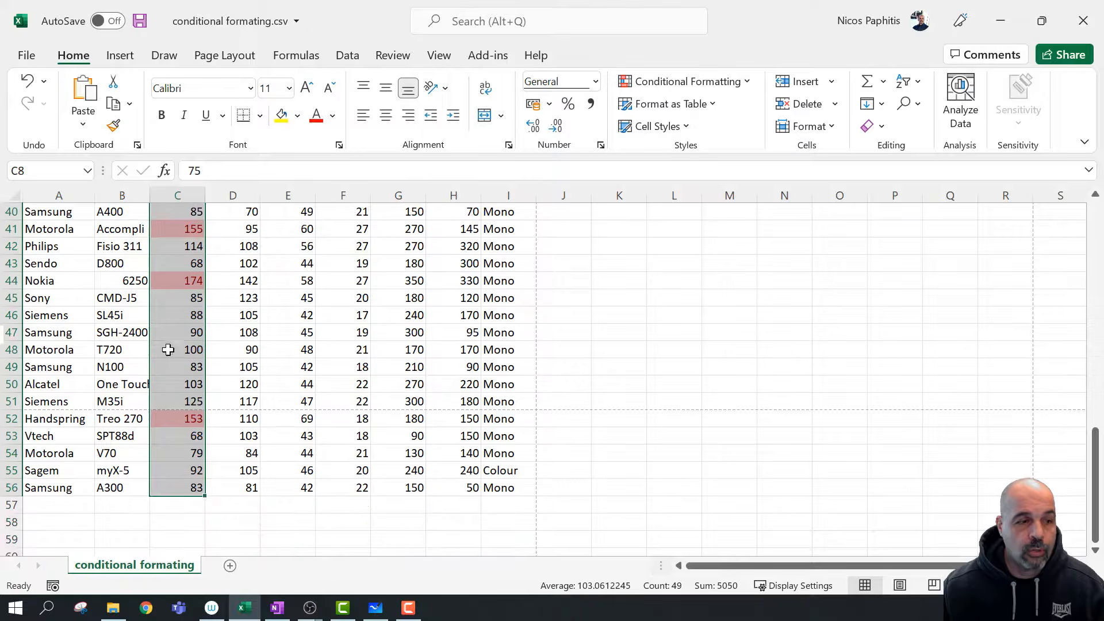
{"action": "scroll", "coordinate": [345, 325], "scroll_direction": "down", "scroll_amount": 1}
{"action": "left_click", "coordinate": [348, 330]}
{"action": "scroll", "coordinate": [193, 386], "scroll_direction": "up", "scroll_amount": 4}
{"action": "scroll", "coordinate": [193, 387], "scroll_direction": "up", "scroll_amount": 10}
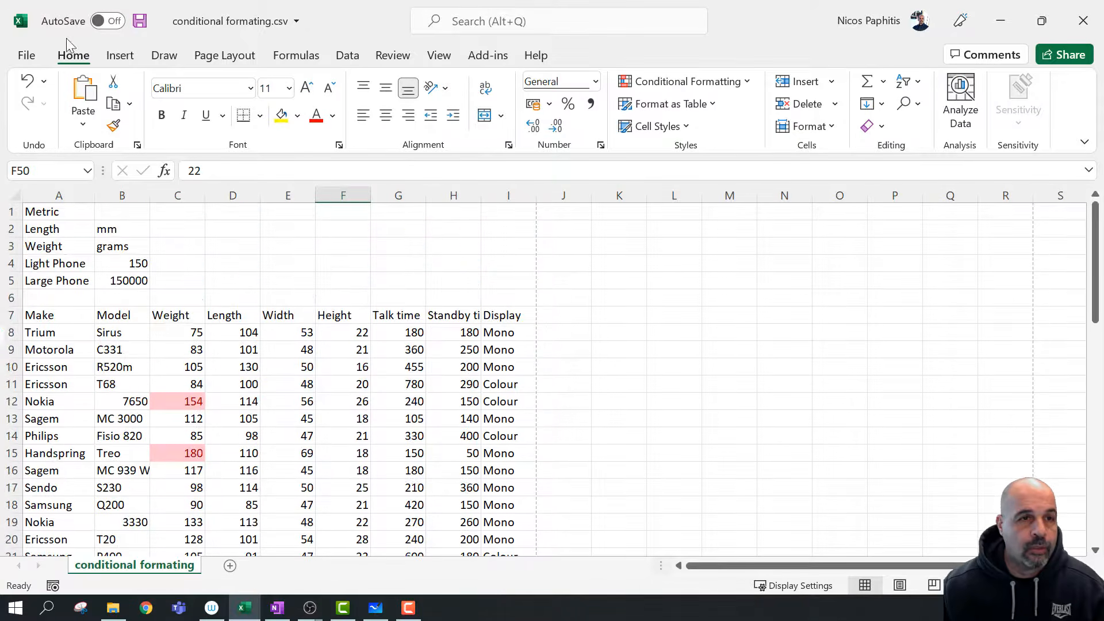
{"action": "left_click", "coordinate": [32, 82]}
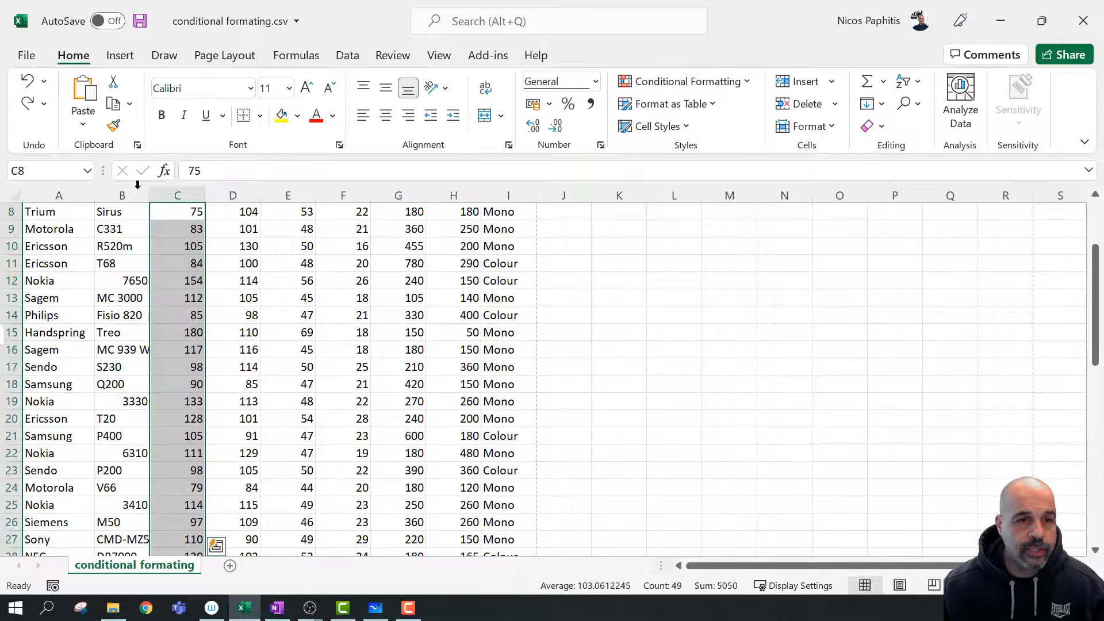
{"action": "left_click", "coordinate": [691, 84]}
{"action": "mouse_move", "coordinate": [714, 230]}
{"action": "mouse_move", "coordinate": [707, 201]}
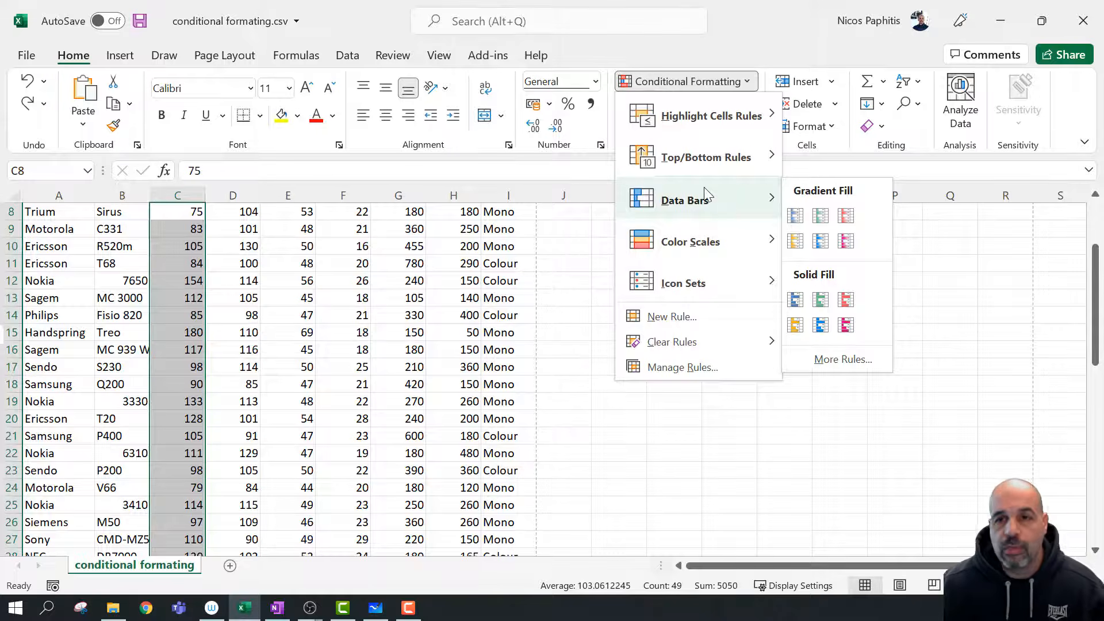
{"action": "mouse_move", "coordinate": [711, 160]}
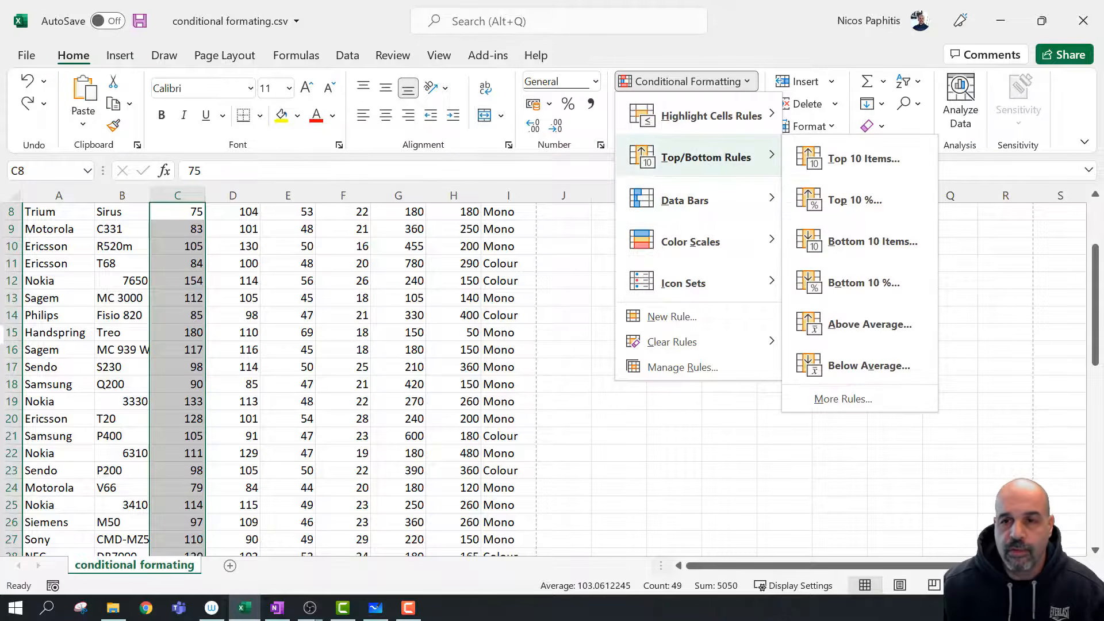
{"action": "mouse_move", "coordinate": [709, 117]}
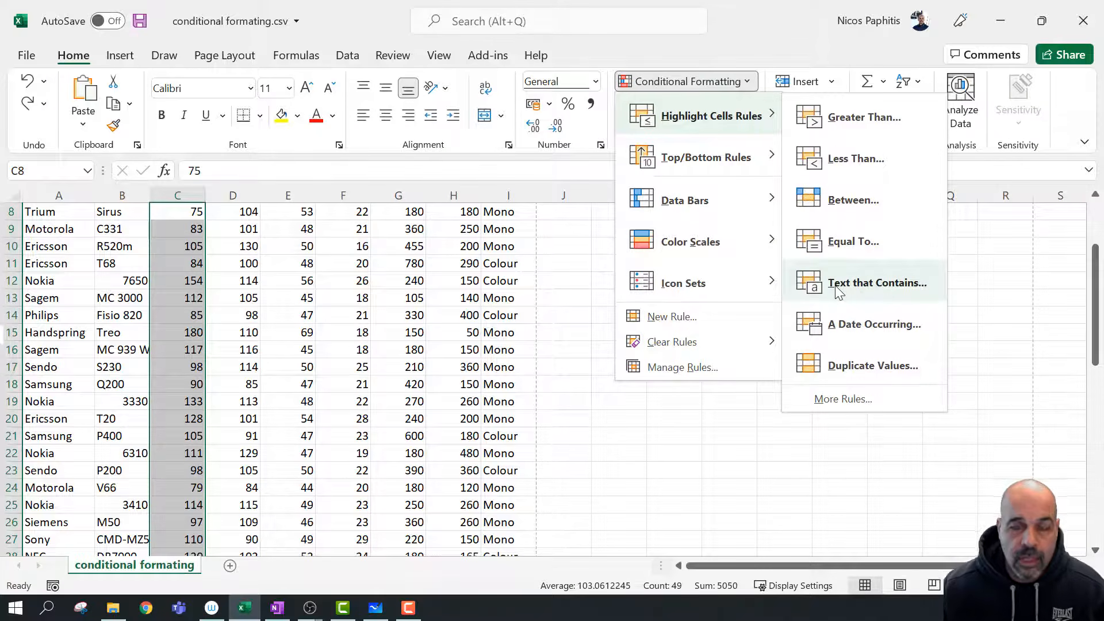
{"action": "left_click", "coordinate": [515, 335]}
Apply a Text That Contains rule for "se" to the makes in A8:A56 with Light Red Fill with Dark Red Text, and review the column
{"action": "left_click", "coordinate": [46, 210]}
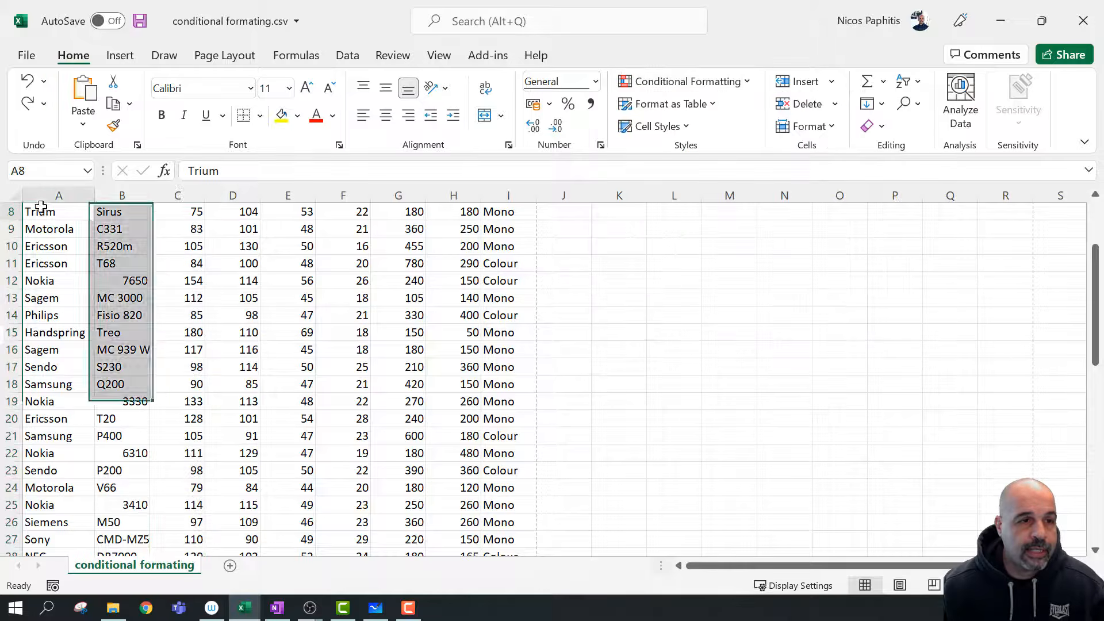
{"action": "scroll", "coordinate": [46, 341], "scroll_direction": "down", "scroll_amount": 9}
{"action": "scroll", "coordinate": [46, 341], "scroll_direction": "down", "scroll_amount": 4}
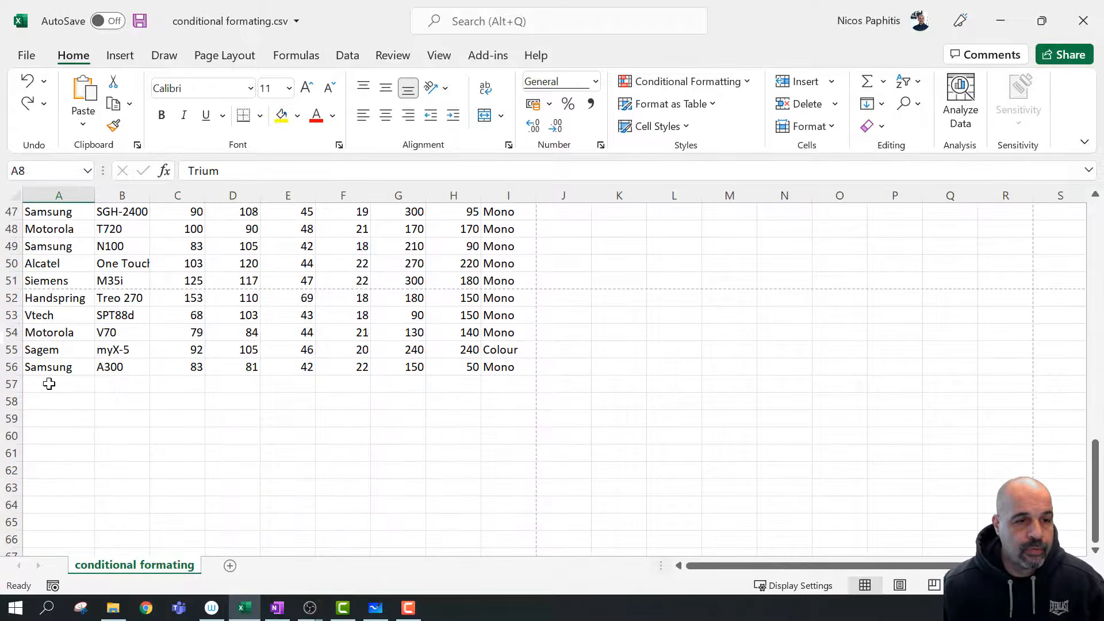
{"action": "left_click", "coordinate": [55, 370], "text": "shift"}
{"action": "scroll", "coordinate": [86, 362], "scroll_direction": "up", "scroll_amount": 14}
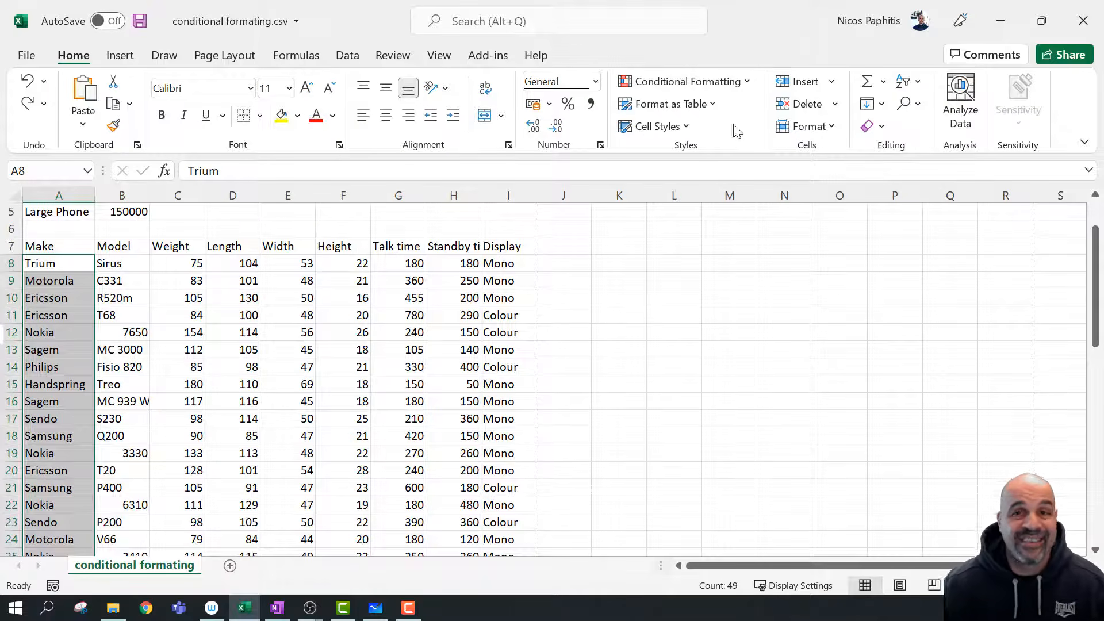
{"action": "left_click", "coordinate": [692, 82]}
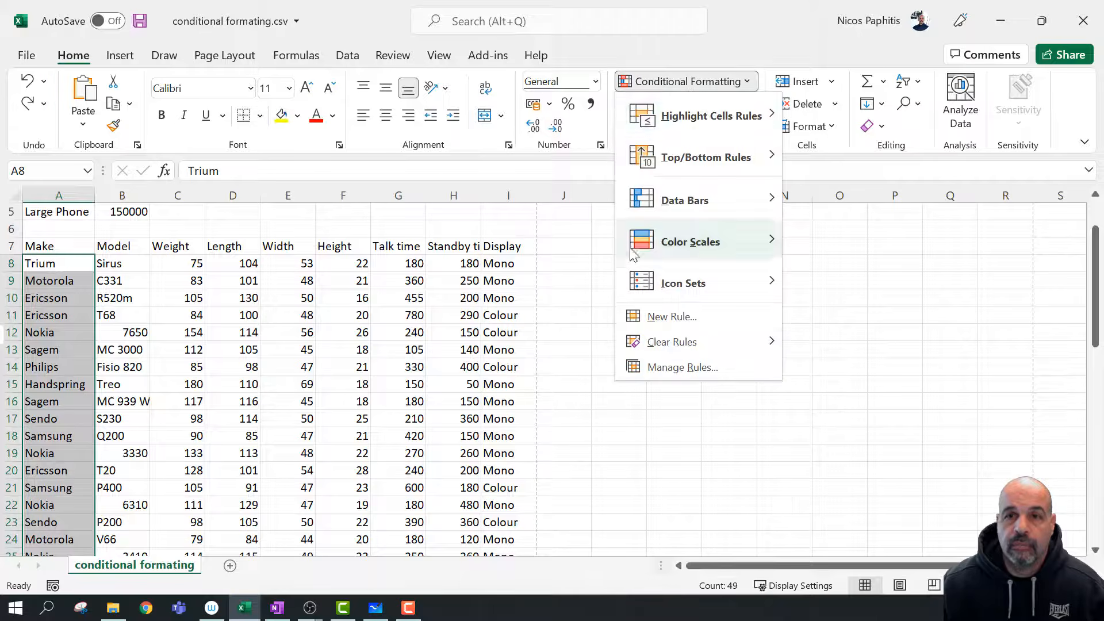
{"action": "mouse_move", "coordinate": [709, 112]}
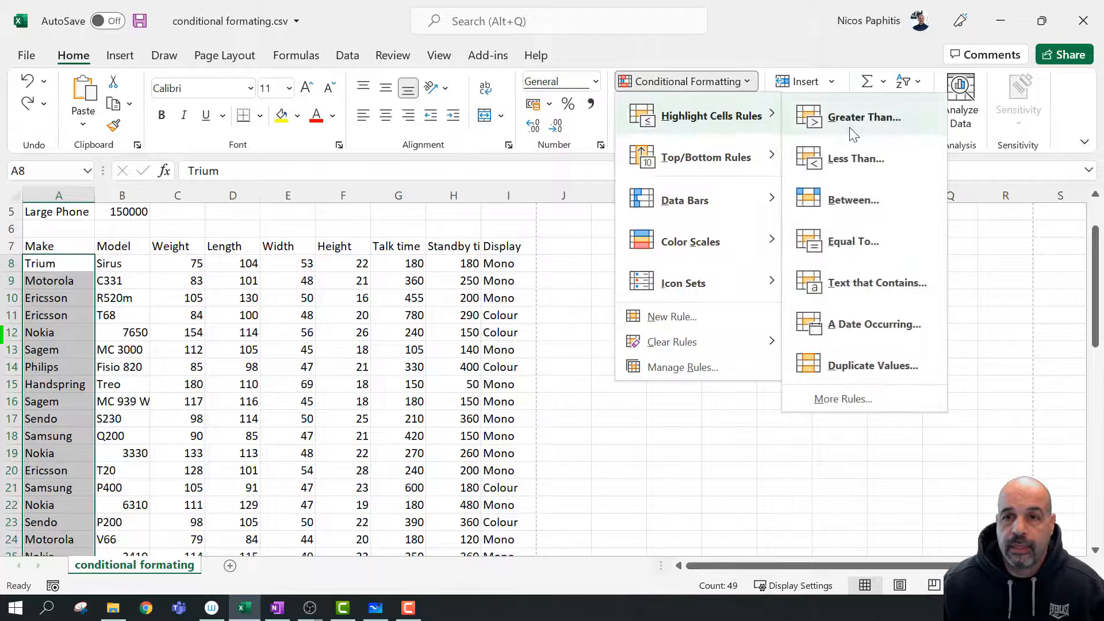
{"action": "left_click", "coordinate": [905, 286]}
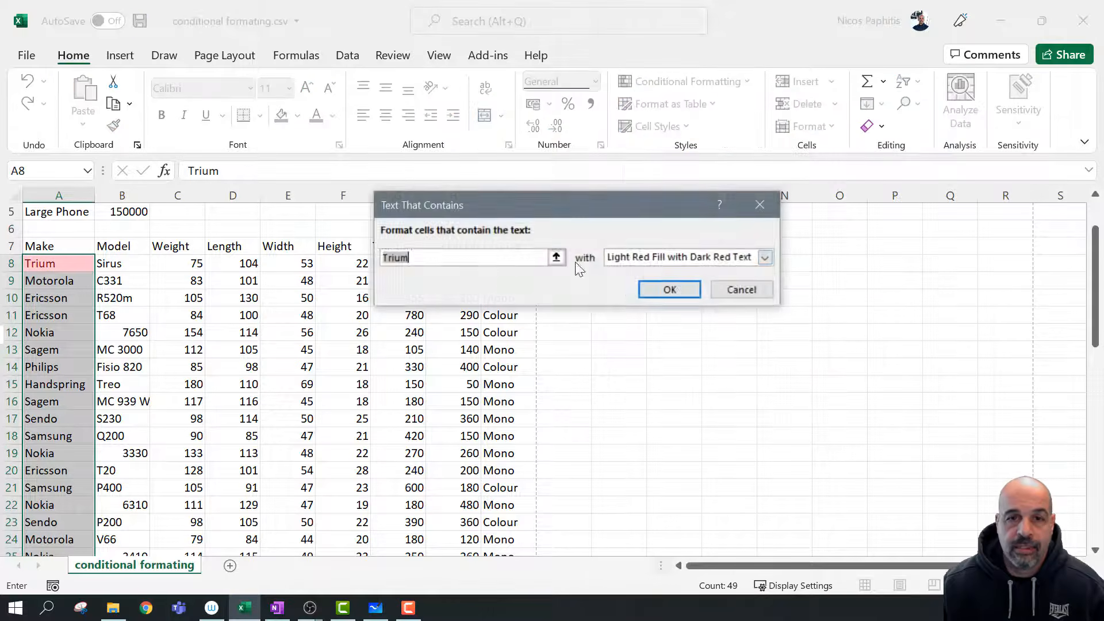
{"action": "type", "text": "se"}
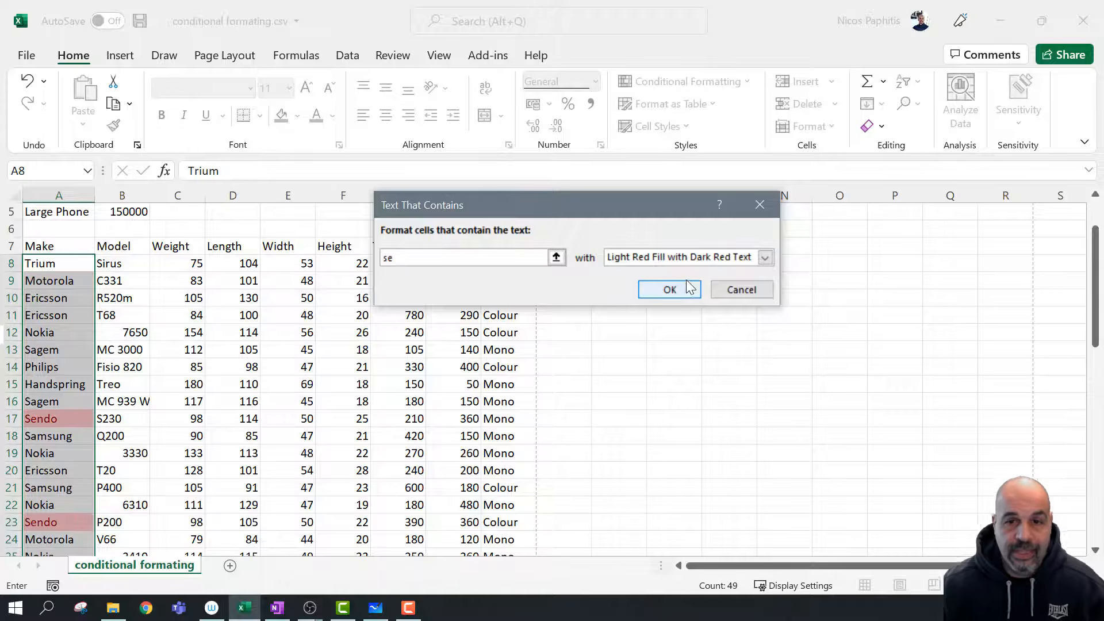
{"action": "left_click", "coordinate": [669, 290]}
{"action": "scroll", "coordinate": [81, 320], "scroll_direction": "down", "scroll_amount": 4}
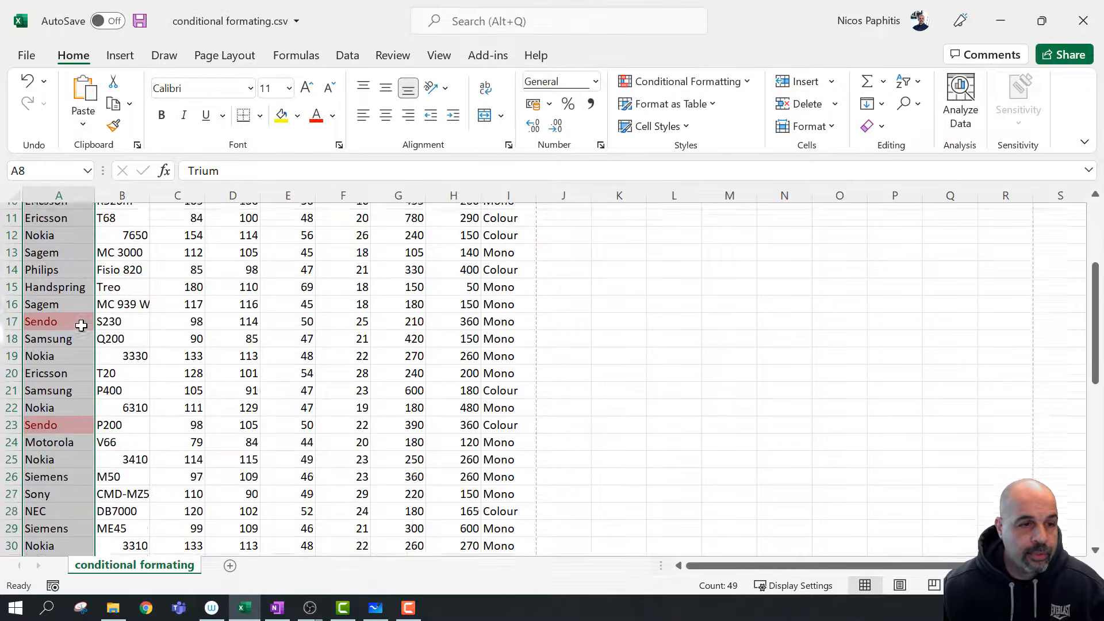
{"action": "scroll", "coordinate": [60, 319], "scroll_direction": "down", "scroll_amount": 8}
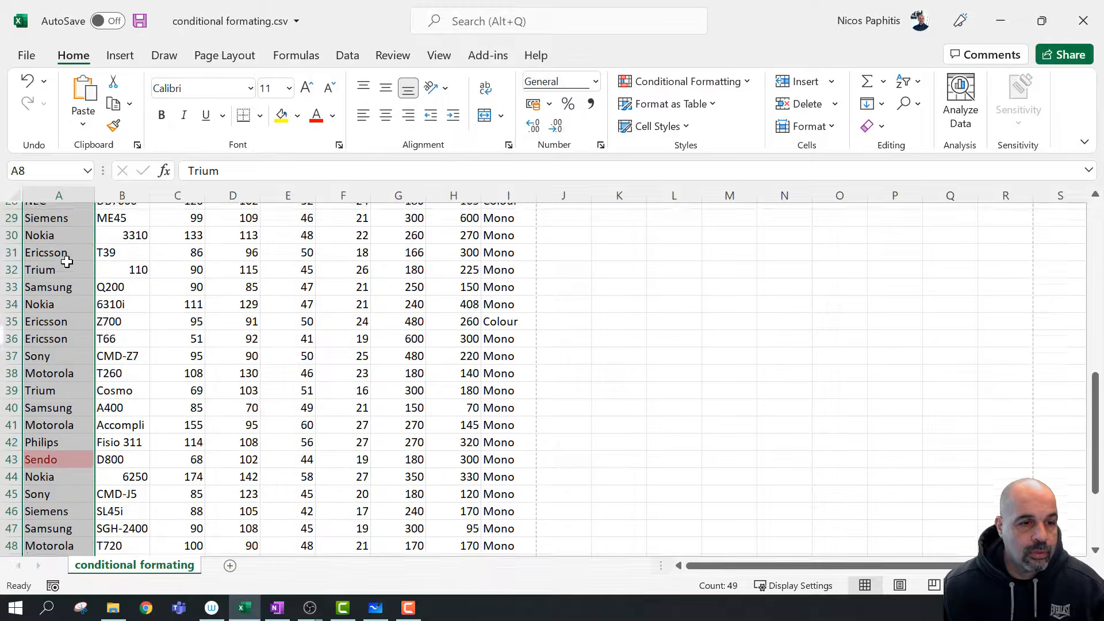
{"action": "scroll", "coordinate": [70, 293], "scroll_direction": "up", "scroll_amount": 5}
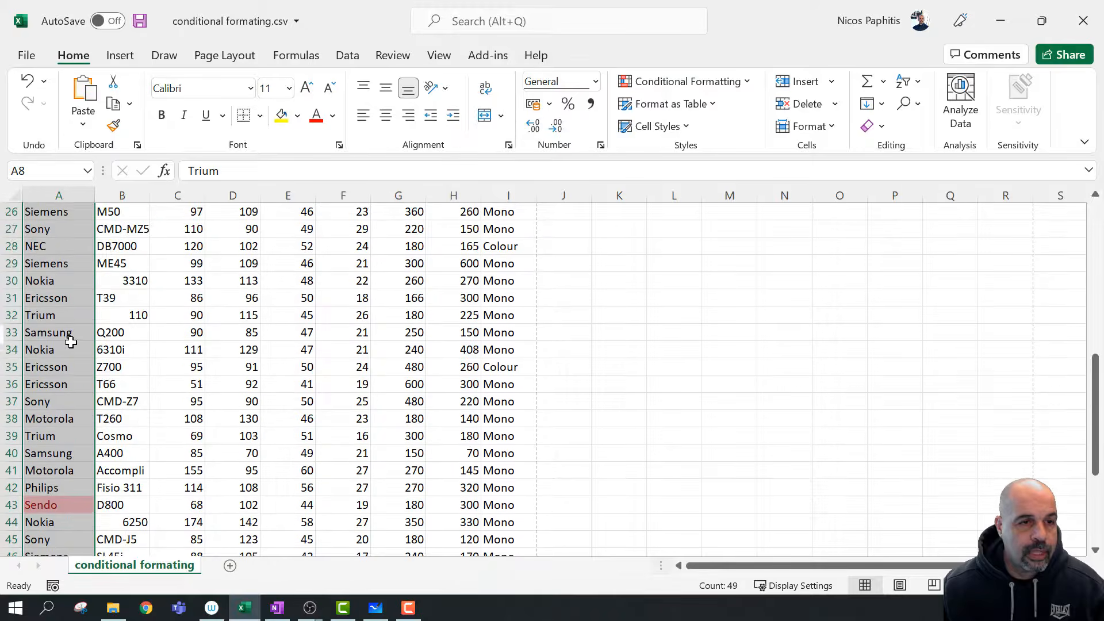
{"action": "scroll", "coordinate": [70, 342], "scroll_direction": "up", "scroll_amount": 8}
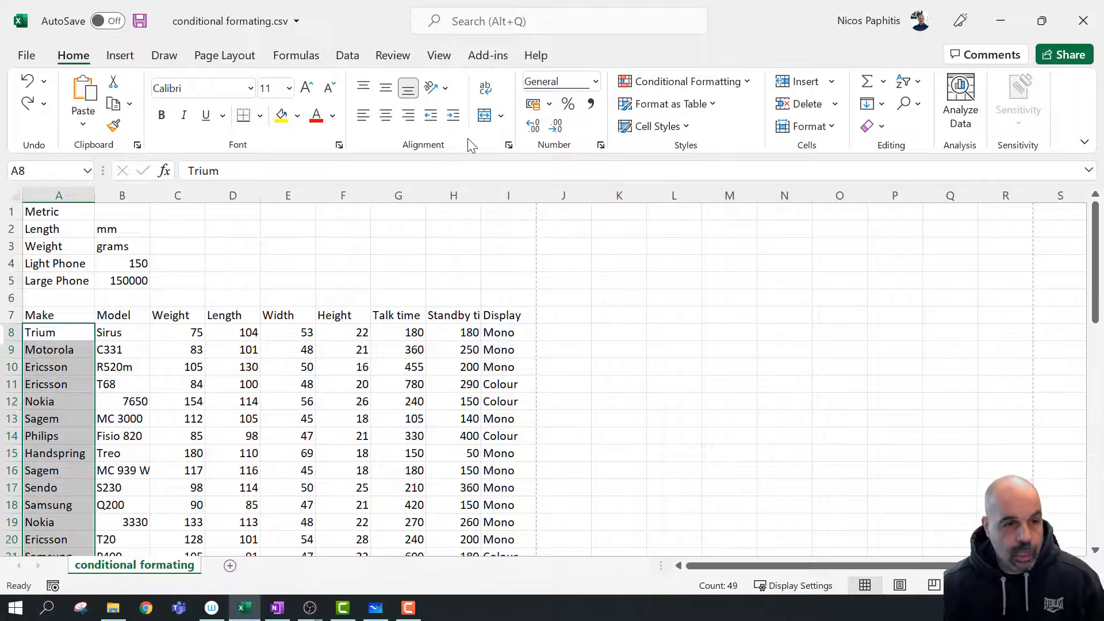
Select the talk times in G8:G56 and apply the three-color scale shading high values red, middle values yellow and low values green
{"action": "left_click", "coordinate": [667, 88]}
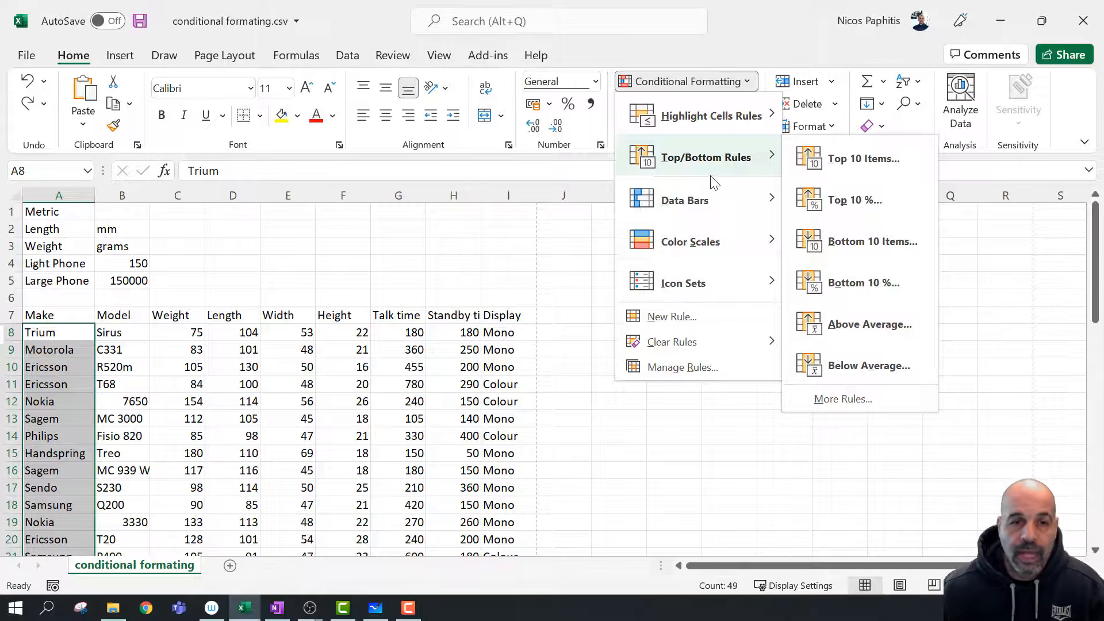
{"action": "mouse_move", "coordinate": [688, 253]}
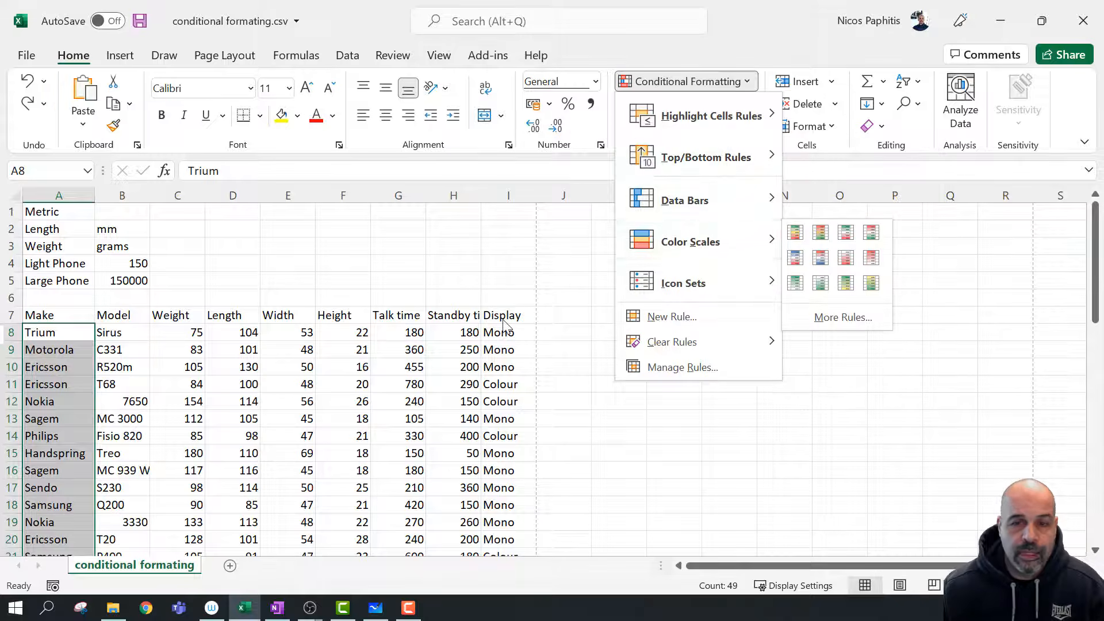
{"action": "left_click", "coordinate": [385, 329]}
{"action": "left_click_drag", "start_coordinate": [389, 329], "coordinate": [403, 506]}
{"action": "scroll", "coordinate": [399, 423], "scroll_direction": "up", "scroll_amount": 12}
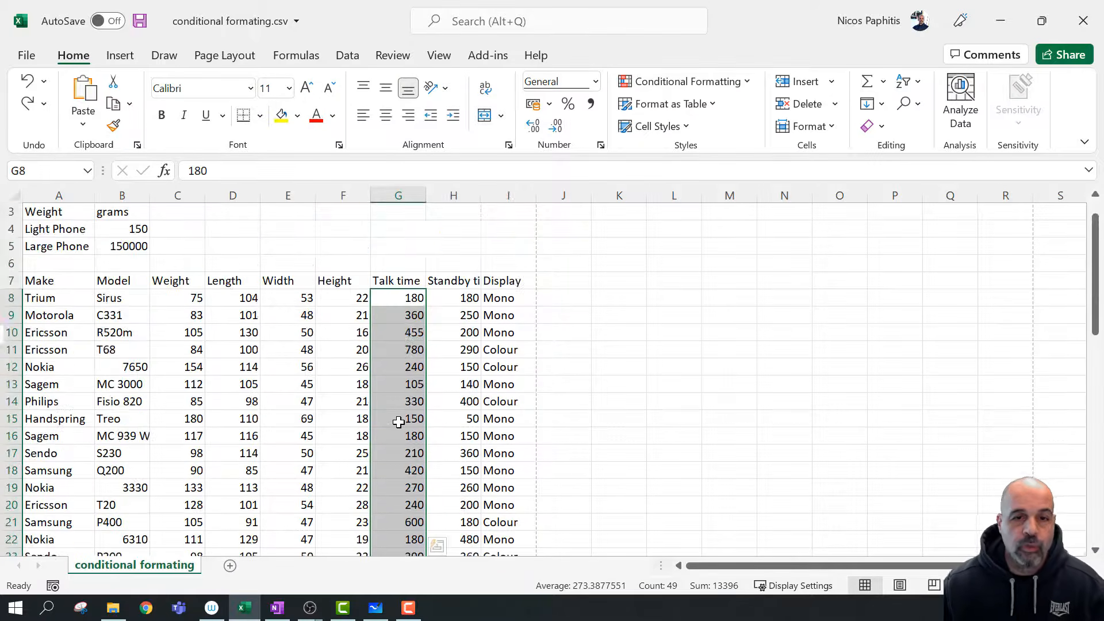
{"action": "left_click", "coordinate": [651, 89]}
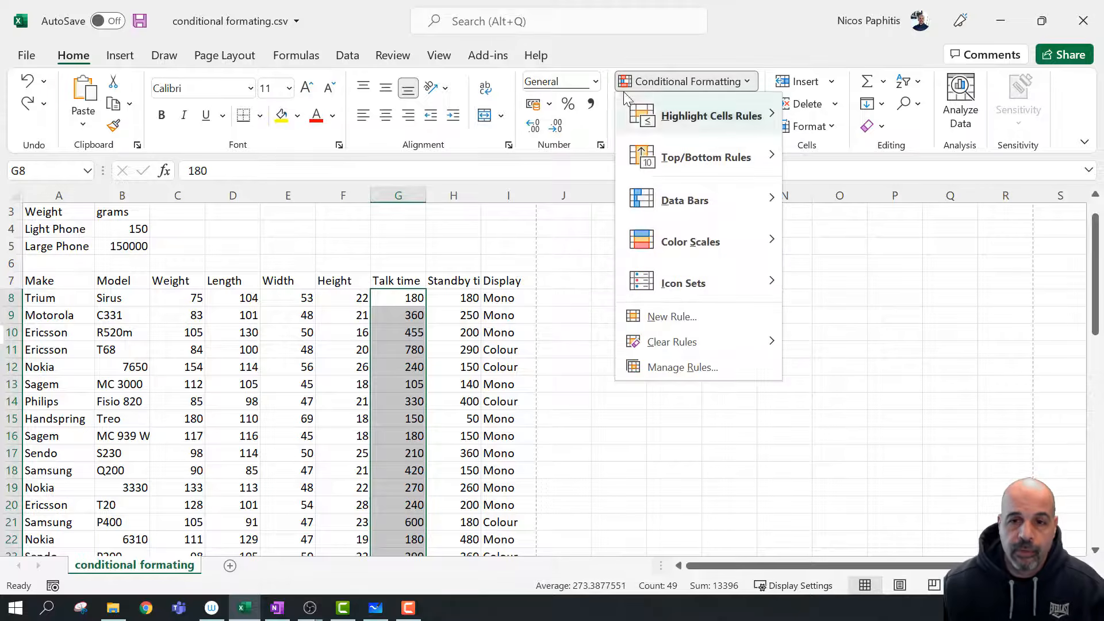
{"action": "mouse_move", "coordinate": [675, 248]}
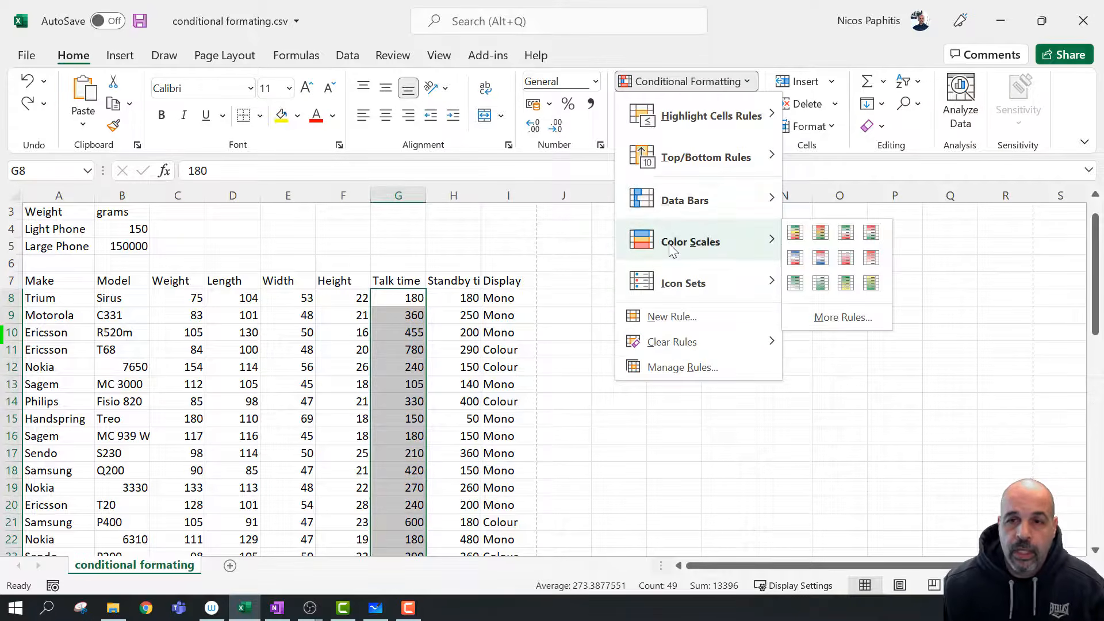
{"action": "left_click", "coordinate": [821, 233]}
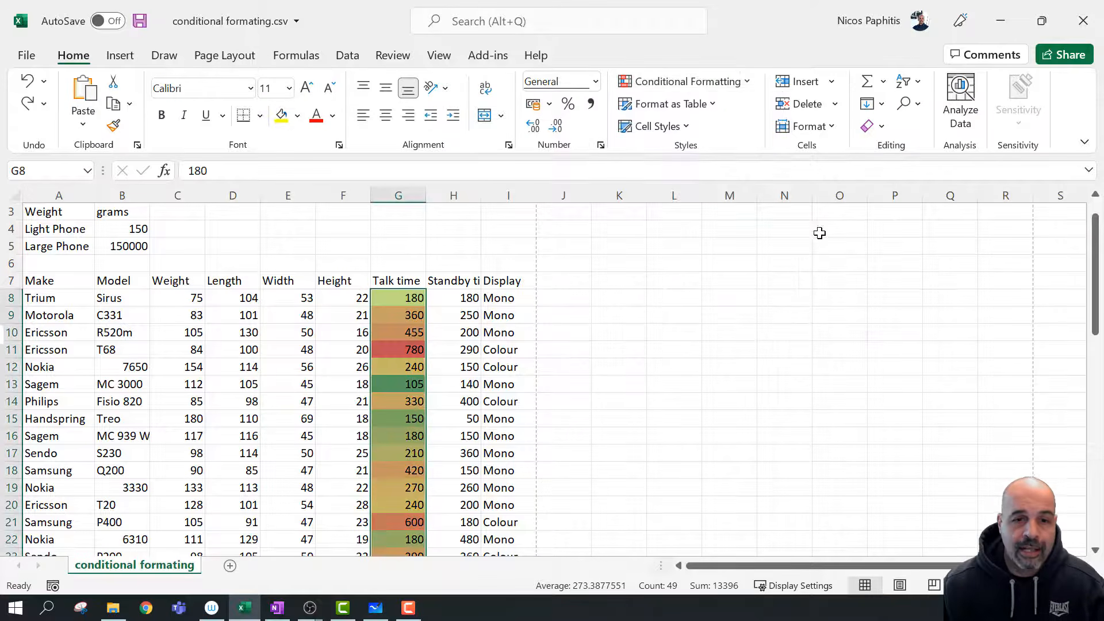
Examine the color scale shading of the high and low values throughout the Talk time column down to row 56
{"action": "scroll", "coordinate": [513, 352], "scroll_direction": "down", "scroll_amount": 3}
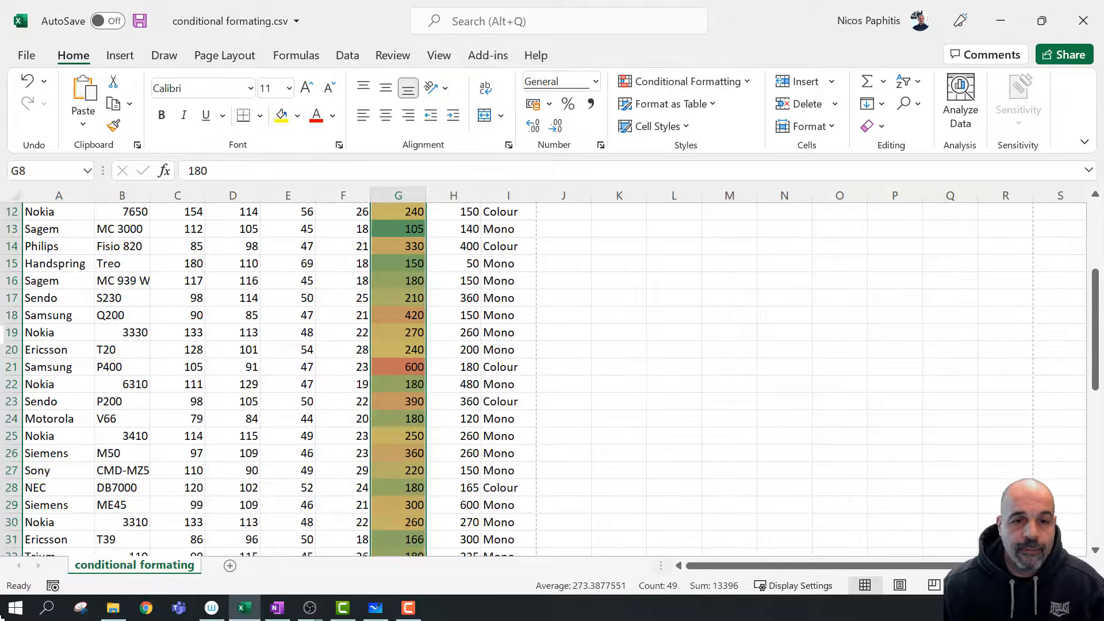
{"action": "left_click", "coordinate": [561, 367]}
{"action": "scroll", "coordinate": [398, 360], "scroll_direction": "down", "scroll_amount": 7}
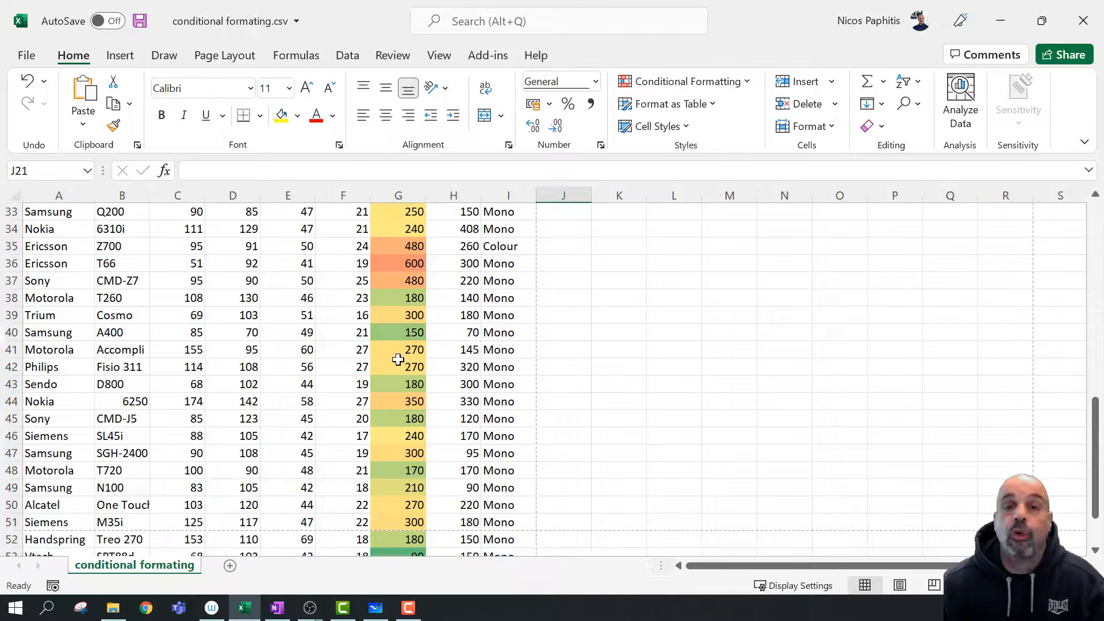
{"action": "scroll", "coordinate": [398, 360], "scroll_direction": "up", "scroll_amount": 6}
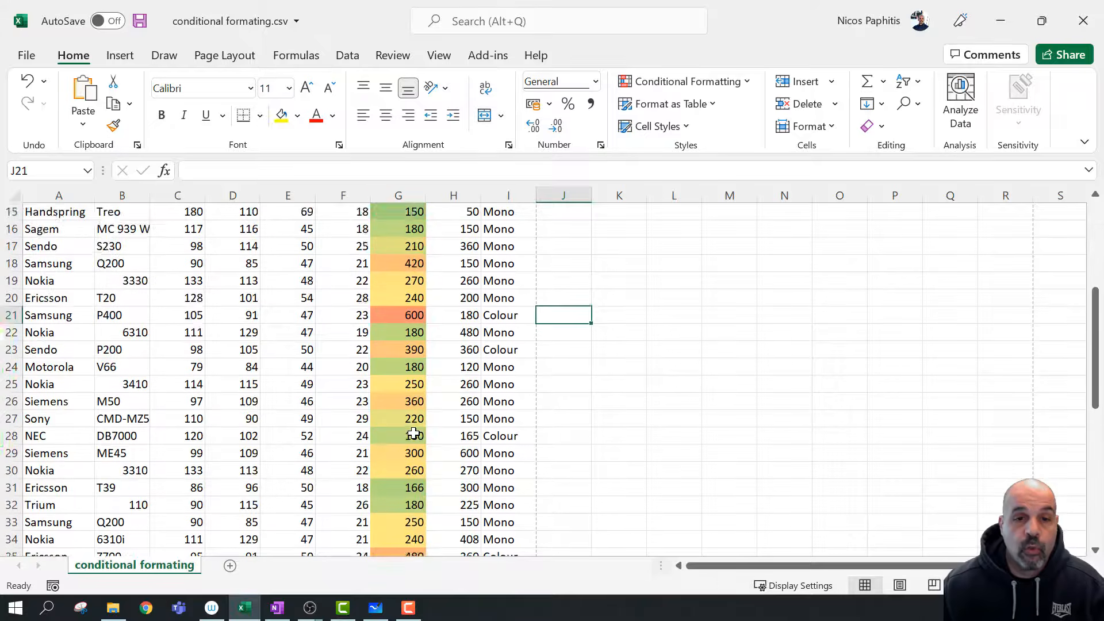
{"action": "scroll", "coordinate": [413, 433], "scroll_direction": "up", "scroll_amount": 4}
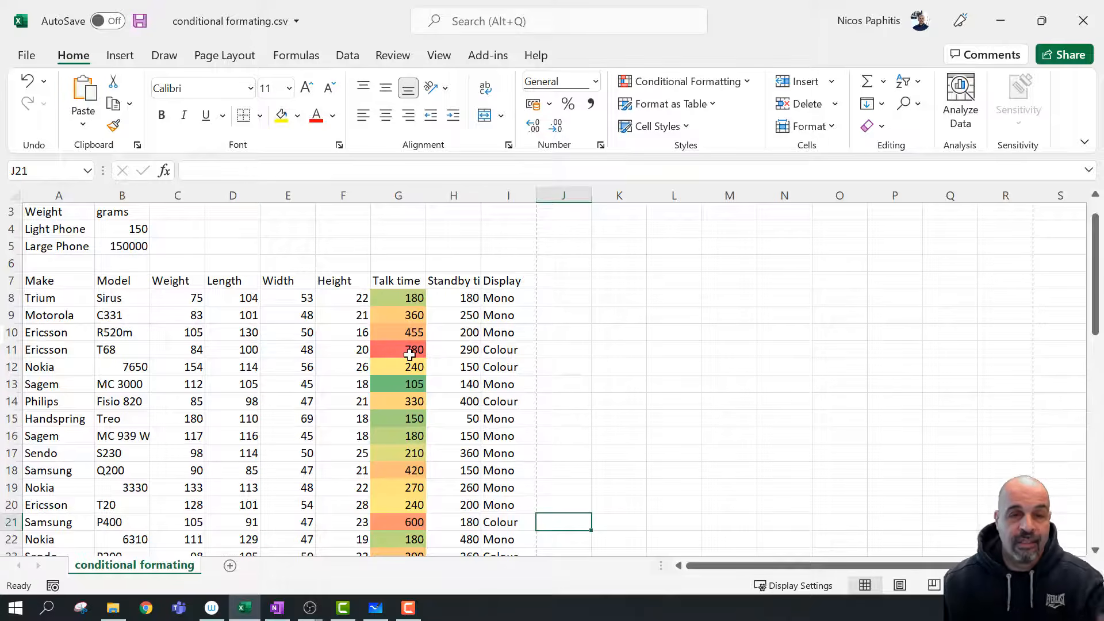
{"action": "scroll", "coordinate": [409, 355], "scroll_direction": "down", "scroll_amount": 3}
{"action": "scroll", "coordinate": [403, 367], "scroll_direction": "down", "scroll_amount": 10}
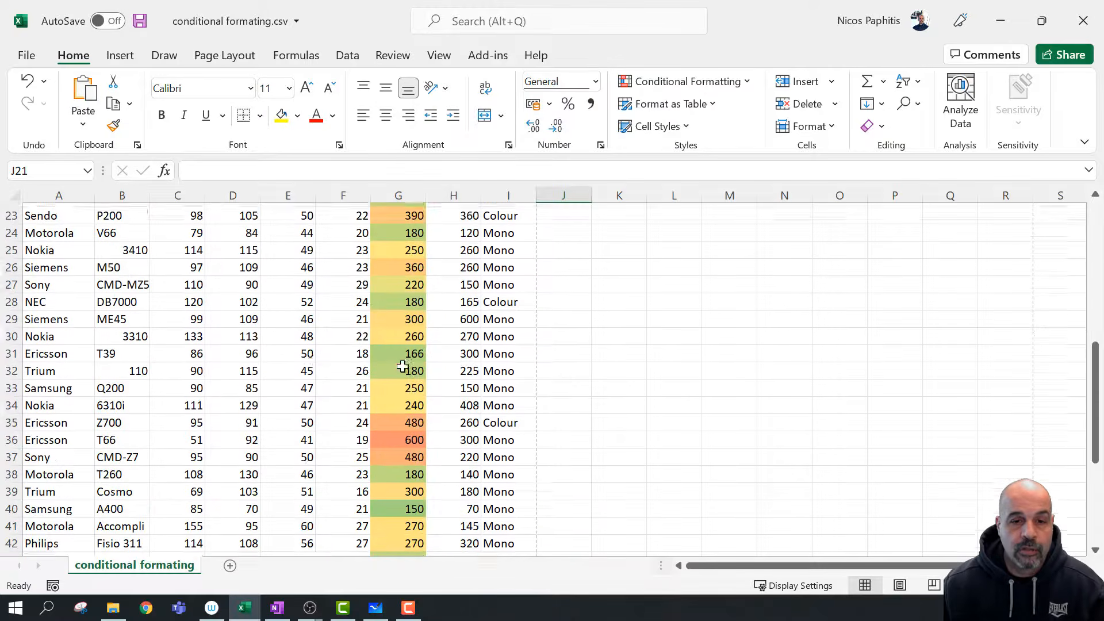
{"action": "scroll", "coordinate": [394, 421], "scroll_direction": "down", "scroll_amount": 1}
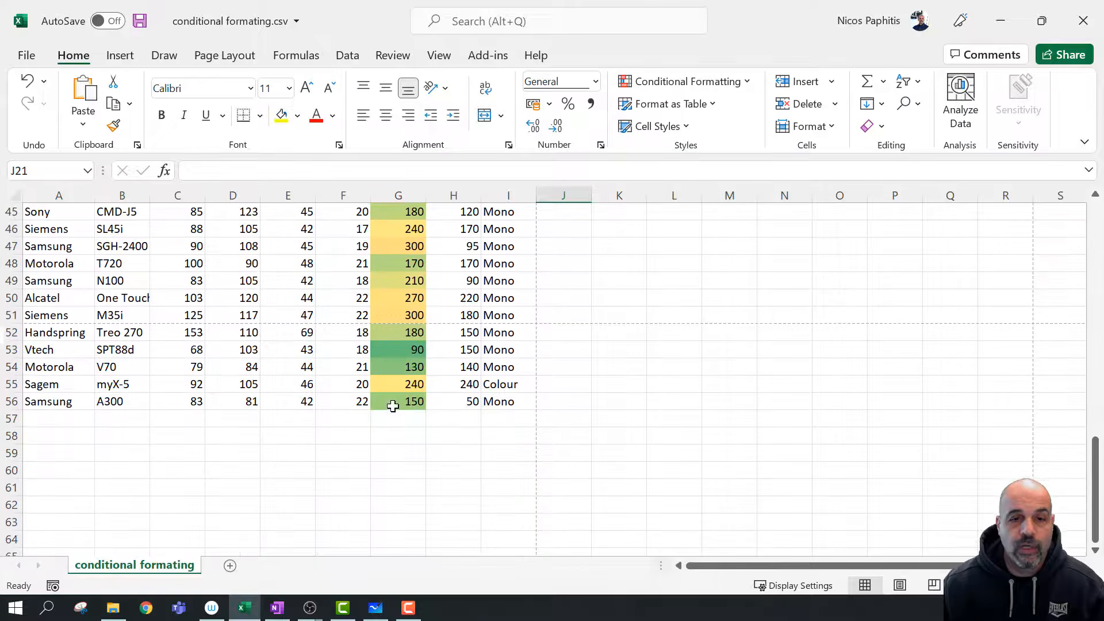
Compare the dark green cells G53 and G13 with the shading of the other talk times in the column
{"action": "scroll", "coordinate": [421, 405], "scroll_direction": "up", "scroll_amount": 1}
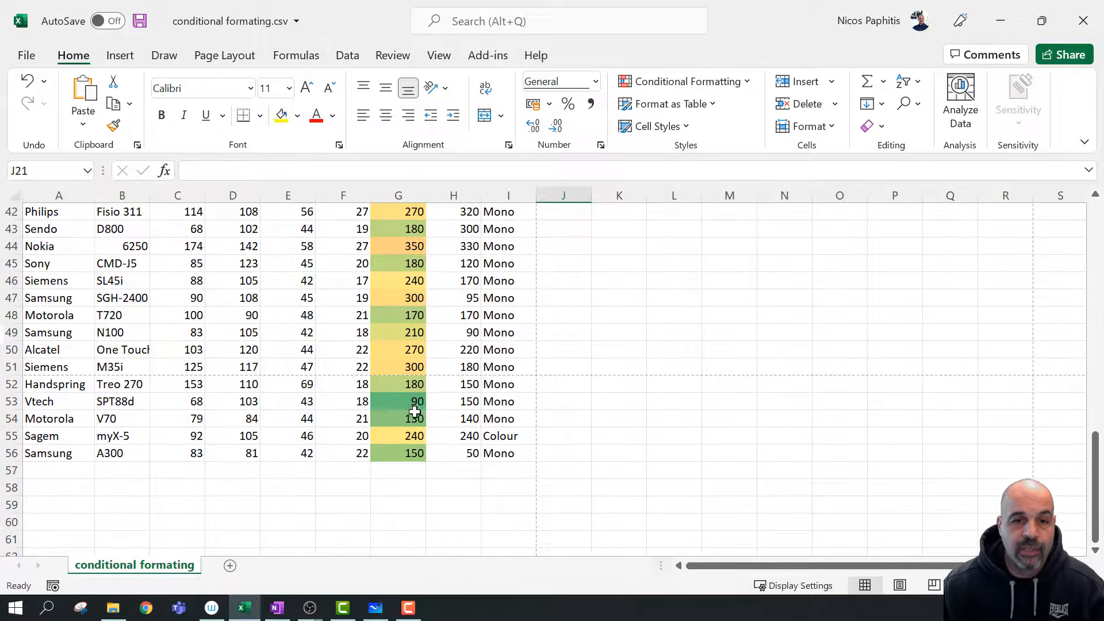
{"action": "left_click", "coordinate": [420, 403]}
{"action": "scroll", "coordinate": [423, 405], "scroll_direction": "up", "scroll_amount": 2}
{"action": "scroll", "coordinate": [424, 407], "scroll_direction": "up", "scroll_amount": 9}
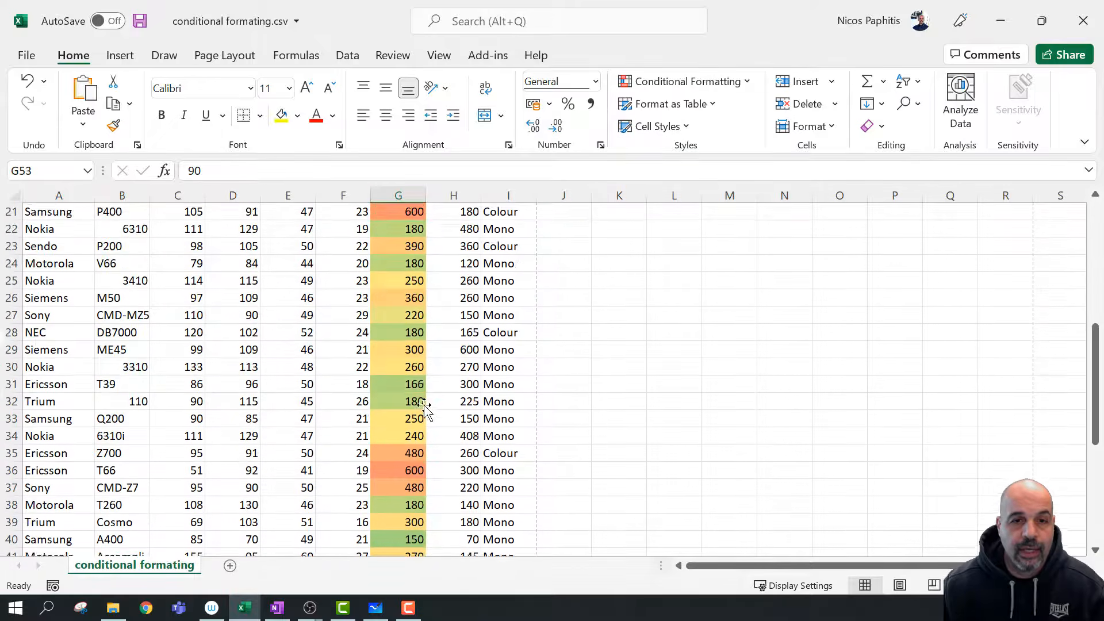
{"action": "scroll", "coordinate": [424, 405], "scroll_direction": "up", "scroll_amount": 2}
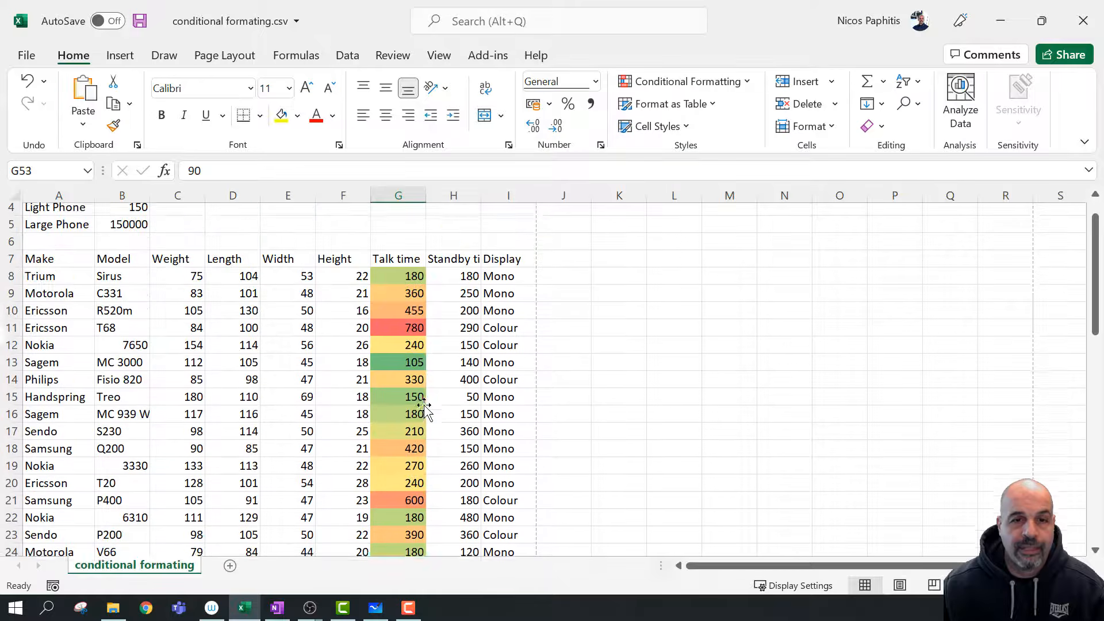
{"action": "left_click", "coordinate": [407, 380]}
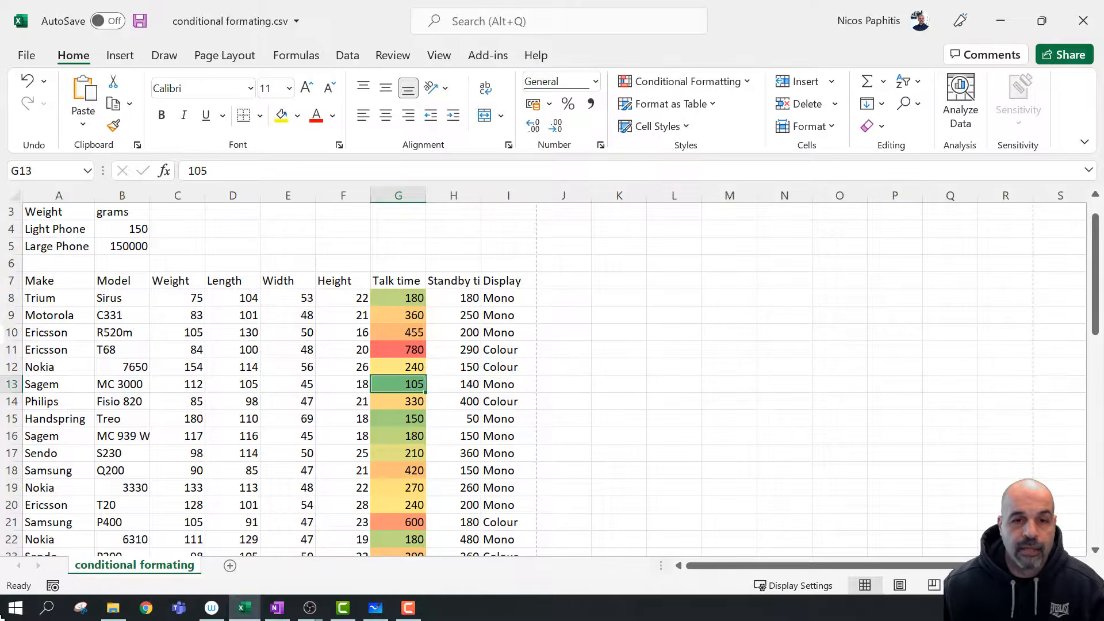
{"action": "scroll", "coordinate": [345, 389], "scroll_direction": "down", "scroll_amount": 8}
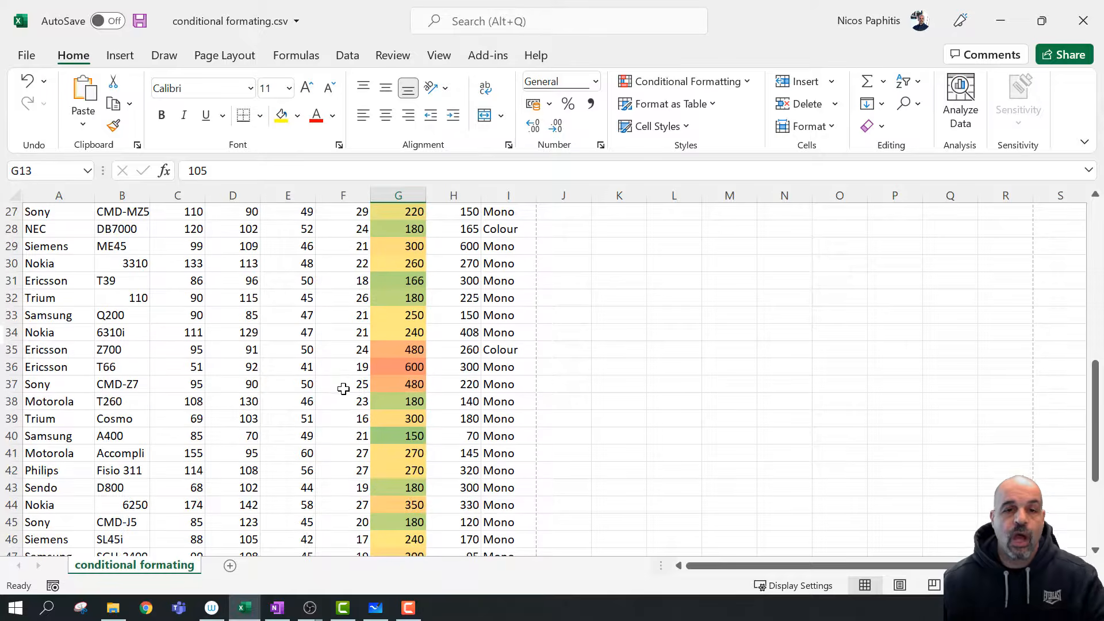
{"action": "scroll", "coordinate": [392, 309], "scroll_direction": "down", "scroll_amount": 6}
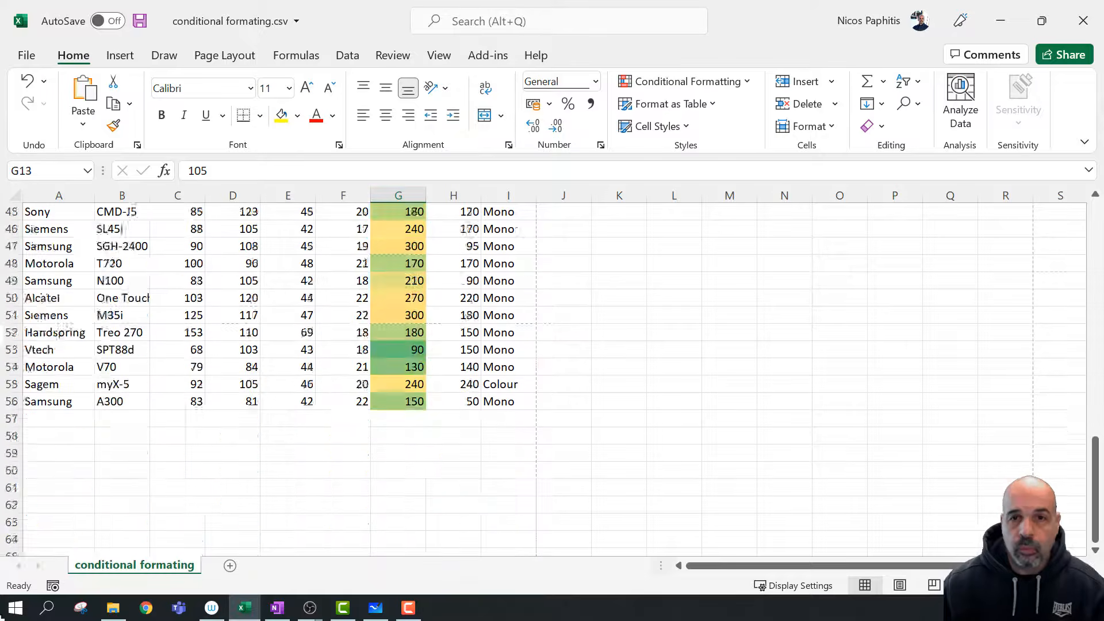
{"action": "scroll", "coordinate": [360, 314], "scroll_direction": "up", "scroll_amount": 9}
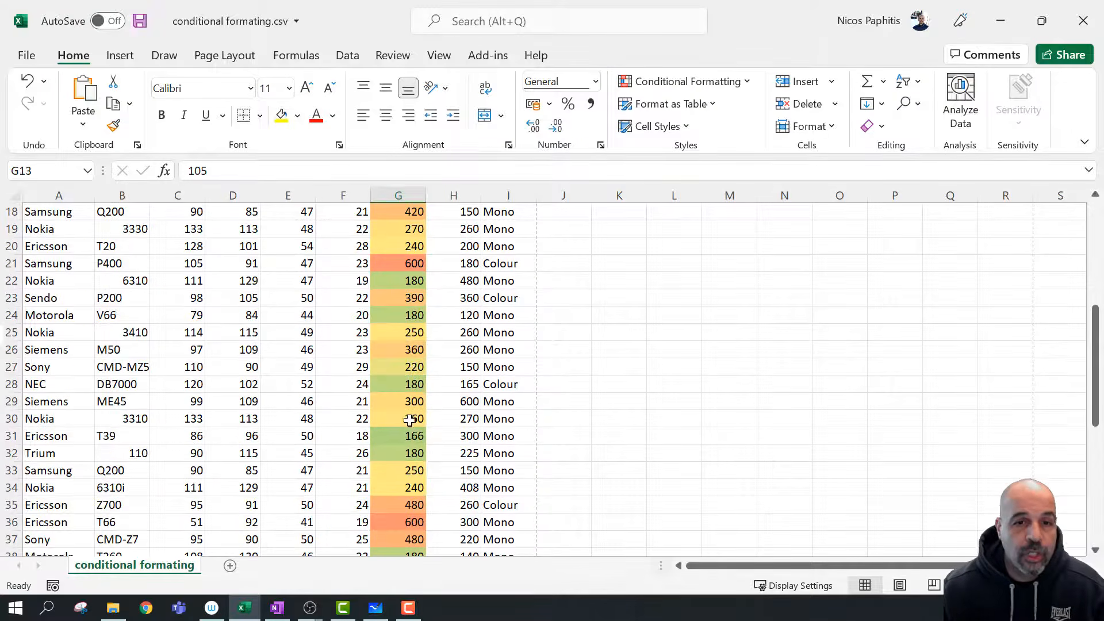
Set the talk time in G25 to 100000 and review how the color scale shades the column
{"action": "left_click", "coordinate": [393, 333]}
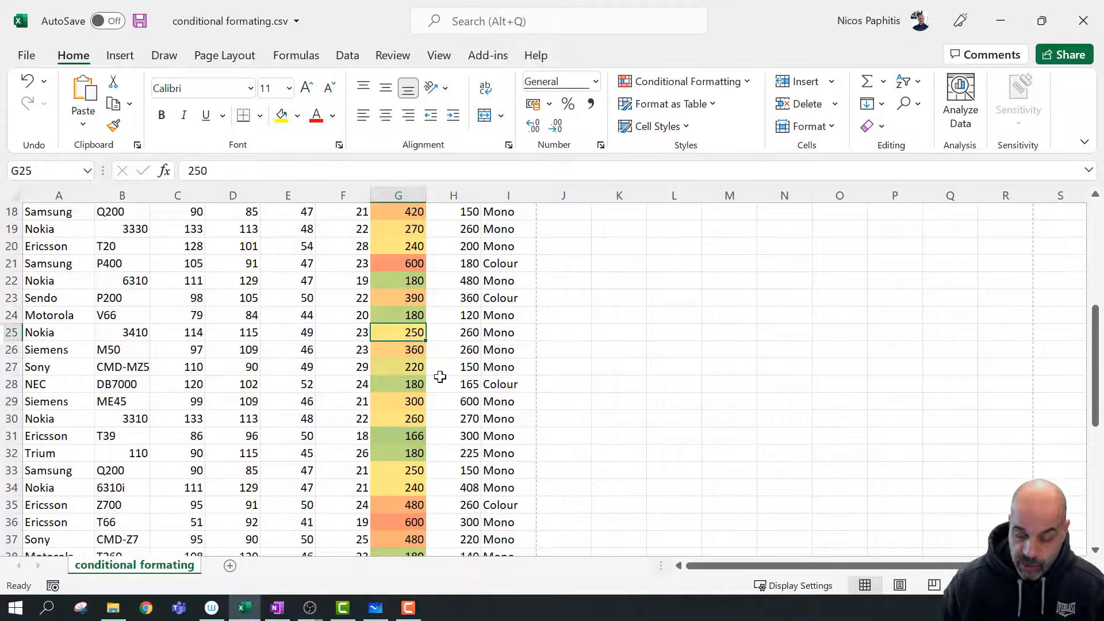
{"action": "type", "text": "100000"}
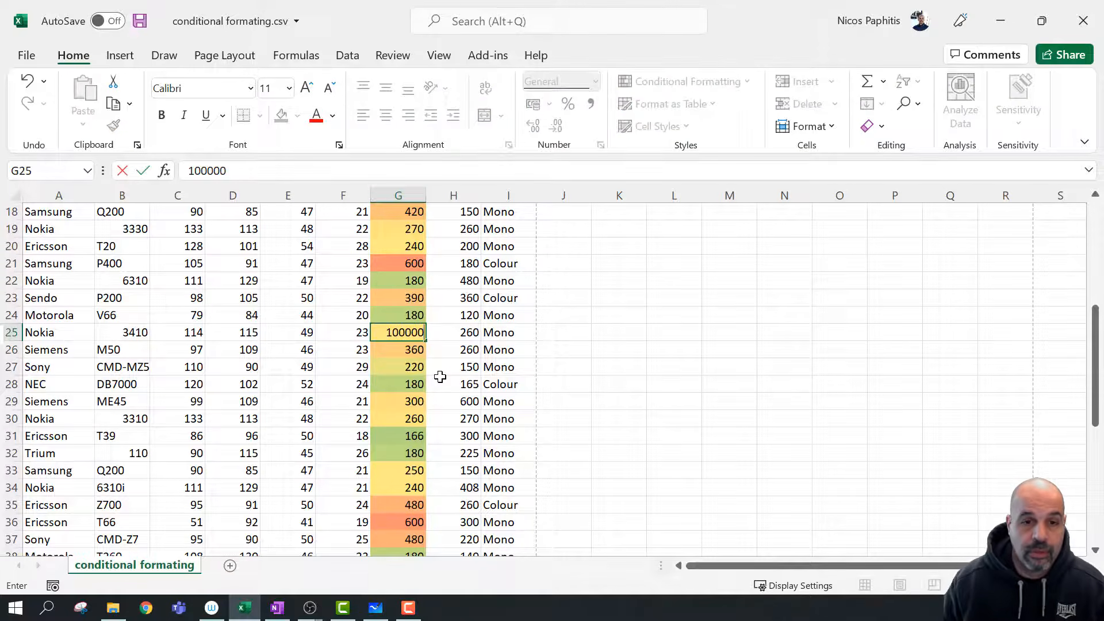
{"action": "key", "text": "Return"}
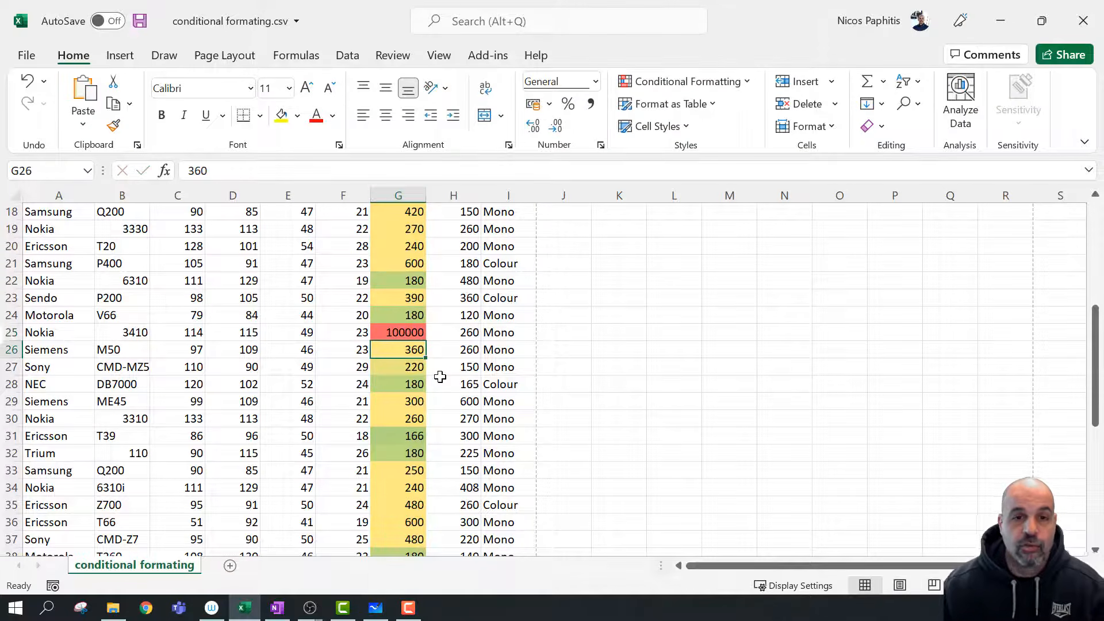
{"action": "scroll", "coordinate": [394, 382], "scroll_direction": "down", "scroll_amount": 1}
{"action": "scroll", "coordinate": [395, 382], "scroll_direction": "up", "scroll_amount": 5}
{"action": "scroll", "coordinate": [394, 384], "scroll_direction": "down", "scroll_amount": 1}
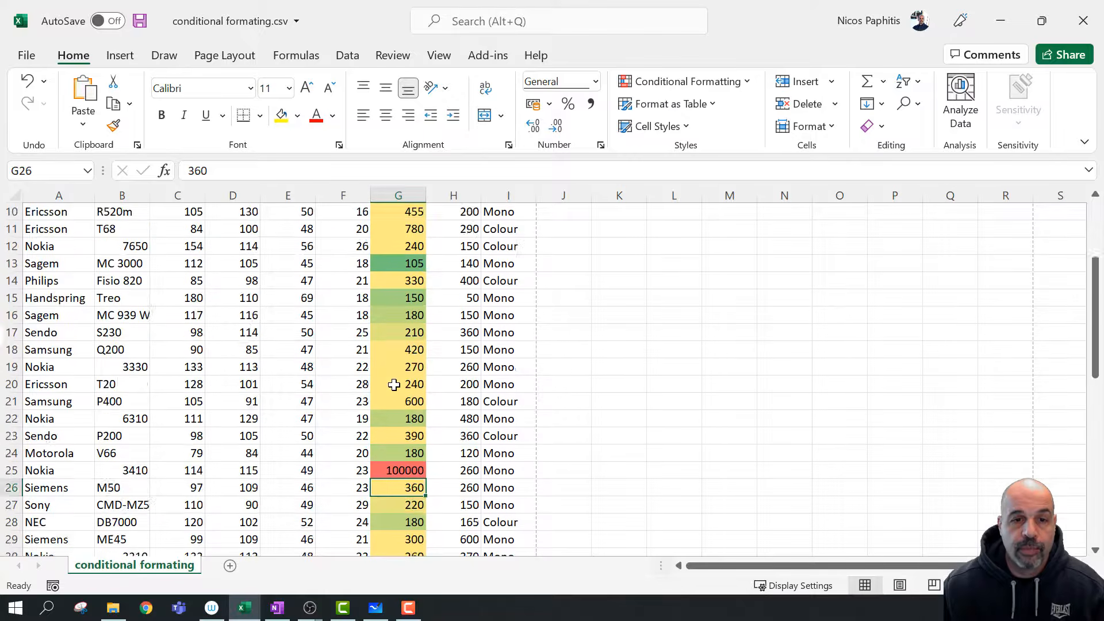
{"action": "scroll", "coordinate": [394, 385], "scroll_direction": "down", "scroll_amount": 12}
{"action": "scroll", "coordinate": [377, 414], "scroll_direction": "up", "scroll_amount": 9}
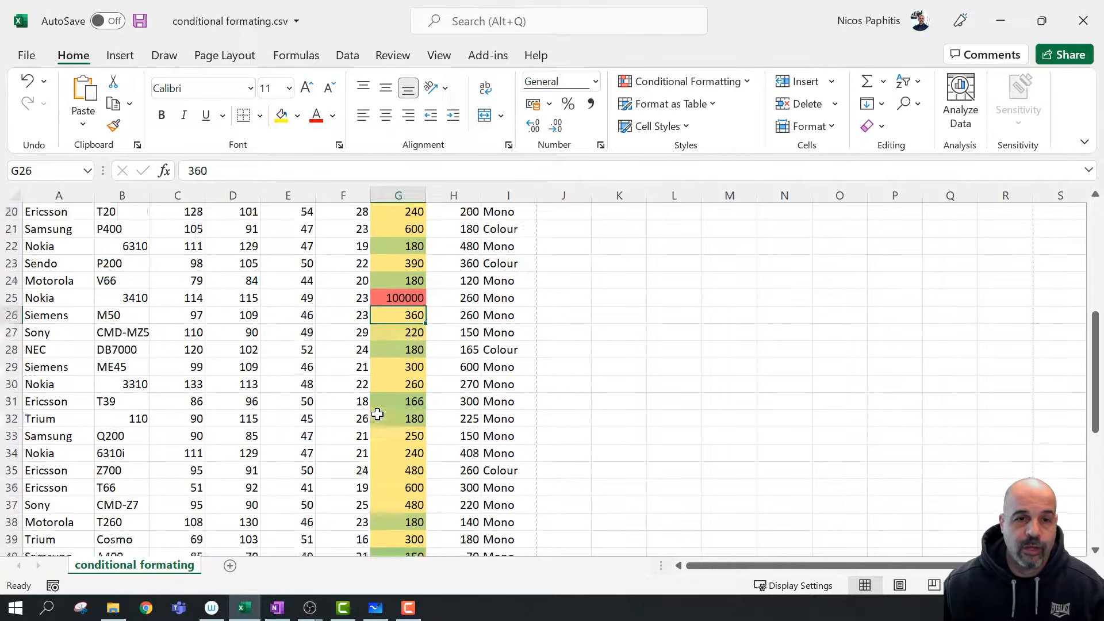
{"action": "scroll", "coordinate": [377, 415], "scroll_direction": "up", "scroll_amount": 1}
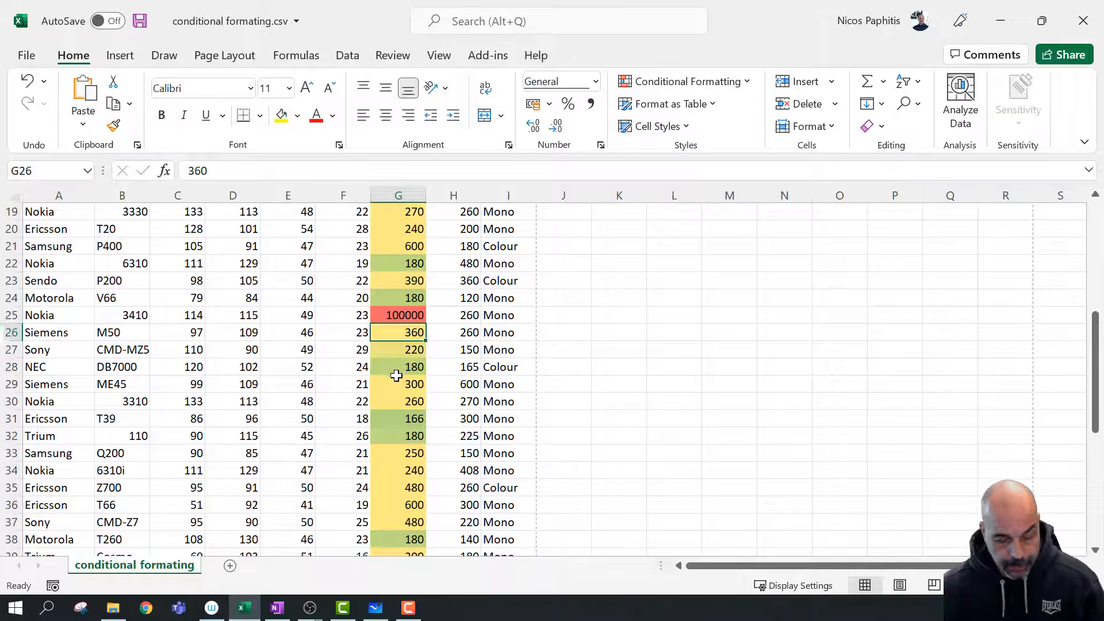
Undo the value change in G25 and the color scale on the talk times
{"action": "key", "text": "ctrl+z"}
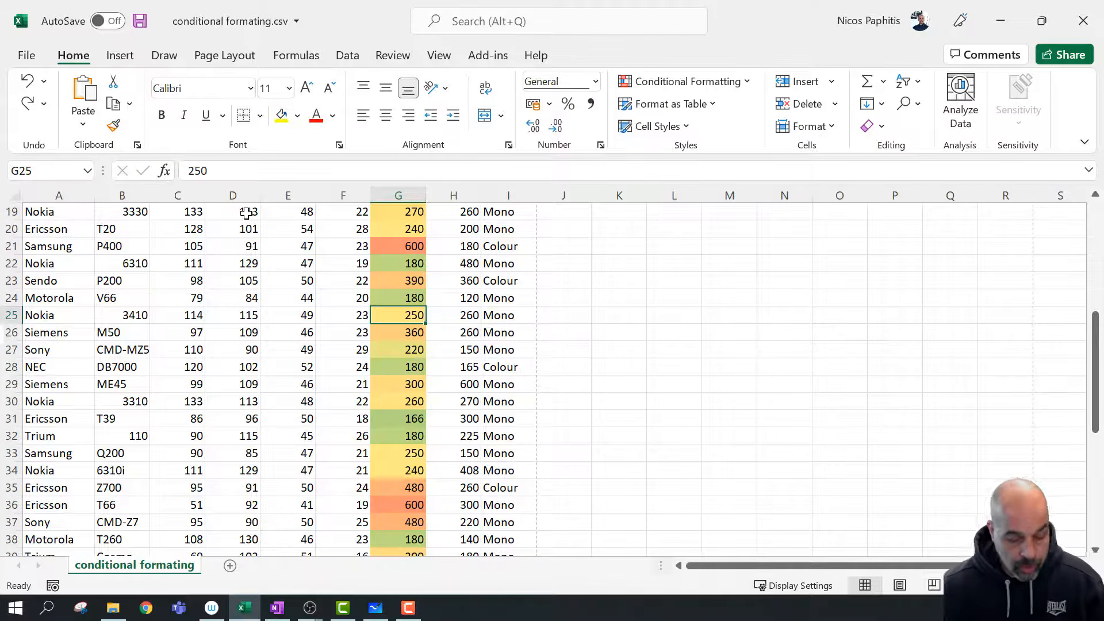
{"action": "key", "text": "ctrl+z"}
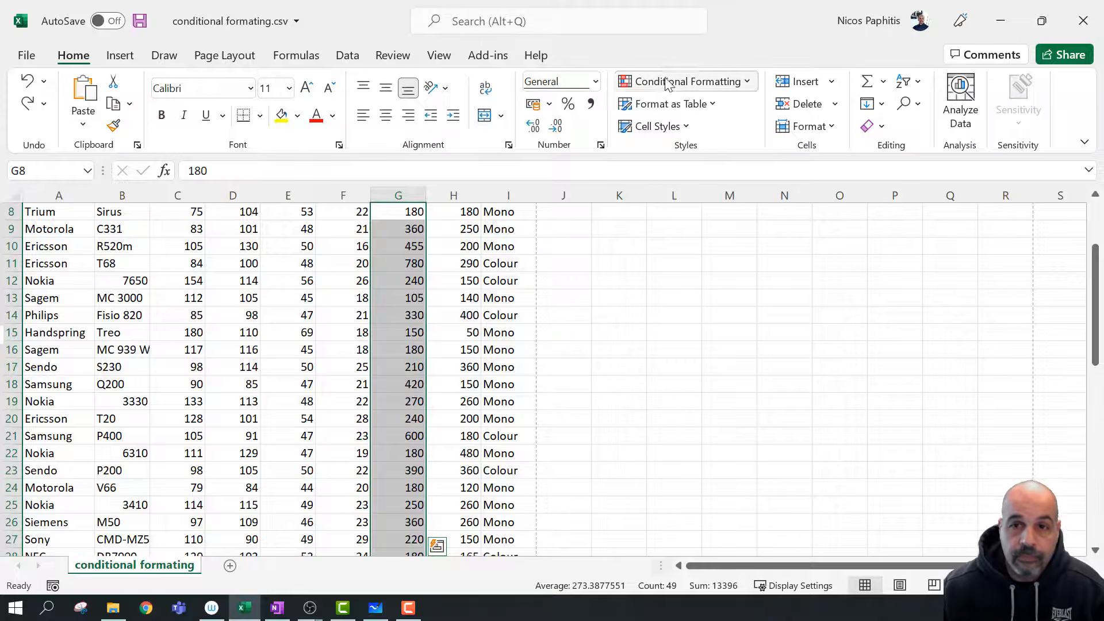
{"action": "left_click", "coordinate": [733, 82]}
{"action": "mouse_move", "coordinate": [722, 277]}
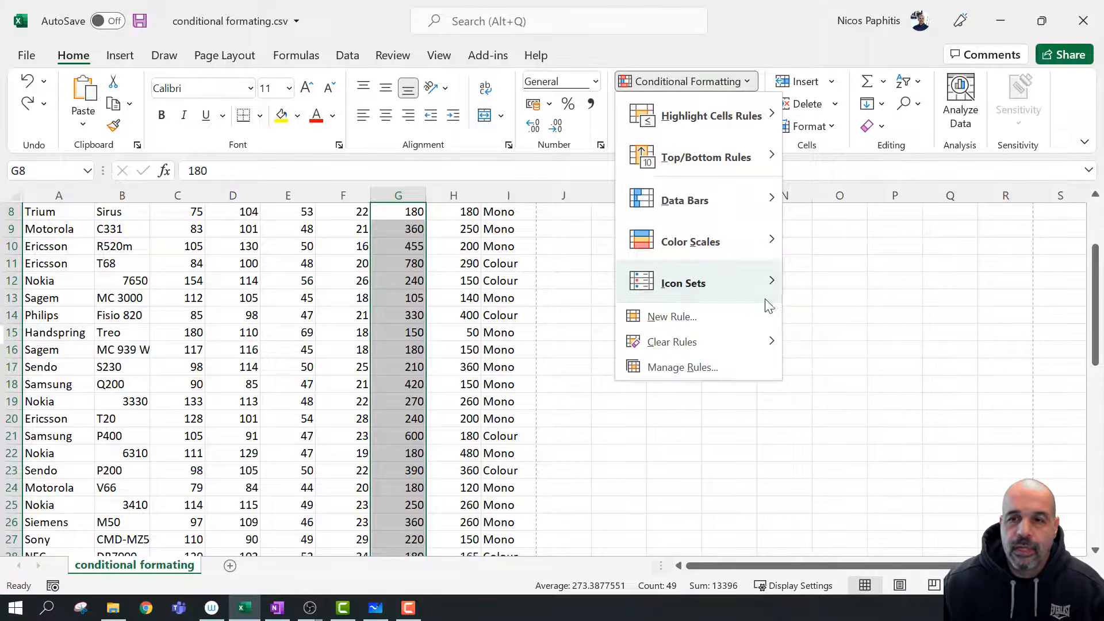
{"action": "left_click", "coordinate": [795, 297]}
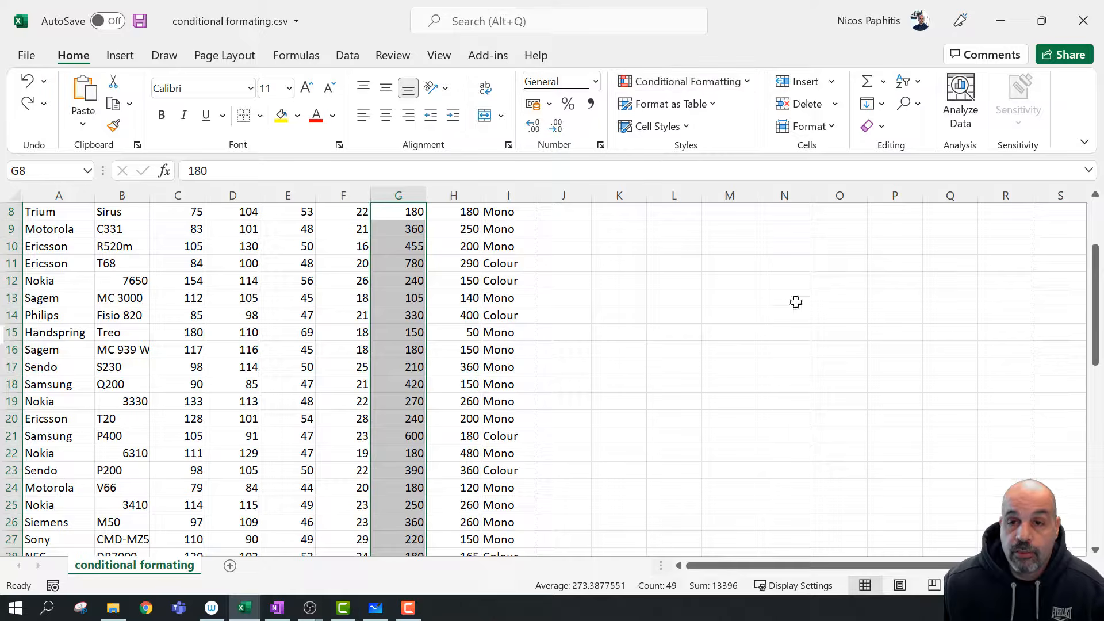
{"action": "left_click", "coordinate": [739, 83]}
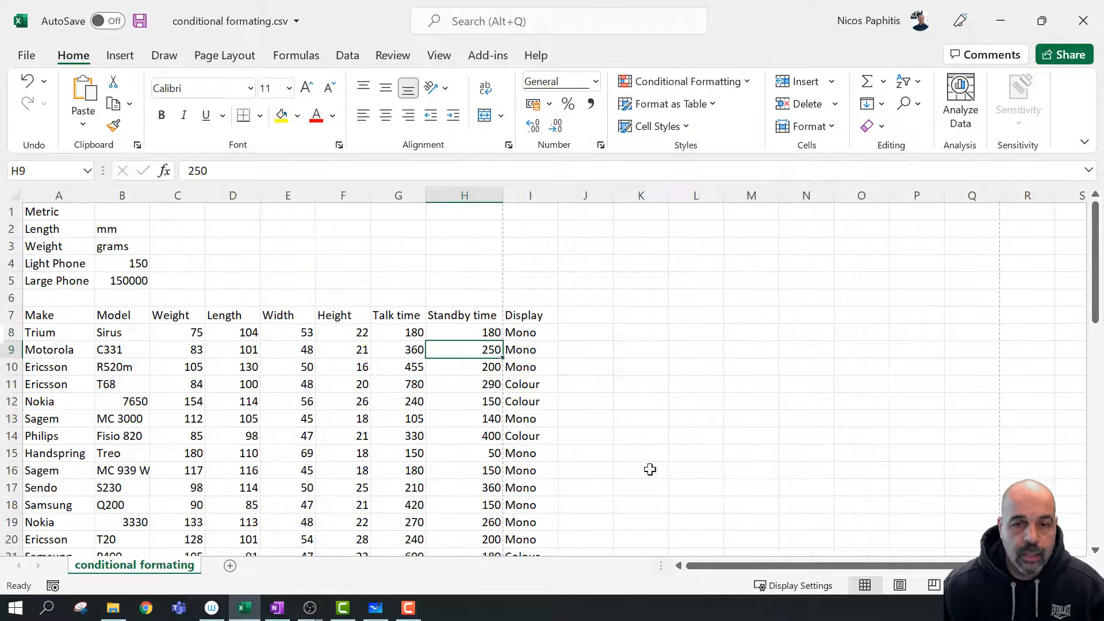
Select the standby times in H8:H56
{"action": "left_click_drag", "start_coordinate": [482, 331], "coordinate": [467, 520]}
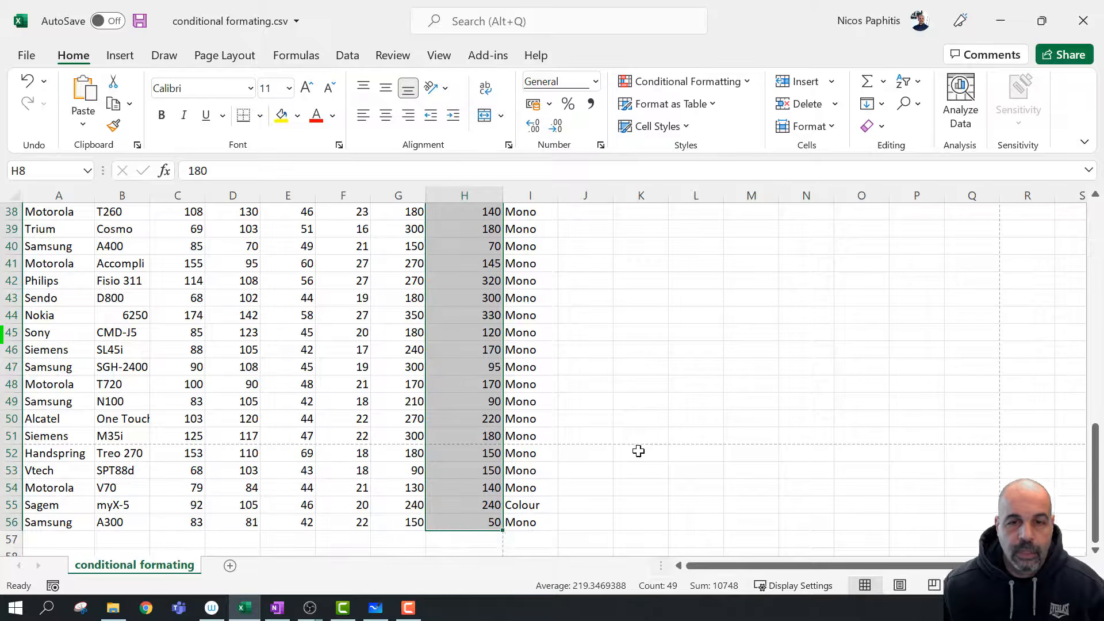
{"action": "scroll", "coordinate": [638, 451], "scroll_direction": "up", "scroll_amount": 5}
{"action": "scroll", "coordinate": [638, 451], "scroll_direction": "up", "scroll_amount": 8}
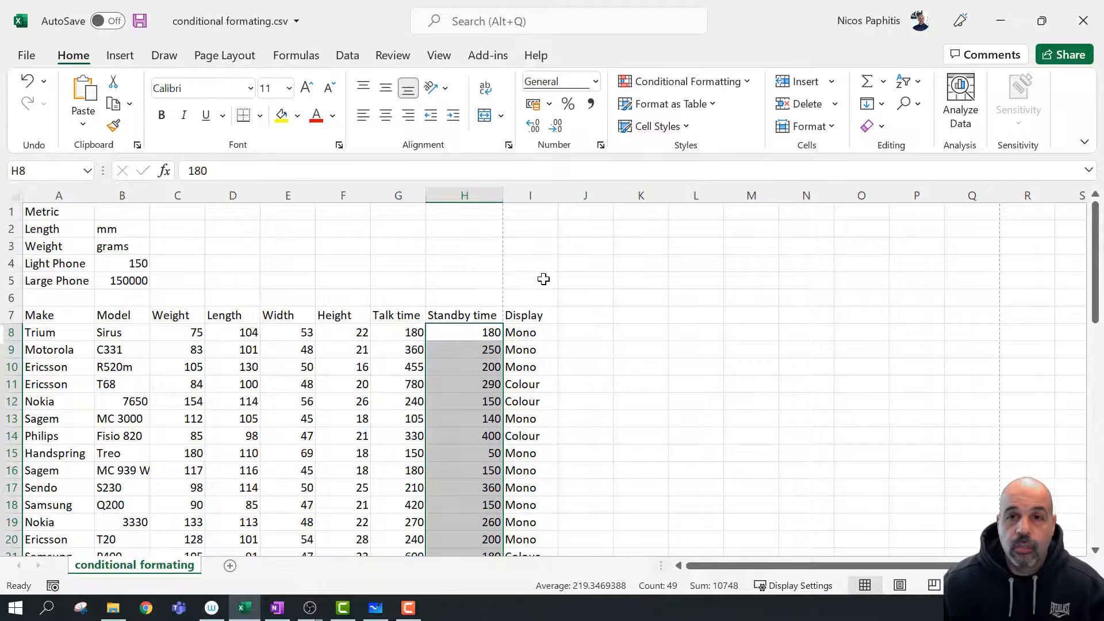
{"action": "left_click", "coordinate": [684, 81]}
{"action": "mouse_move", "coordinate": [690, 339]}
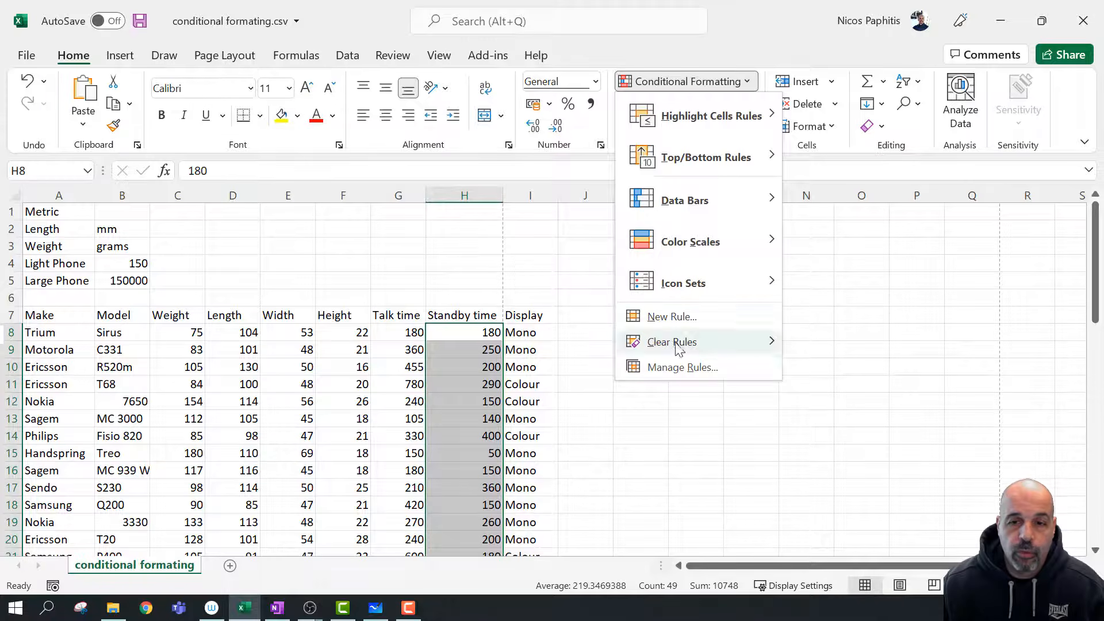
{"action": "left_click", "coordinate": [698, 375]}
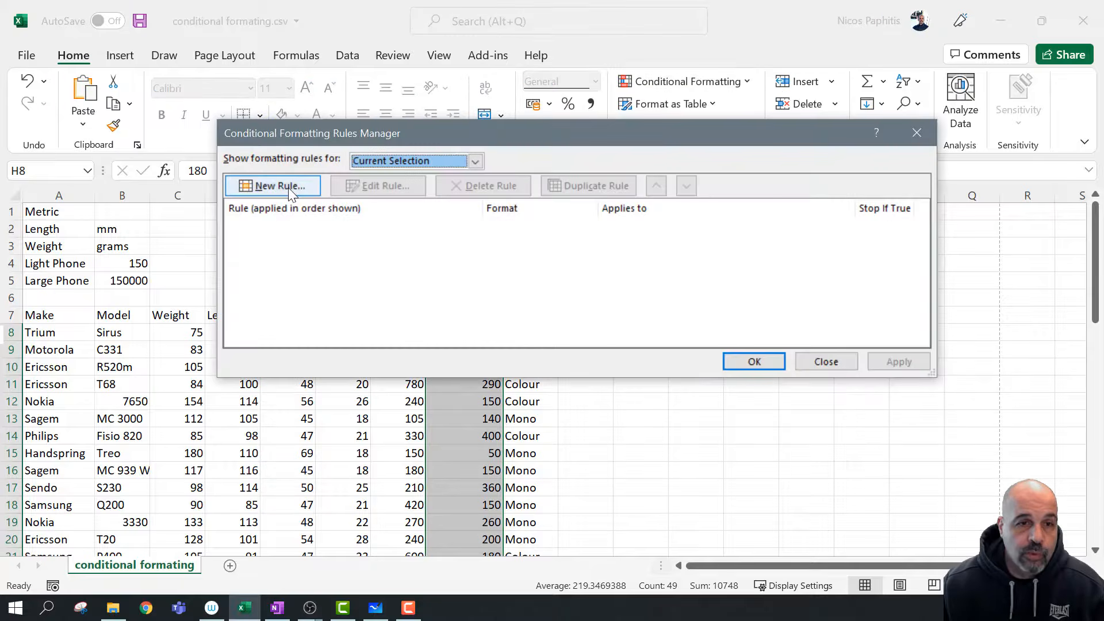
{"action": "left_click", "coordinate": [289, 186]}
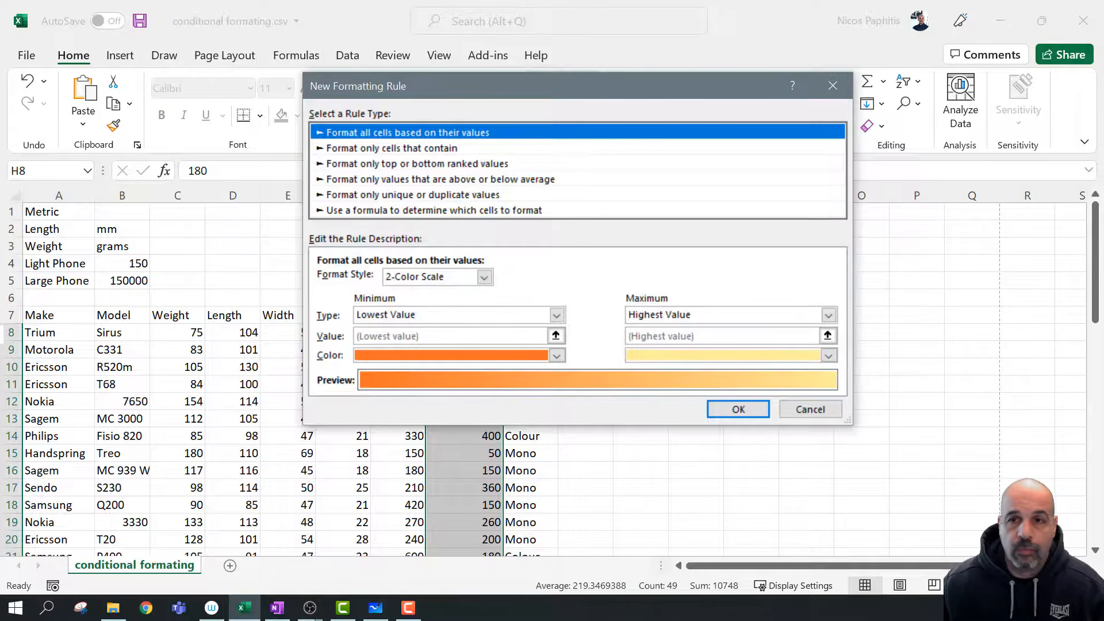
{"action": "left_click", "coordinate": [840, 88]}
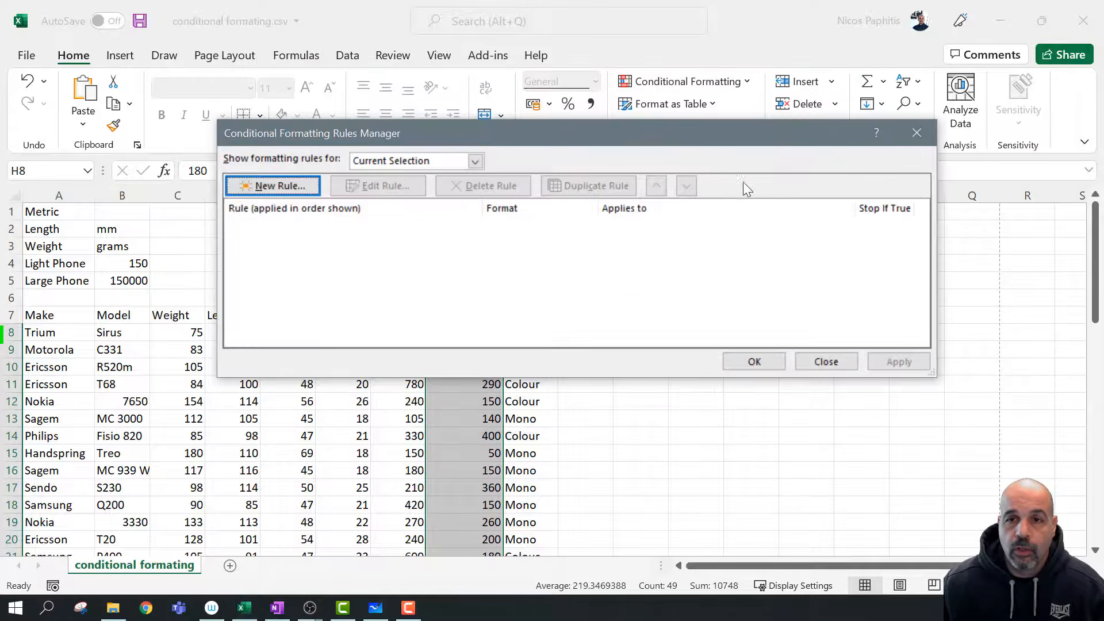
{"action": "left_click", "coordinate": [921, 133]}
Start a new formatting rule with a 2-Color Scale, light green for the lowest value and dark blue for the highest value
{"action": "left_click", "coordinate": [687, 81]}
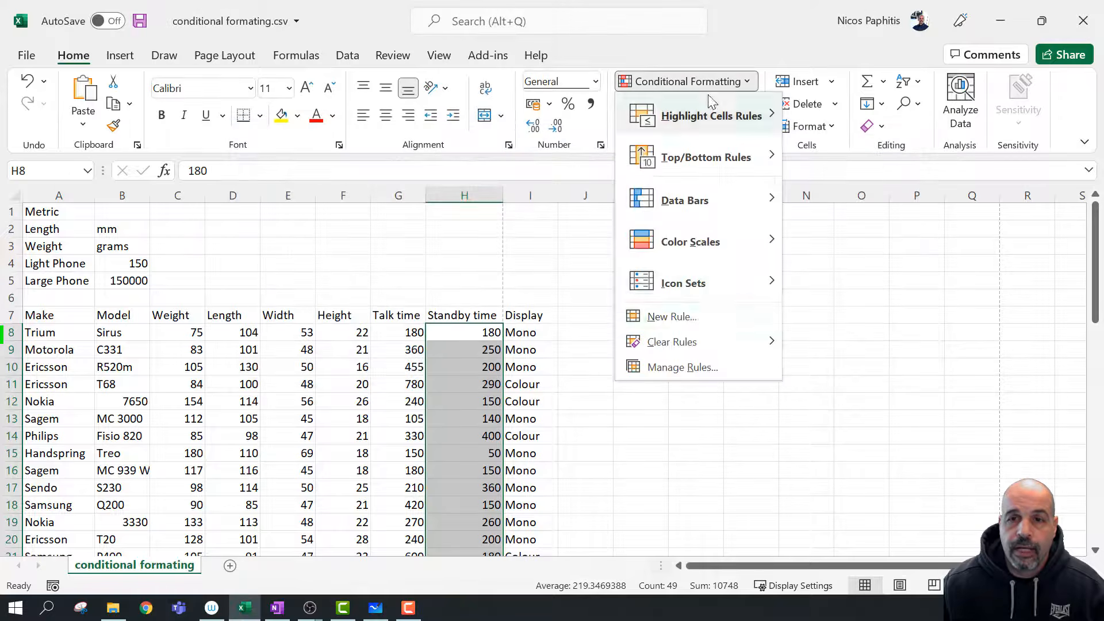
{"action": "left_click", "coordinate": [713, 326]}
{"action": "left_click_drag", "start_coordinate": [540, 88], "coordinate": [502, 44]}
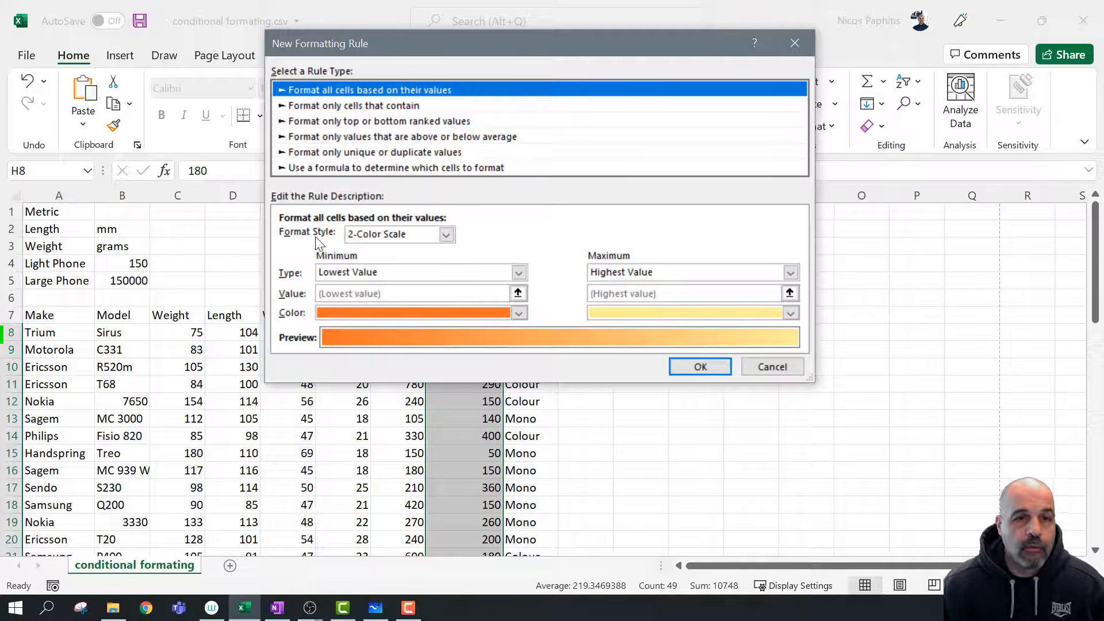
{"action": "left_click", "coordinate": [447, 235]}
{"action": "left_click", "coordinate": [414, 247]}
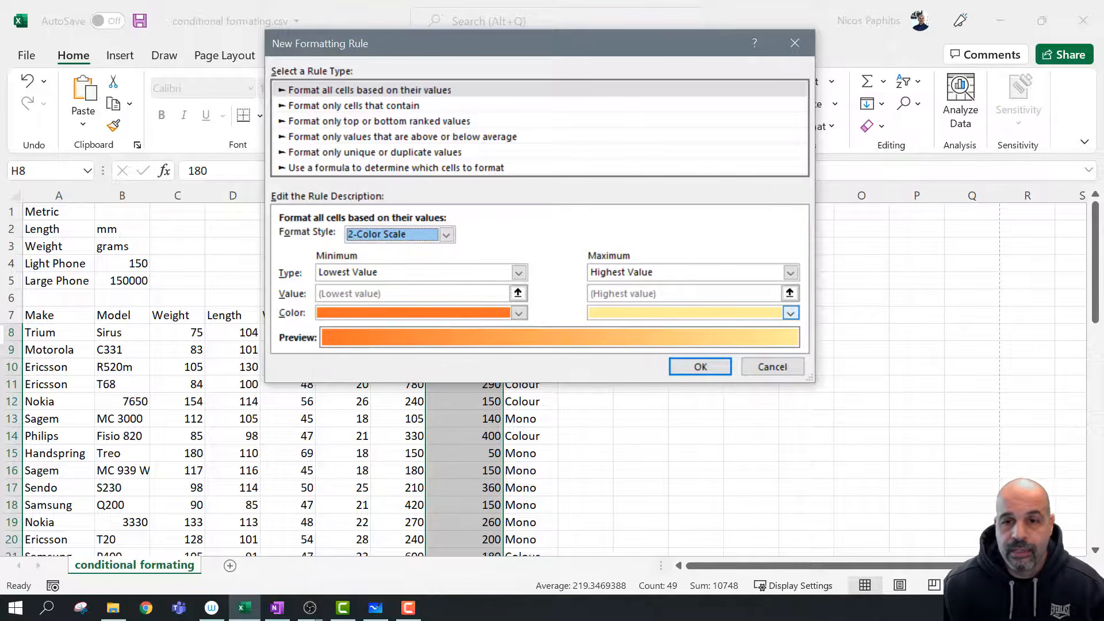
{"action": "left_click", "coordinate": [484, 314]}
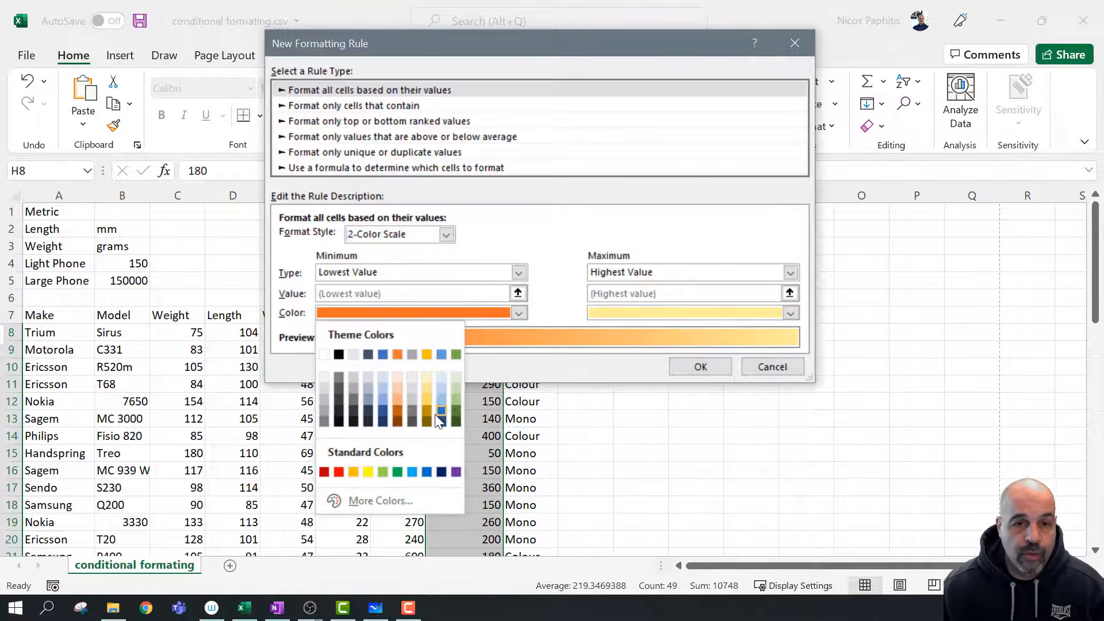
{"action": "left_click", "coordinate": [452, 389]}
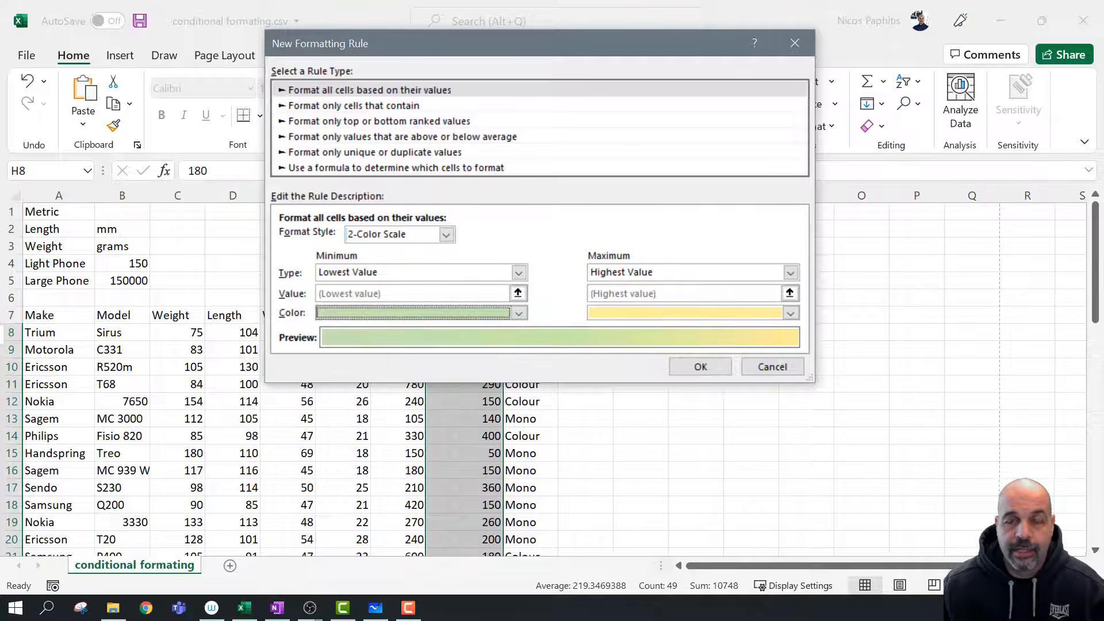
{"action": "left_click", "coordinate": [664, 315]}
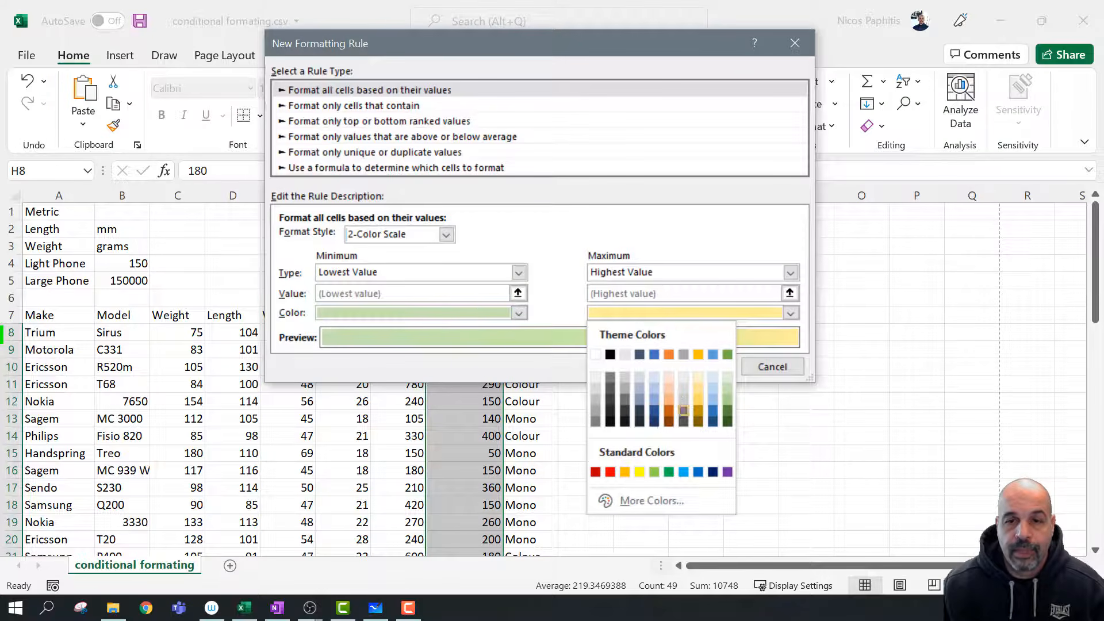
{"action": "left_click", "coordinate": [655, 413]}
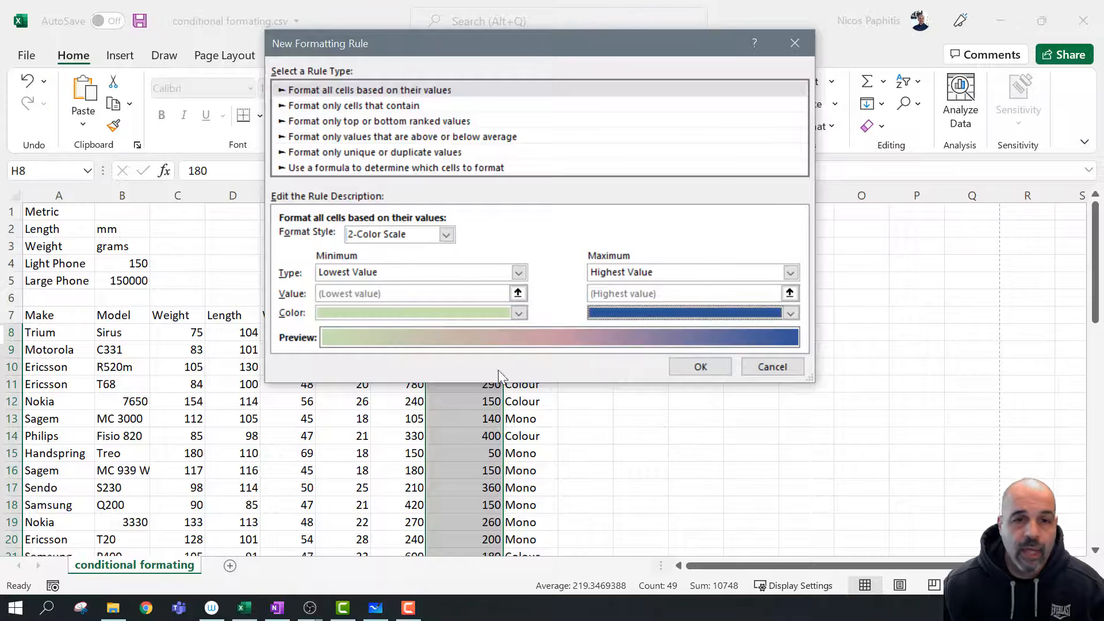
Change the rule to a 3-Color Scale with a light orange midpoint and apply it to the standby times
{"action": "left_click", "coordinate": [446, 236]}
{"action": "left_click", "coordinate": [396, 262]}
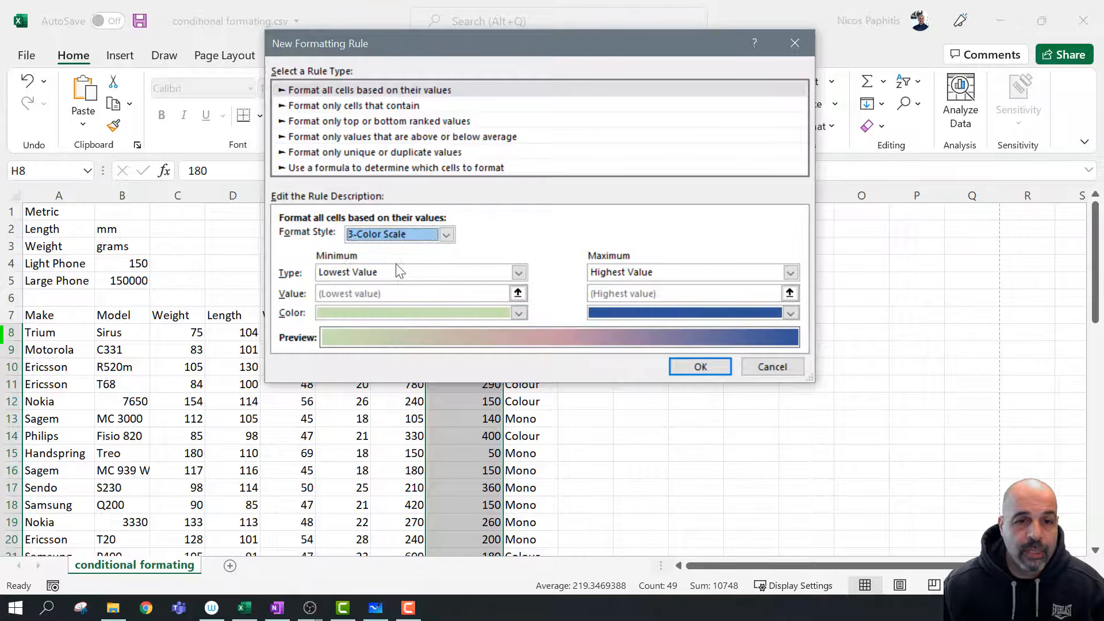
{"action": "left_click", "coordinate": [628, 313]}
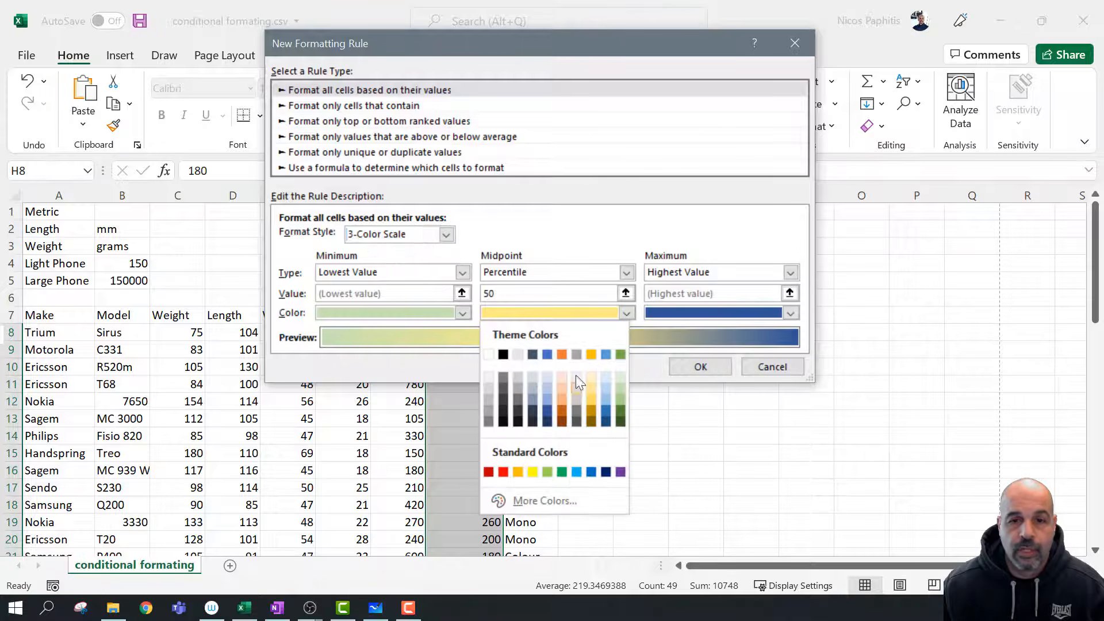
{"action": "left_click", "coordinate": [562, 390]}
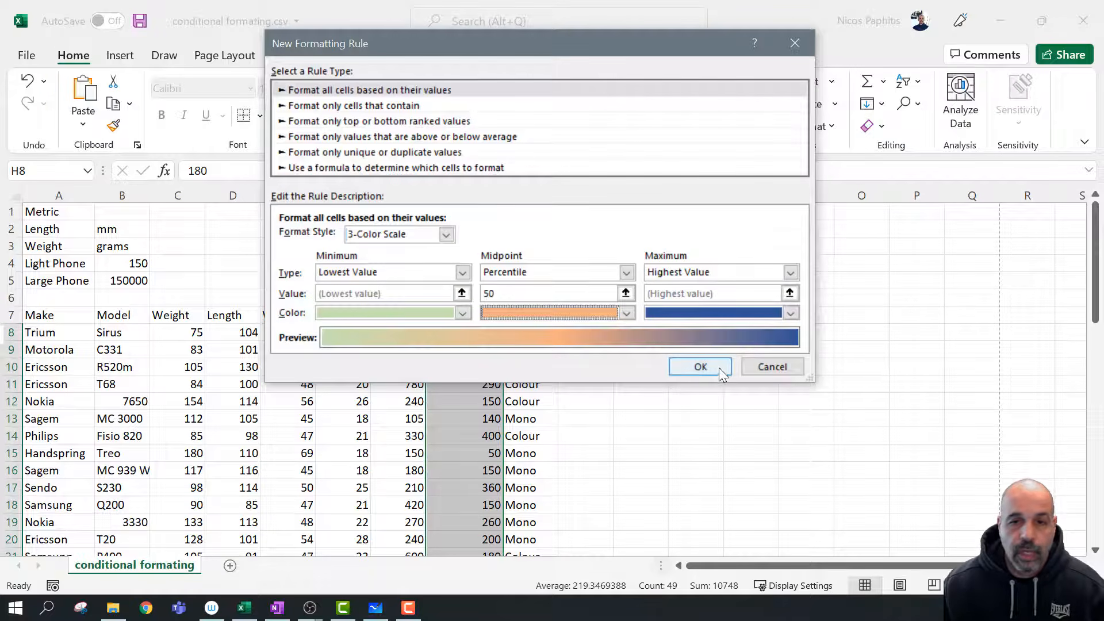
{"action": "left_click", "coordinate": [700, 367]}
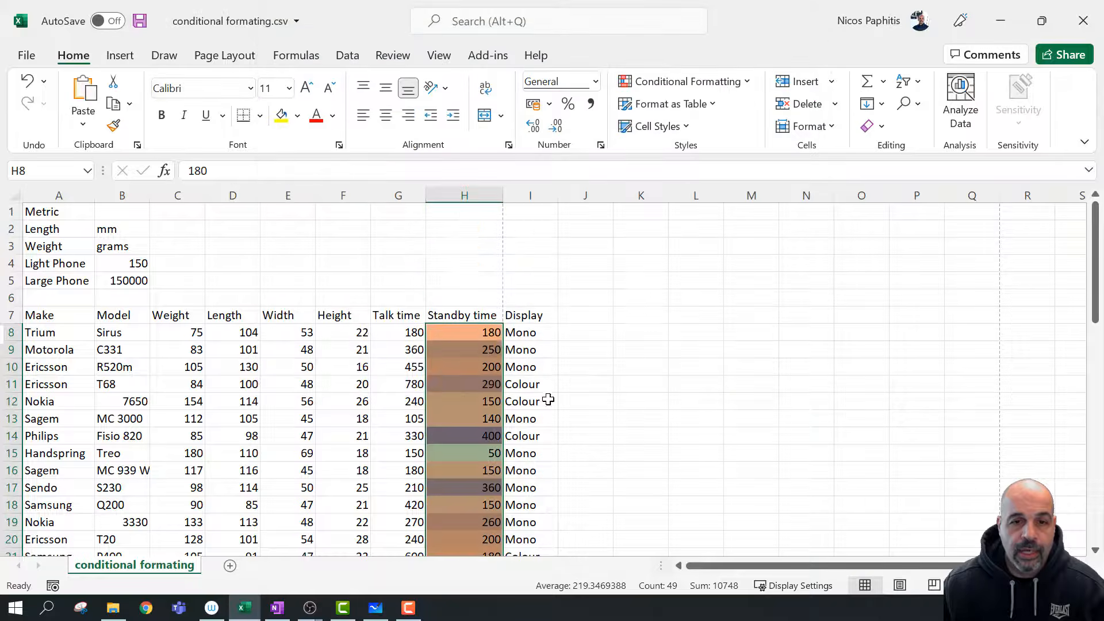
Check the 3-Color Scale down the standby times, undo it and keep H8:H56 selected
{"action": "scroll", "coordinate": [618, 374], "scroll_direction": "down", "scroll_amount": 2}
{"action": "left_click", "coordinate": [617, 375]}
{"action": "scroll", "coordinate": [454, 342], "scroll_direction": "down", "scroll_amount": 7}
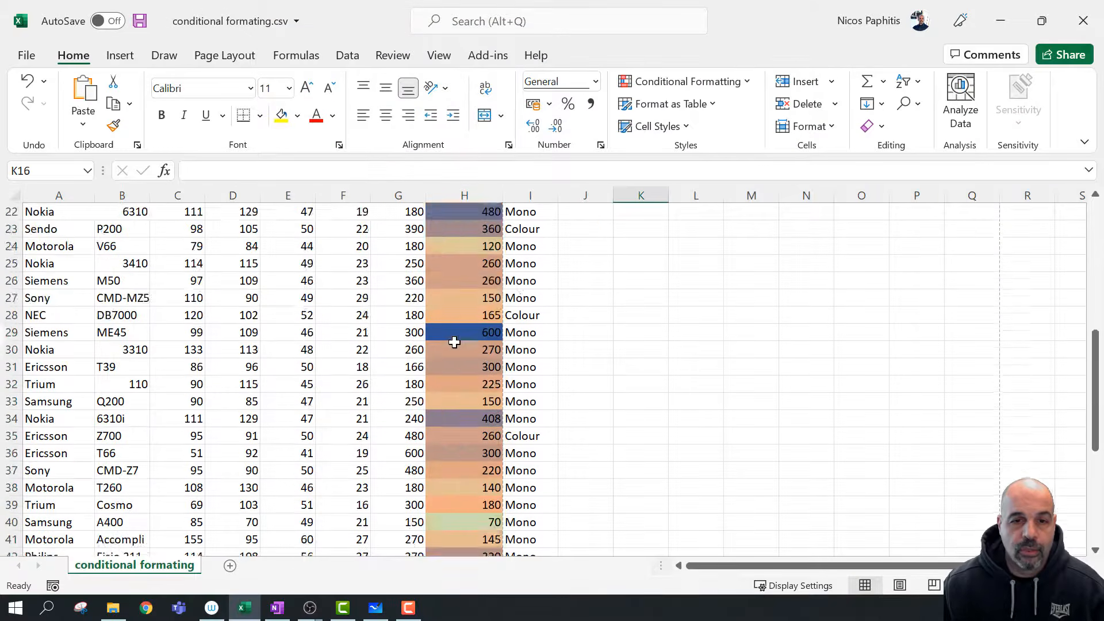
{"action": "scroll", "coordinate": [455, 342], "scroll_direction": "up", "scroll_amount": 5}
{"action": "scroll", "coordinate": [454, 342], "scroll_direction": "up", "scroll_amount": 4}
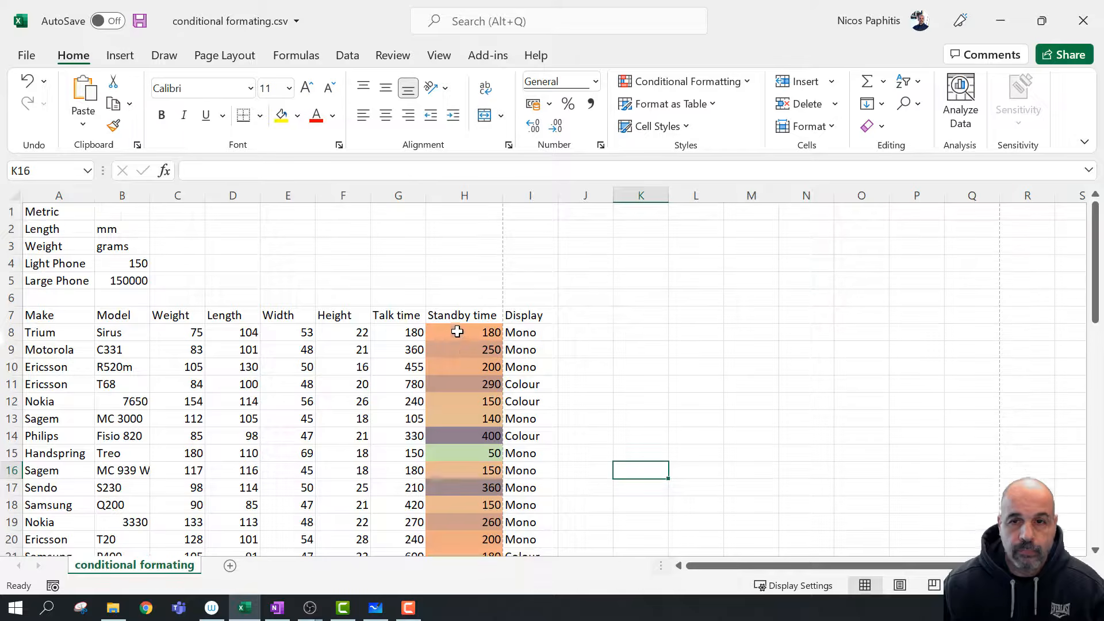
{"action": "left_click", "coordinate": [471, 325]}
{"action": "key", "text": "ctrl+shift+Down"}
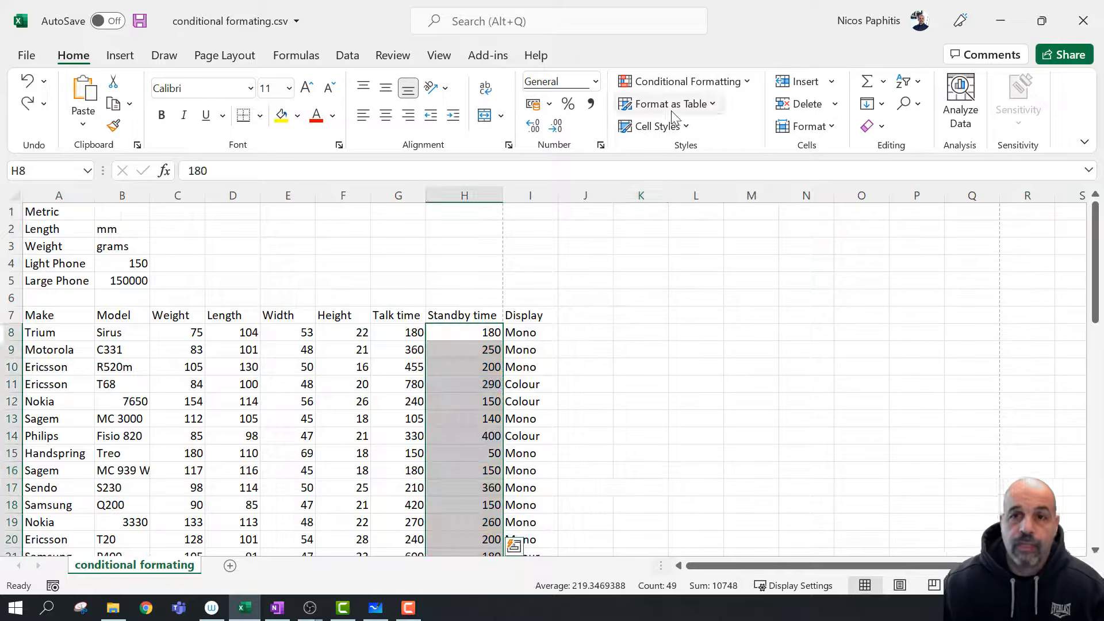
Examine the comparison conditions offered by the "Format only cells that contain" rule type for the standby times, without creating a rule
{"action": "left_click", "coordinate": [667, 81]}
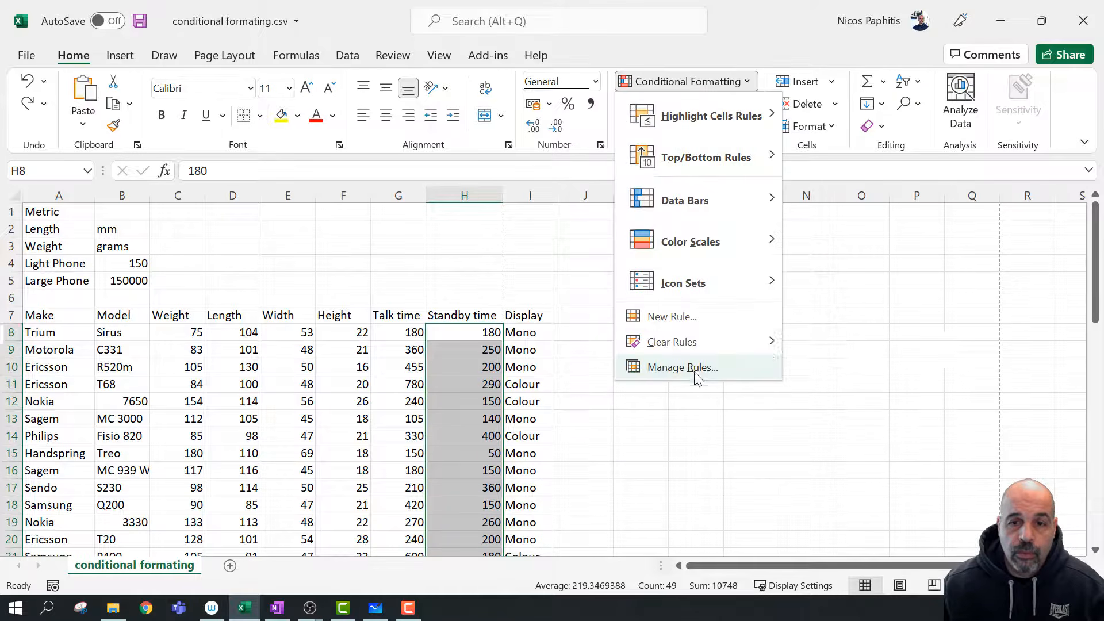
{"action": "key", "text": "Escape"}
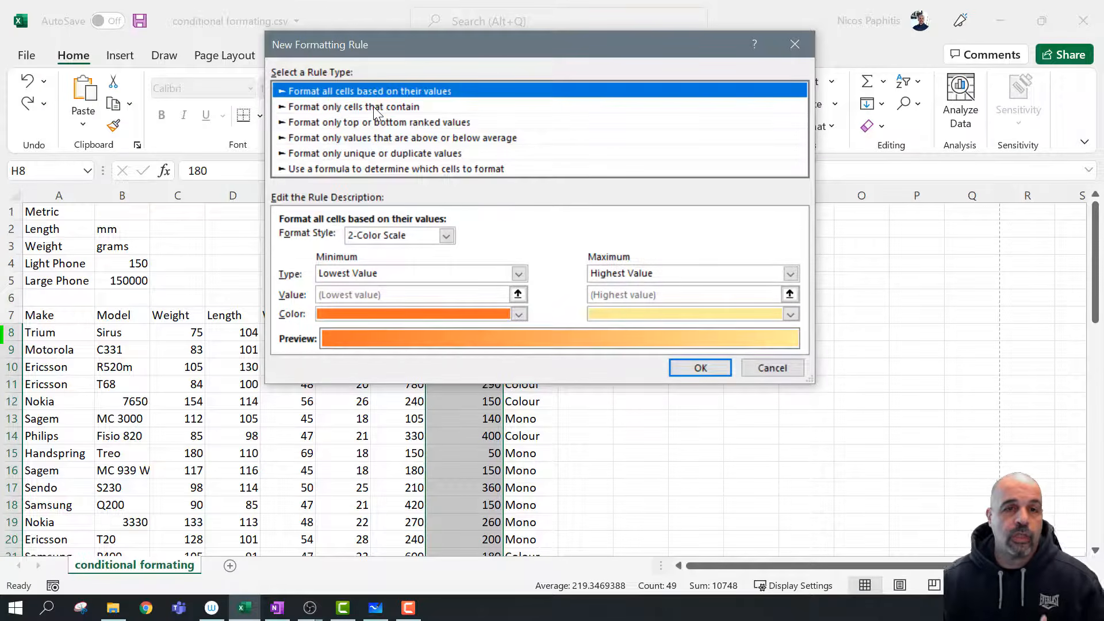
{"action": "left_click", "coordinate": [374, 105]}
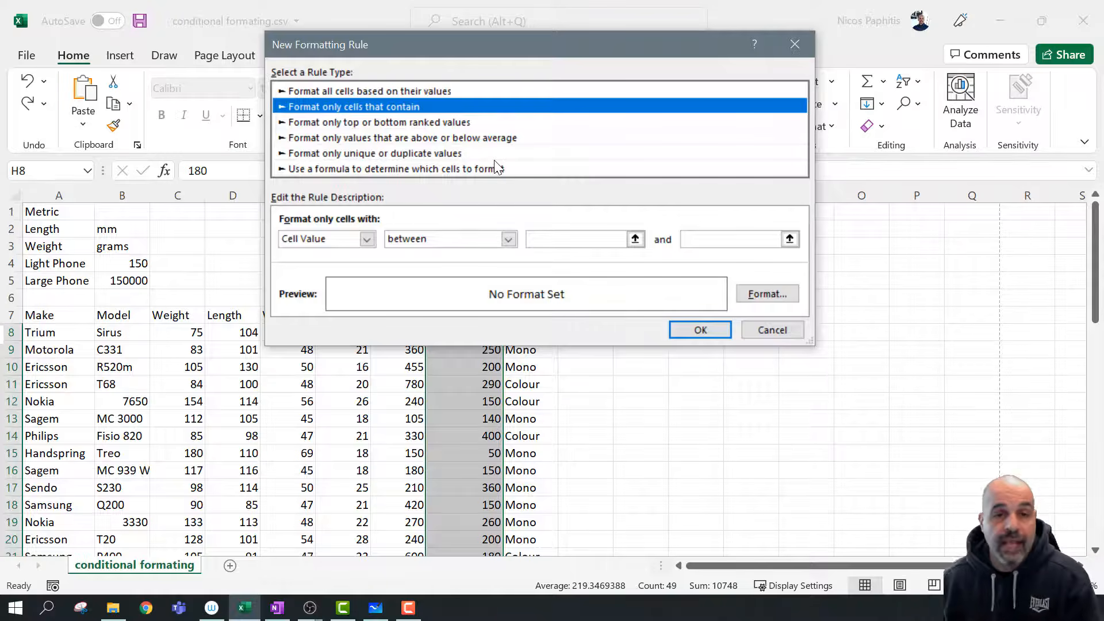
{"action": "left_click", "coordinate": [506, 239]}
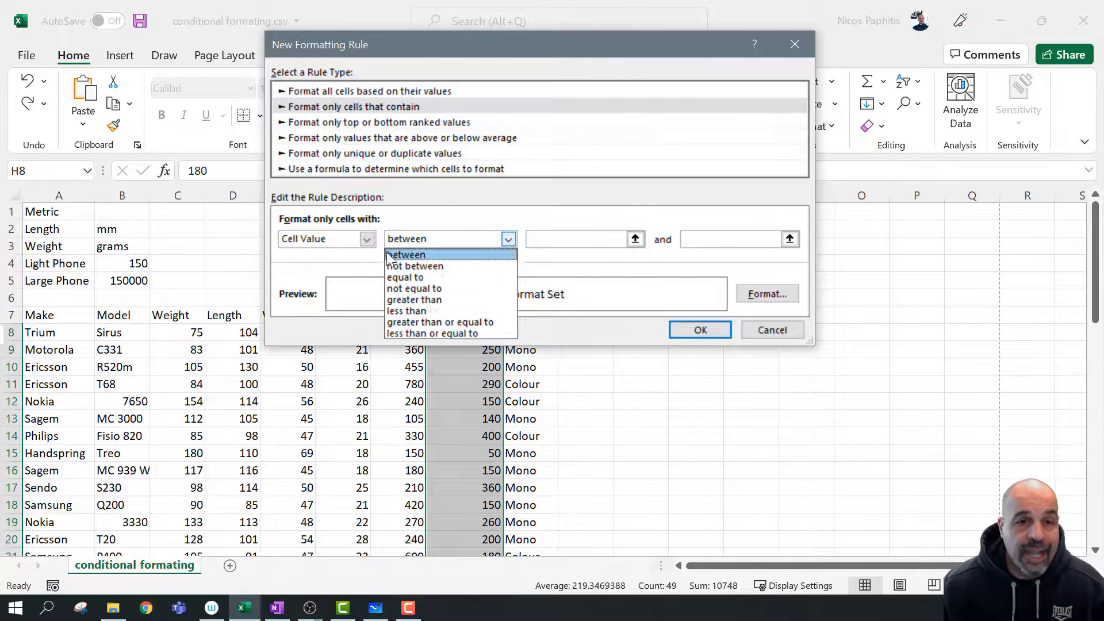
{"action": "left_click", "coordinate": [787, 327]}
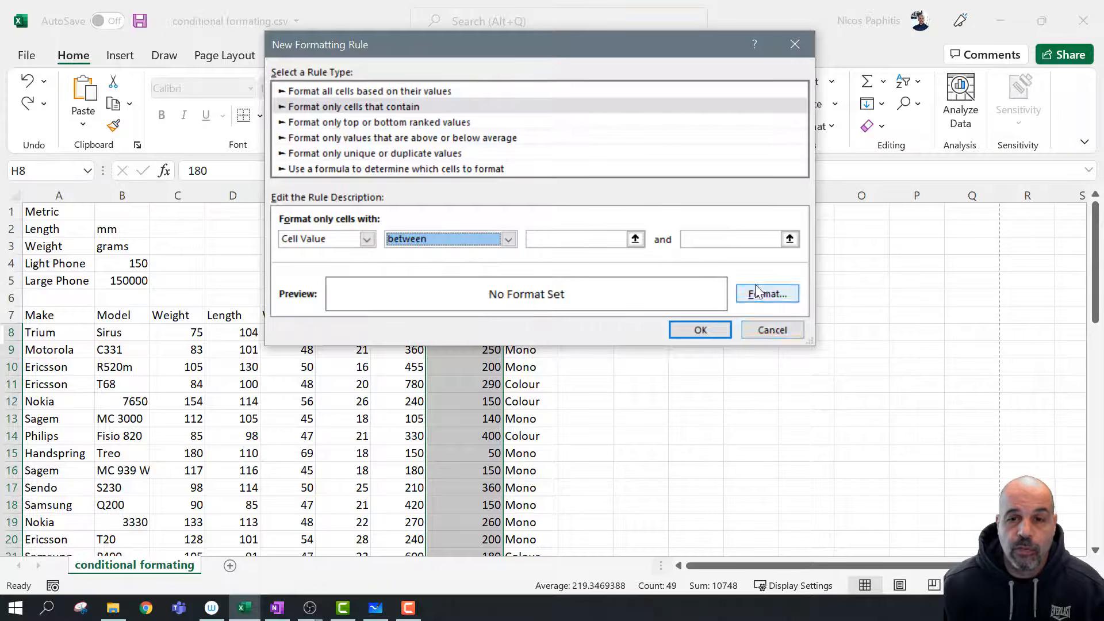
{"action": "left_click", "coordinate": [779, 332]}
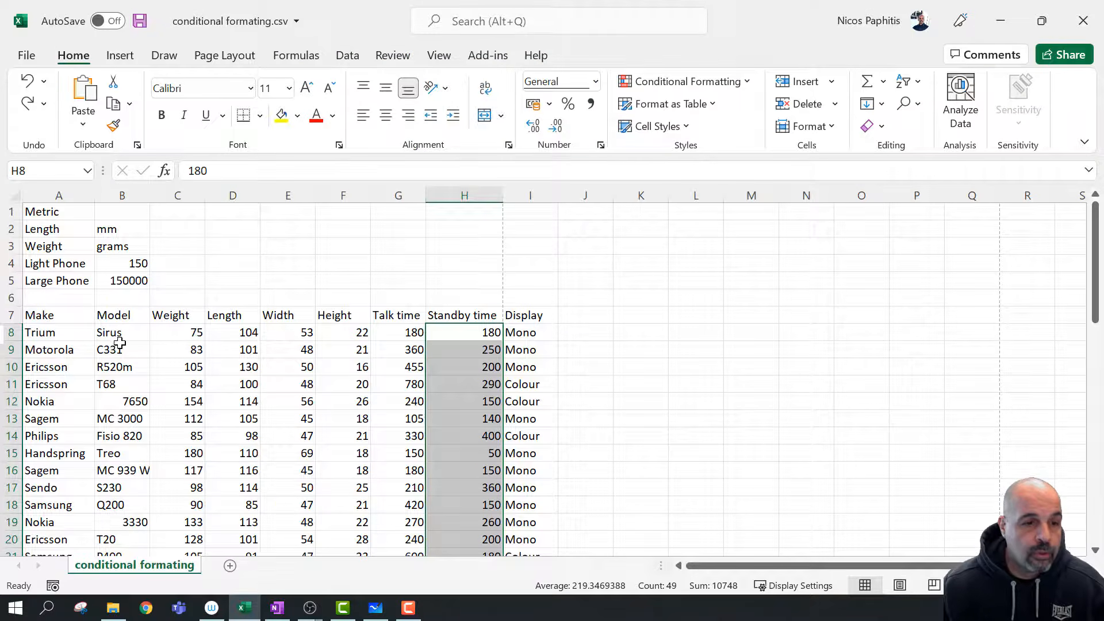
Select the models in B8:B56 and start a new rule that formats only cells with specific text containing "z"
{"action": "left_click_drag", "start_coordinate": [115, 333], "coordinate": [123, 519]}
{"action": "scroll", "coordinate": [552, 374], "scroll_direction": "up", "scroll_amount": 5}
{"action": "scroll", "coordinate": [696, 287], "scroll_direction": "up", "scroll_amount": 1}
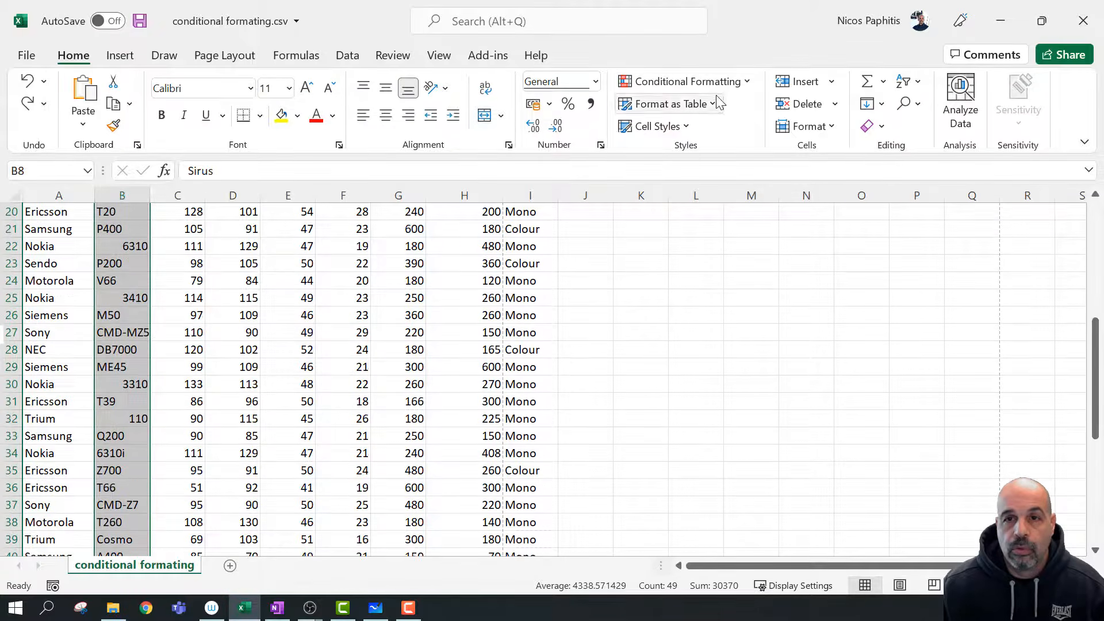
{"action": "left_click", "coordinate": [716, 83]}
{"action": "left_click", "coordinate": [712, 320]}
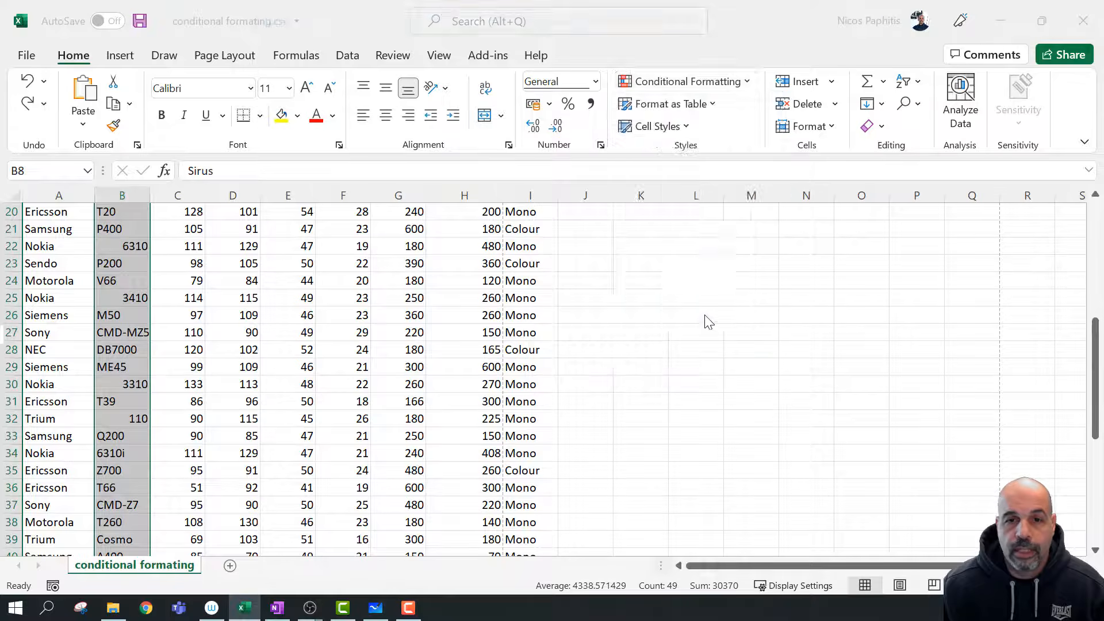
{"action": "left_click", "coordinate": [354, 89]}
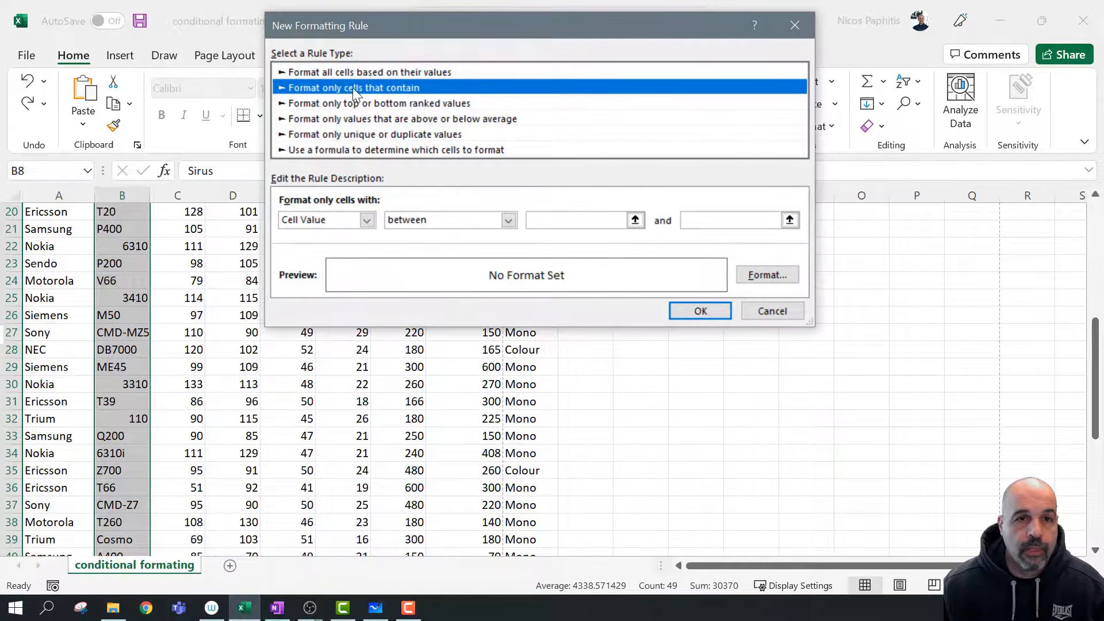
{"action": "left_click", "coordinate": [368, 220]}
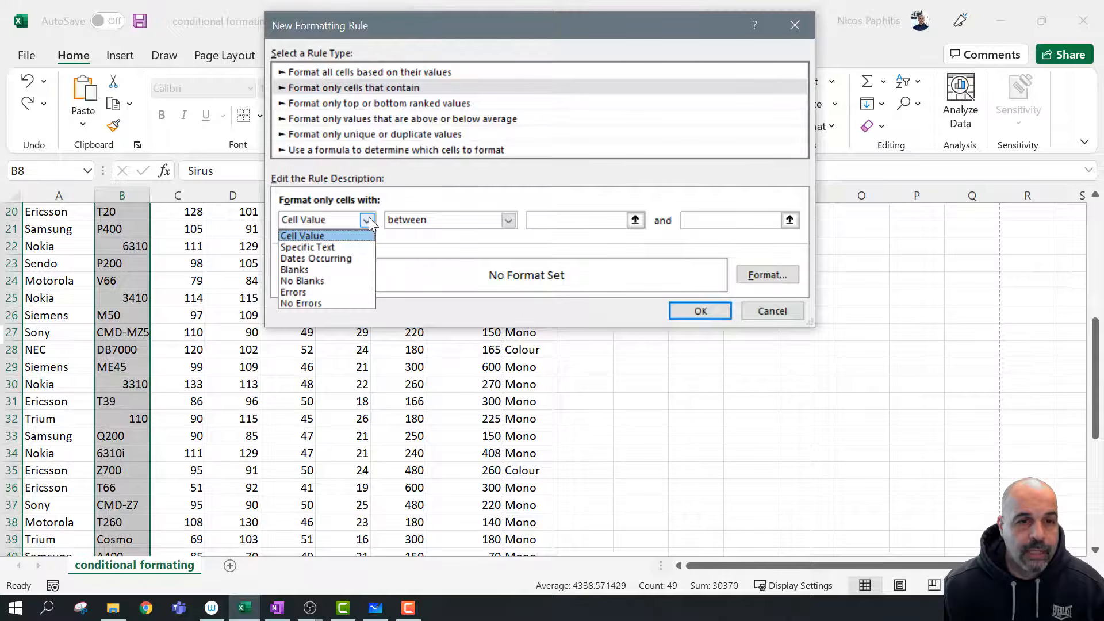
{"action": "left_click", "coordinate": [329, 247]}
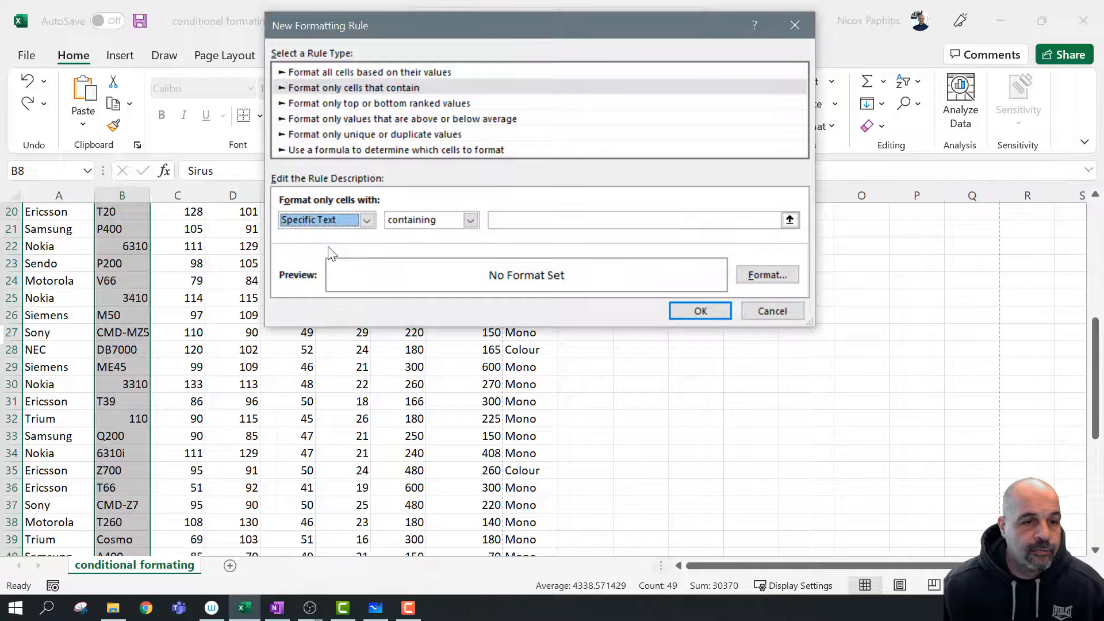
{"action": "left_click", "coordinate": [518, 221]}
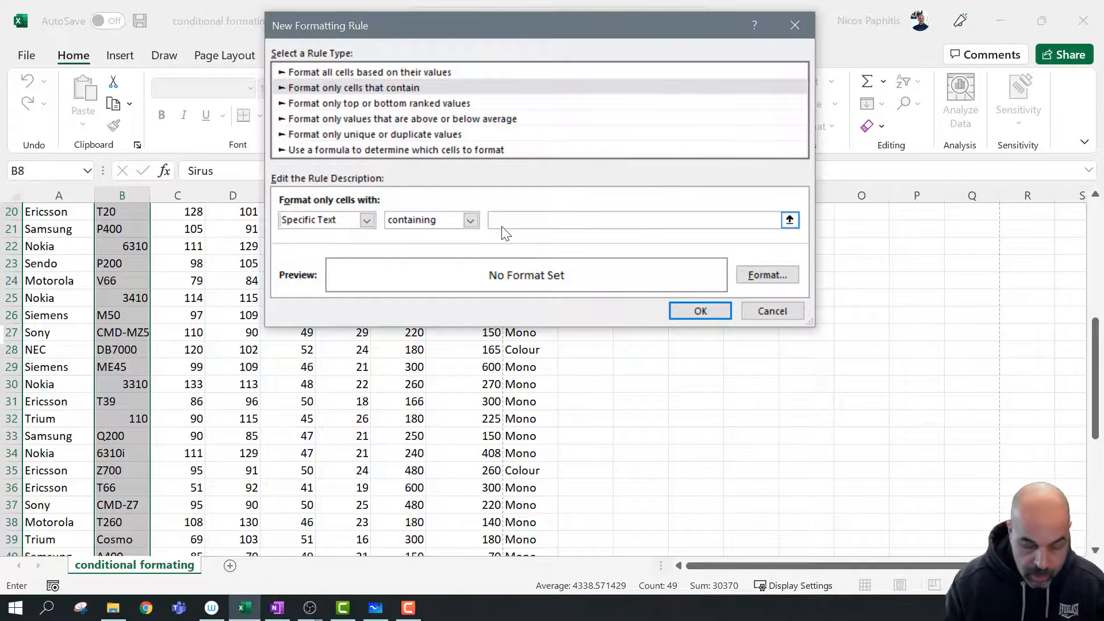
{"action": "type", "text": "z"}
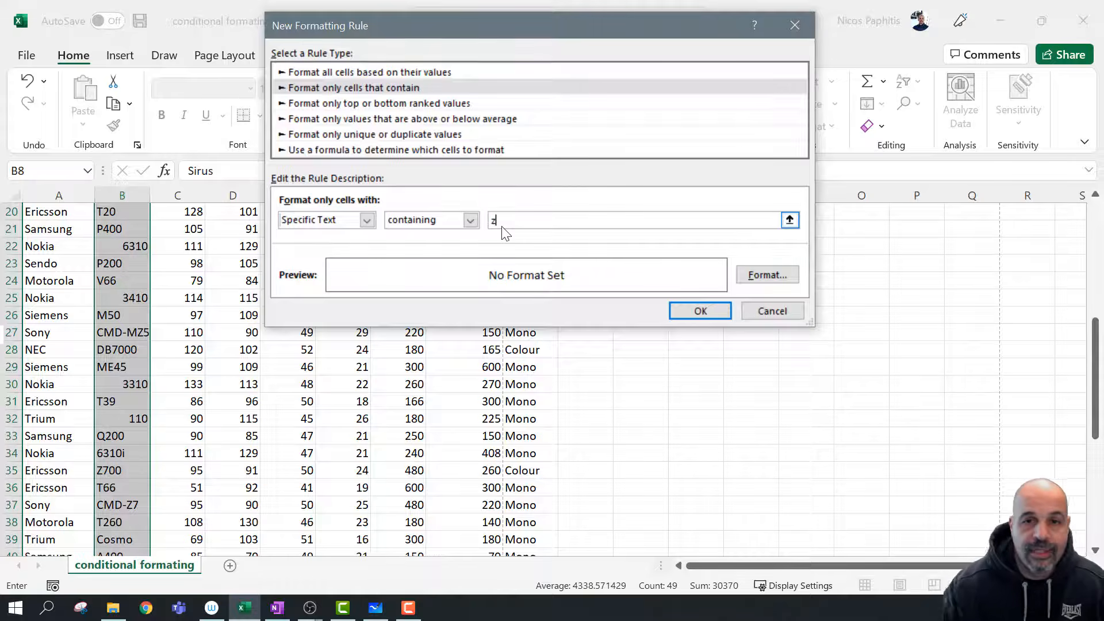
Give the specific-text rule a light blue fill and apply it to the models
{"action": "left_click", "coordinate": [775, 276]}
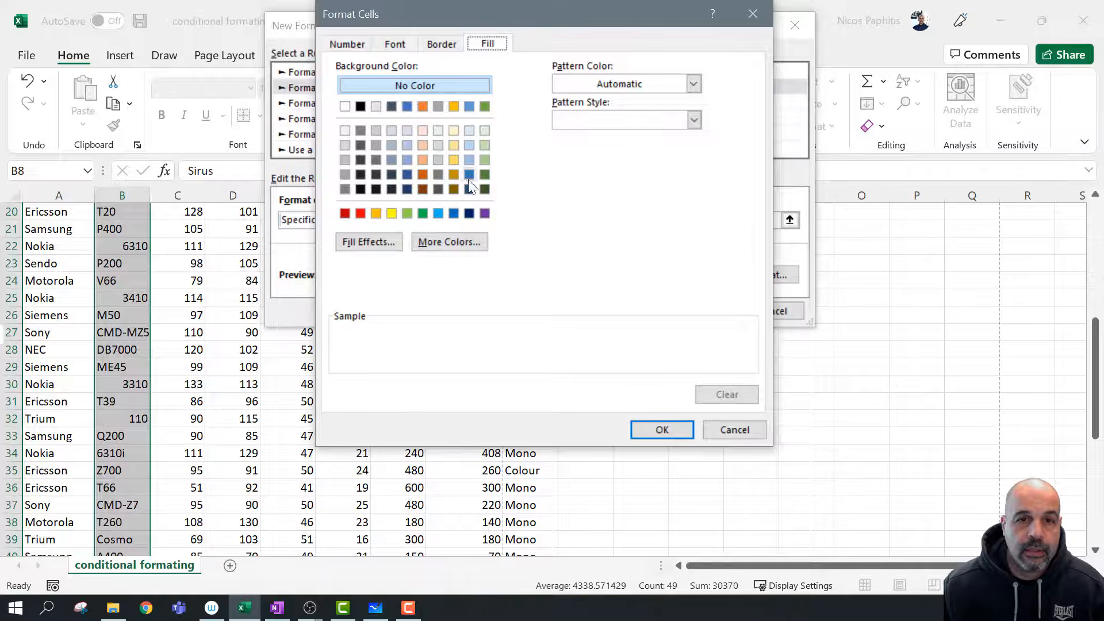
{"action": "left_click", "coordinate": [469, 159]}
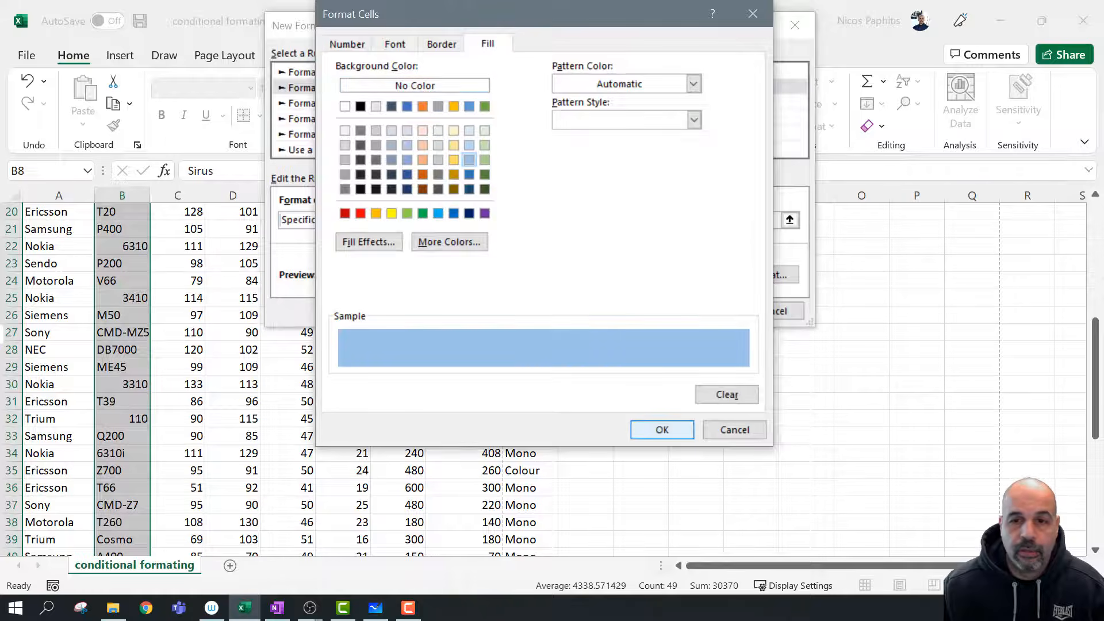
{"action": "left_click", "coordinate": [662, 429]}
{"action": "left_click", "coordinate": [739, 309]}
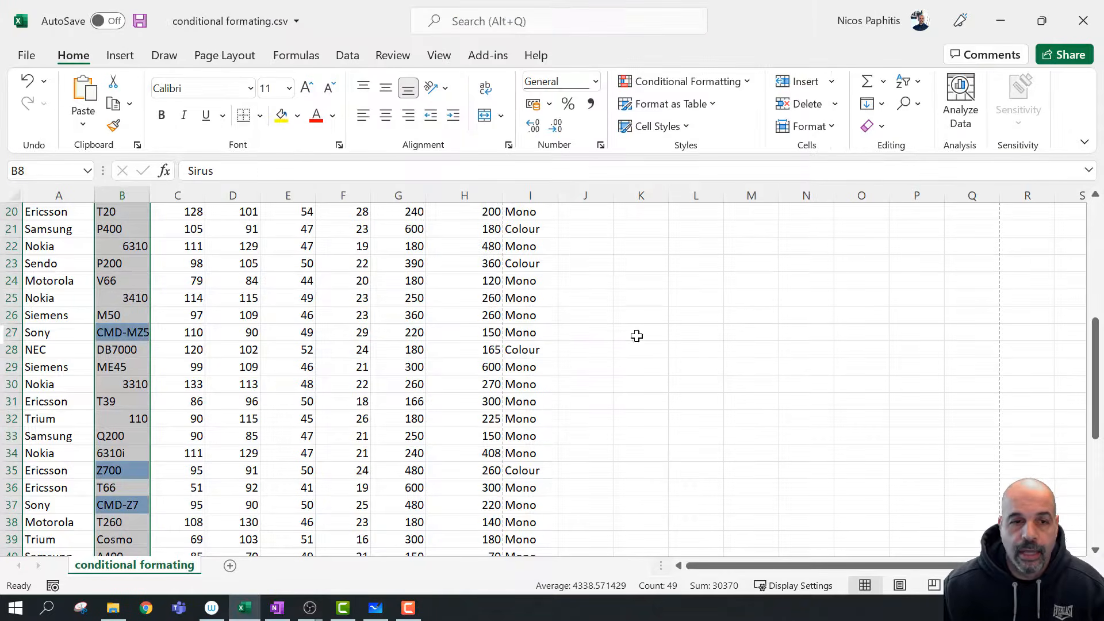
Review the highlighted cells in the Model column and undo the rule for text containing "z"
{"action": "left_click", "coordinate": [230, 315]}
{"action": "scroll", "coordinate": [227, 315], "scroll_direction": "down", "scroll_amount": 8}
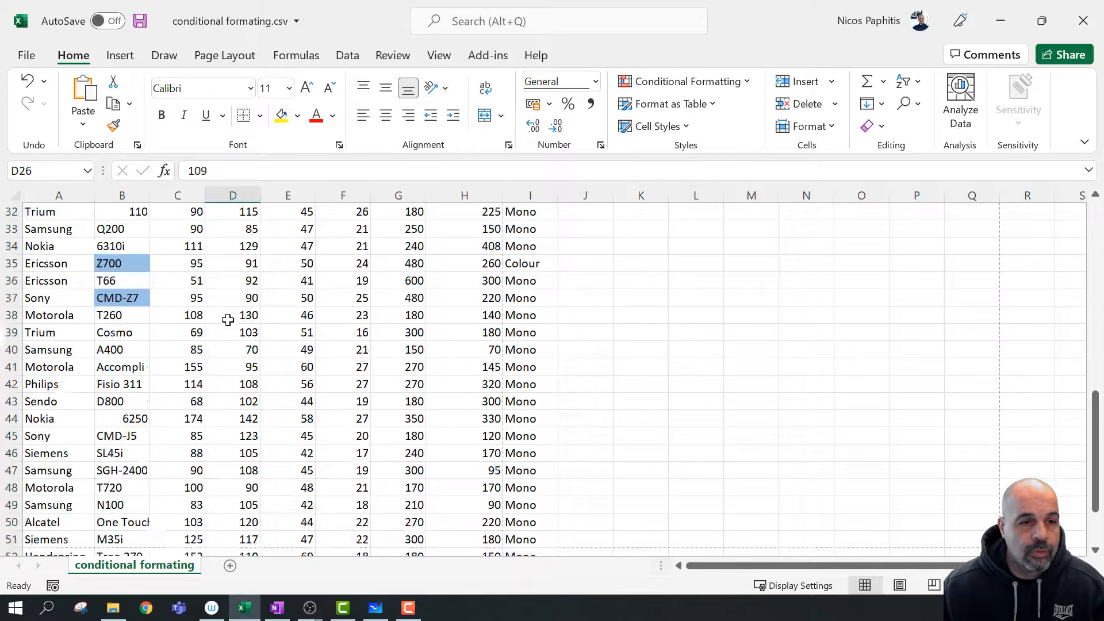
{"action": "scroll", "coordinate": [228, 307], "scroll_direction": "up", "scroll_amount": 7}
{"action": "scroll", "coordinate": [229, 306], "scroll_direction": "up", "scroll_amount": 7}
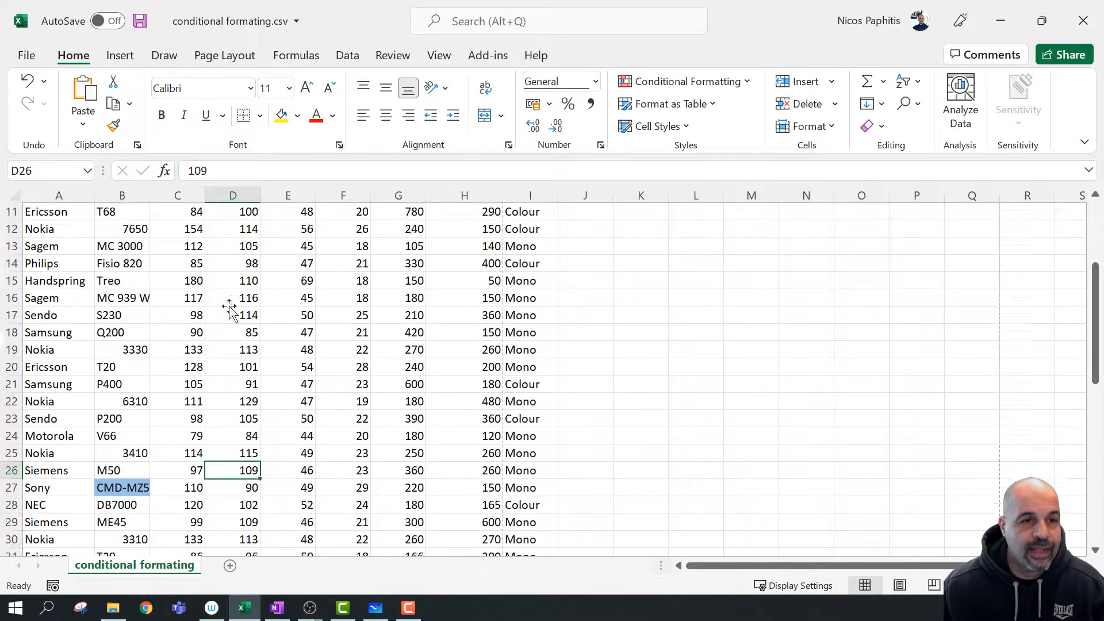
{"action": "scroll", "coordinate": [229, 306], "scroll_direction": "down", "scroll_amount": 7}
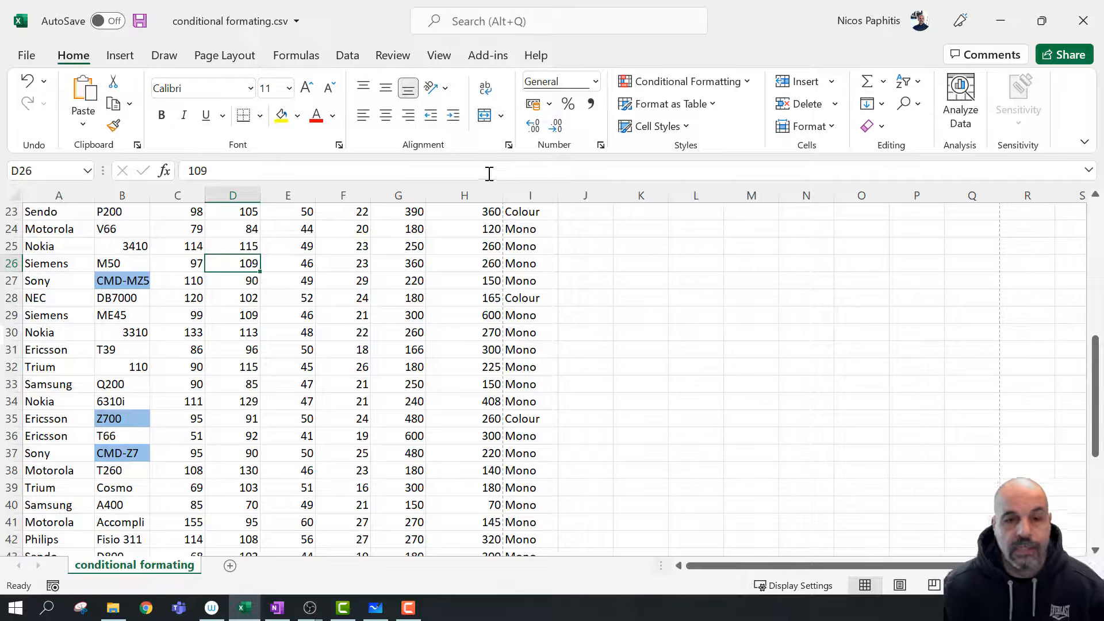
{"action": "key", "text": "ctrl+z"}
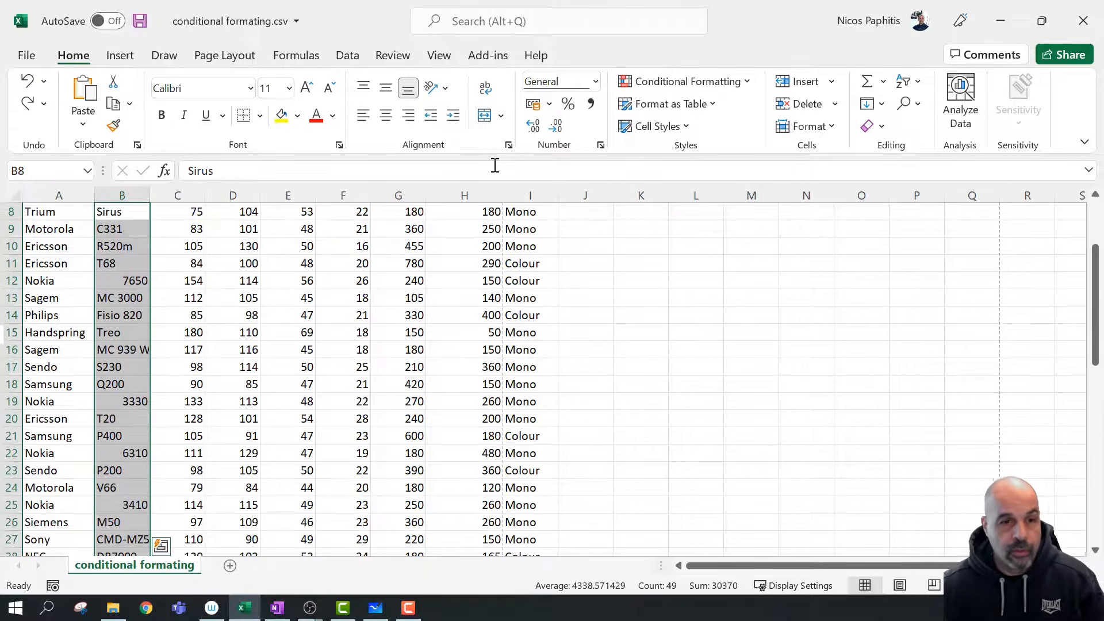
Select the talk times in G8:G56 and start a new rule that formats values ranked in the top 13% of the range
{"action": "scroll", "coordinate": [538, 194], "scroll_direction": "up", "scroll_amount": 1}
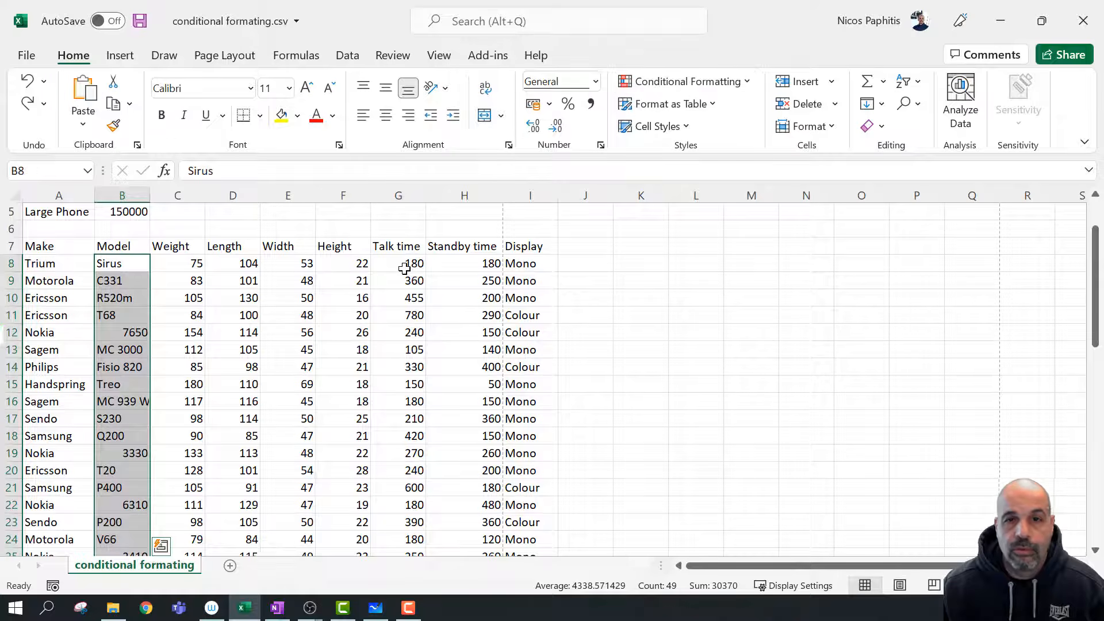
{"action": "left_click_drag", "start_coordinate": [404, 269], "coordinate": [408, 549]}
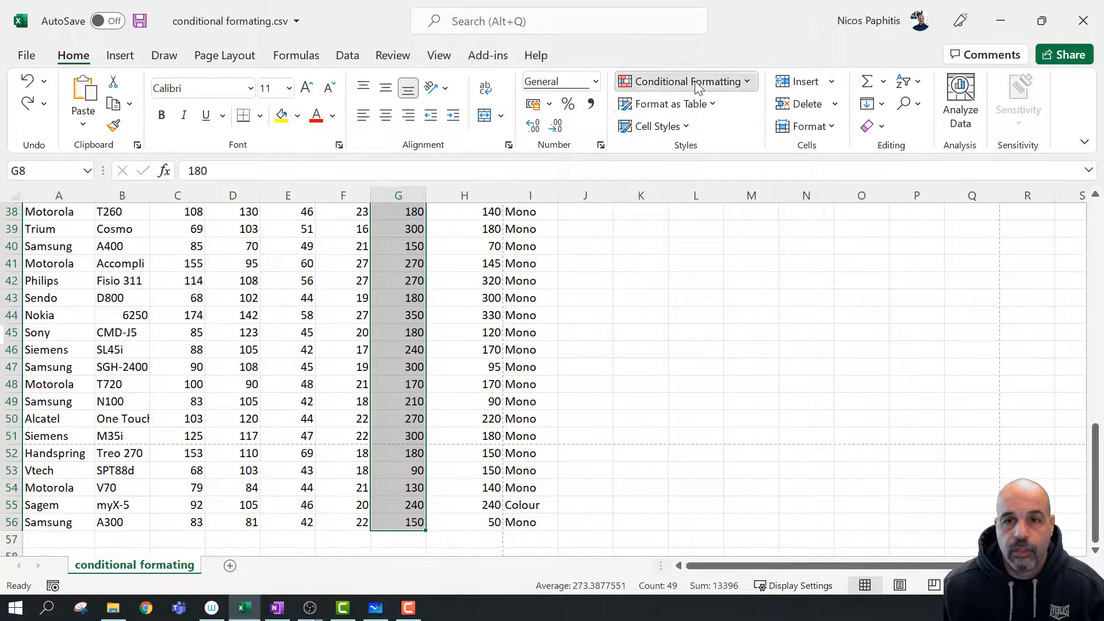
{"action": "left_click", "coordinate": [687, 81]}
{"action": "left_click", "coordinate": [715, 323]}
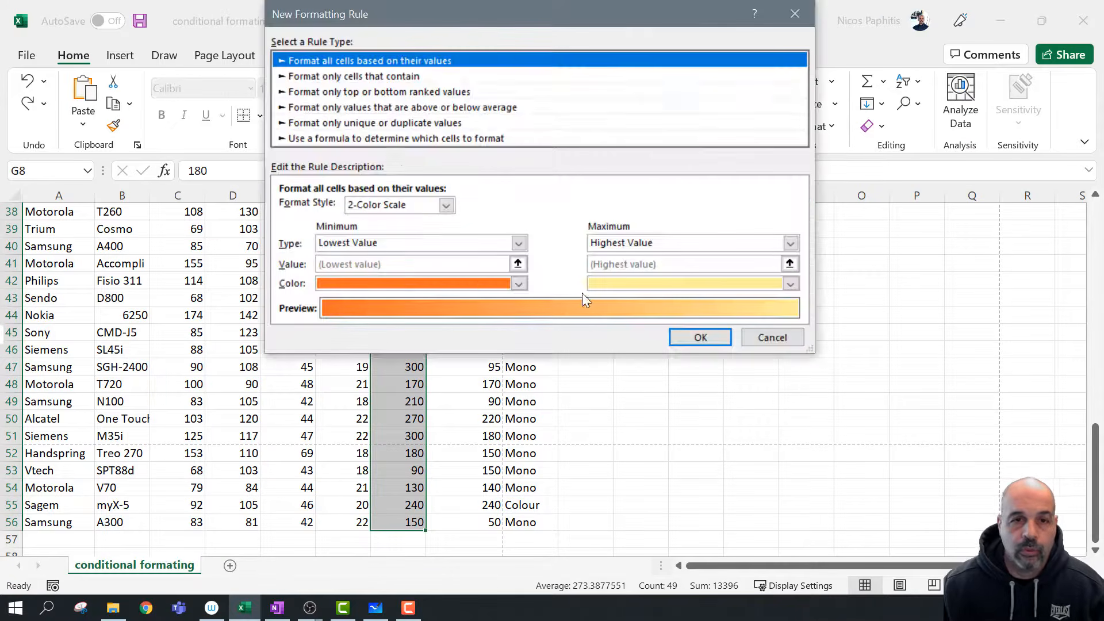
{"action": "left_click", "coordinate": [433, 92]}
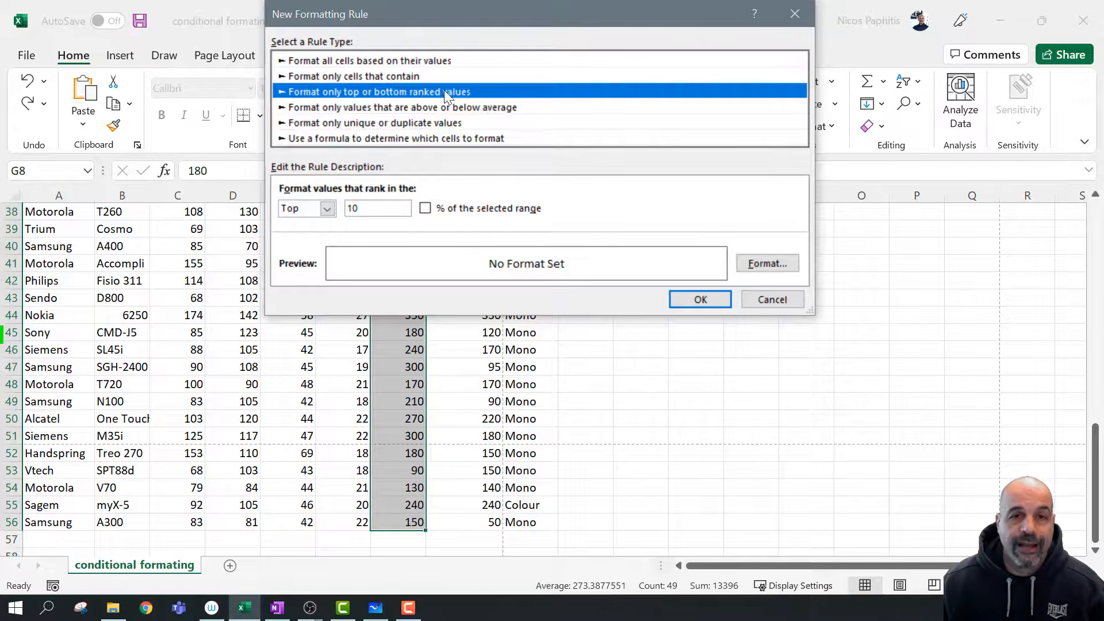
{"action": "left_click", "coordinate": [333, 209]}
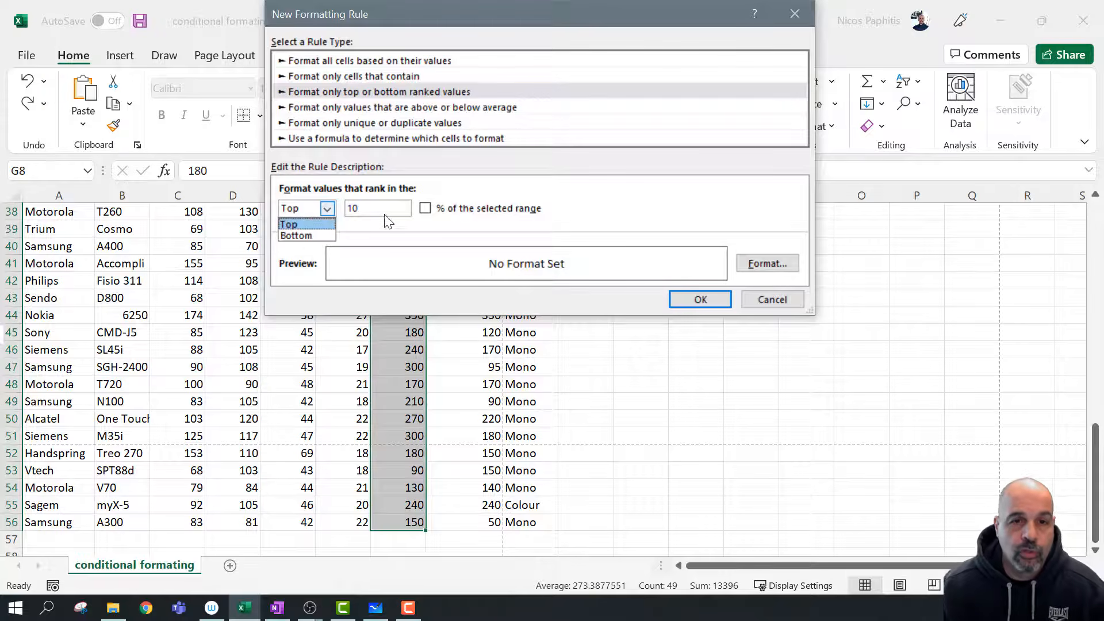
{"action": "left_click", "coordinate": [360, 213]}
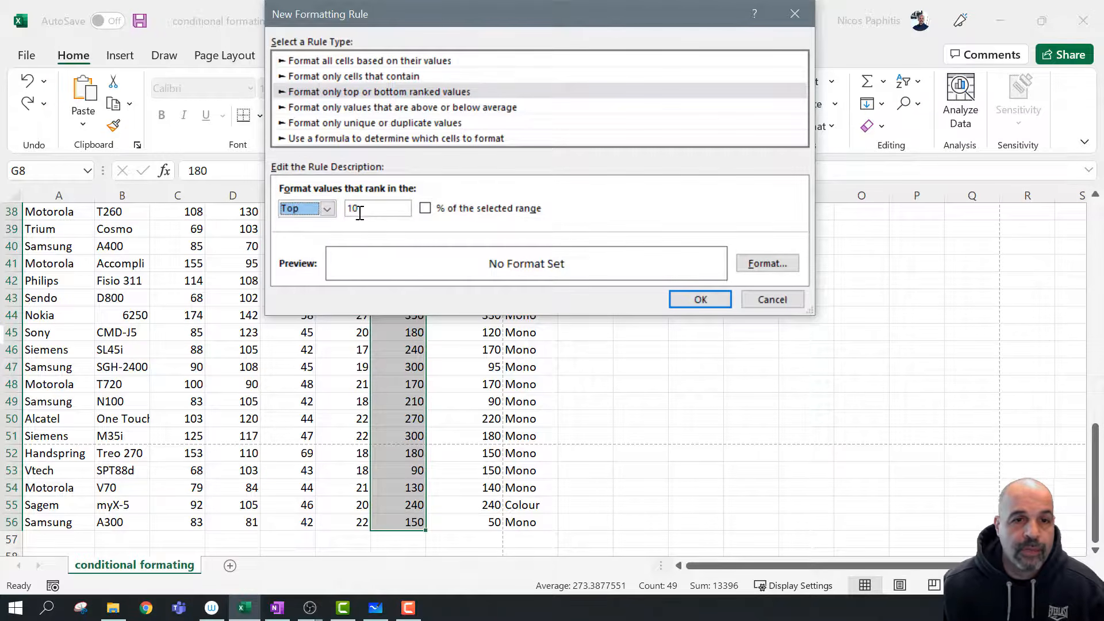
{"action": "double_click", "coordinate": [380, 208]}
{"action": "type", "text": "13"}
{"action": "left_click", "coordinate": [479, 208]}
Give the top 13% rule a light gold fill and apply it to the talk times
{"action": "left_click", "coordinate": [767, 263]}
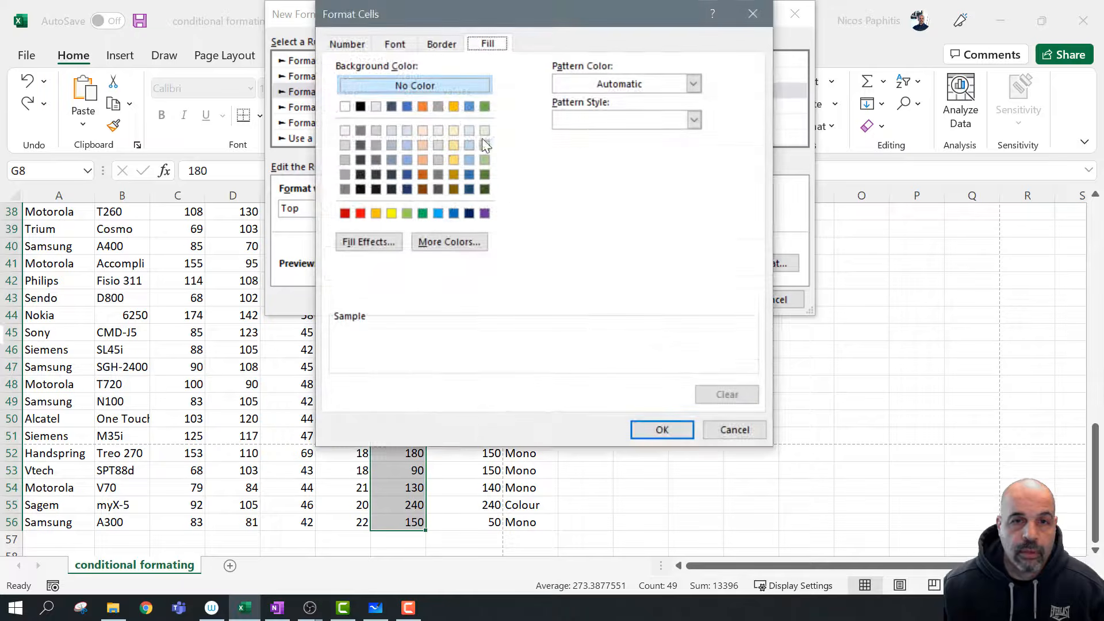
{"action": "left_click", "coordinate": [454, 159]}
{"action": "left_click", "coordinate": [657, 425]}
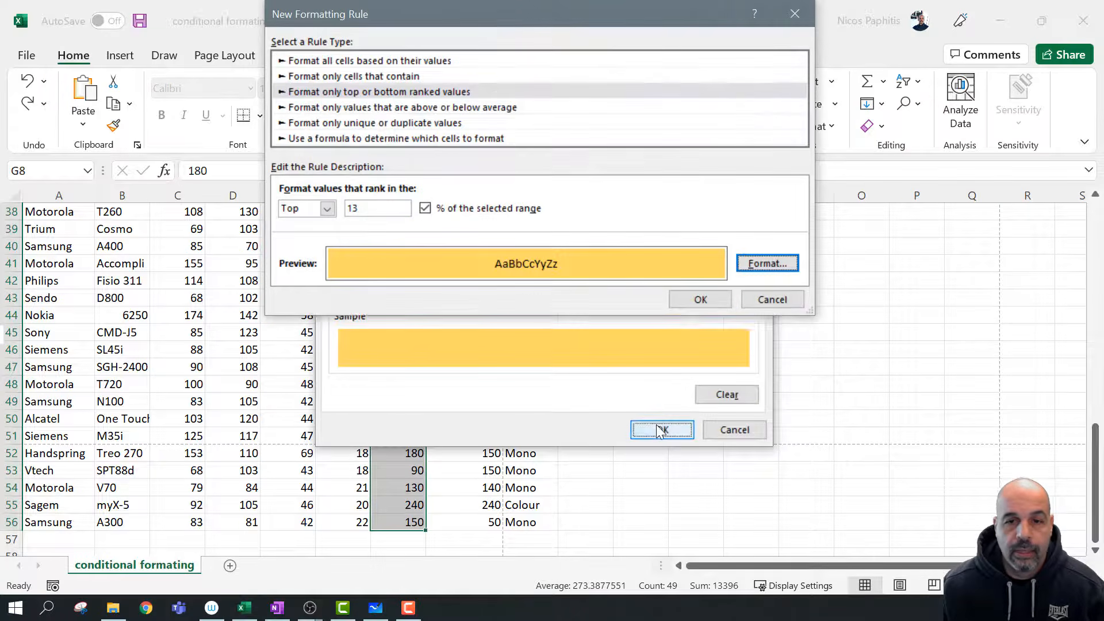
{"action": "left_click", "coordinate": [713, 299]}
Review the highlighted talk times and undo the top 13% rule
{"action": "scroll", "coordinate": [453, 394], "scroll_direction": "up", "scroll_amount": 12}
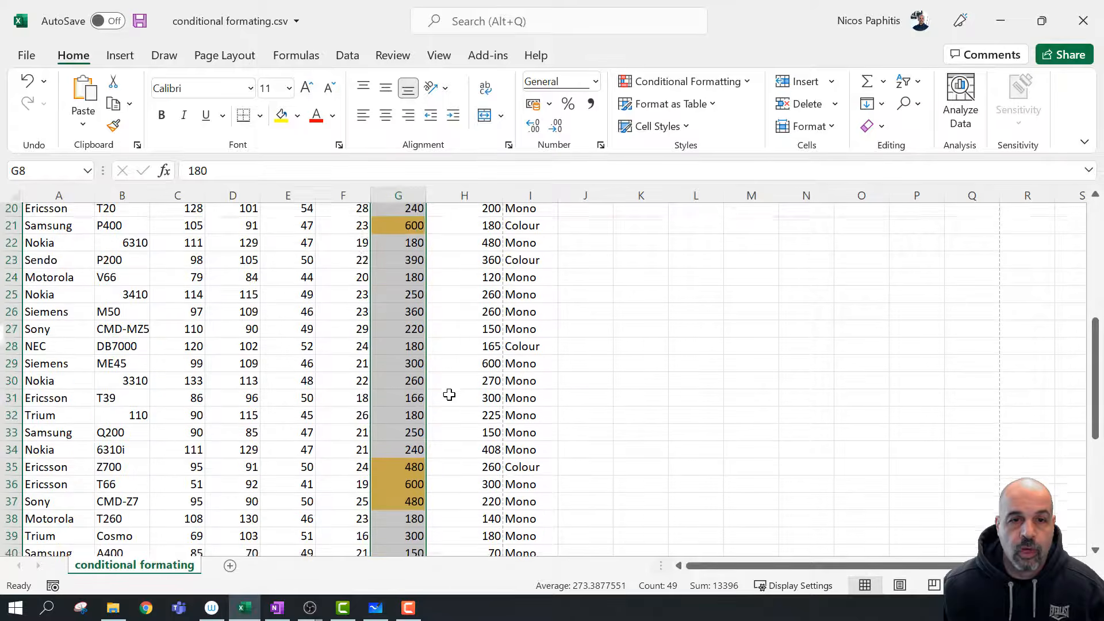
{"action": "scroll", "coordinate": [451, 394], "scroll_direction": "down", "scroll_amount": 5}
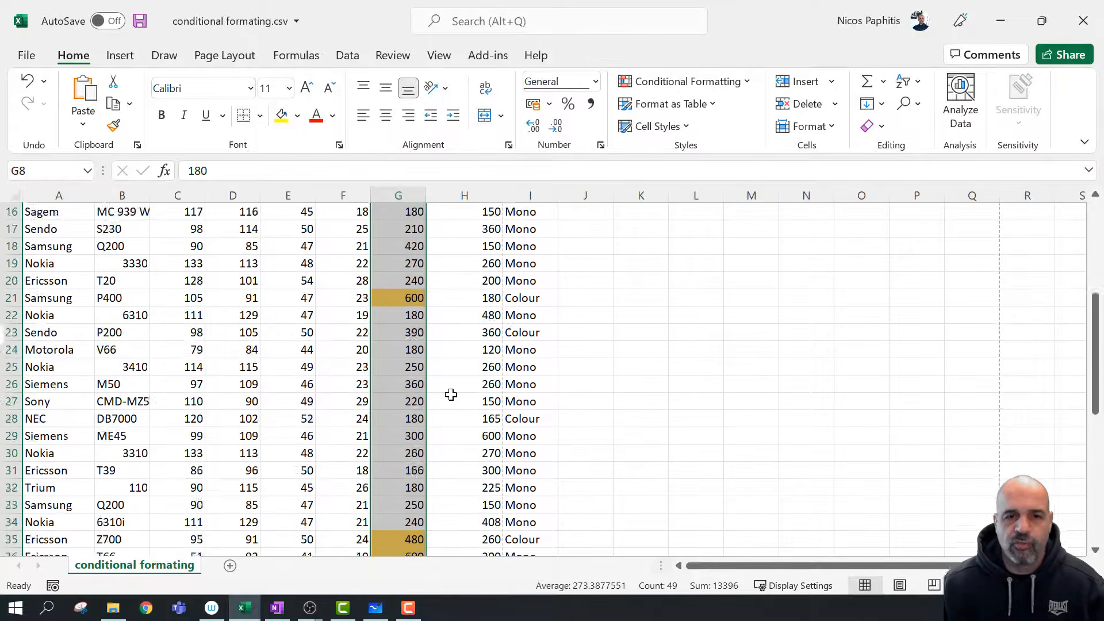
{"action": "scroll", "coordinate": [451, 394], "scroll_direction": "up", "scroll_amount": 4}
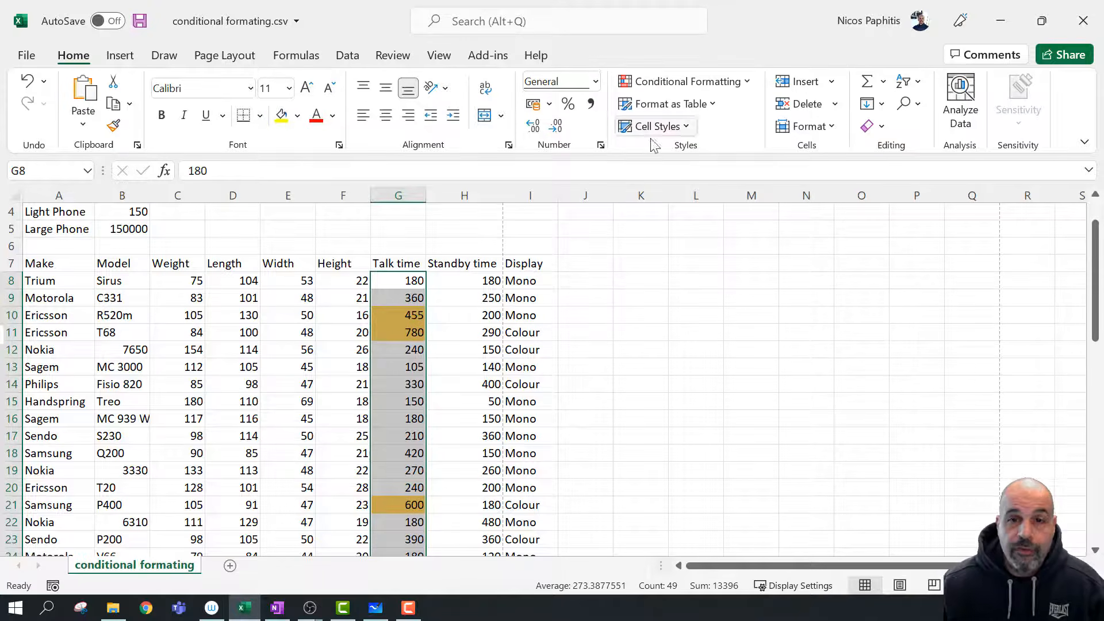
{"action": "key", "text": "ctrl+z"}
Start a new rule for the talk times that formats values above the average and view the other average comparison choices
{"action": "left_click", "coordinate": [655, 91]}
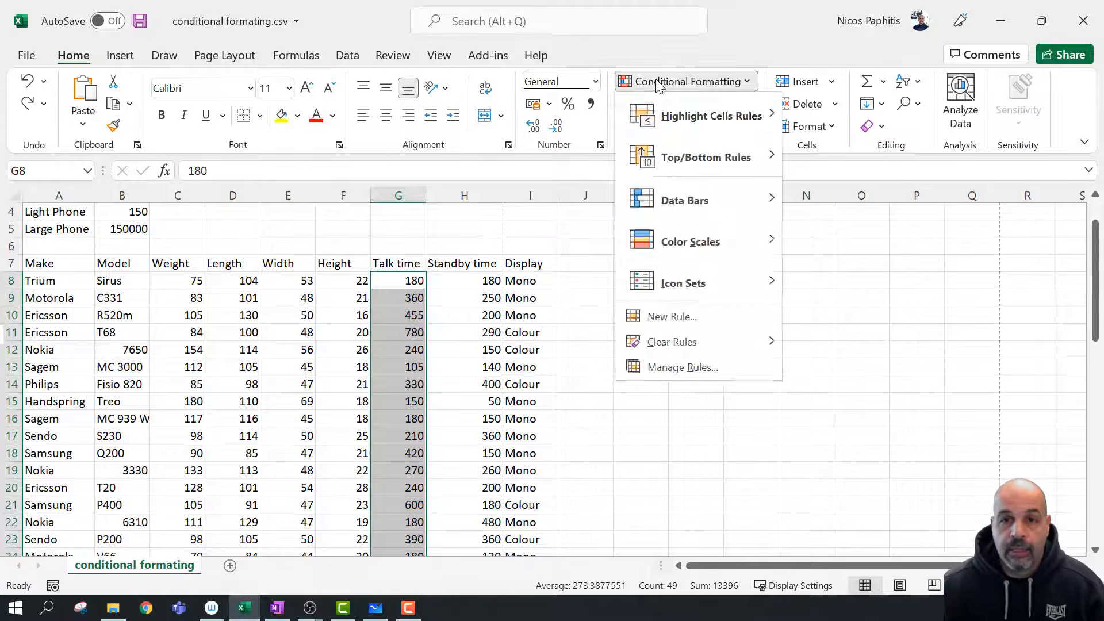
{"action": "left_click", "coordinate": [676, 322]}
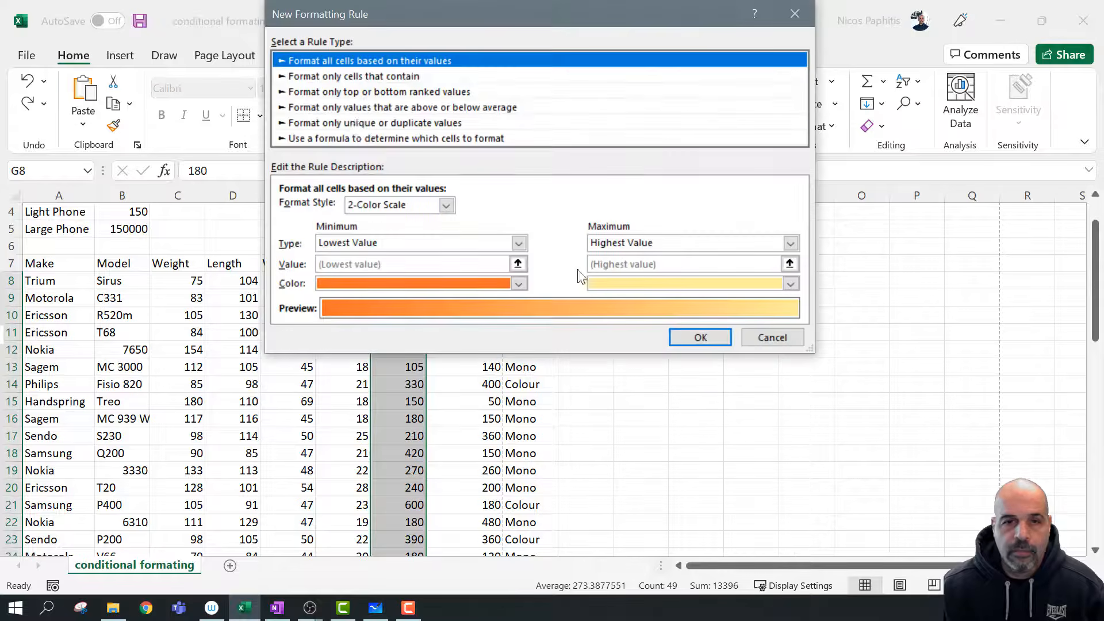
{"action": "left_click", "coordinate": [341, 108]}
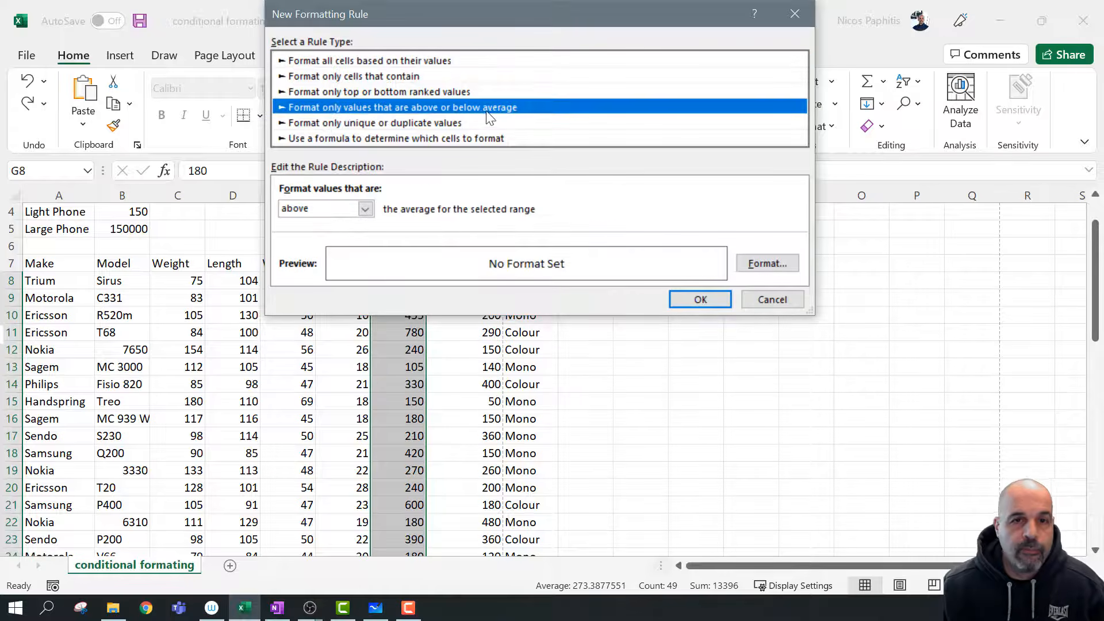
{"action": "left_click", "coordinate": [365, 209]}
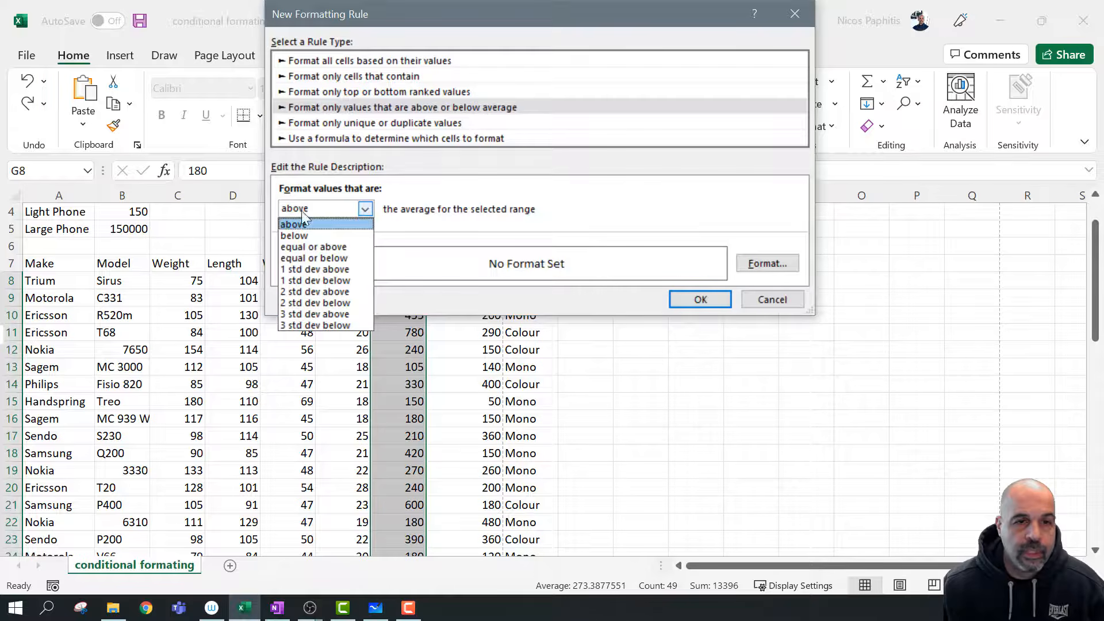
{"action": "left_click", "coordinate": [610, 212]}
Examine the Number, Font, Border and Fill formatting options available for the above-average rule
{"action": "left_click", "coordinate": [774, 263]}
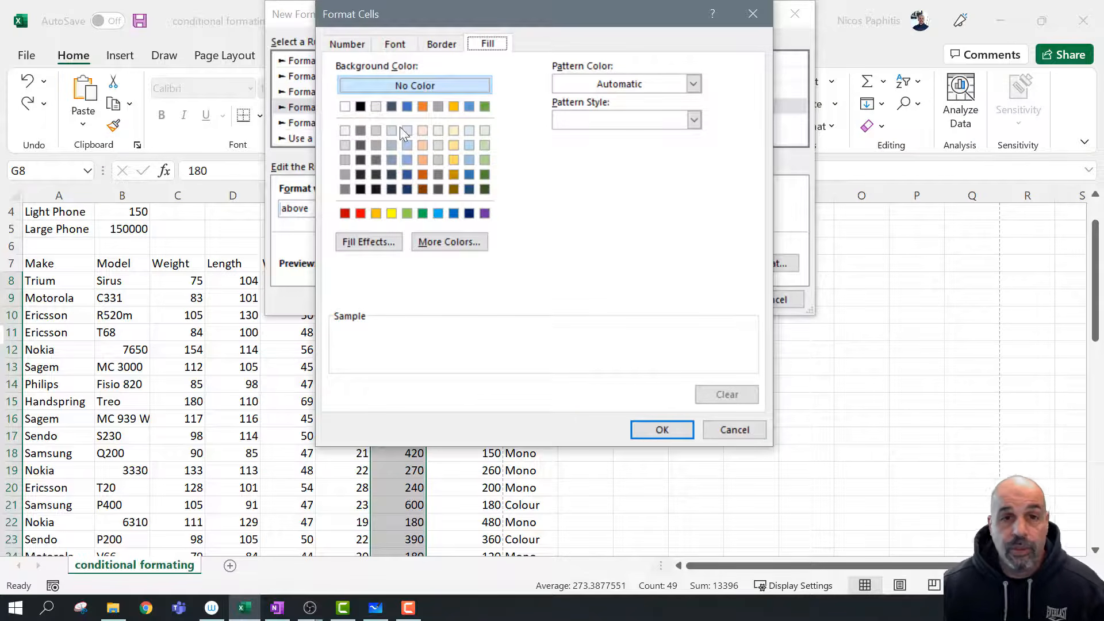
{"action": "left_click", "coordinate": [360, 48]}
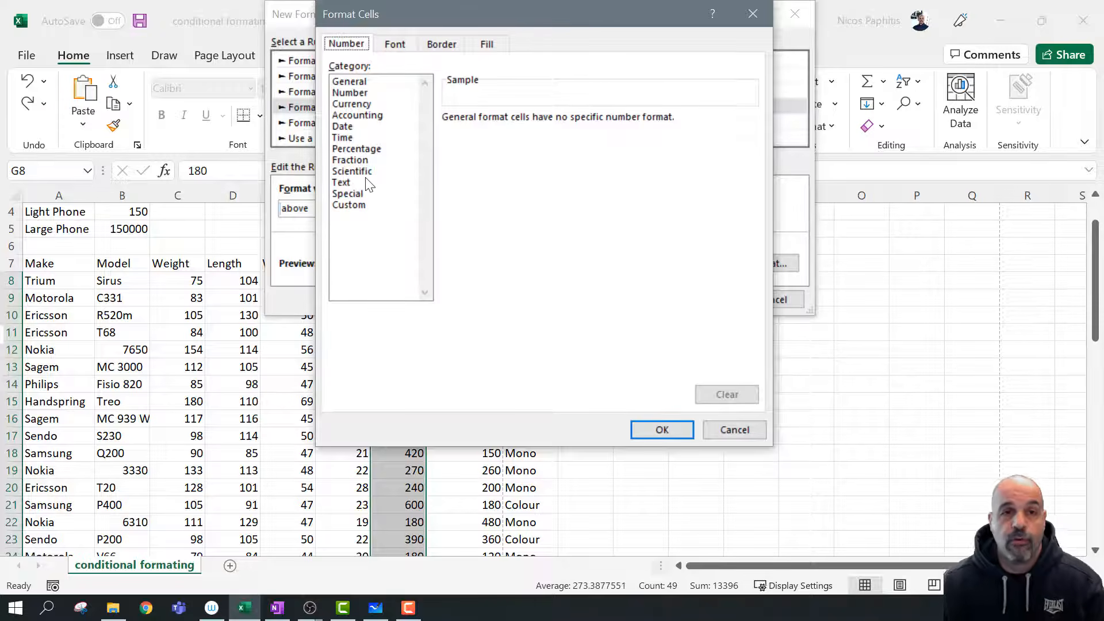
{"action": "left_click", "coordinate": [393, 50]}
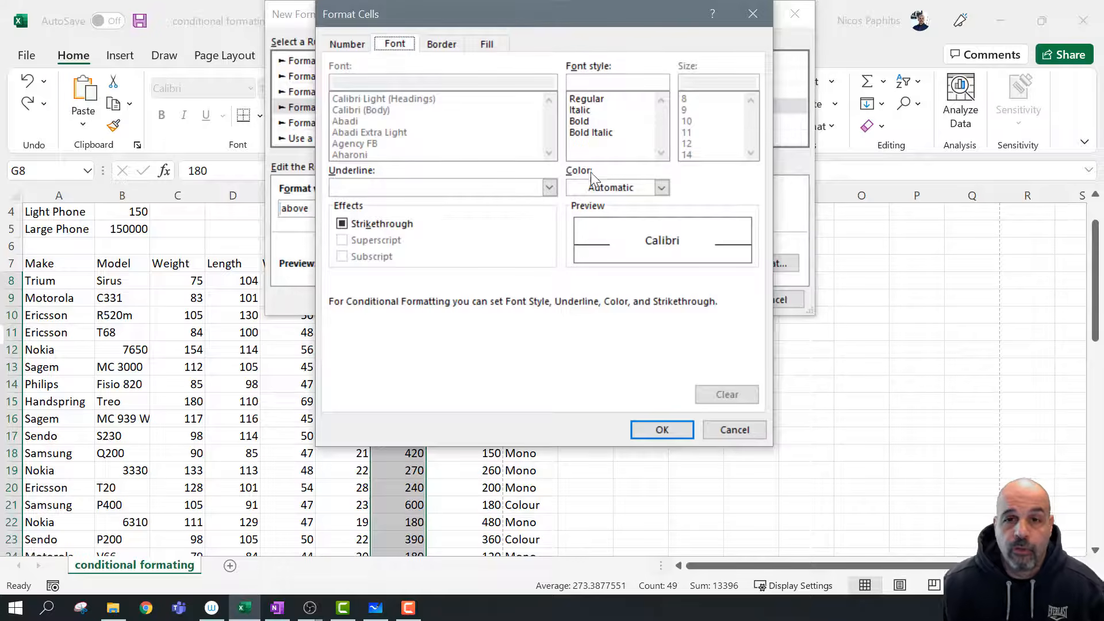
{"action": "left_click", "coordinate": [438, 49]}
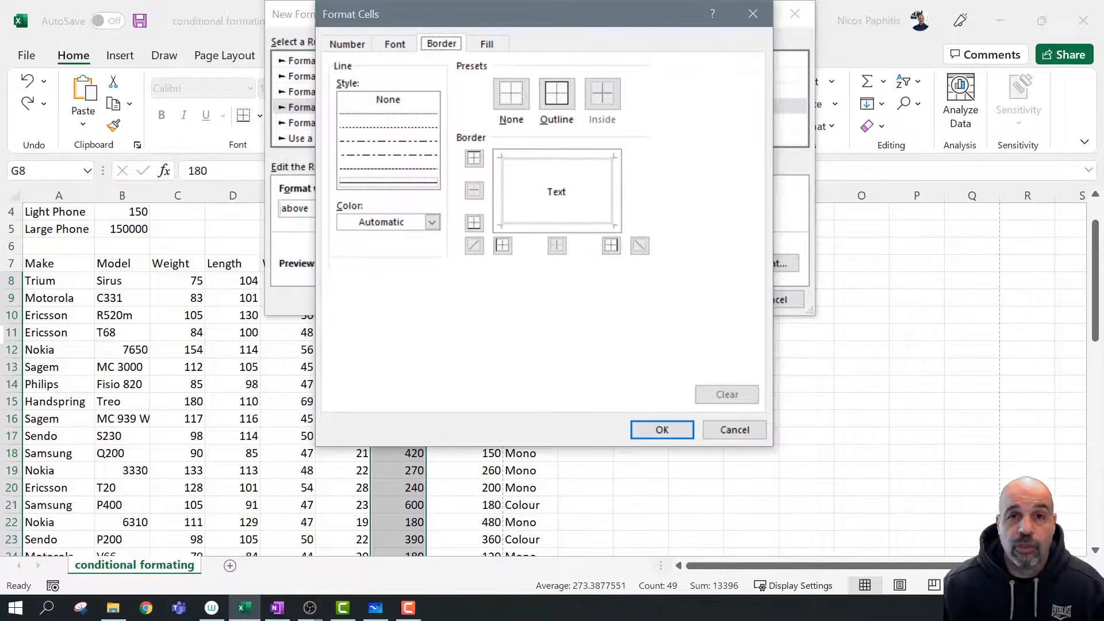
{"action": "left_click", "coordinate": [493, 50]}
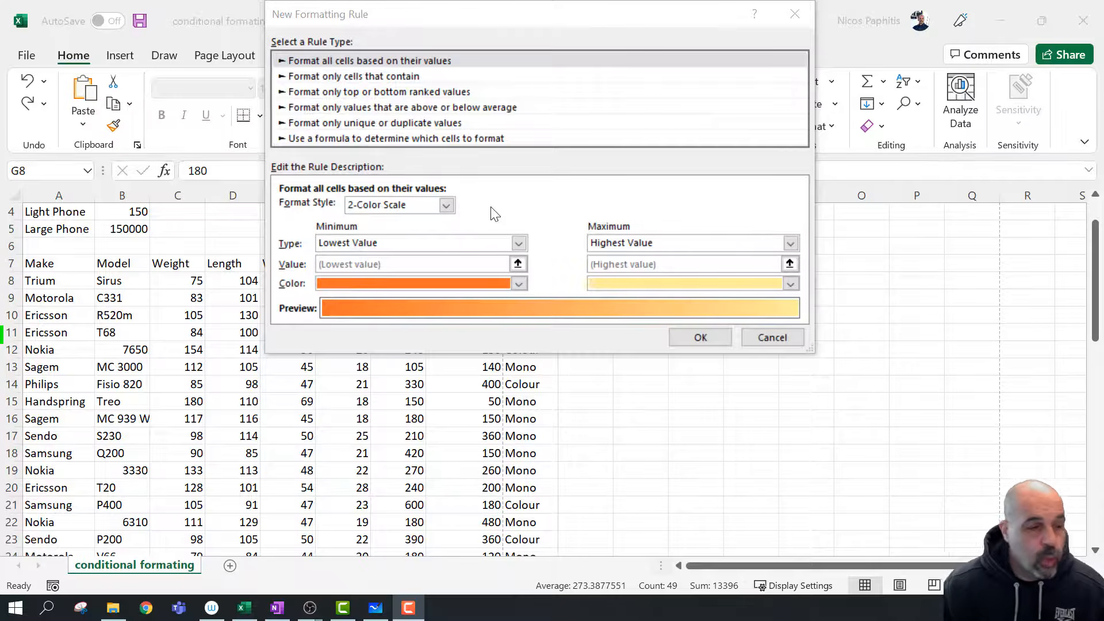
Add a rule that formats duplicate talk times in the selected range with a light orange fill
{"action": "left_click", "coordinate": [370, 123]}
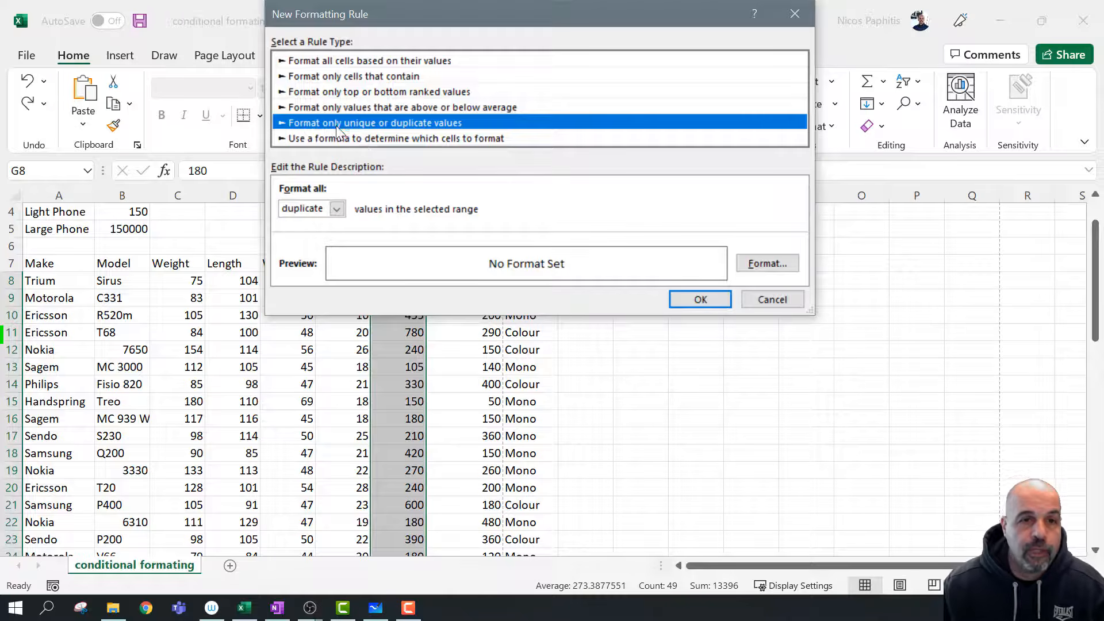
{"action": "left_click", "coordinate": [305, 209]}
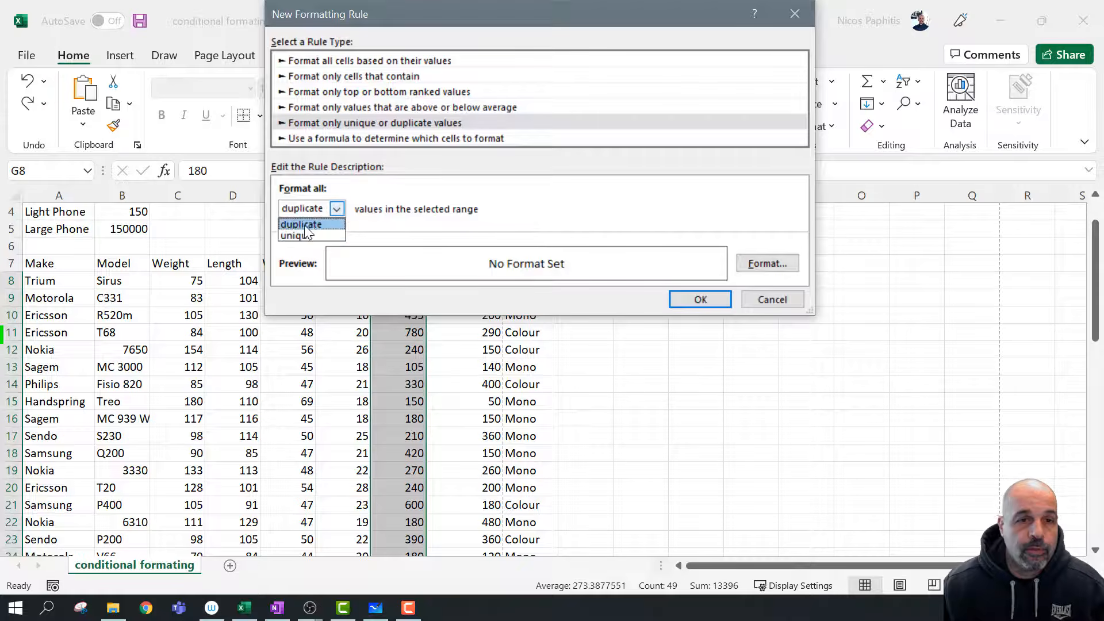
{"action": "left_click", "coordinate": [305, 225]}
{"action": "left_click", "coordinate": [767, 263]}
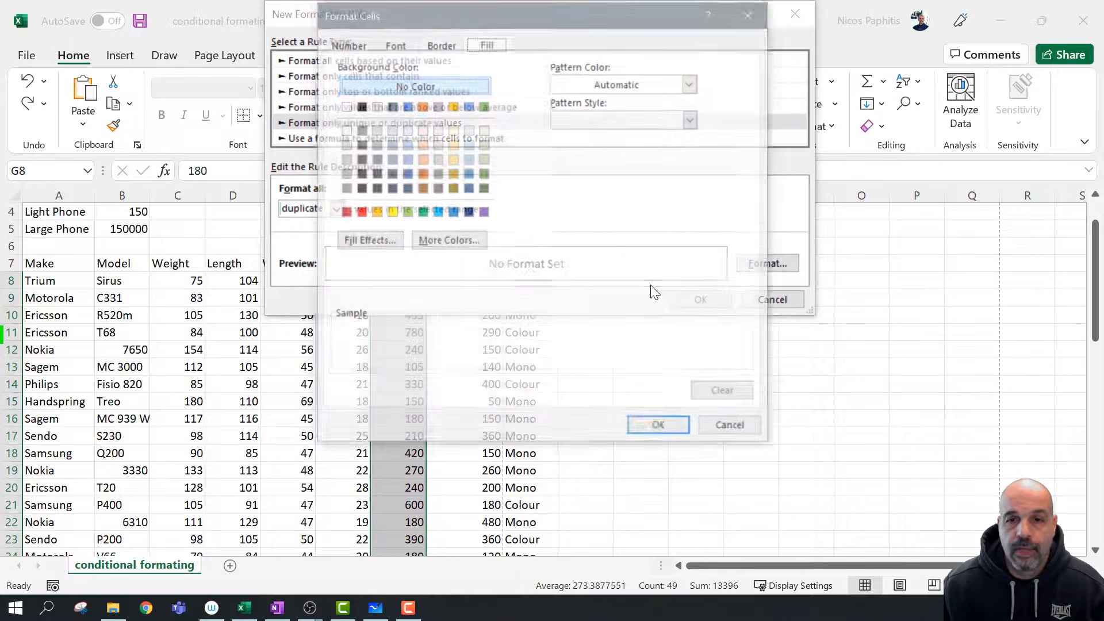
{"action": "left_click", "coordinate": [424, 162]}
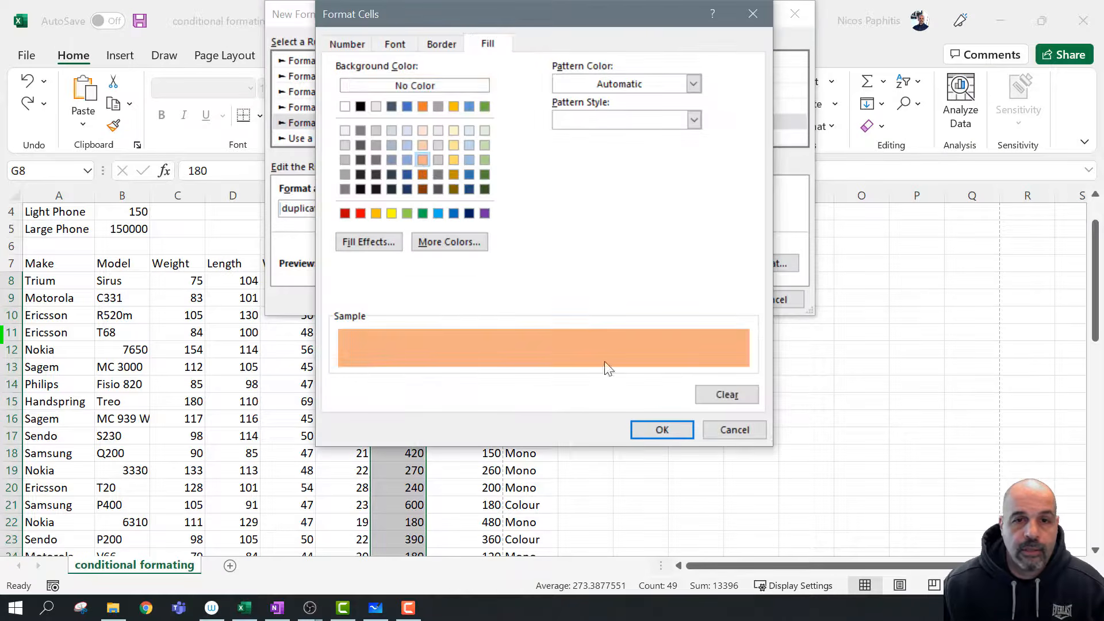
{"action": "left_click", "coordinate": [659, 428]}
{"action": "left_click", "coordinate": [700, 299]}
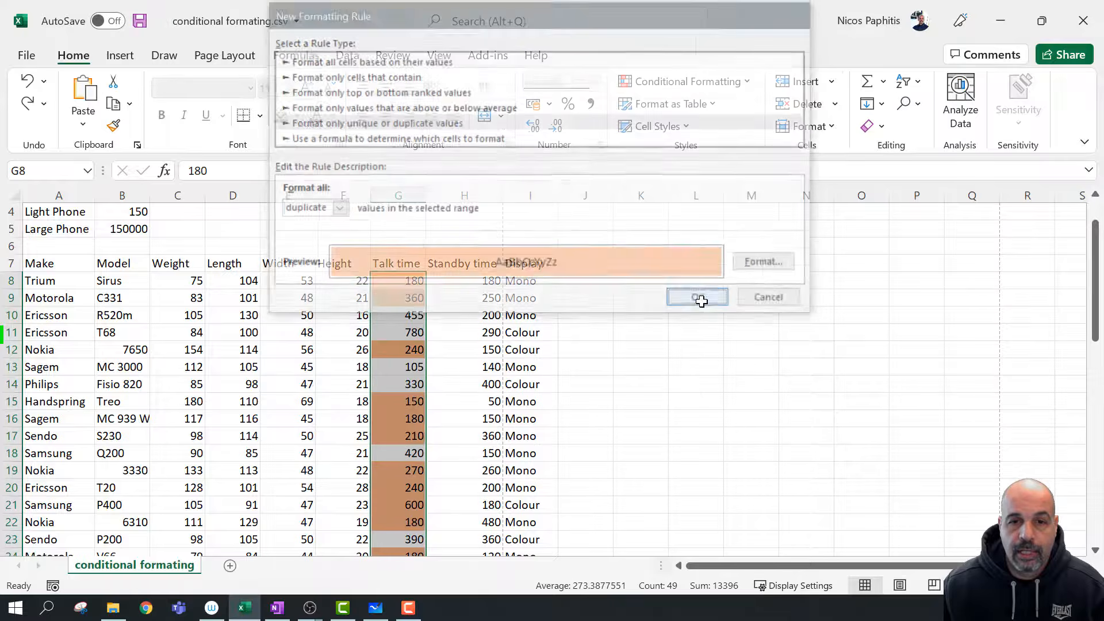
Review the highlighted duplicate talk times, including the matching values in G41 and G42, and undo the duplicate values rule
{"action": "scroll", "coordinate": [429, 333], "scroll_direction": "down", "scroll_amount": 14}
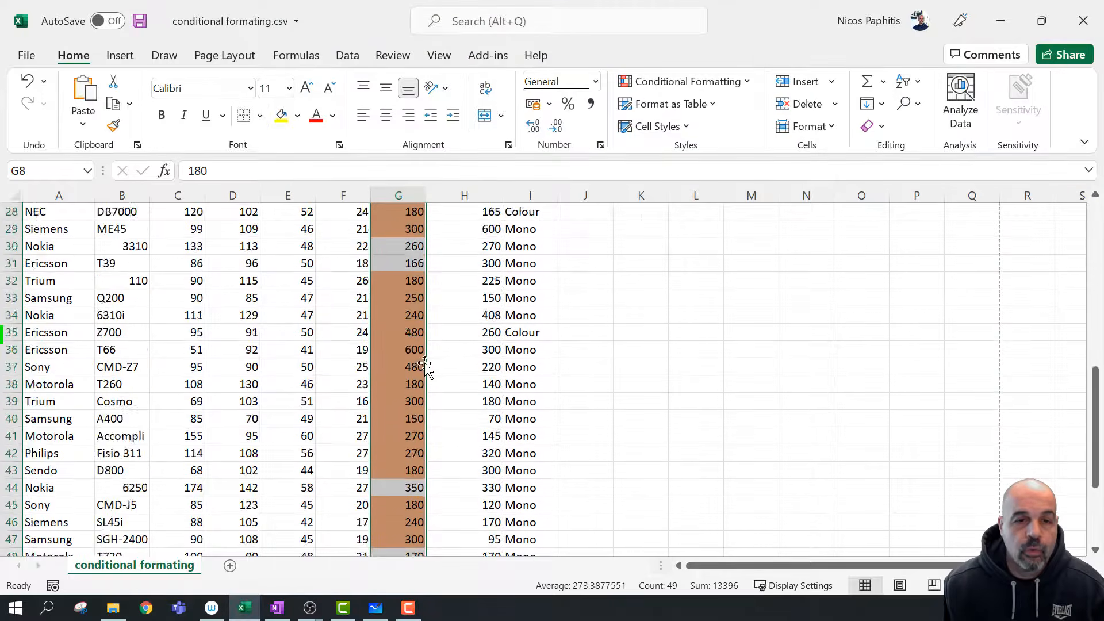
{"action": "scroll", "coordinate": [429, 383], "scroll_direction": "up", "scroll_amount": 5}
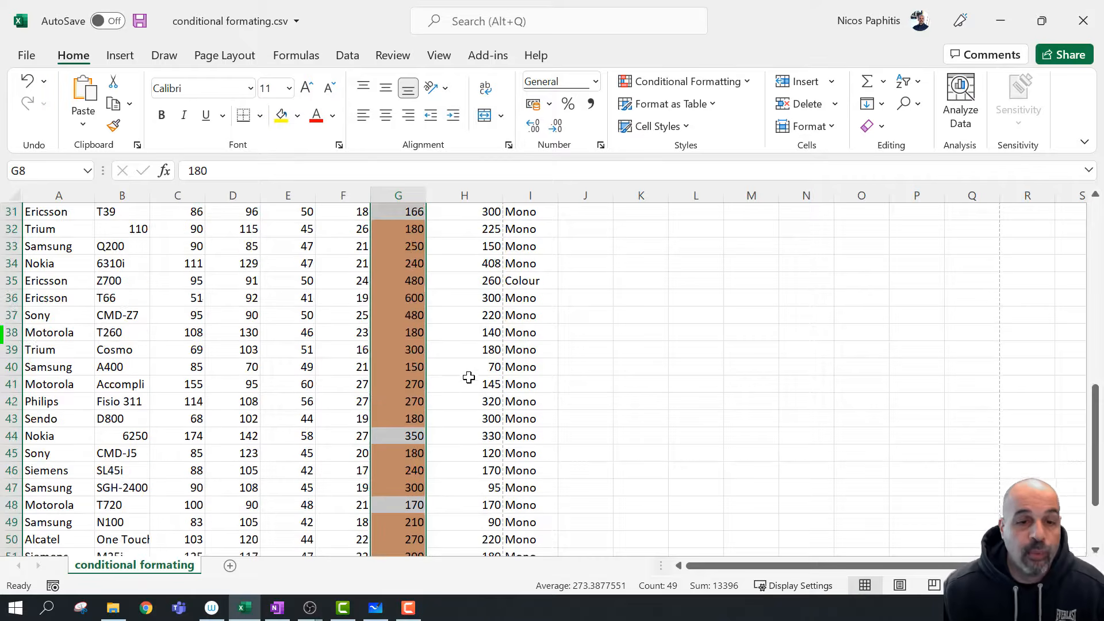
{"action": "left_click", "coordinate": [413, 384]}
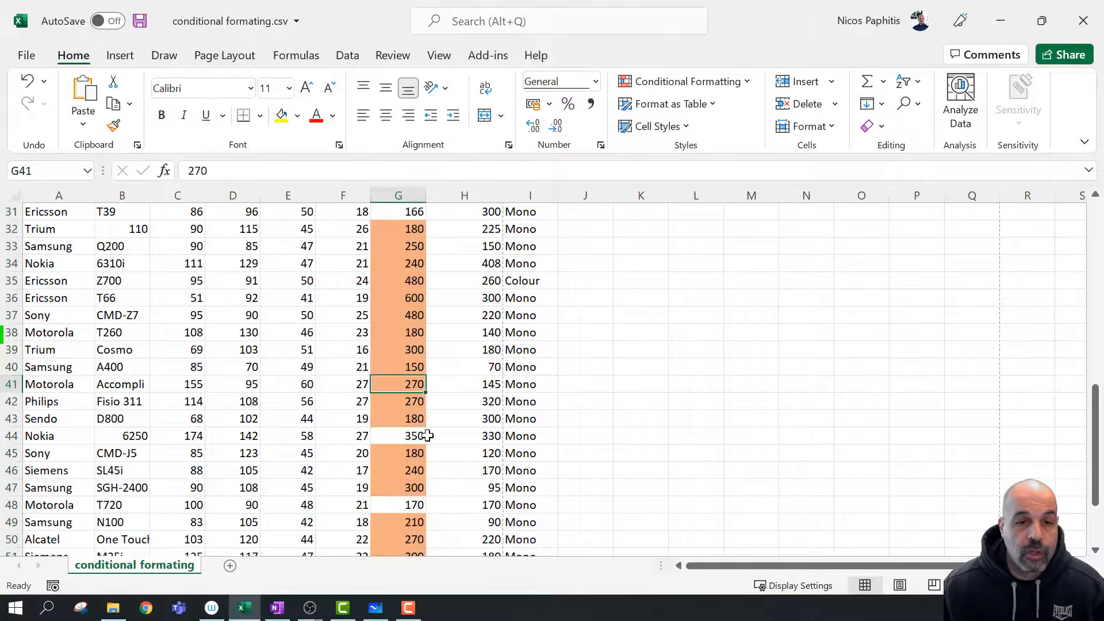
{"action": "left_click", "coordinate": [403, 402]}
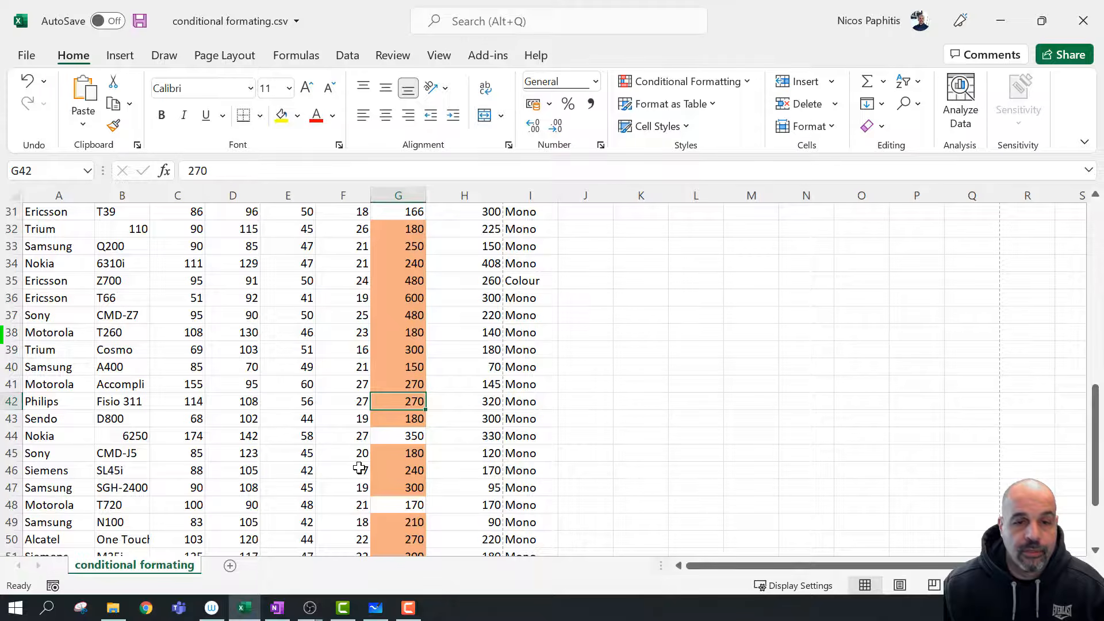
{"action": "scroll", "coordinate": [472, 454], "scroll_direction": "up", "scroll_amount": 3}
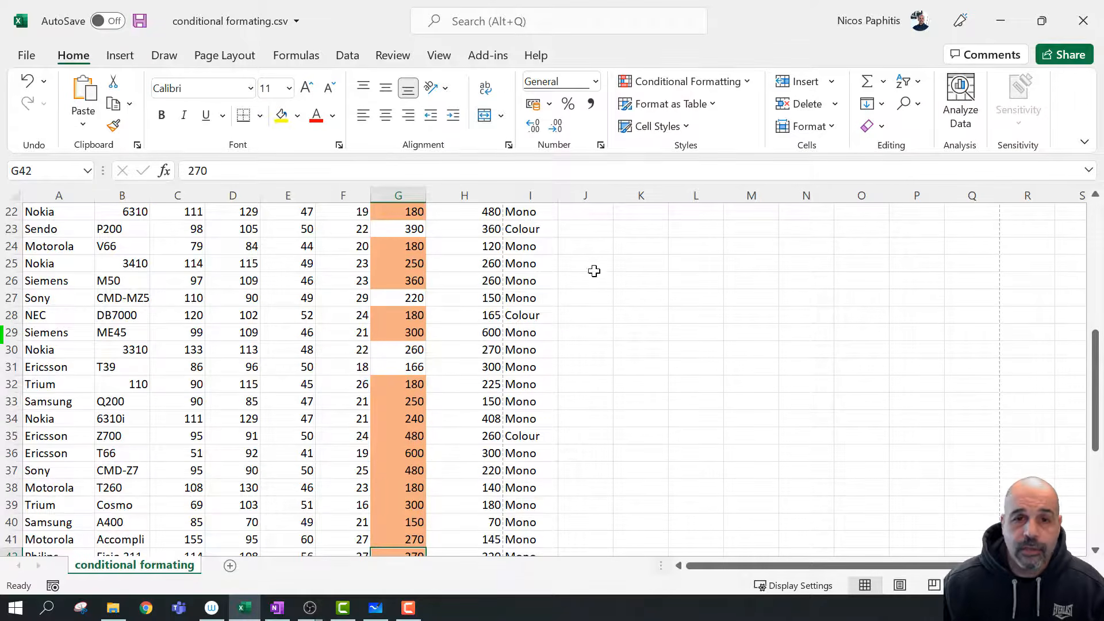
{"action": "scroll", "coordinate": [483, 348], "scroll_direction": "up", "scroll_amount": 2}
{"action": "key", "text": "ctrl+z"}
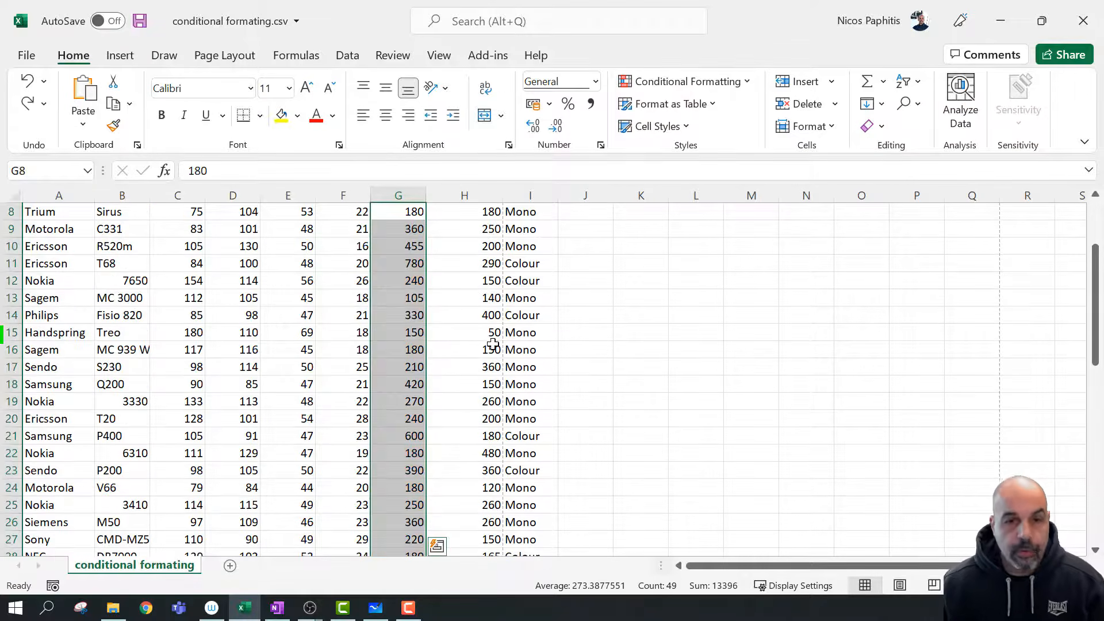
Select the empty cell J8 beside the first phone's Display value
{"action": "left_click", "coordinate": [594, 233]}
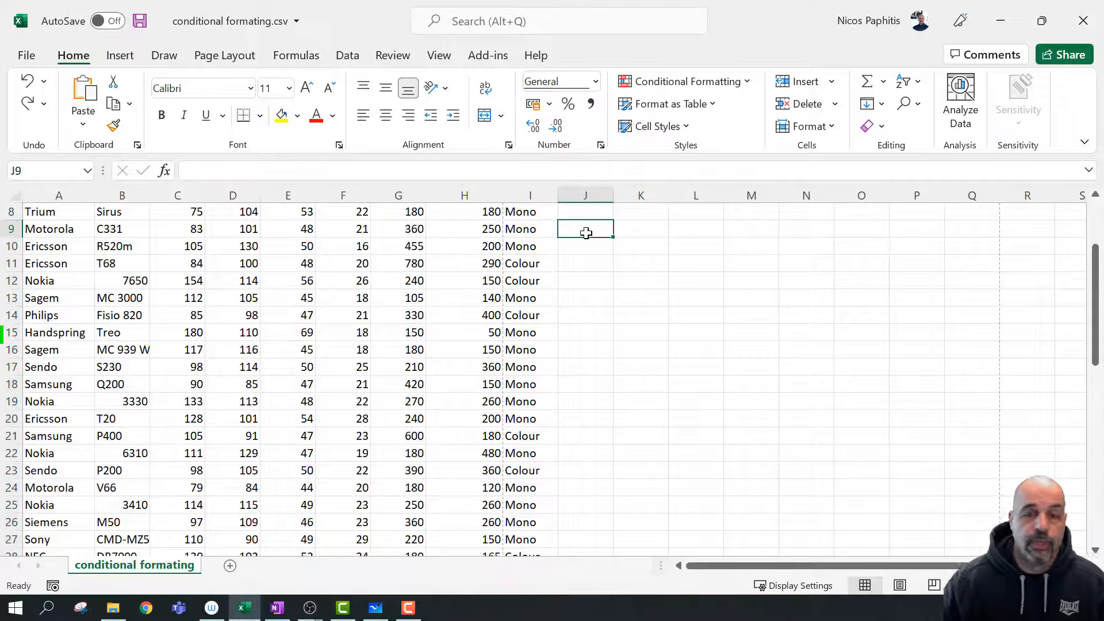
{"action": "scroll", "coordinate": [609, 235], "scroll_direction": "up", "scroll_amount": 2}
{"action": "left_click", "coordinate": [587, 315]}
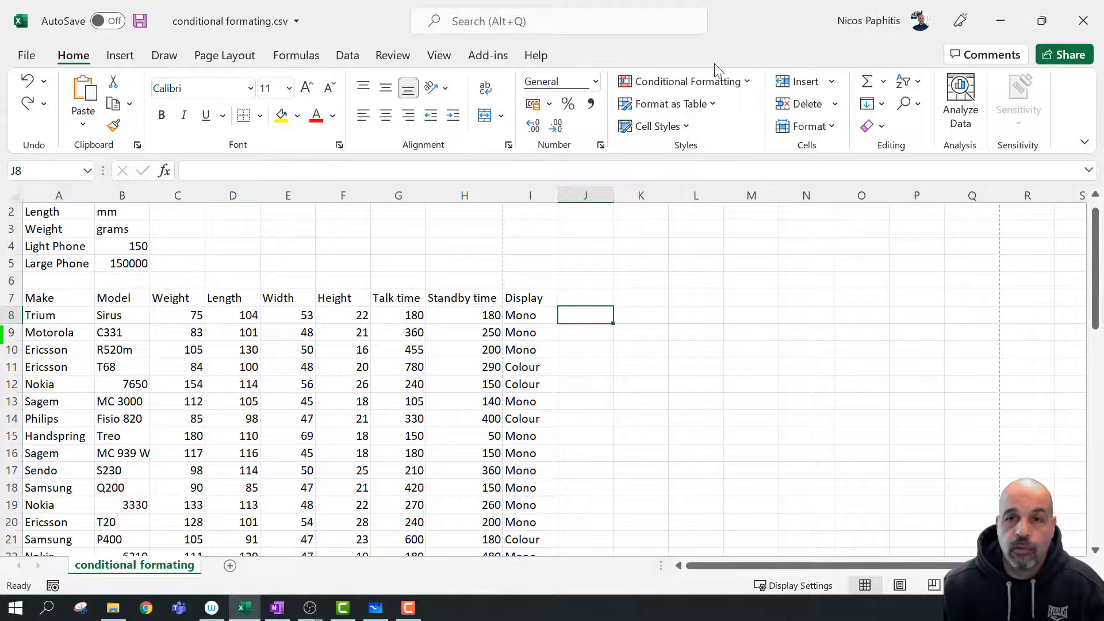
Look at the rule type that uses a formula in the rules manager, and cancel without adding a rule
{"action": "left_click", "coordinate": [717, 81]}
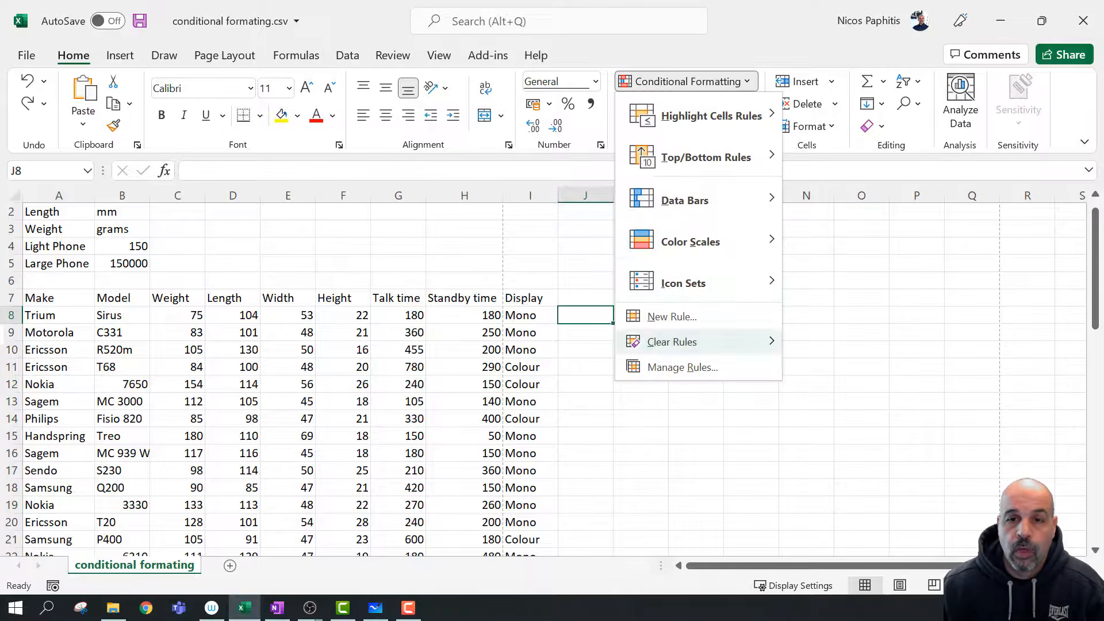
{"action": "left_click", "coordinate": [681, 368]}
{"action": "left_click", "coordinate": [237, 96]}
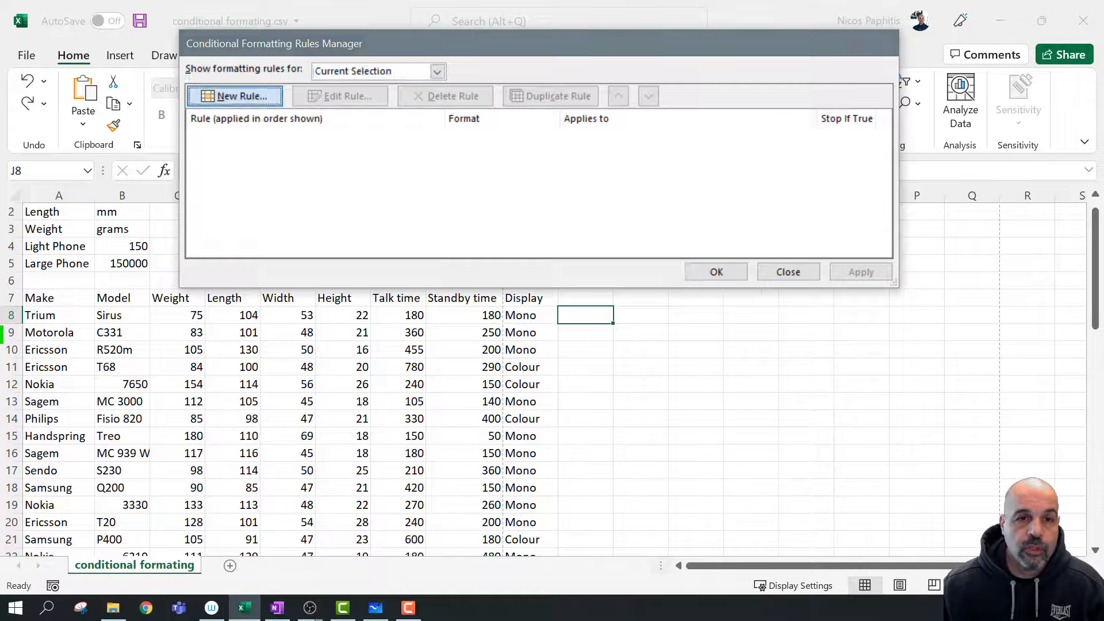
{"action": "left_click", "coordinate": [344, 139]}
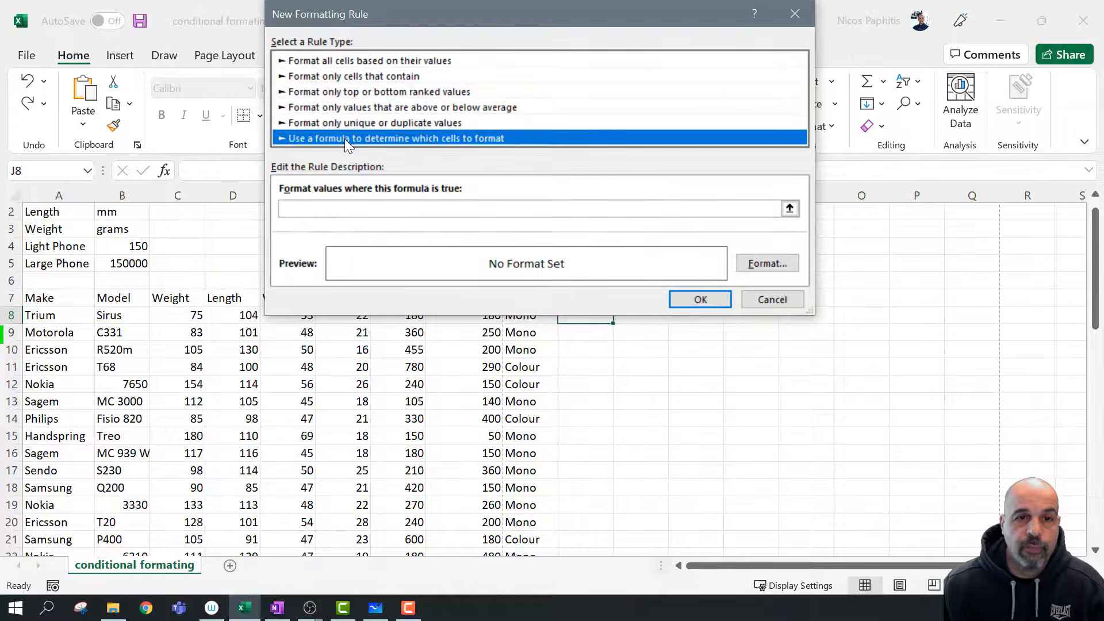
{"action": "left_click", "coordinate": [328, 208]}
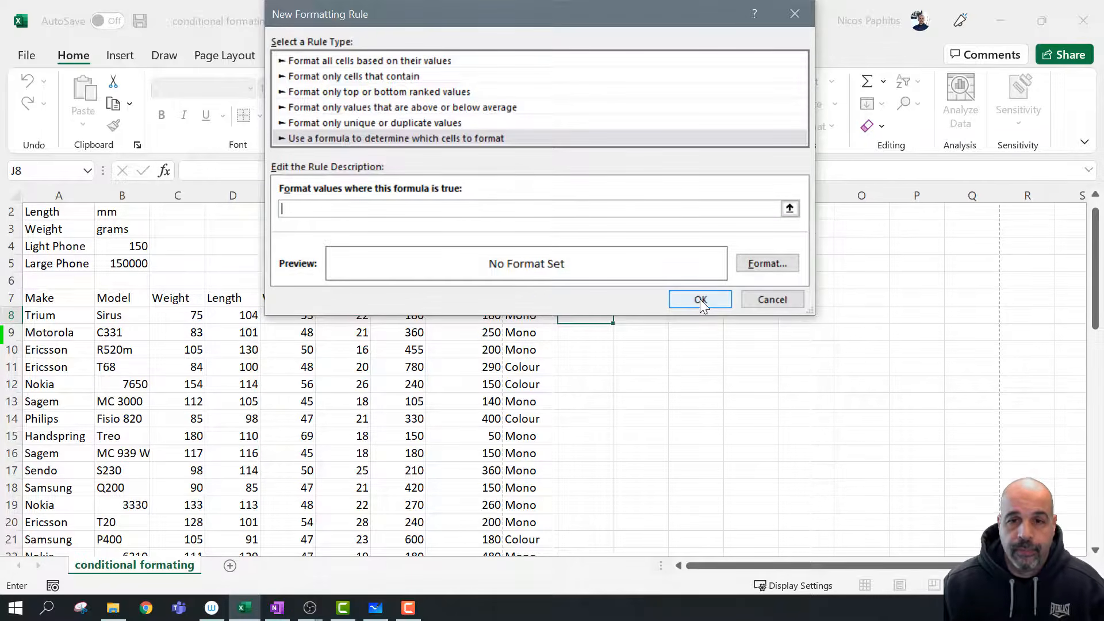
{"action": "left_click", "coordinate": [773, 299]}
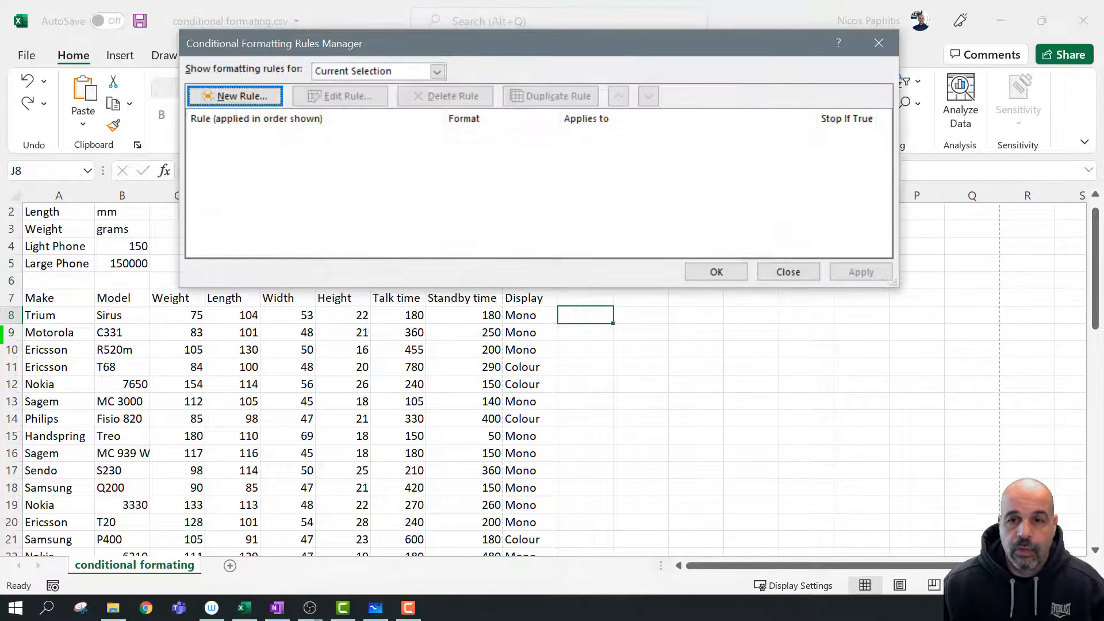
{"action": "left_click", "coordinate": [797, 275]}
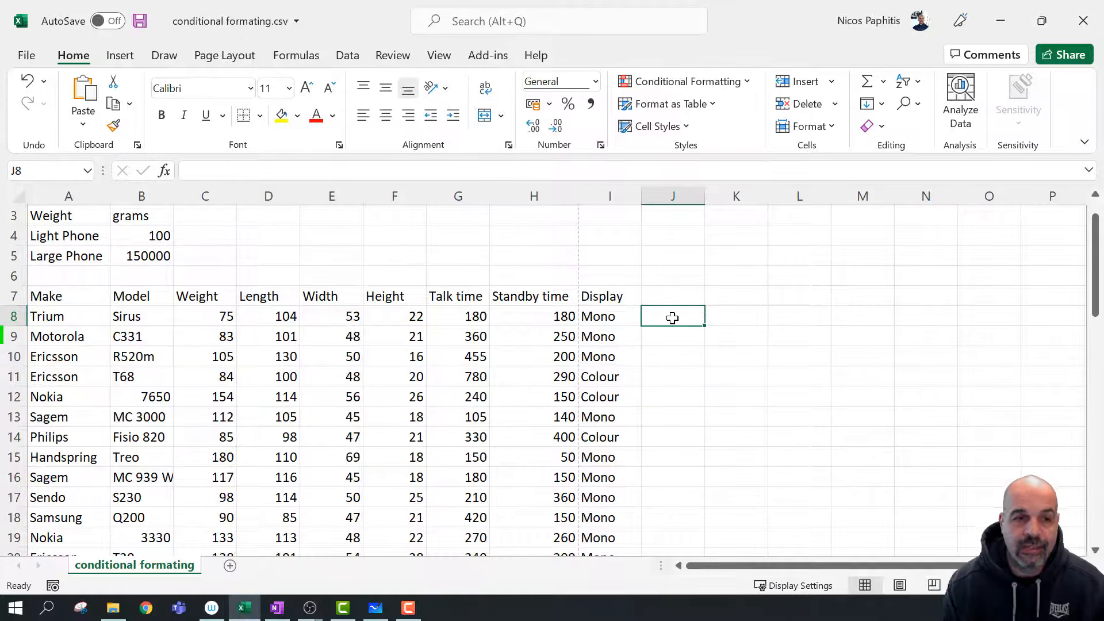
Enter the formula =D8*E8*F8>=B5 in J8 to test the first phone's volume against the Large Phone threshold
{"action": "scroll", "coordinate": [672, 318], "scroll_direction": "up", "scroll_amount": 2}
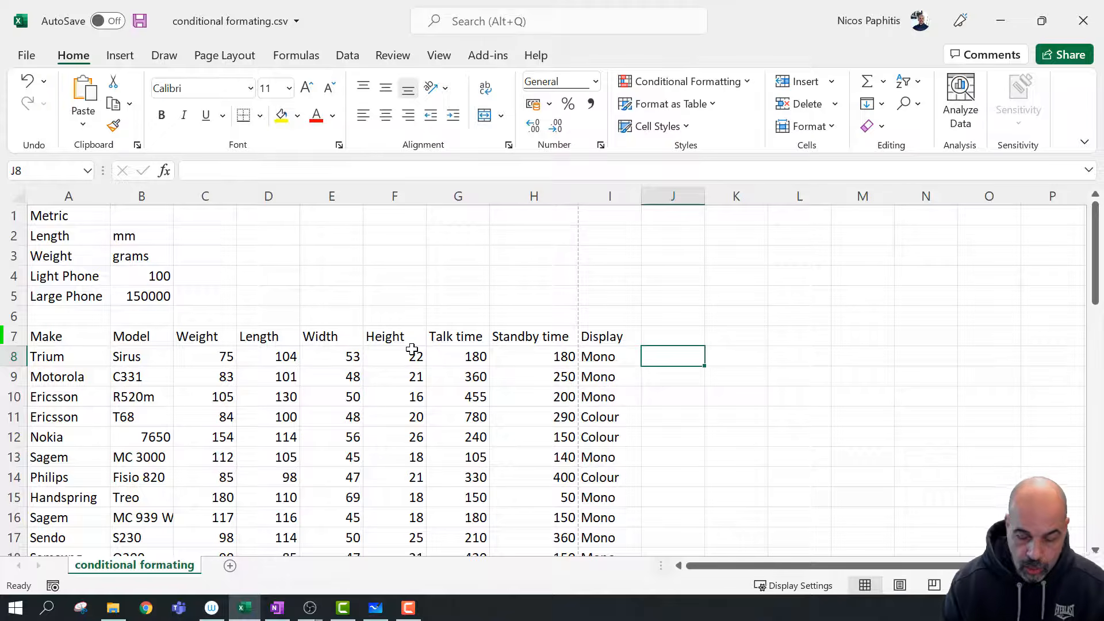
{"action": "type", "text": "="}
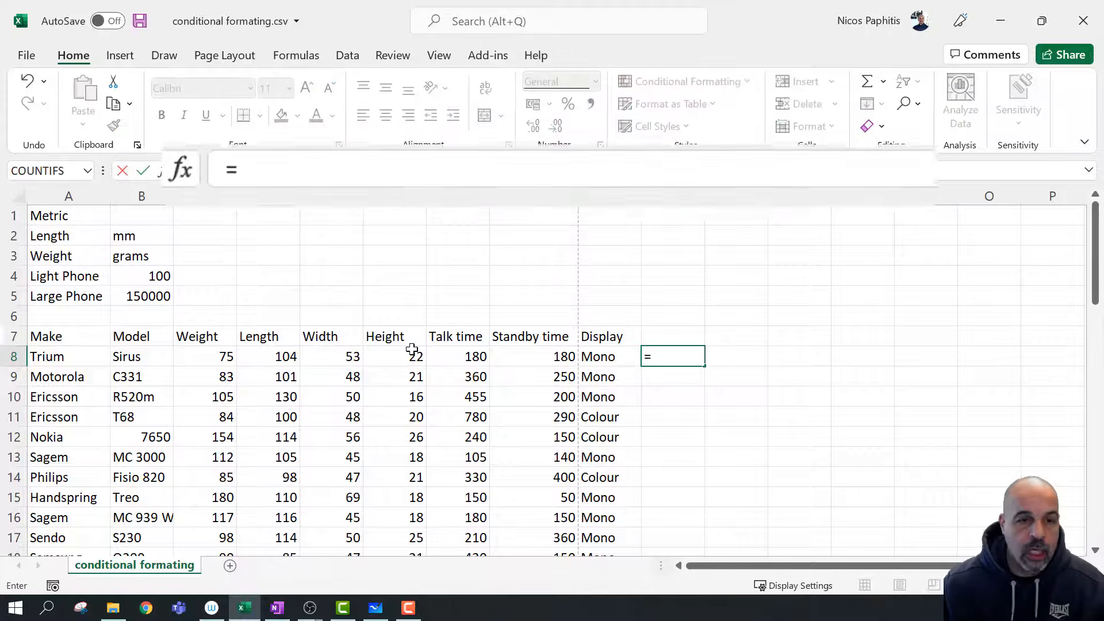
{"action": "left_click", "coordinate": [273, 357]}
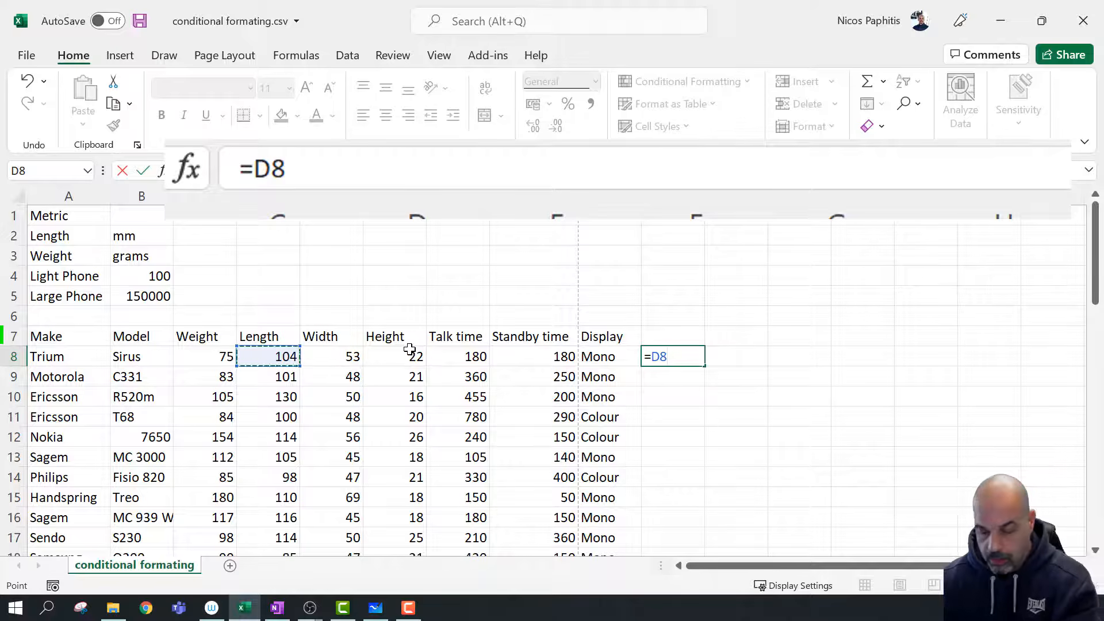
{"action": "type", "text": "*"}
{"action": "left_click", "coordinate": [346, 358]}
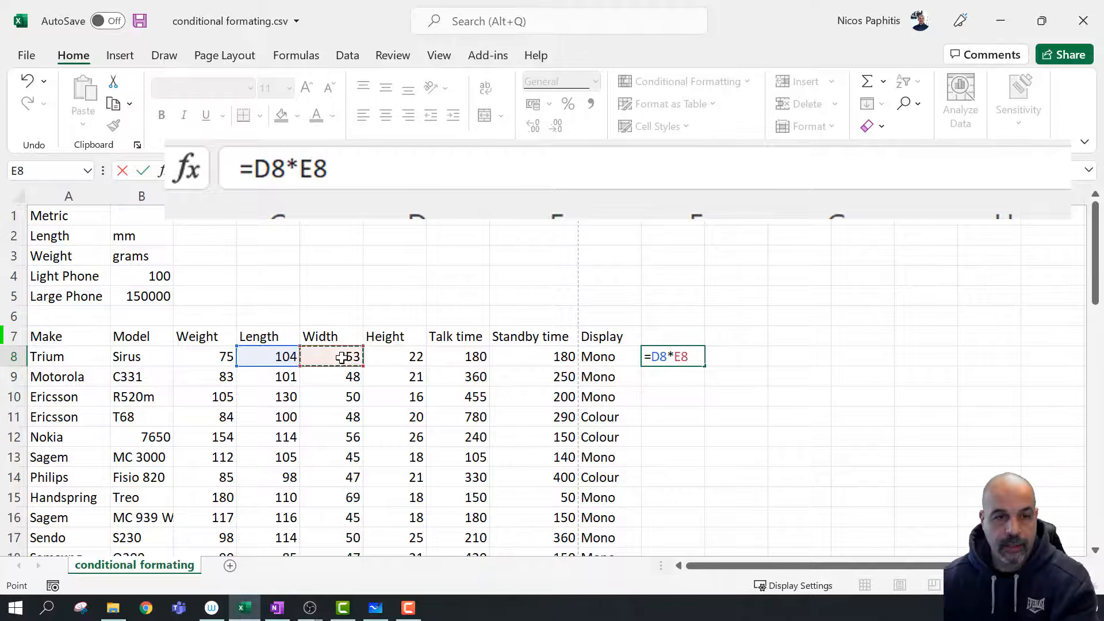
{"action": "type", "text": "*"}
{"action": "left_click", "coordinate": [387, 354]}
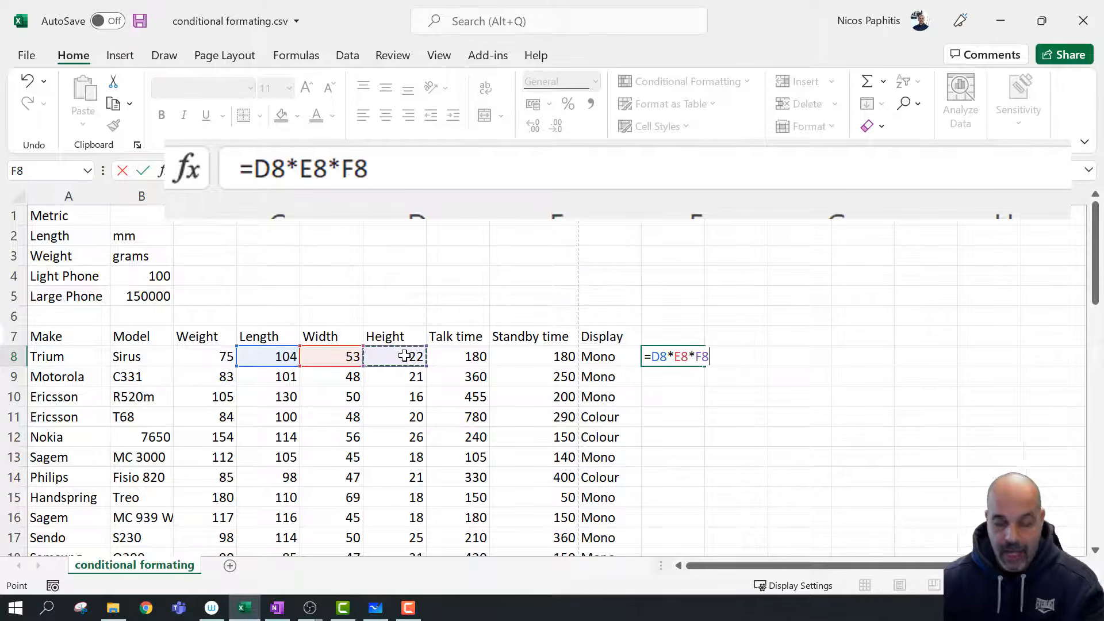
{"action": "type", "text": ">="}
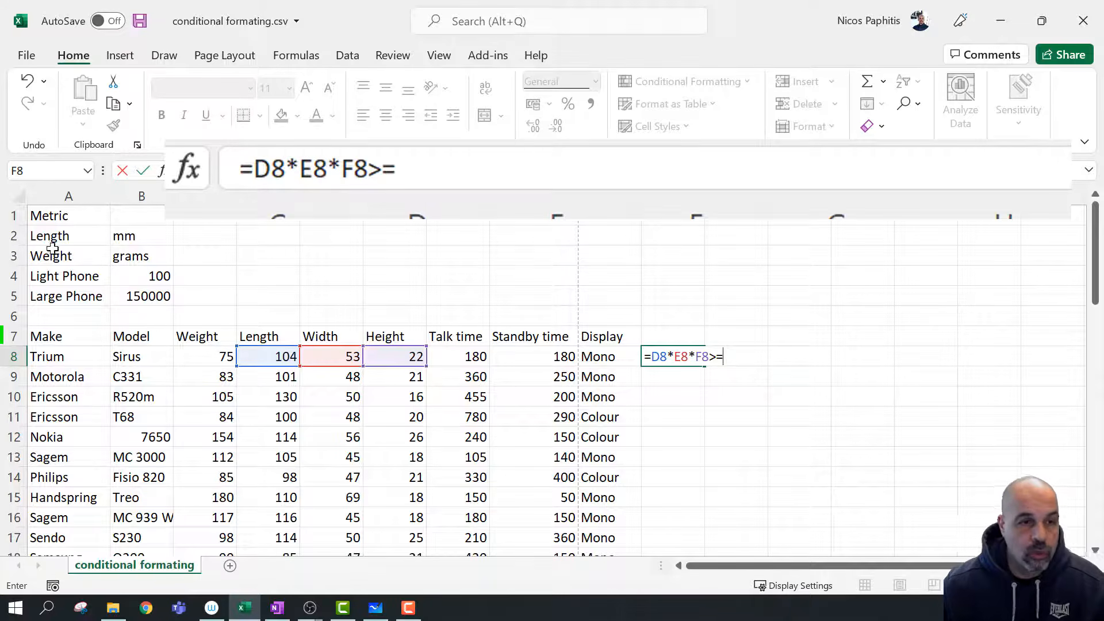
{"action": "left_click", "coordinate": [148, 294]}
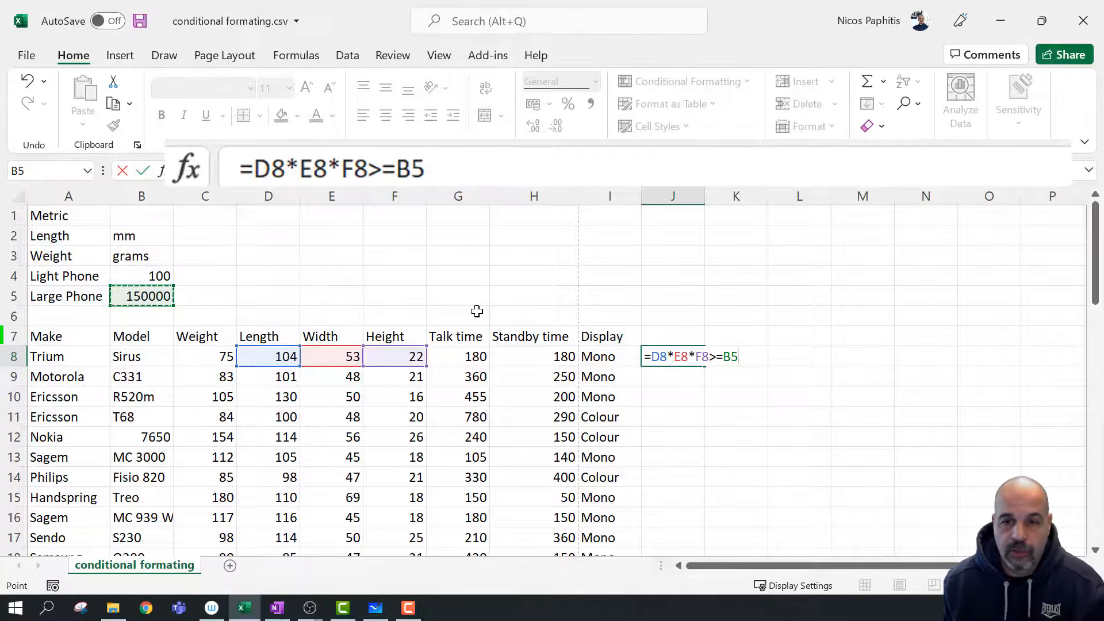
{"action": "key", "text": "Return"}
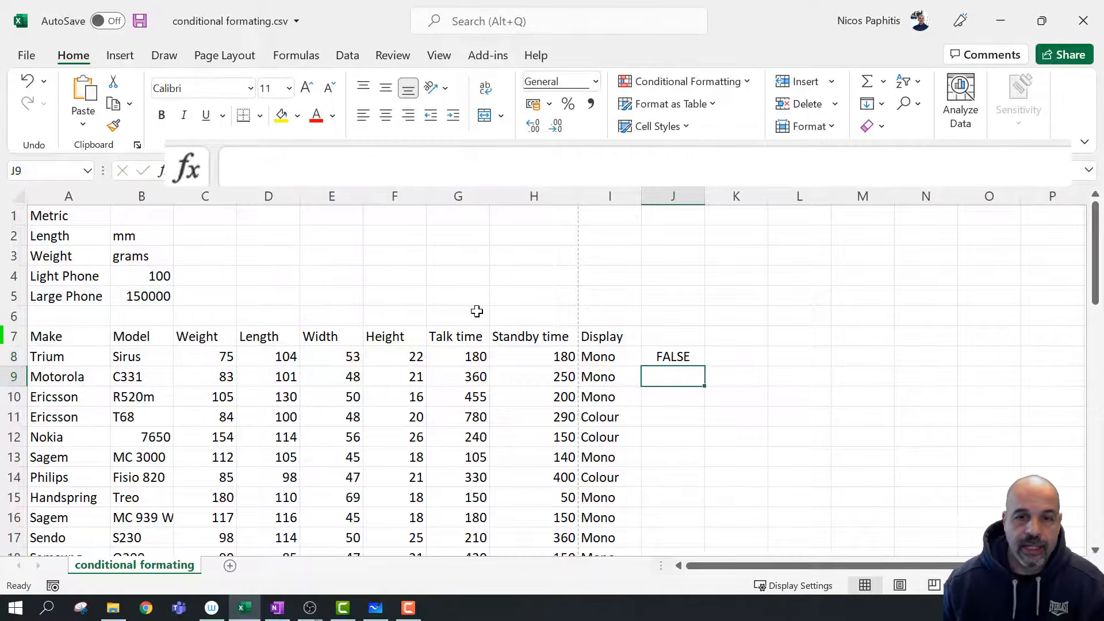
Check the B5 reference in J8's formula and fill the formula down column J for all phones
{"action": "left_click", "coordinate": [671, 358]}
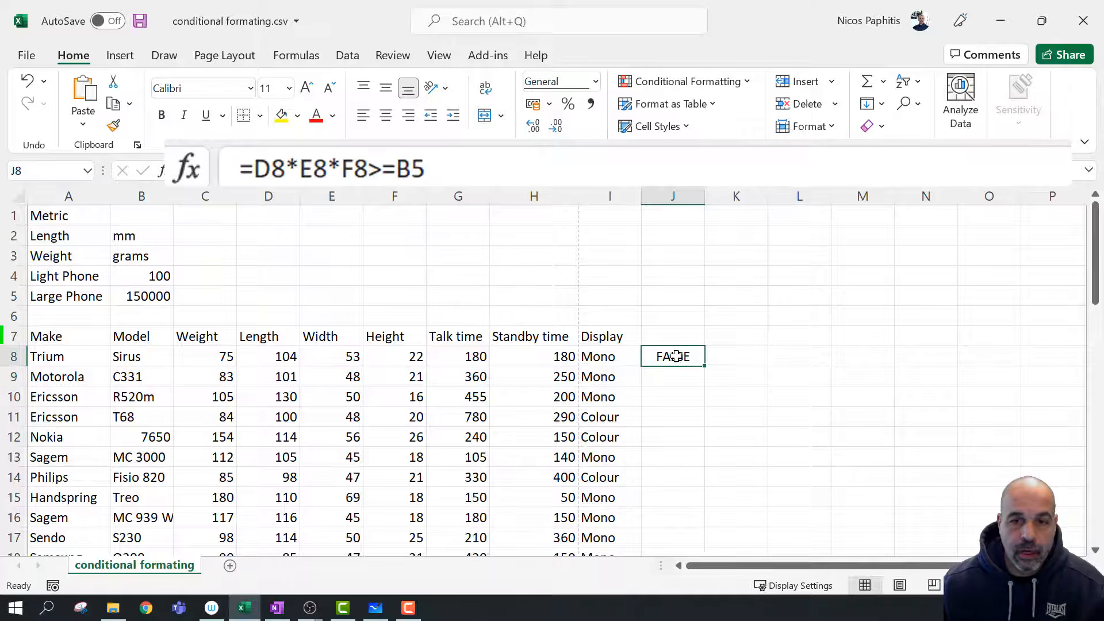
{"action": "left_click", "coordinate": [411, 169]}
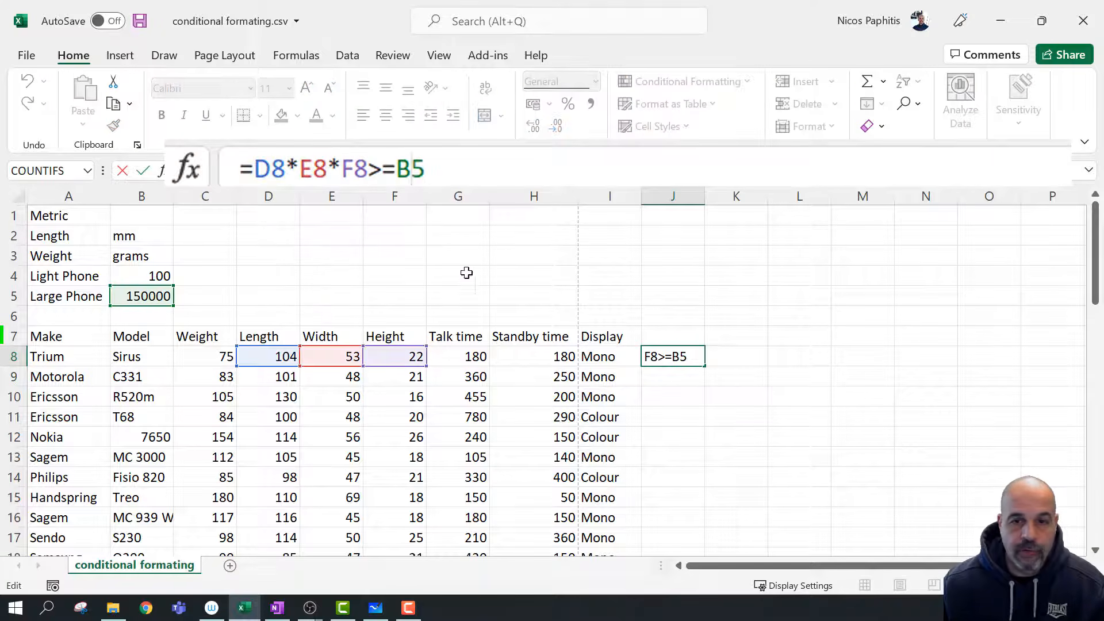
{"action": "left_click_drag", "start_coordinate": [396, 168], "coordinate": [456, 167]}
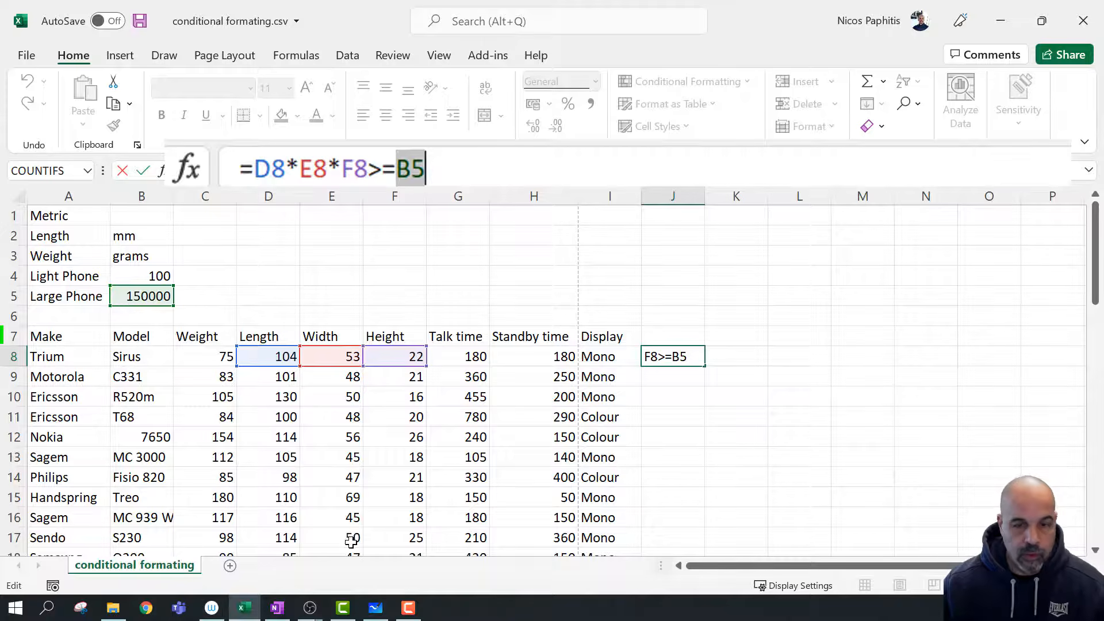
{"action": "key", "text": "ctrl+Return"}
{"action": "double_click", "coordinate": [705, 367]}
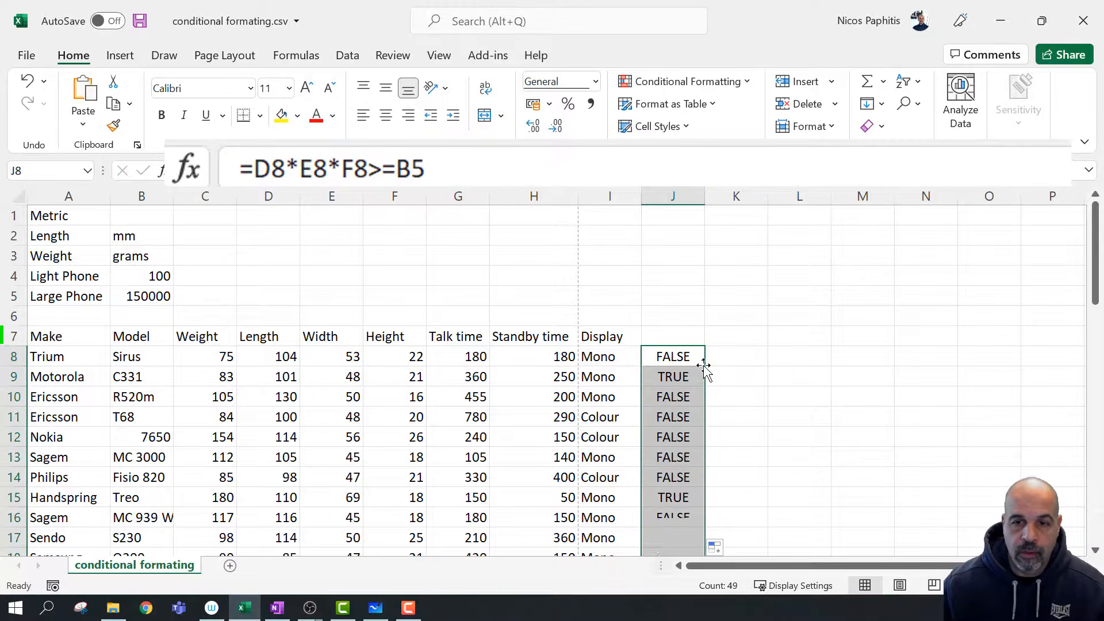
Review the filled results in column J and examine which cells the copied formula in J14 references
{"action": "scroll", "coordinate": [662, 429], "scroll_direction": "down", "scroll_amount": 7}
{"action": "scroll", "coordinate": [662, 428], "scroll_direction": "up", "scroll_amount": 7}
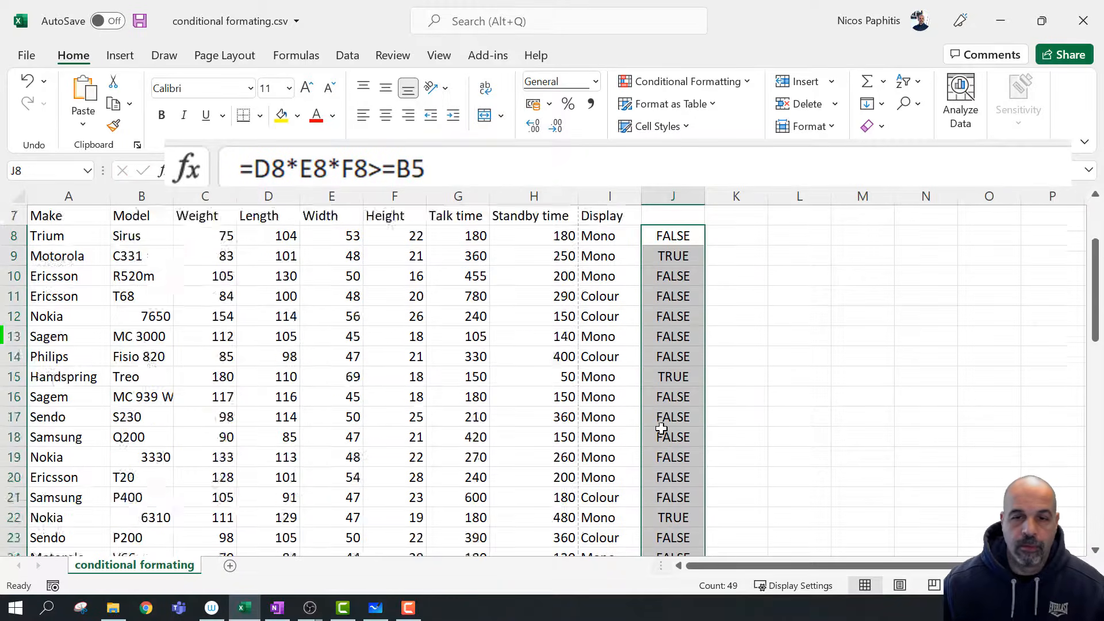
{"action": "scroll", "coordinate": [673, 434], "scroll_direction": "down", "scroll_amount": 2}
{"action": "scroll", "coordinate": [686, 440], "scroll_direction": "up", "scroll_amount": 2}
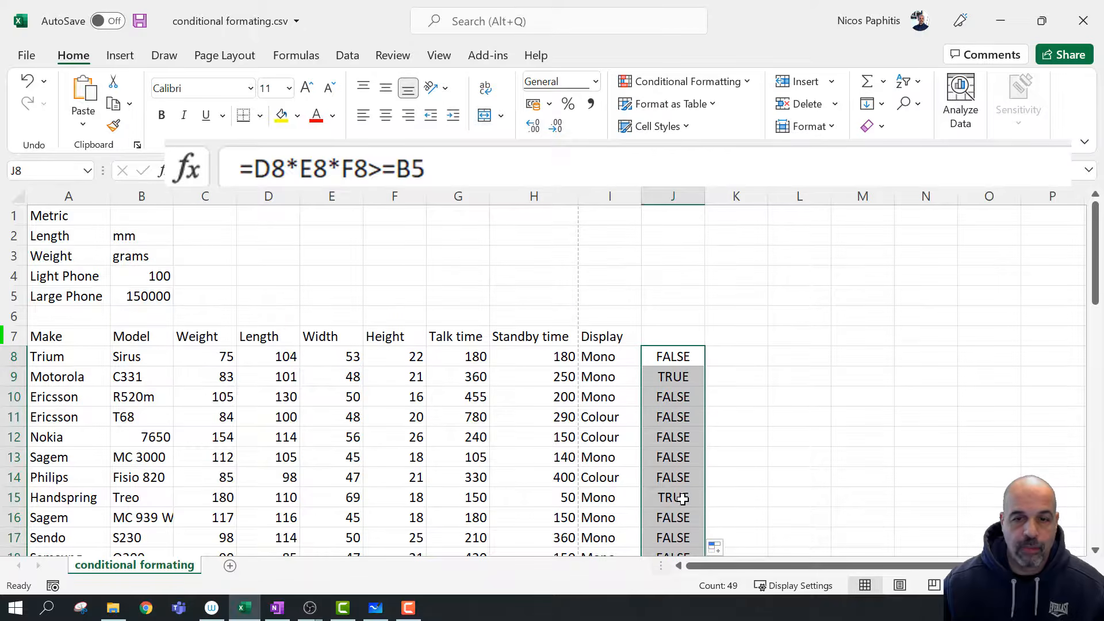
{"action": "left_click", "coordinate": [679, 476]}
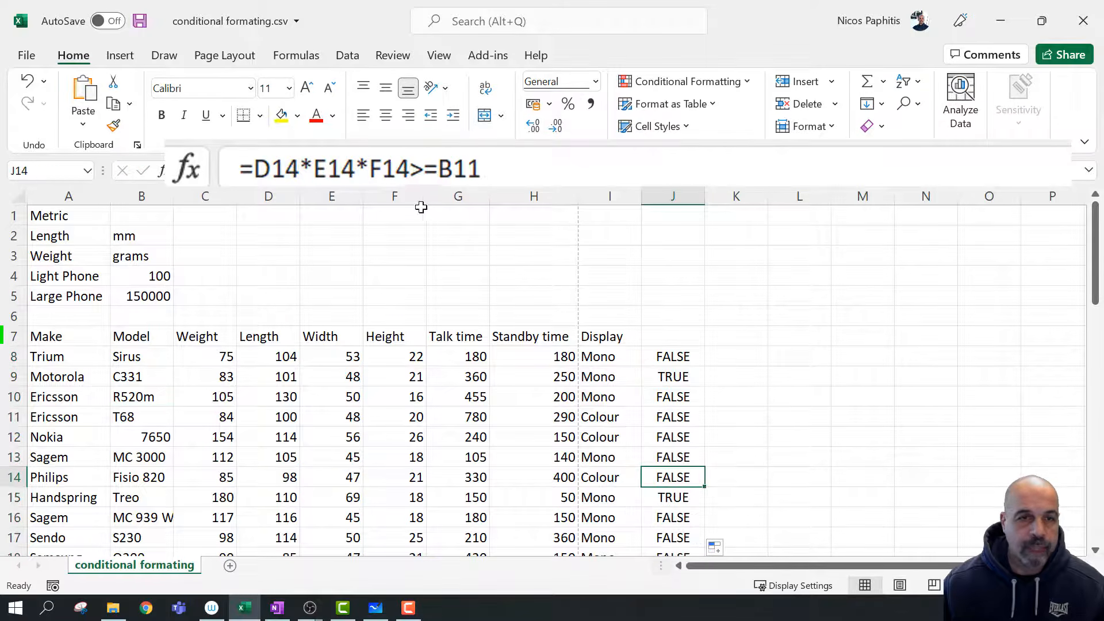
{"action": "left_click", "coordinate": [692, 167]}
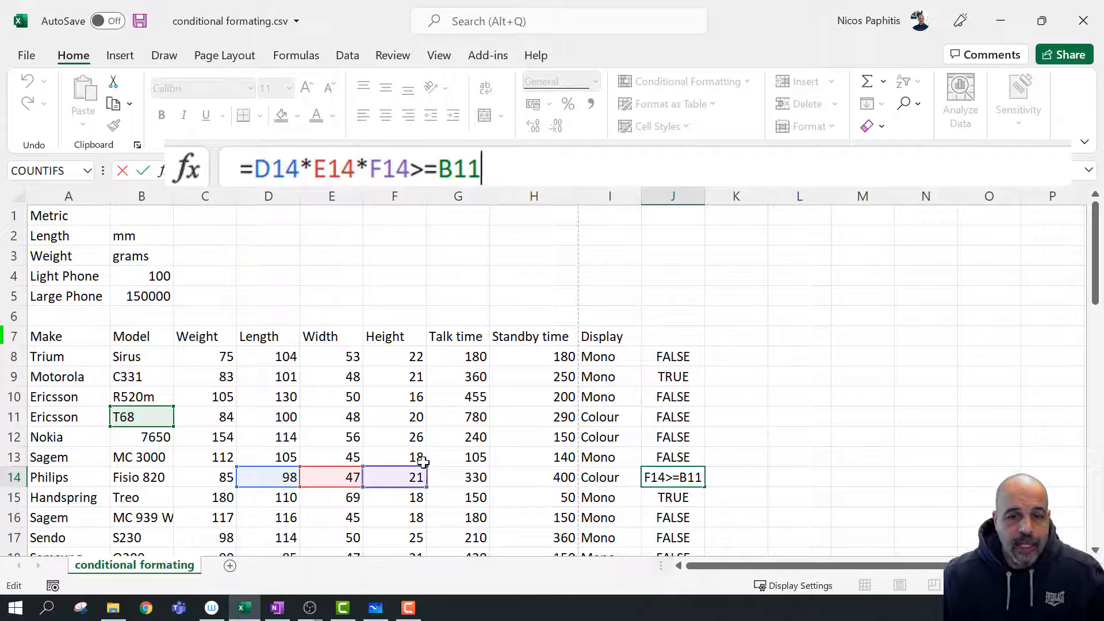
{"action": "mouse_move", "coordinate": [236, 490]}
{"action": "left_mouse_down"}
{"action": "mouse_move", "coordinate": [315, 468]}
{"action": "mouse_move", "coordinate": [429, 463]}
{"action": "left_mouse_up"}
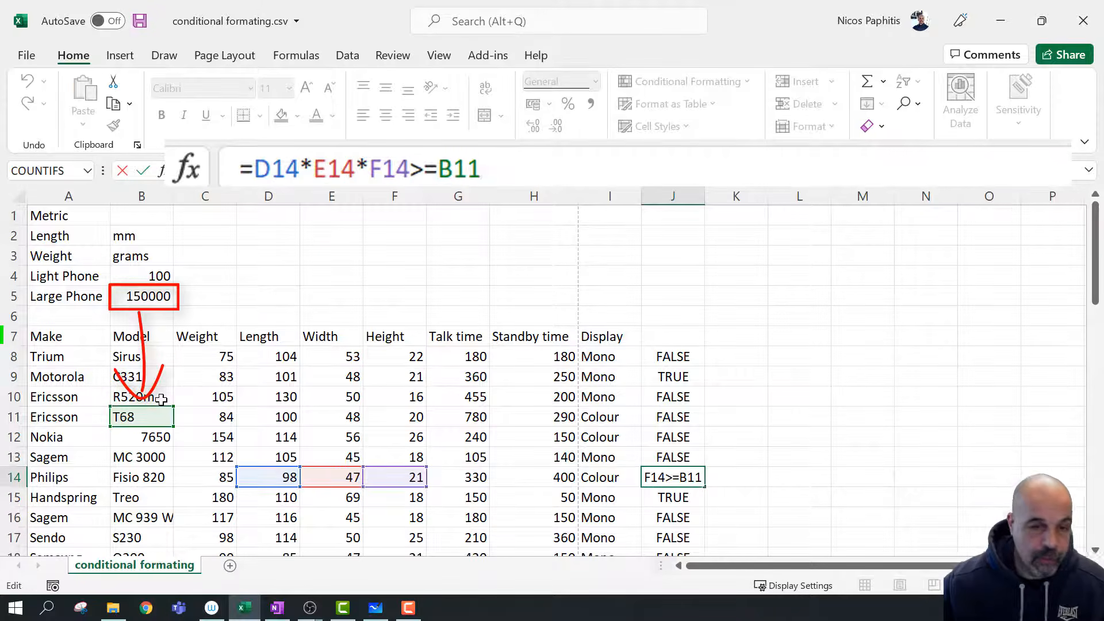
{"action": "key", "text": "ctrl+Return"}
Make the Large Phone threshold reference in J8's formula absolute as $B$5
{"action": "left_click", "coordinate": [698, 354]}
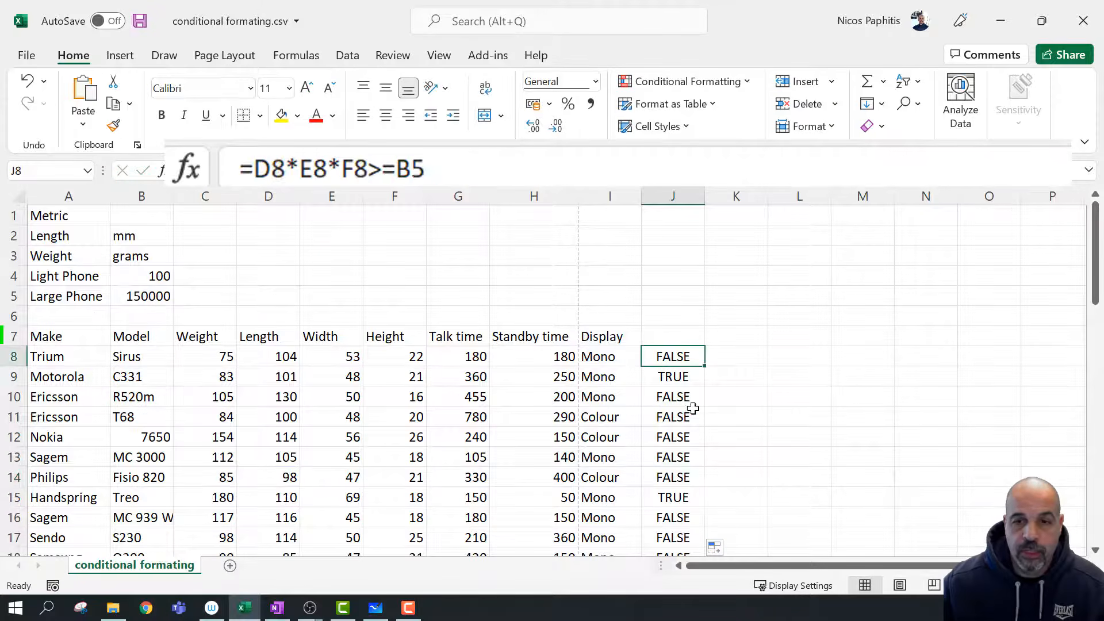
{"action": "double_click", "coordinate": [409, 168]}
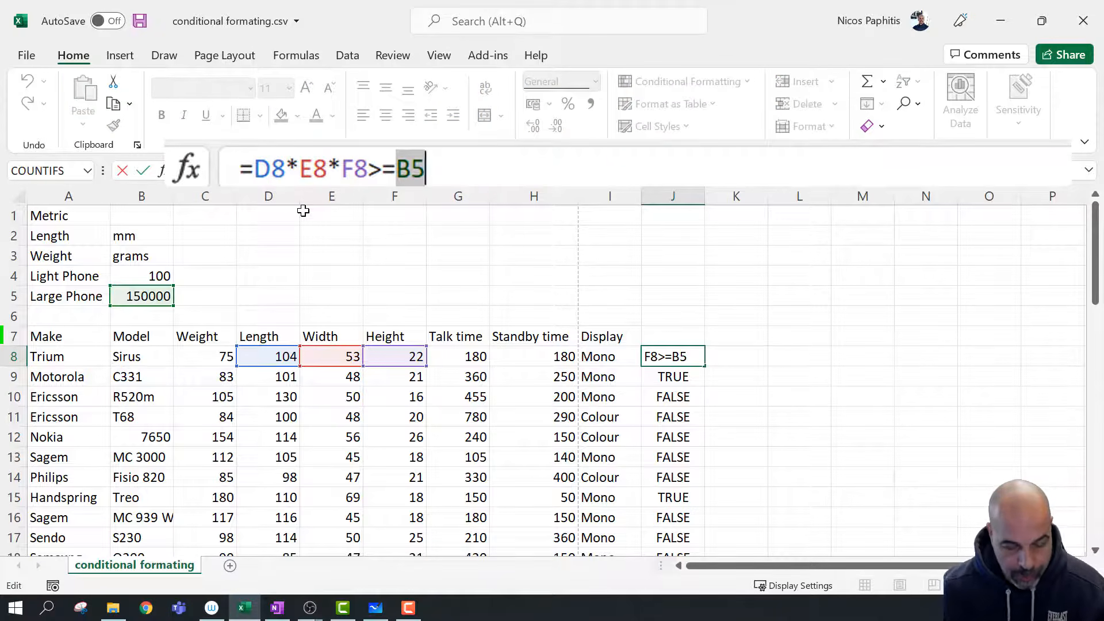
{"action": "key", "text": "F4"}
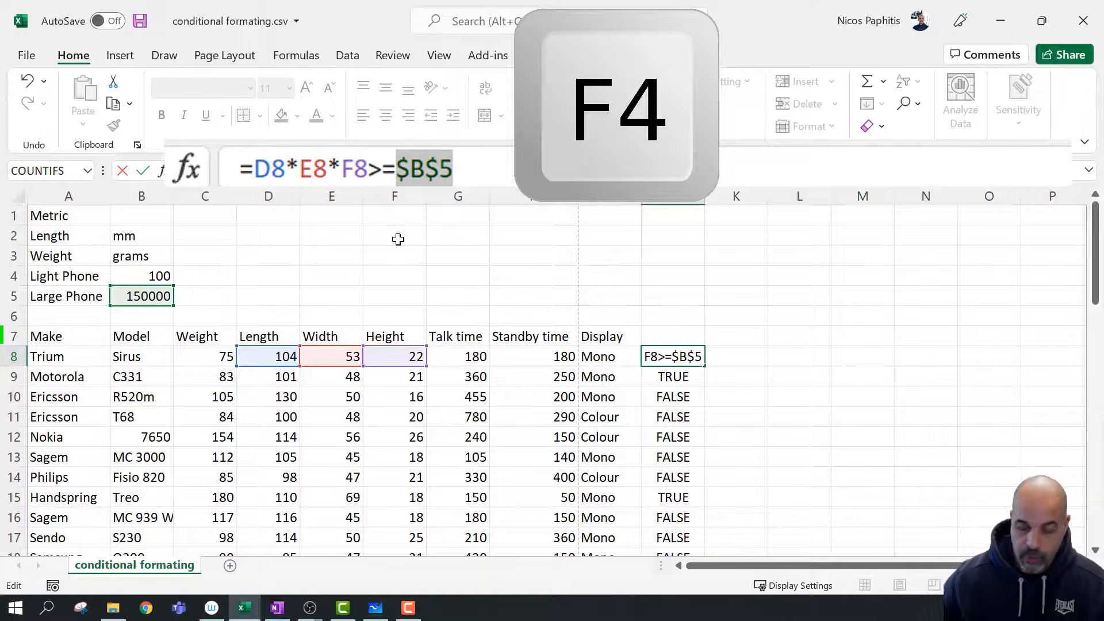
{"action": "key", "text": "Return"}
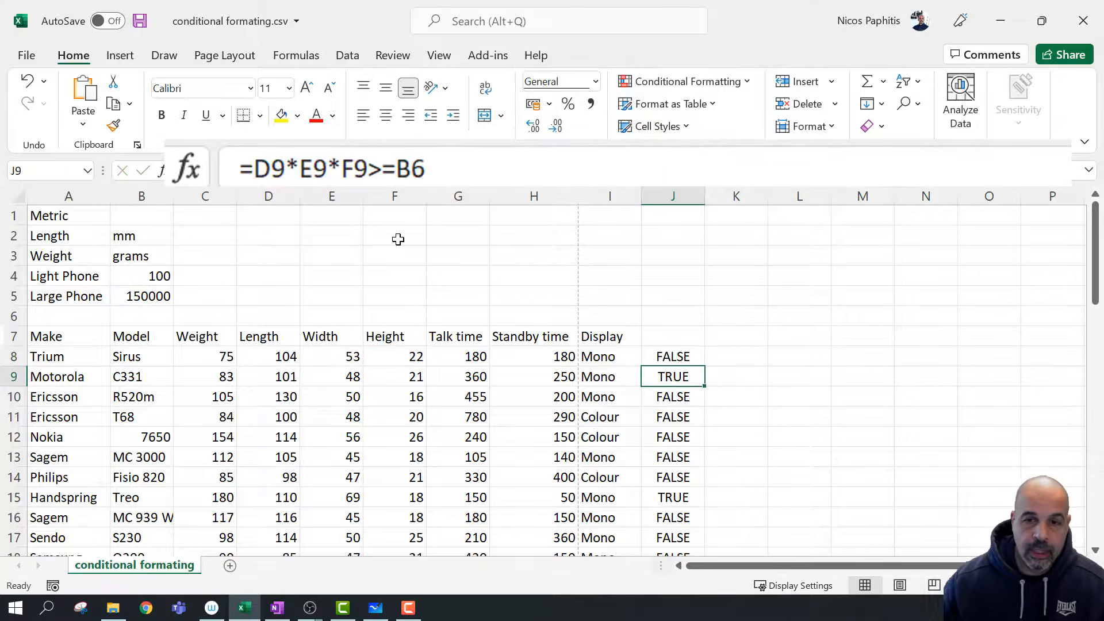
Fill the corrected J8 formula down column J for all phones and check the copy in J15
{"action": "left_click", "coordinate": [692, 360]}
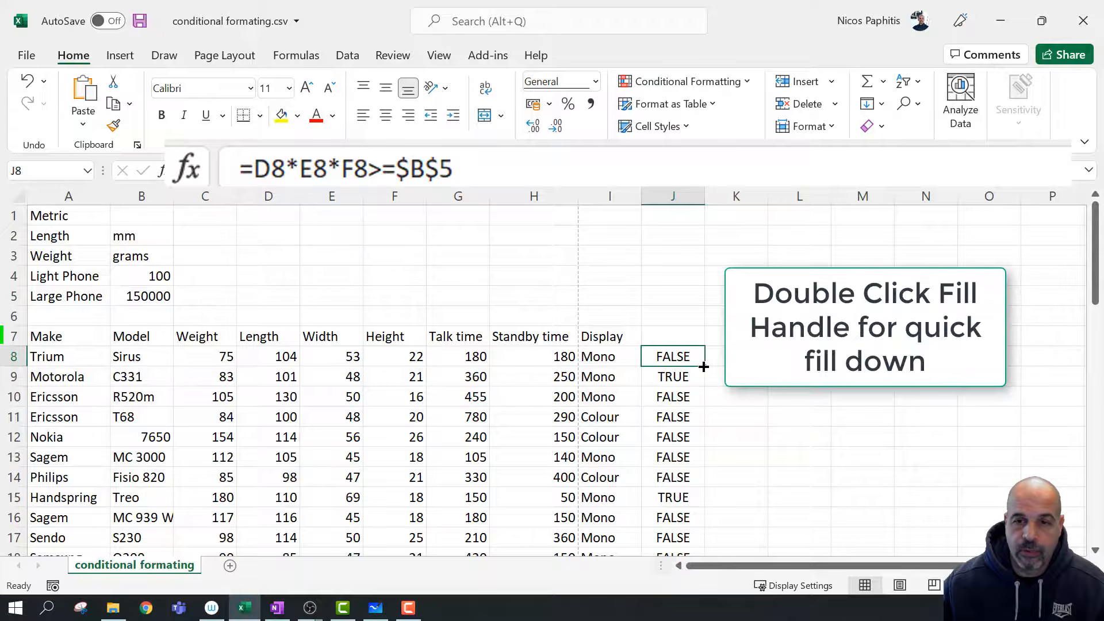
{"action": "double_click", "coordinate": [704, 367]}
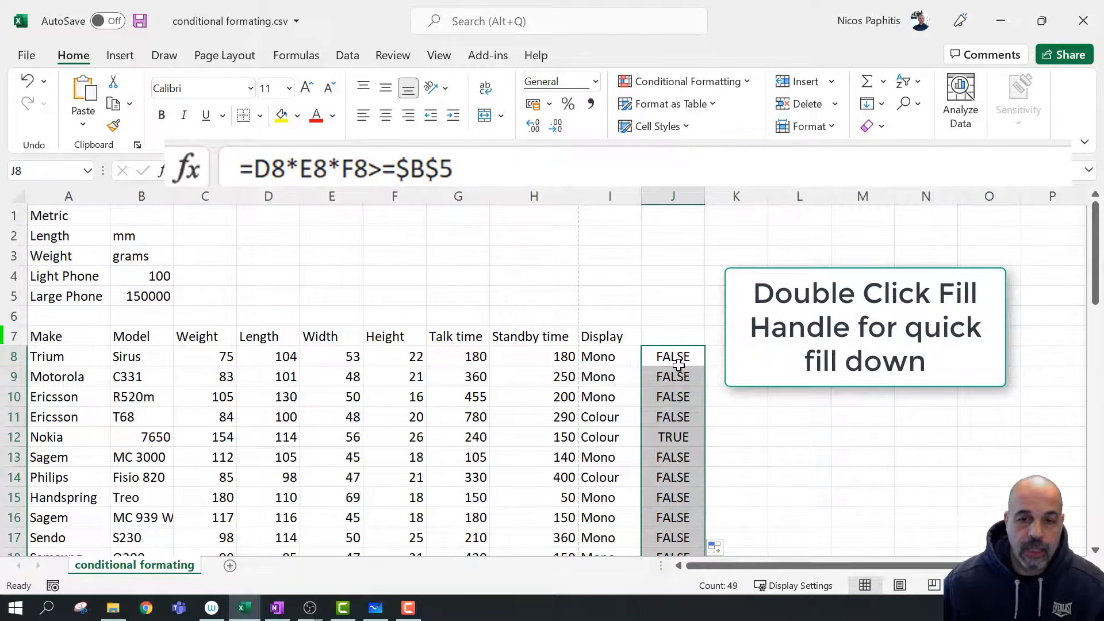
{"action": "left_click", "coordinate": [664, 497]}
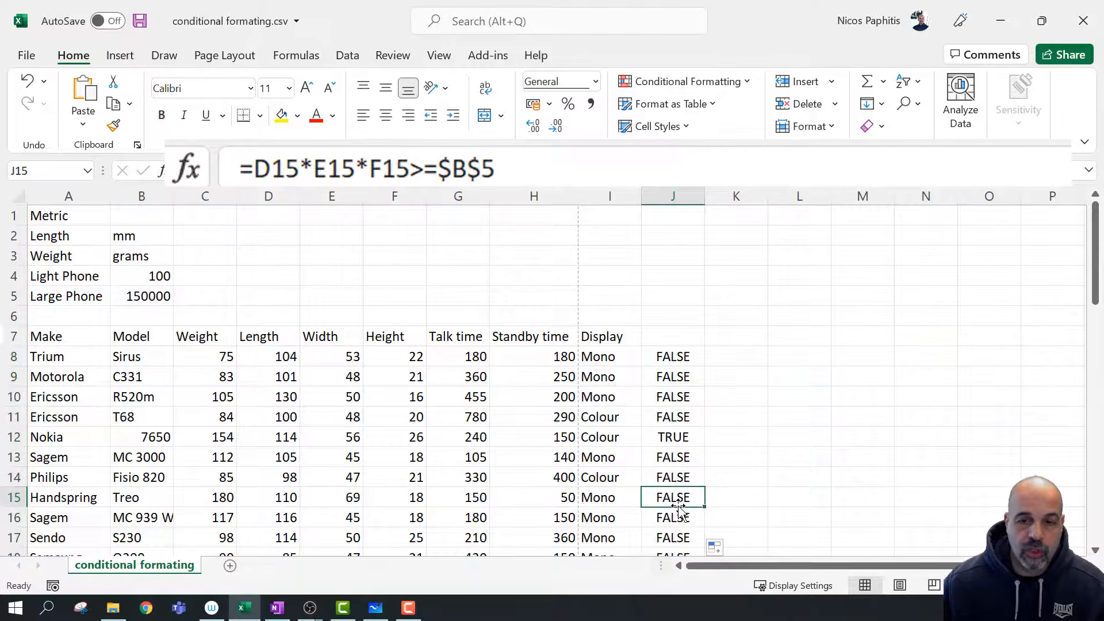
{"action": "left_click", "coordinate": [565, 171]}
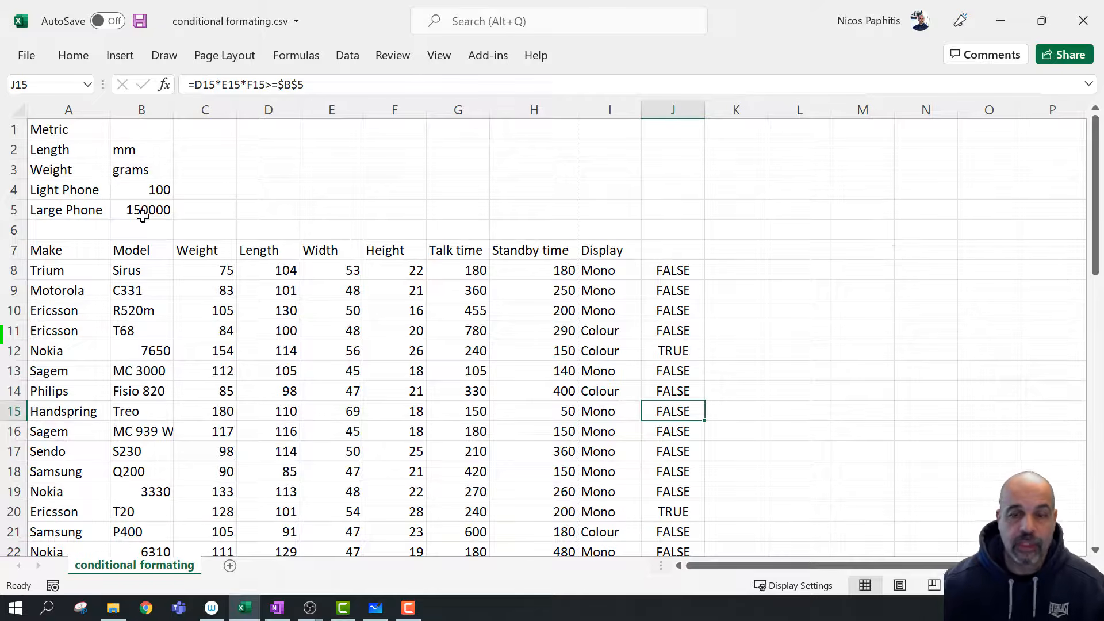
Select the volume test results from J8 through J56
{"action": "left_click", "coordinate": [673, 267]}
{"action": "scroll", "coordinate": [690, 323], "scroll_direction": "down", "scroll_amount": 8}
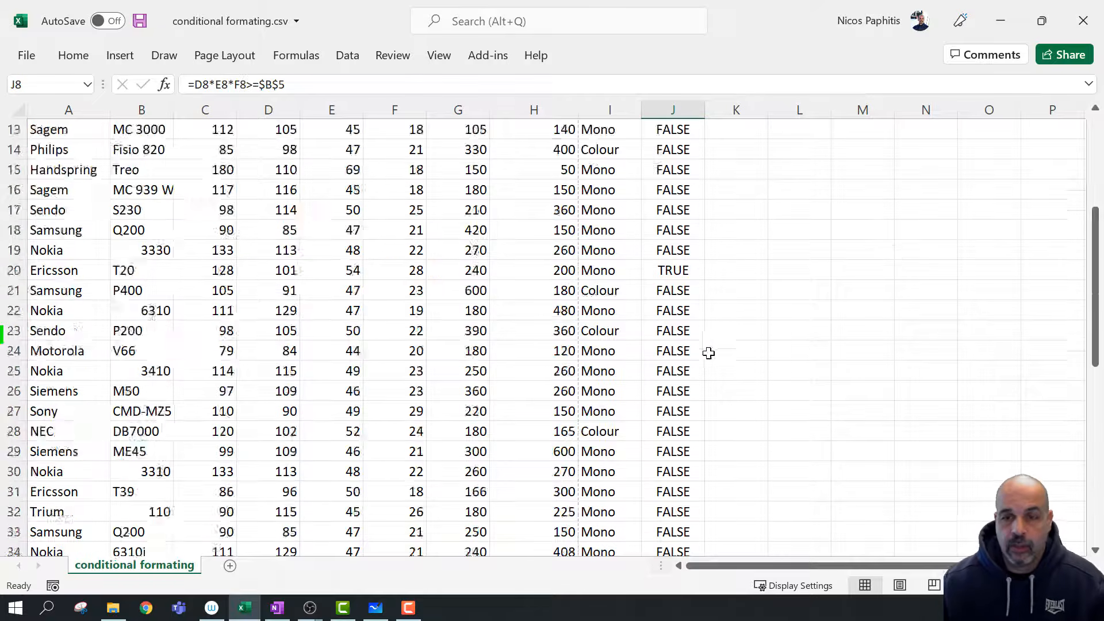
{"action": "scroll", "coordinate": [698, 375], "scroll_direction": "down", "scroll_amount": 7}
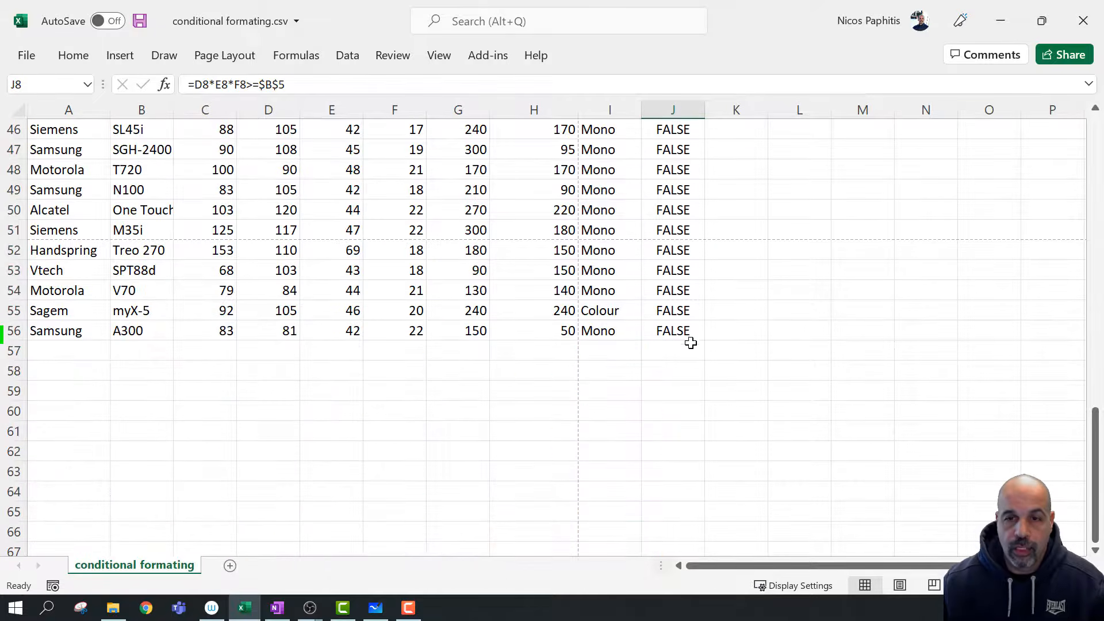
{"action": "left_click", "coordinate": [691, 331], "text": "shift"}
{"action": "scroll", "coordinate": [736, 434], "scroll_direction": "up", "scroll_amount": 15}
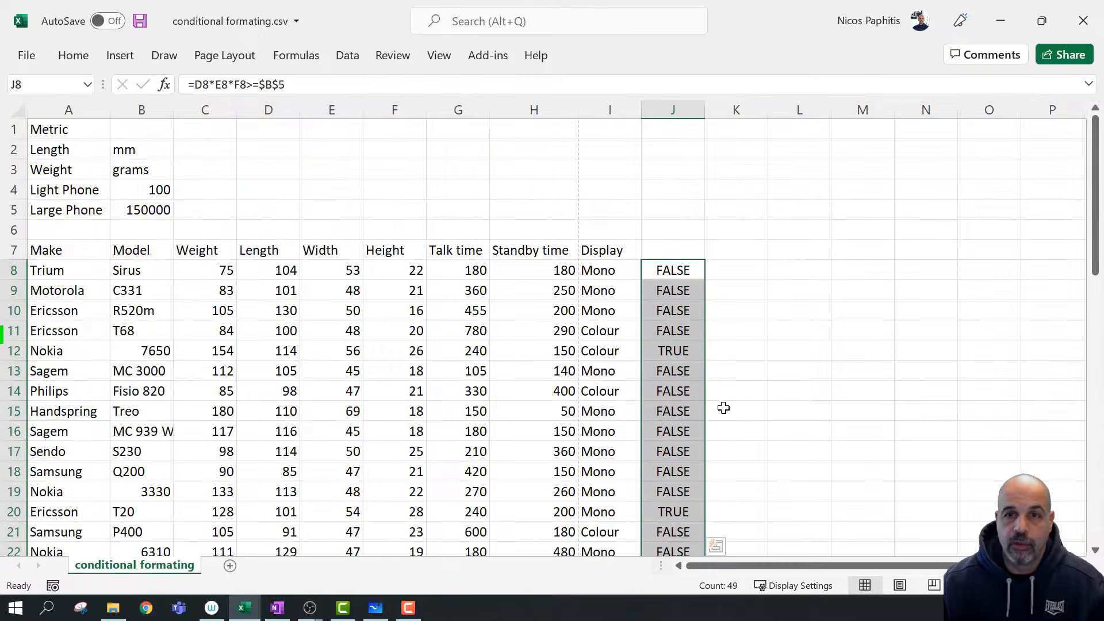
Set up a new conditional formatting rule for the selected results that formats only cells with a value equal to True
{"action": "left_click", "coordinate": [73, 56]}
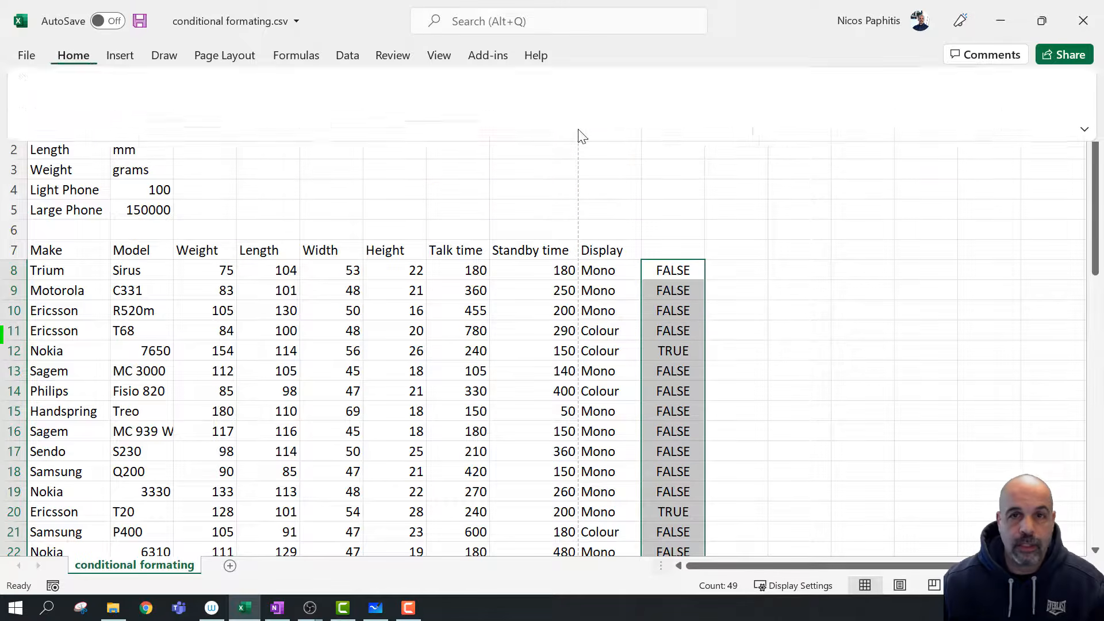
{"action": "left_click", "coordinate": [706, 83]}
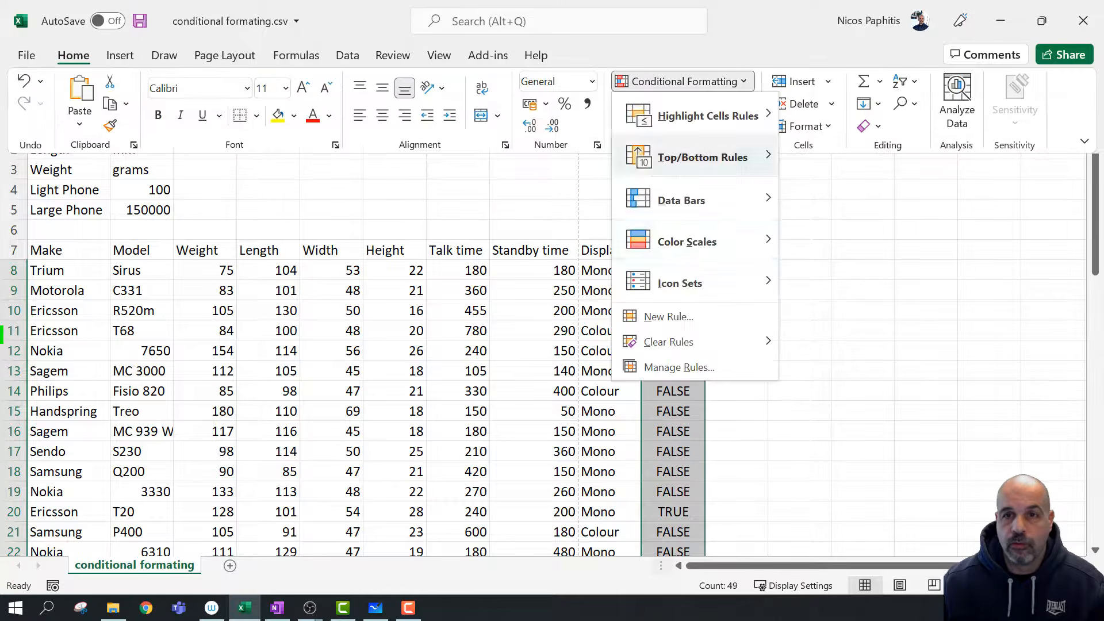
{"action": "left_click", "coordinate": [712, 325]}
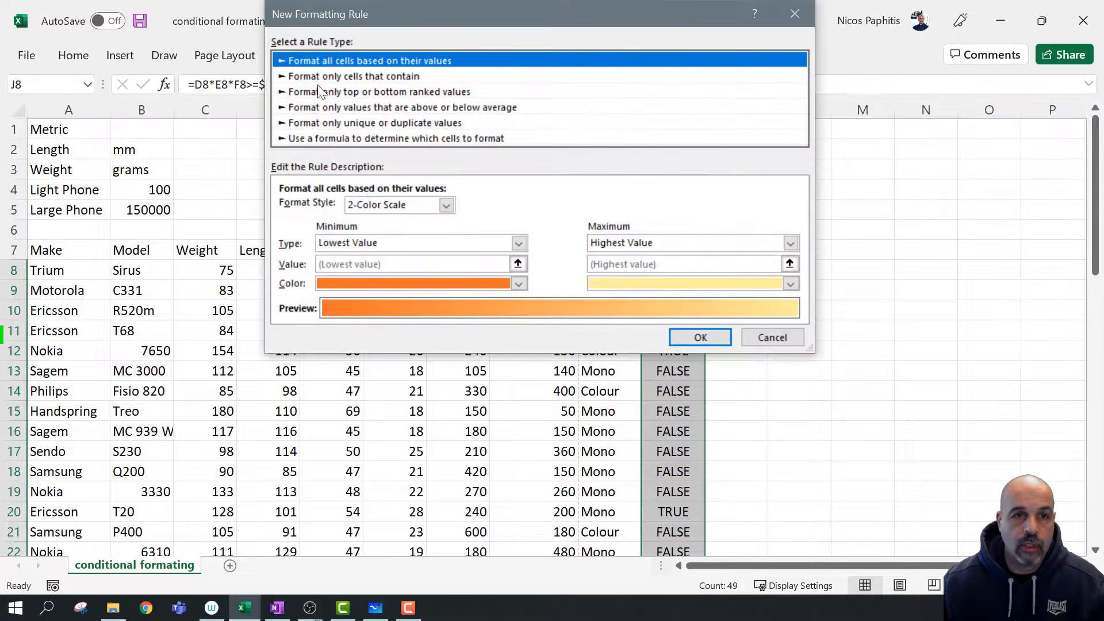
{"action": "left_click", "coordinate": [351, 76]}
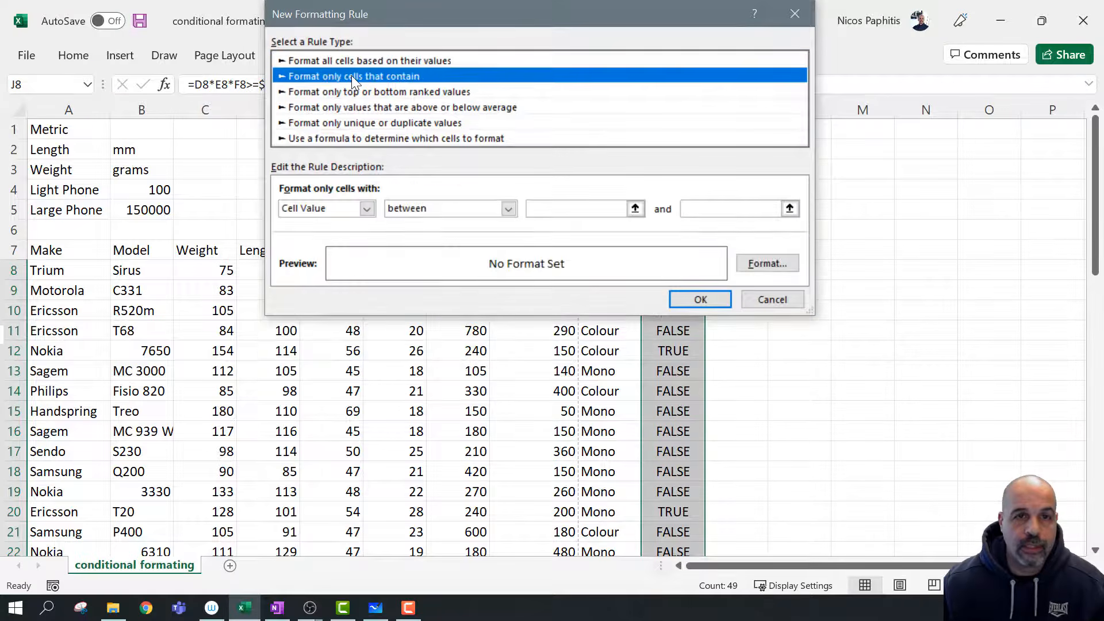
{"action": "left_click", "coordinate": [436, 212]}
{"action": "left_click", "coordinate": [432, 246]}
{"action": "left_click", "coordinate": [562, 212]}
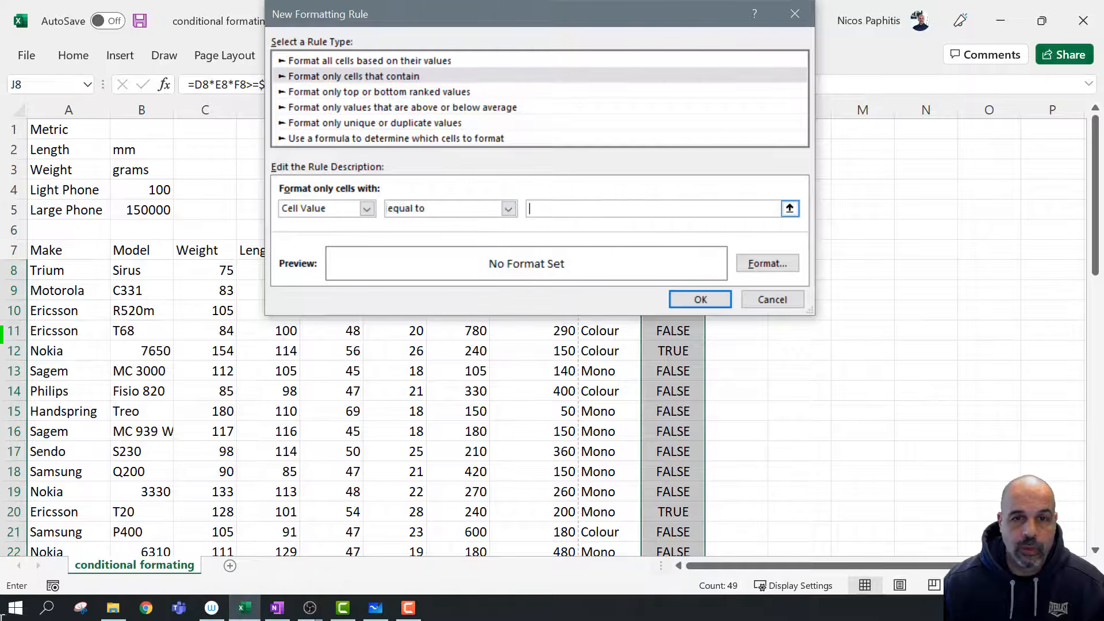
{"action": "type", "text": "True"}
Give the rule for True values a light orange fill, apply it, and check the highlighting down column J
{"action": "left_click", "coordinate": [768, 264]}
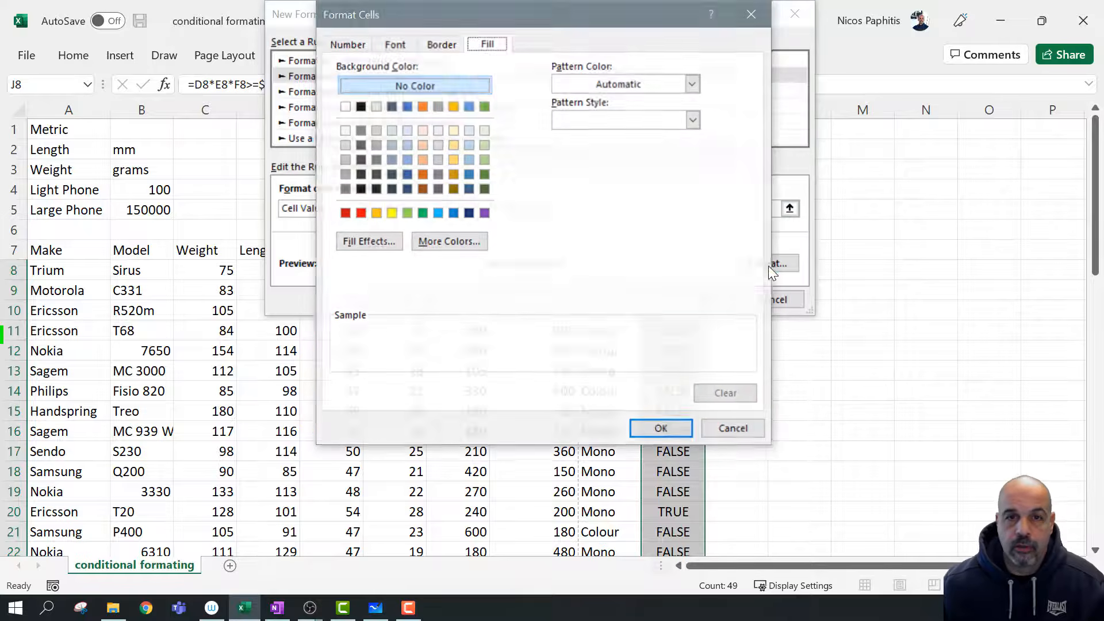
{"action": "left_click", "coordinate": [423, 160]}
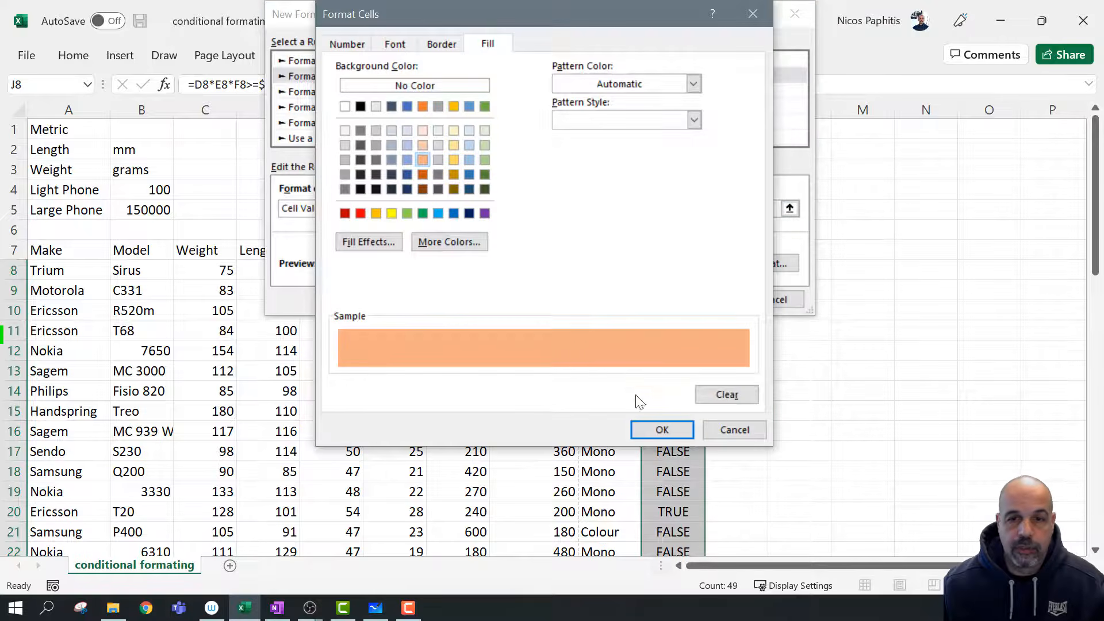
{"action": "left_click", "coordinate": [658, 432]}
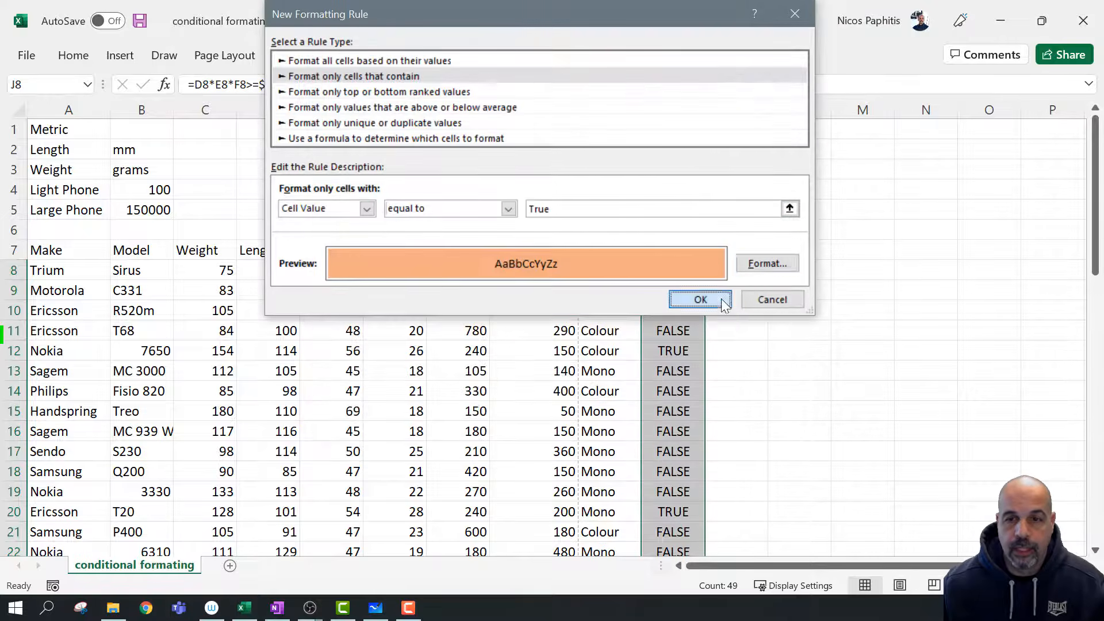
{"action": "left_click", "coordinate": [719, 299]}
{"action": "scroll", "coordinate": [752, 400], "scroll_direction": "down", "scroll_amount": 13}
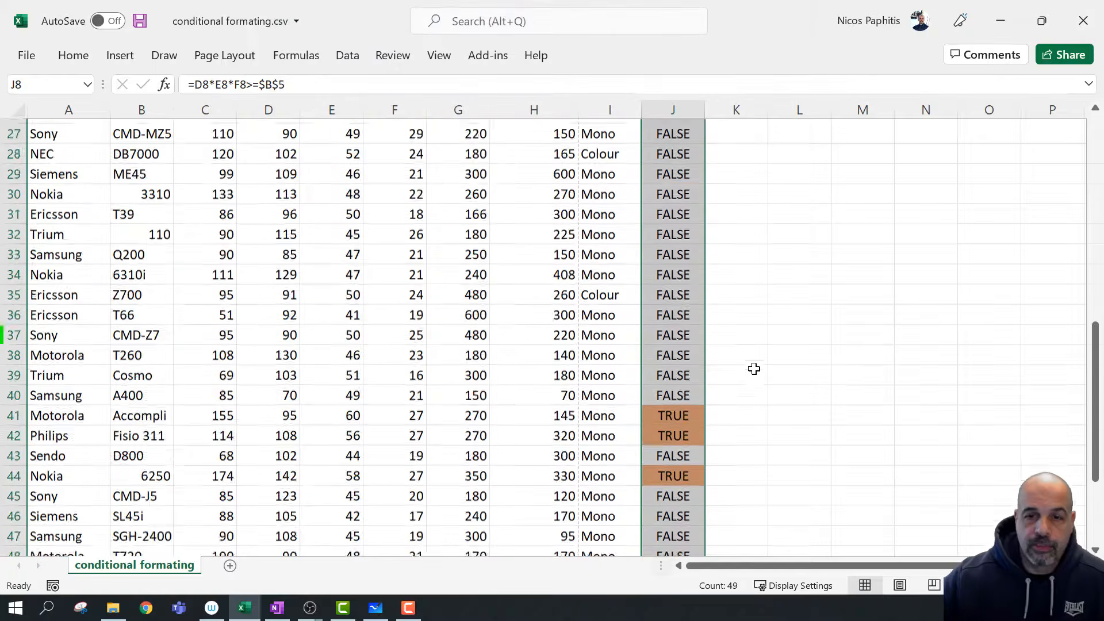
{"action": "scroll", "coordinate": [754, 369], "scroll_direction": "up", "scroll_amount": 13}
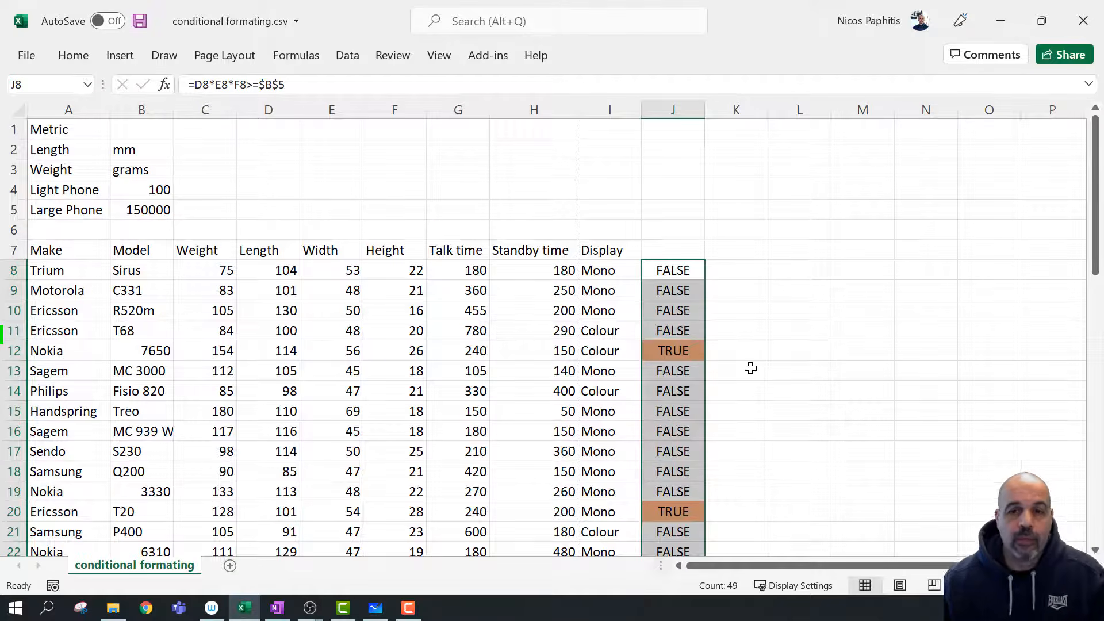
Examine the True result in J12 together with its phone's row from A12 to J12
{"action": "left_click", "coordinate": [654, 350]}
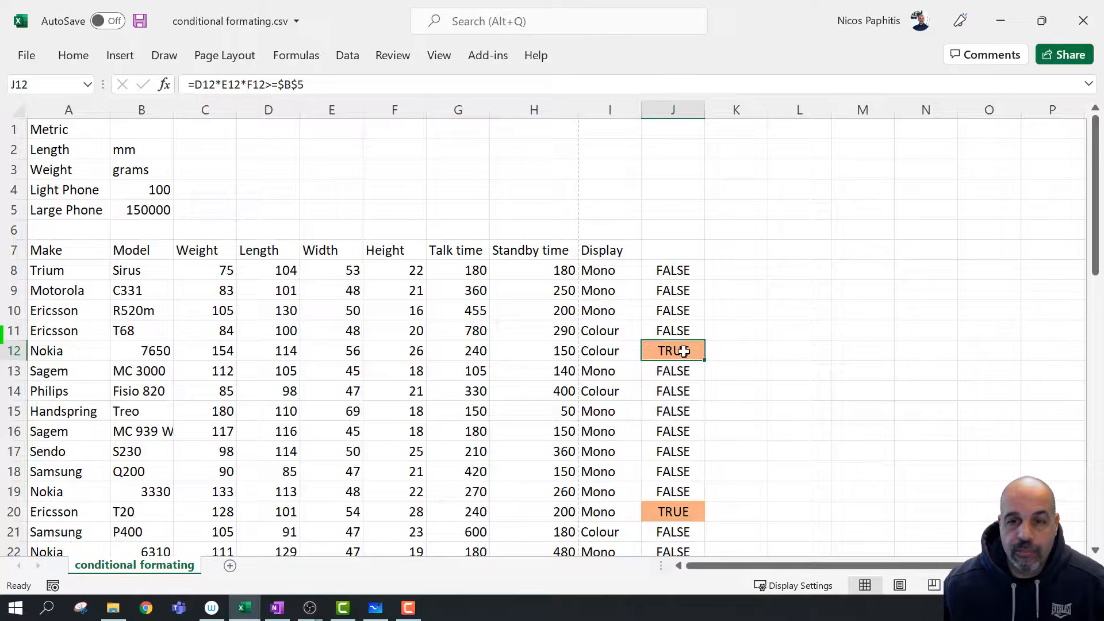
{"action": "left_click_drag", "start_coordinate": [684, 351], "coordinate": [30, 352]}
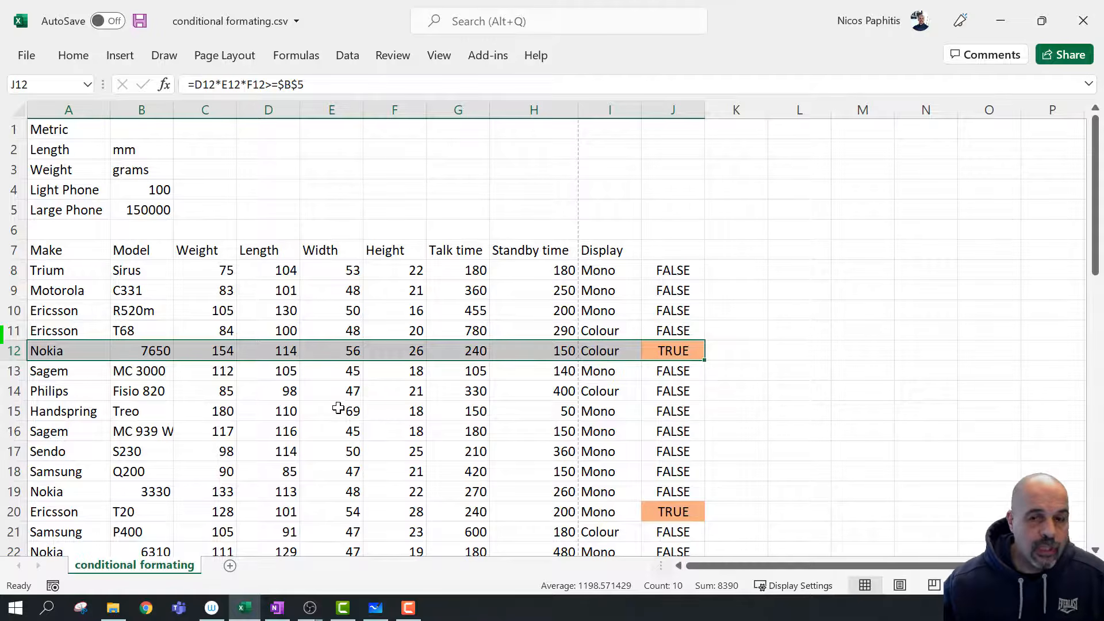
{"action": "left_click", "coordinate": [74, 354]}
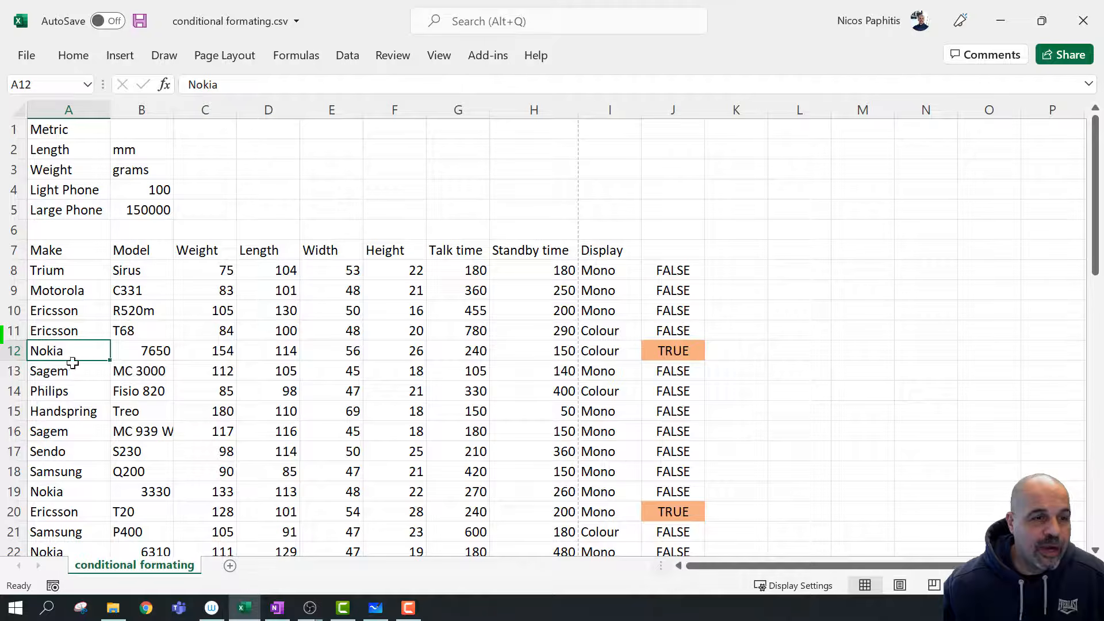
Select all the phone makes from A8 through A56
{"action": "left_click_drag", "start_coordinate": [65, 270], "coordinate": [46, 469]}
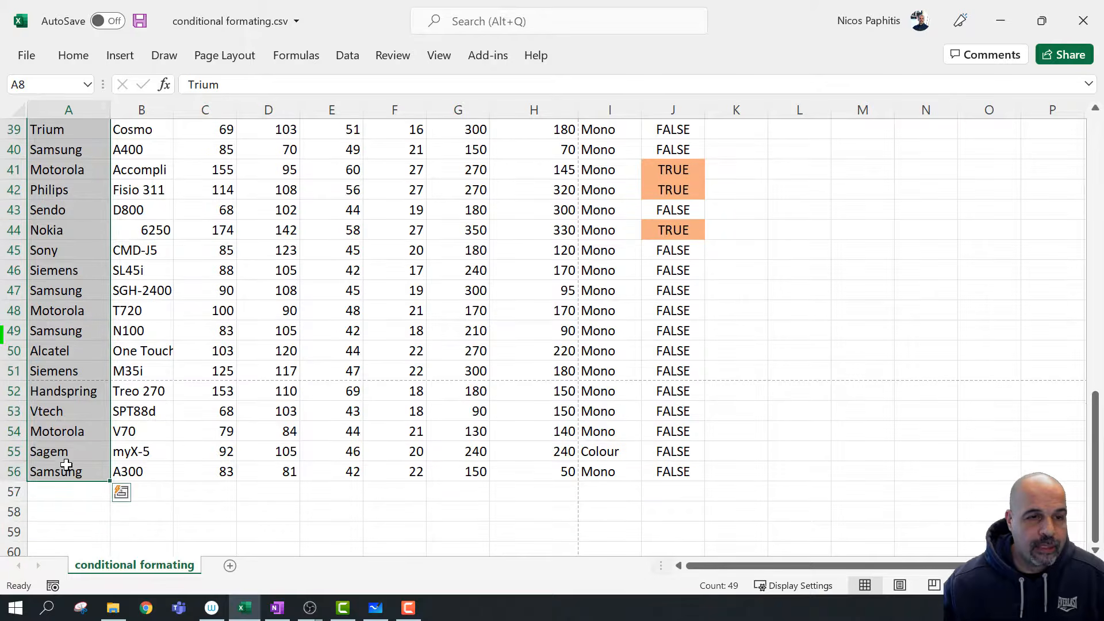
{"action": "scroll", "coordinate": [203, 441], "scroll_direction": "up", "scroll_amount": 2}
{"action": "scroll", "coordinate": [202, 441], "scroll_direction": "up", "scroll_amount": 10}
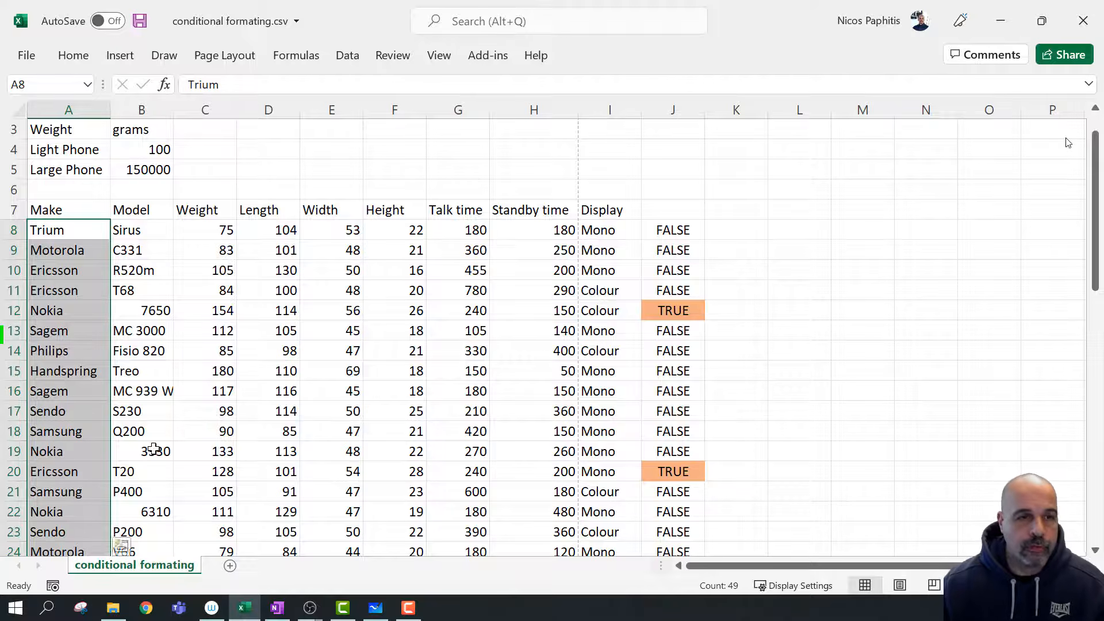
{"action": "scroll", "coordinate": [95, 372], "scroll_direction": "up", "scroll_amount": 2}
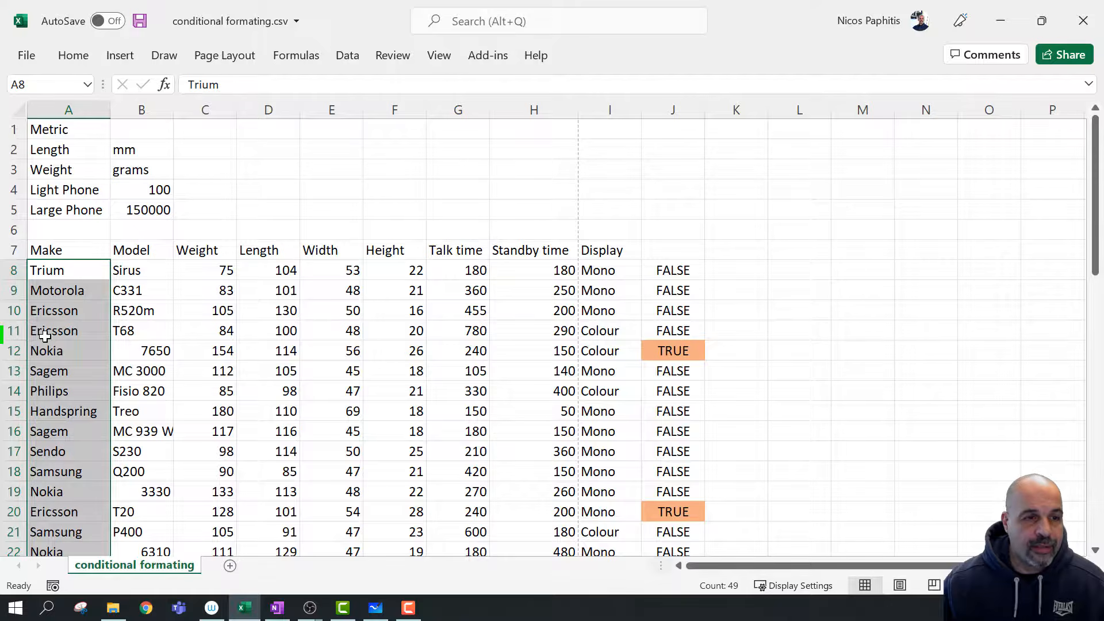
{"action": "scroll", "coordinate": [54, 375], "scroll_direction": "down", "scroll_amount": 6}
{"action": "scroll", "coordinate": [53, 375], "scroll_direction": "up", "scroll_amount": 6}
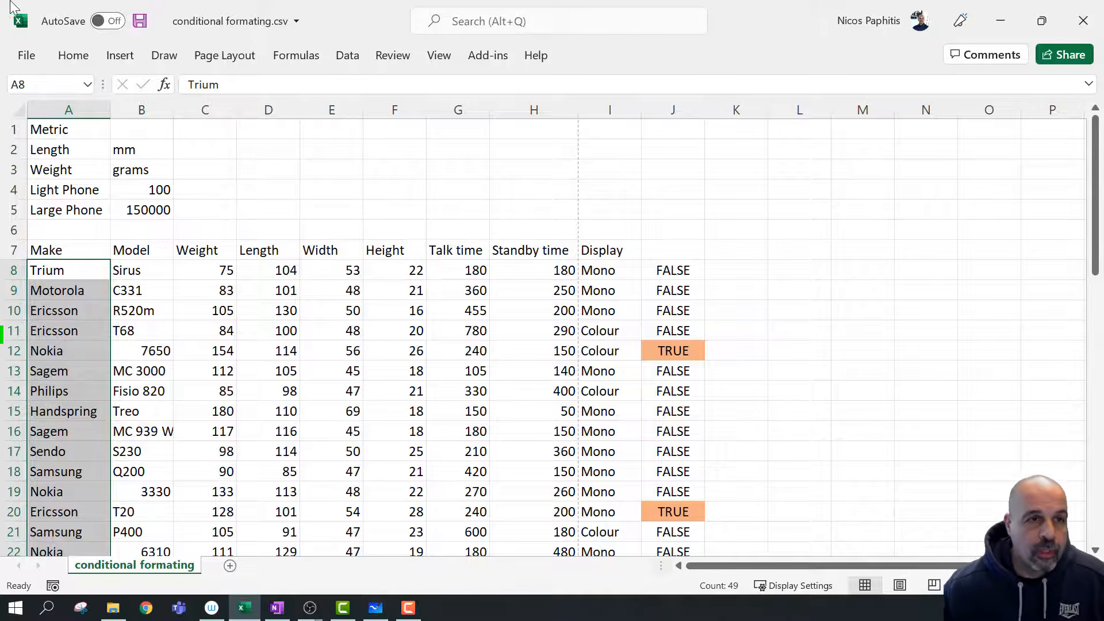
Set up a new conditional formatting rule for the selected makes that uses a formula to determine which cells to format
{"action": "left_click", "coordinate": [73, 55]}
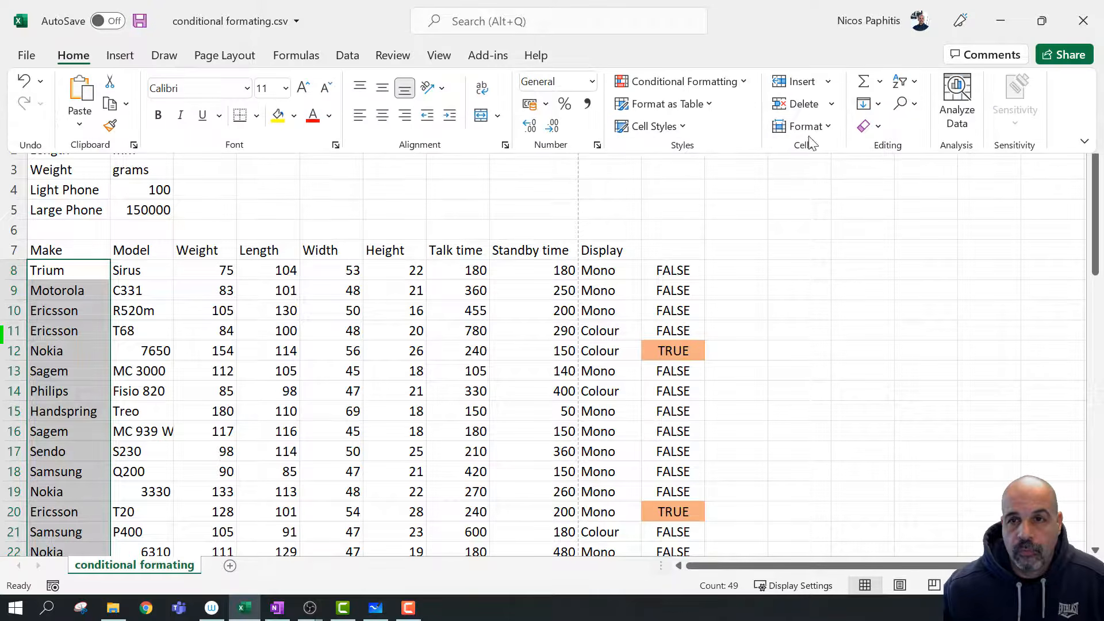
{"action": "left_click", "coordinate": [721, 83]}
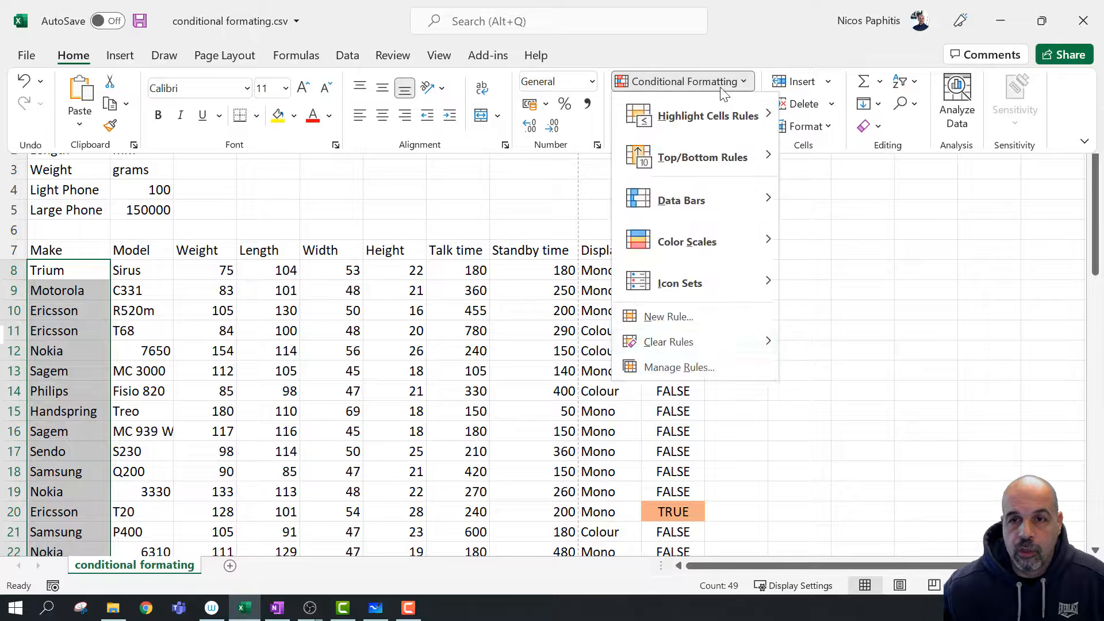
{"action": "left_click", "coordinate": [693, 315]}
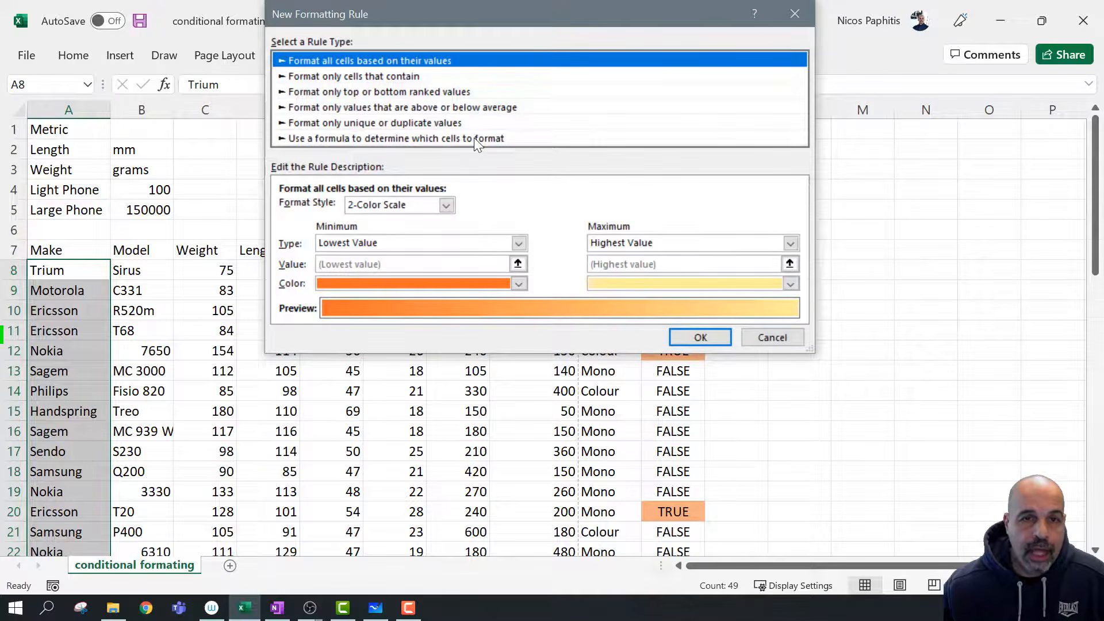
{"action": "left_click", "coordinate": [474, 138]}
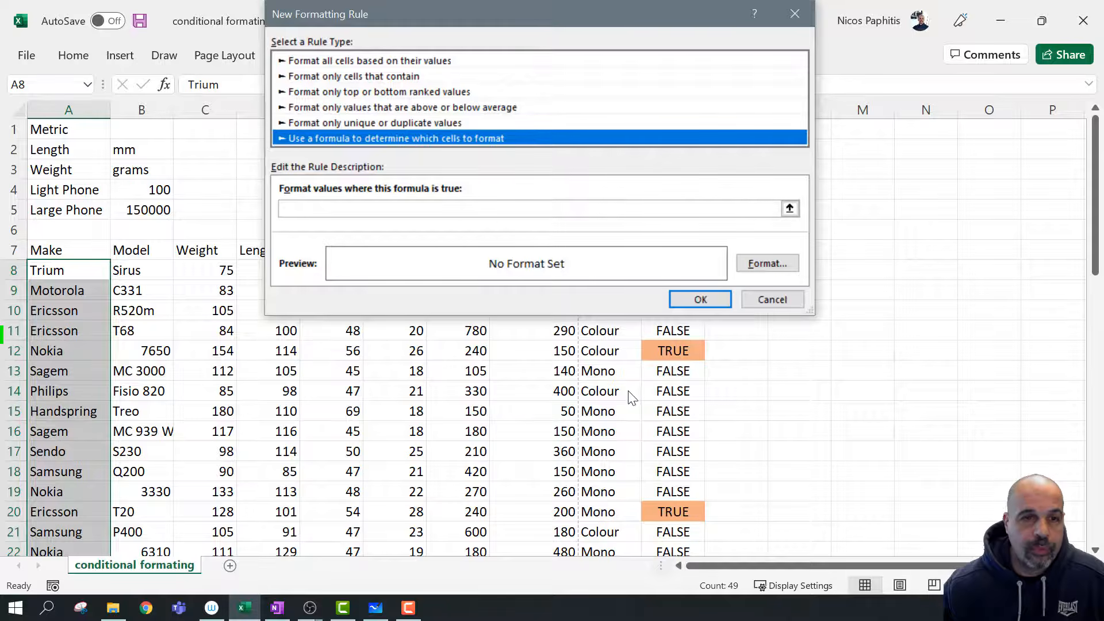
{"action": "left_click_drag", "start_coordinate": [499, 13], "coordinate": [687, 56]}
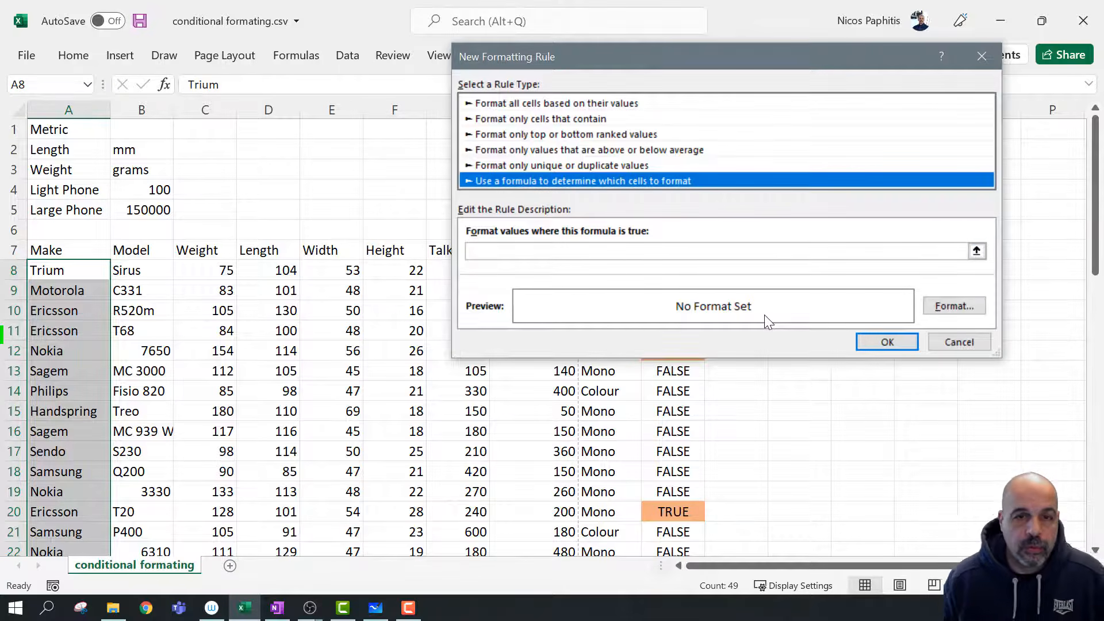
{"action": "left_click", "coordinate": [666, 251]}
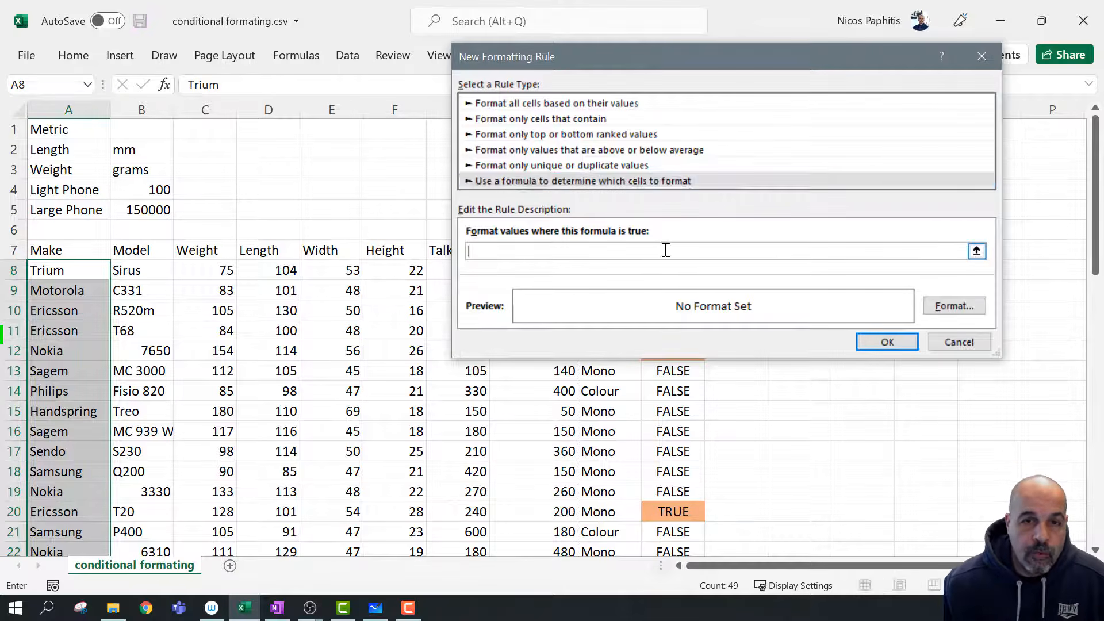
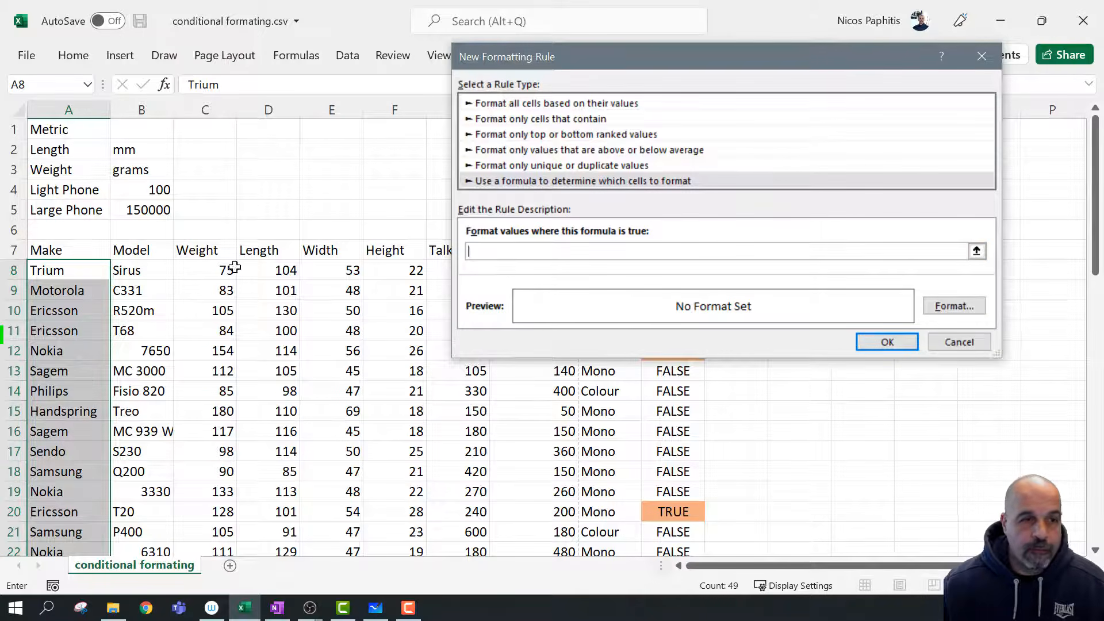
Enter the rule formula =$D$8*$E$8*$F$8>=$B$5, comparing length times width times height with the Large Phone threshold
{"action": "left_click", "coordinate": [265, 271]}
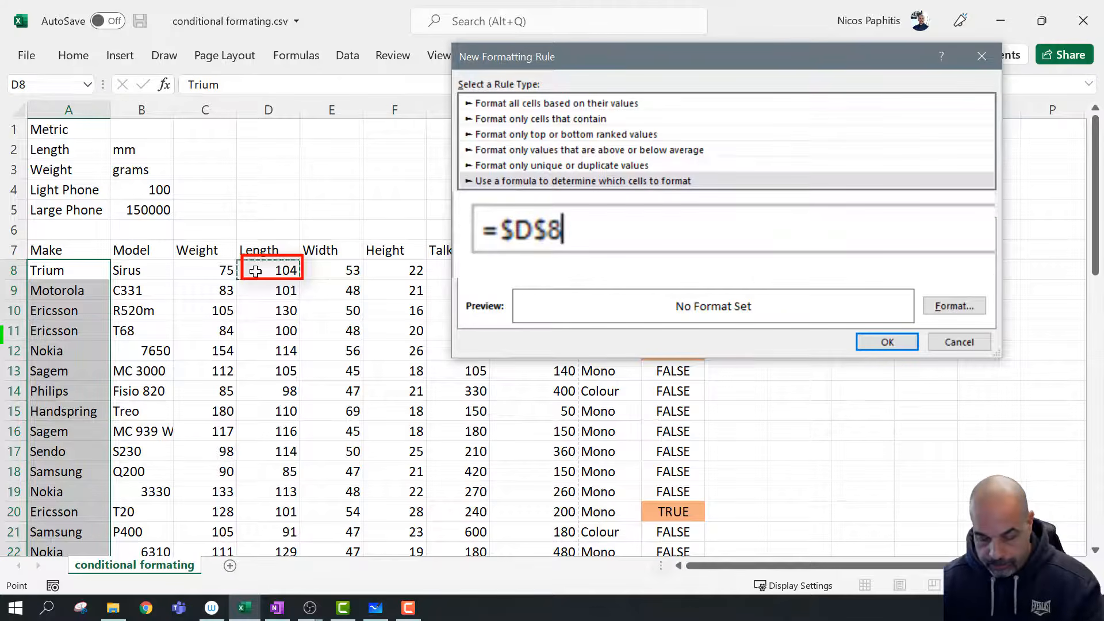
{"action": "type", "text": "*"}
{"action": "left_click", "coordinate": [331, 272]}
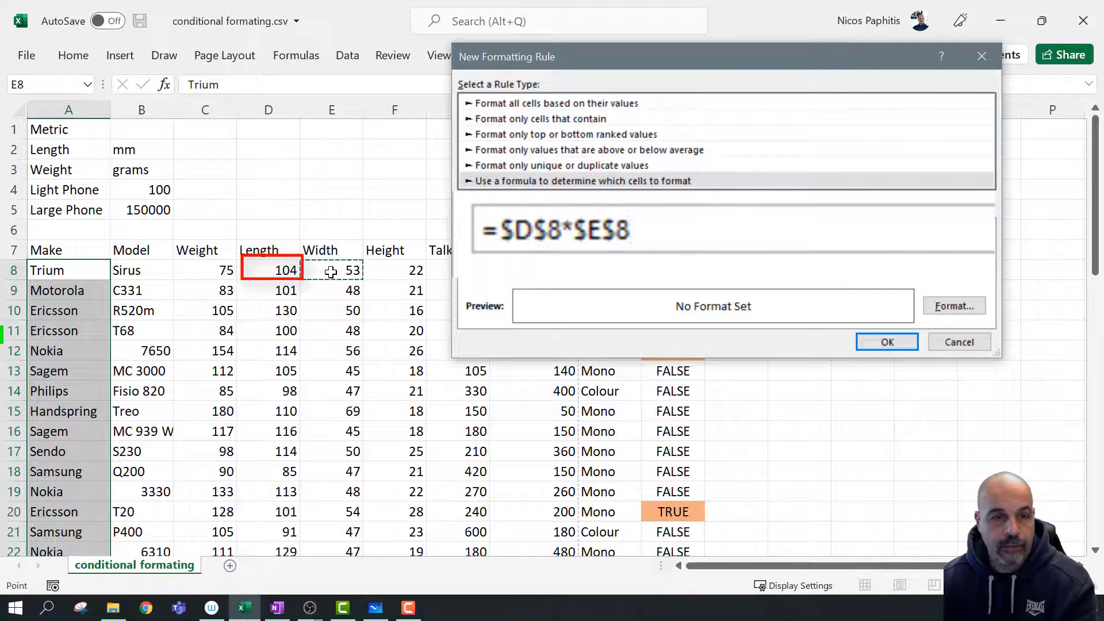
{"action": "type", "text": "*"}
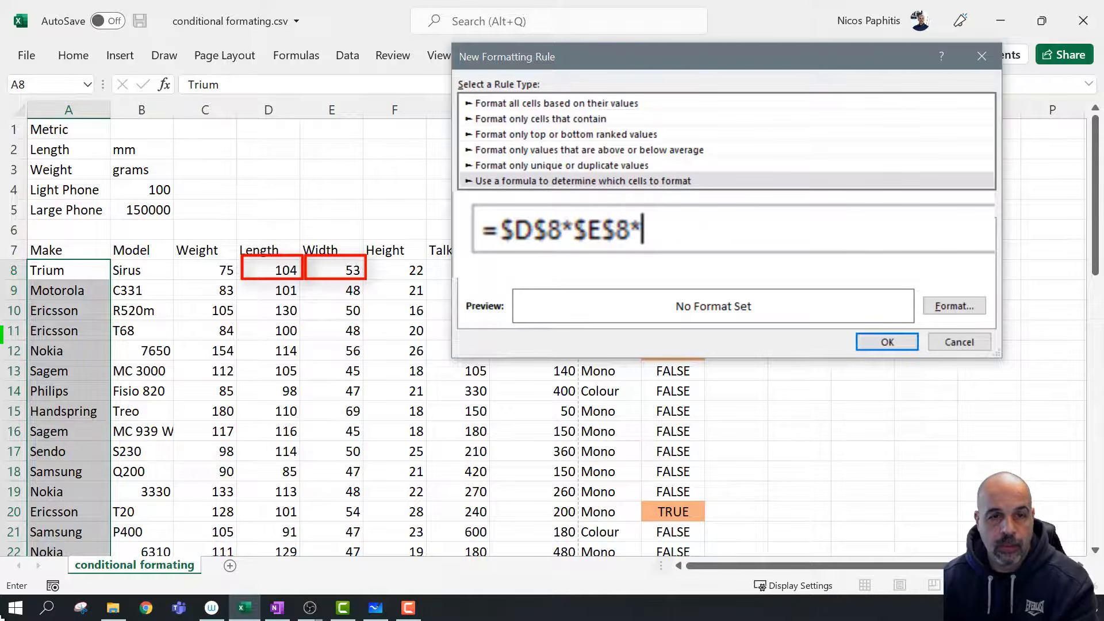
{"action": "left_click", "coordinate": [395, 268]}
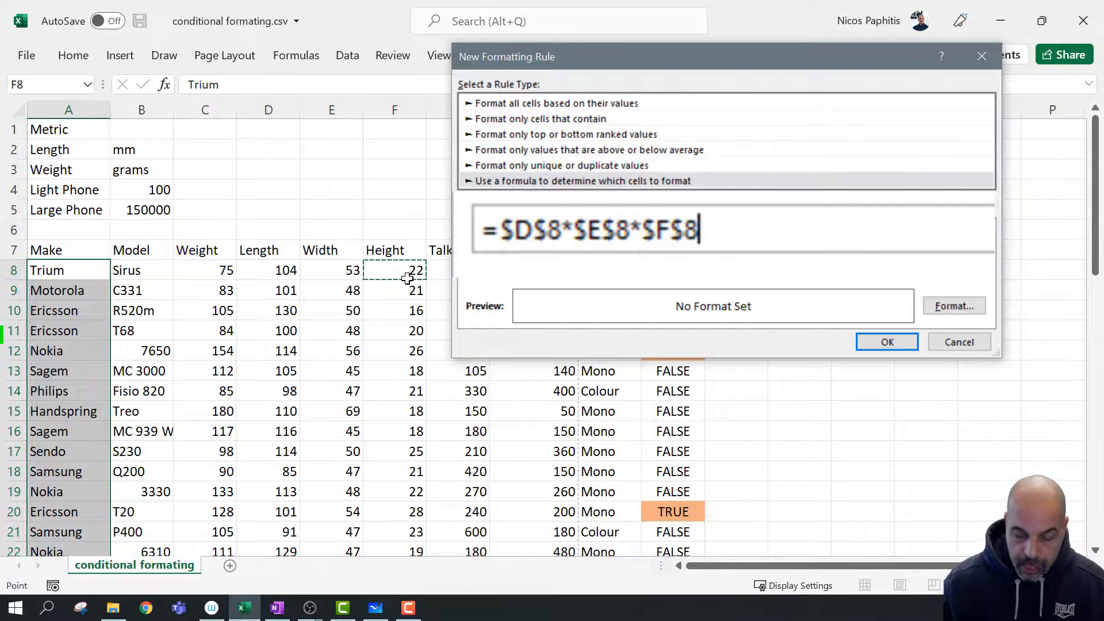
{"action": "type", "text": ">="}
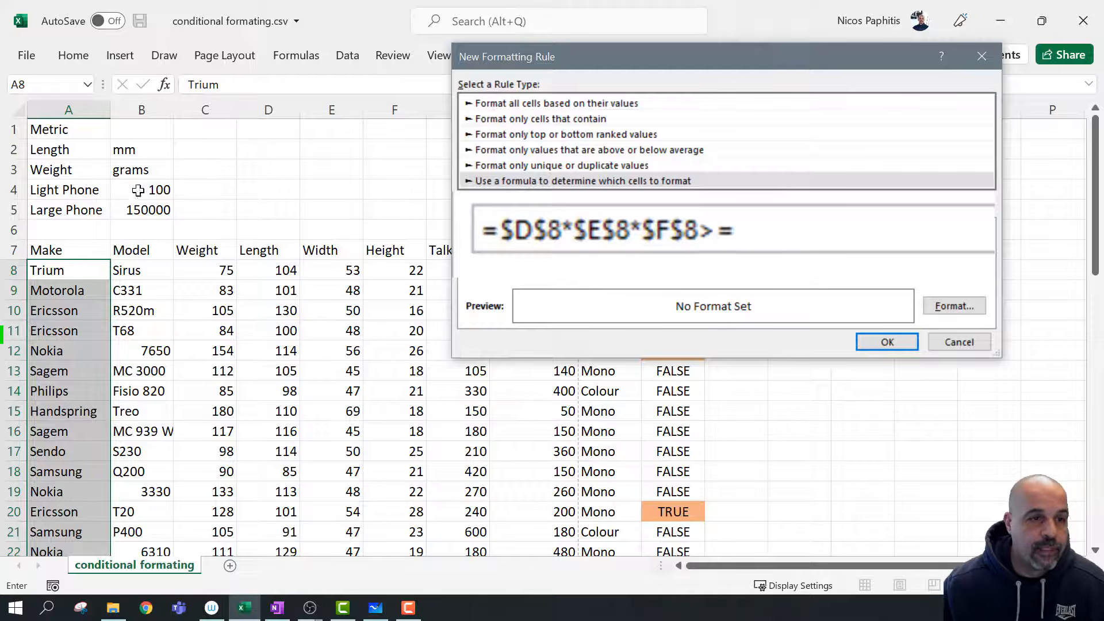
{"action": "left_click", "coordinate": [149, 222]}
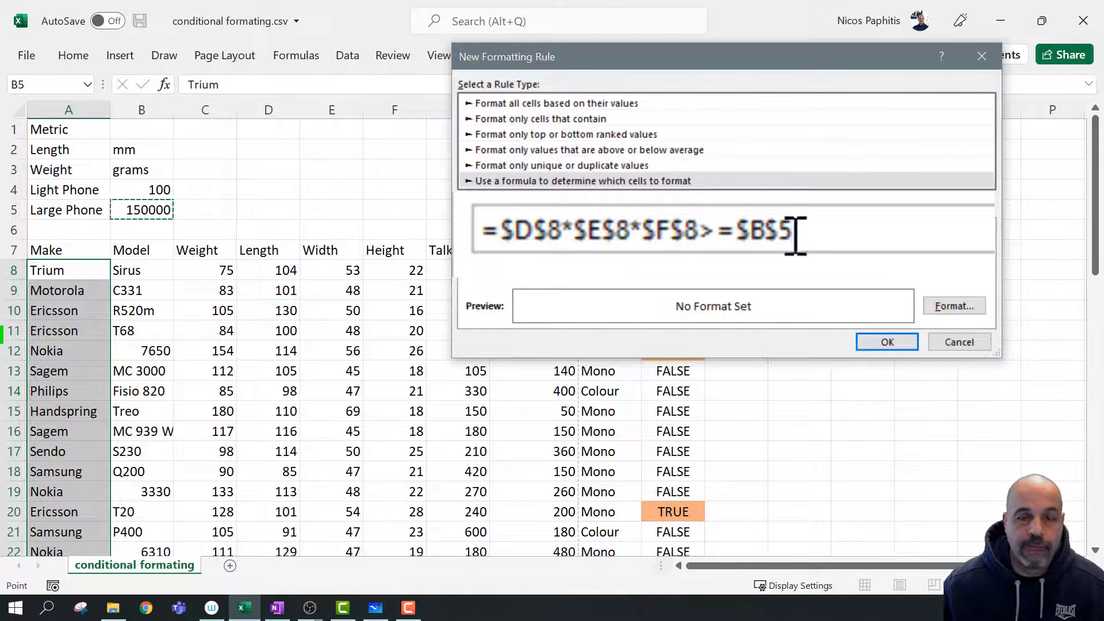
{"action": "left_click_drag", "start_coordinate": [807, 232], "coordinate": [736, 229]}
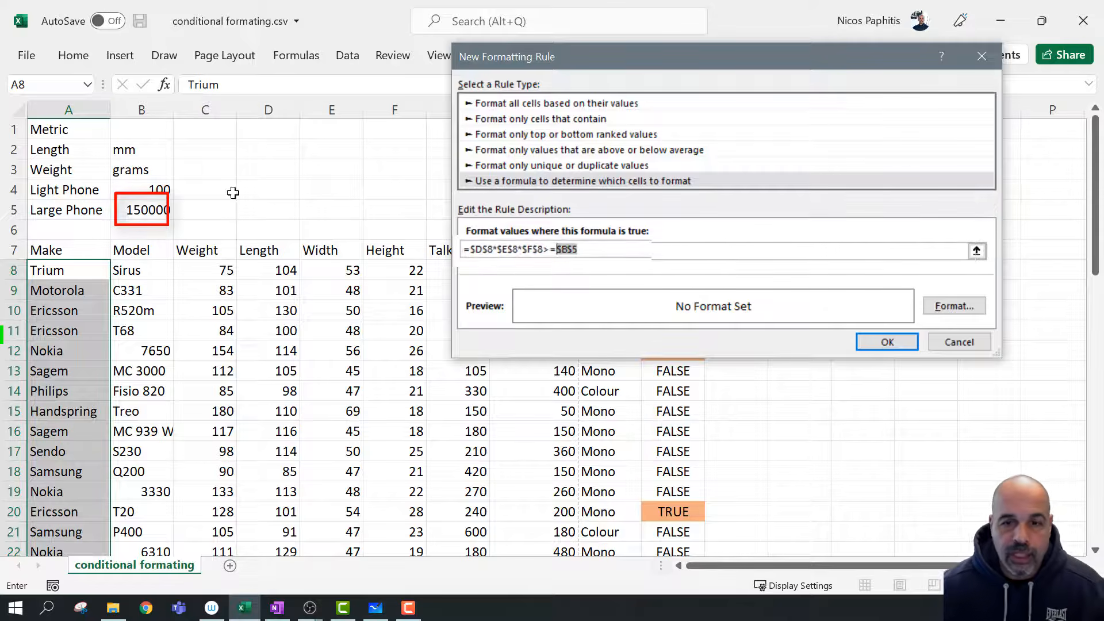
Give the formula rule a light gold fill and apply it to the selected makes
{"action": "left_click", "coordinate": [937, 303]}
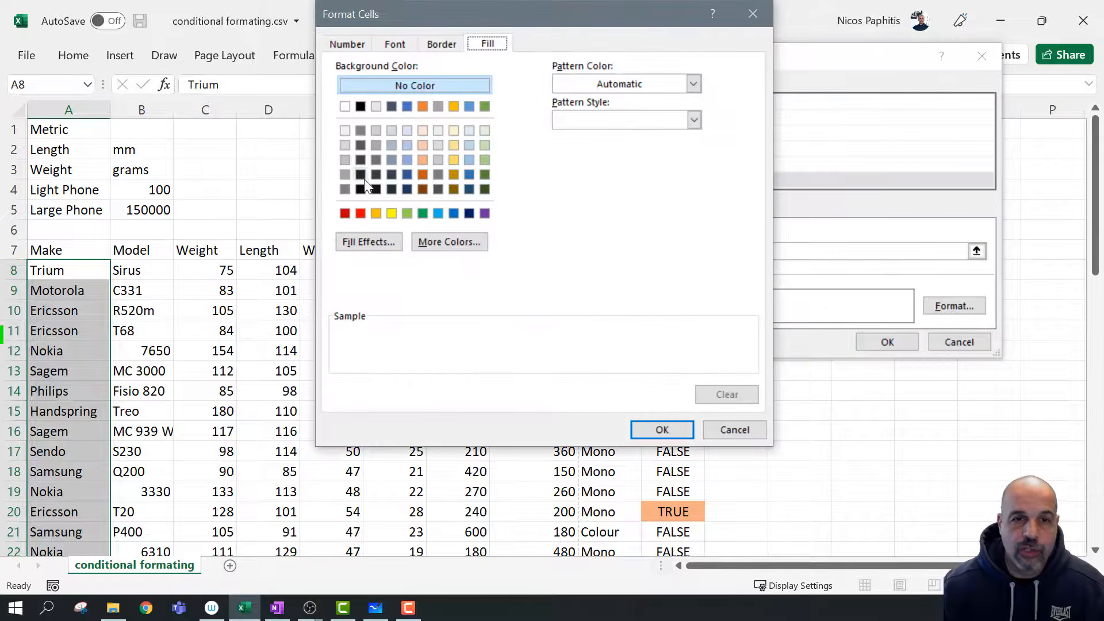
{"action": "left_click", "coordinate": [452, 160]}
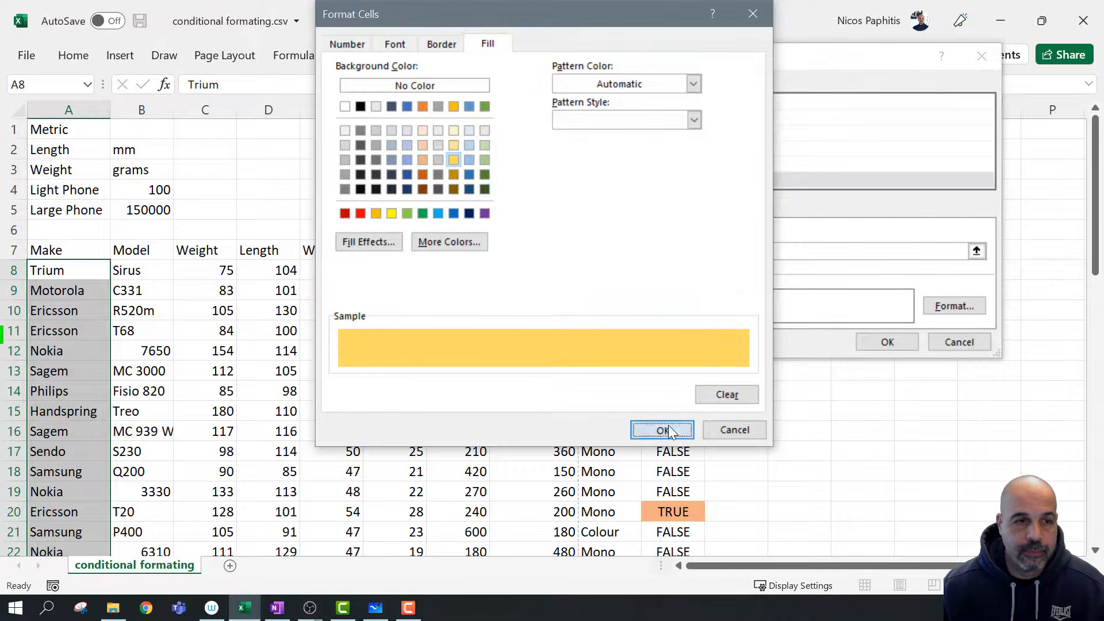
{"action": "left_click", "coordinate": [662, 430]}
{"action": "left_click", "coordinate": [887, 342]}
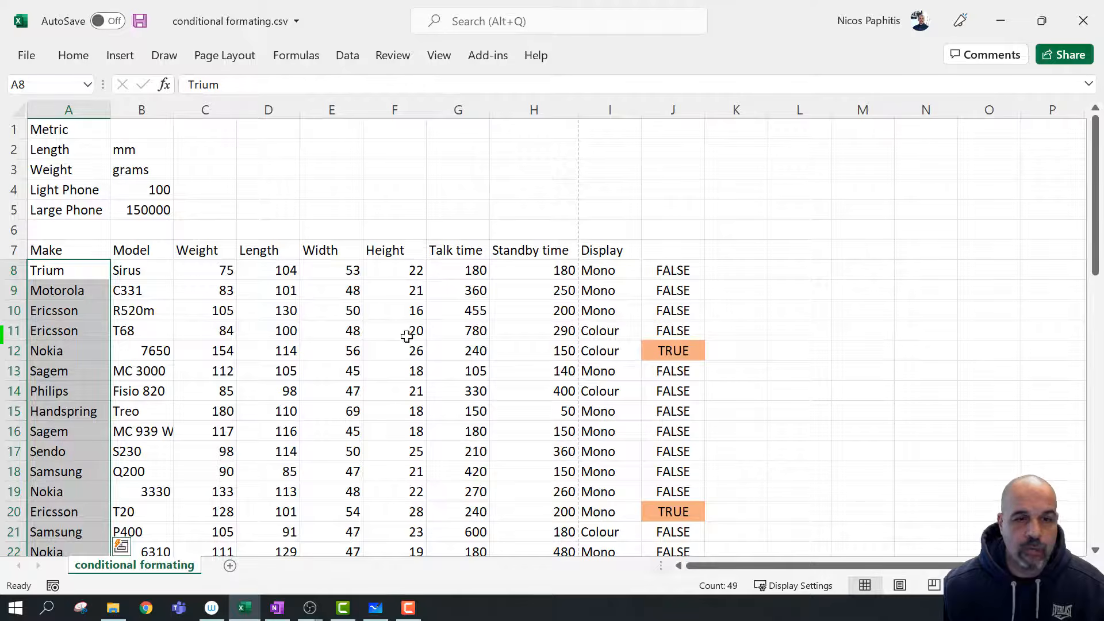
Check row 12's make cell for the new formatting against its volume test result in J12
{"action": "left_click", "coordinate": [12, 351]}
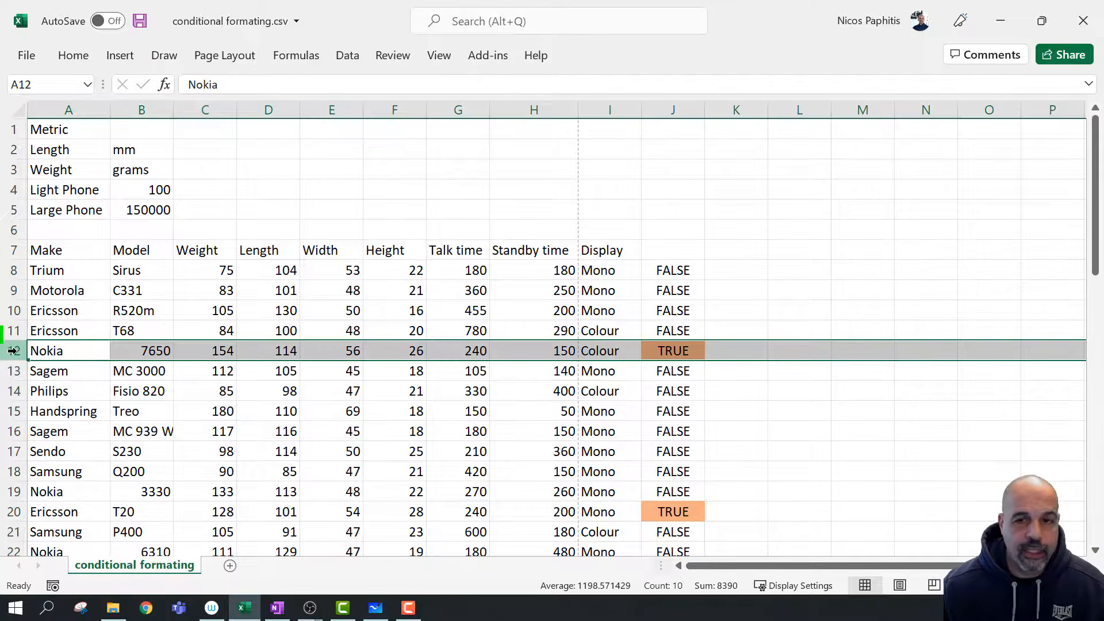
{"action": "left_click", "coordinate": [690, 354]}
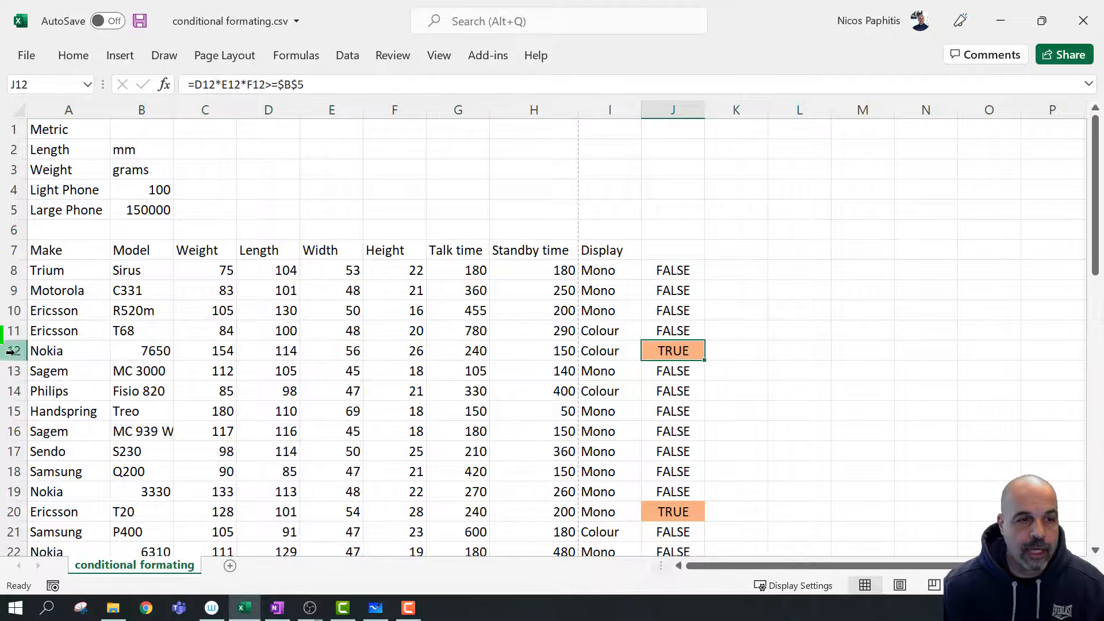
{"action": "left_click", "coordinate": [13, 350]}
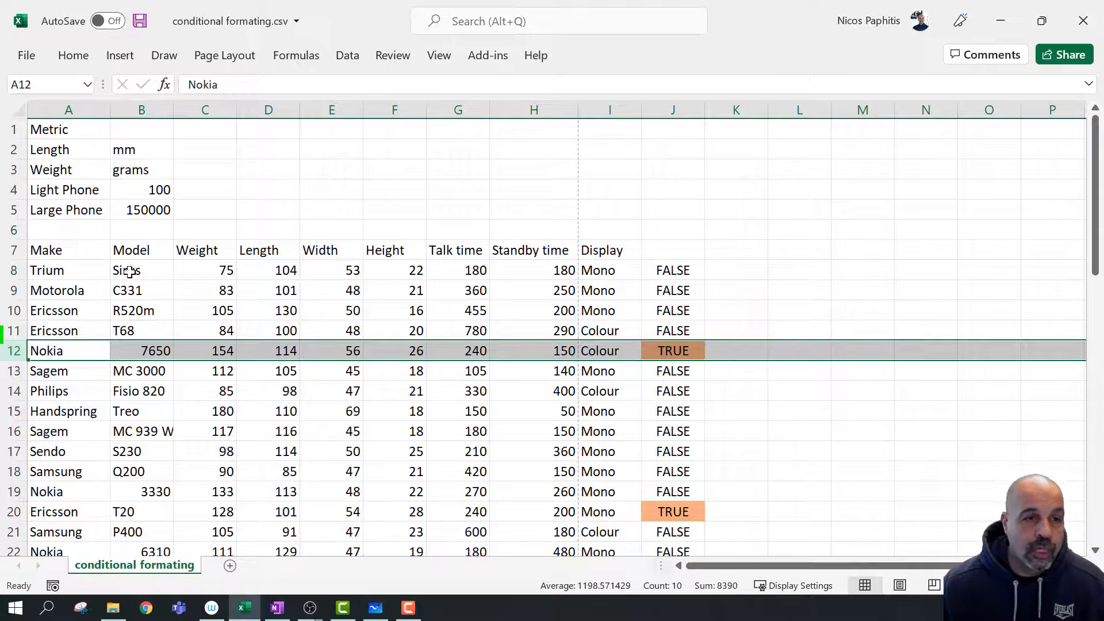
Open the make cells' gold conditional formatting rule for editing, starting from cell A8
{"action": "left_click", "coordinate": [83, 275]}
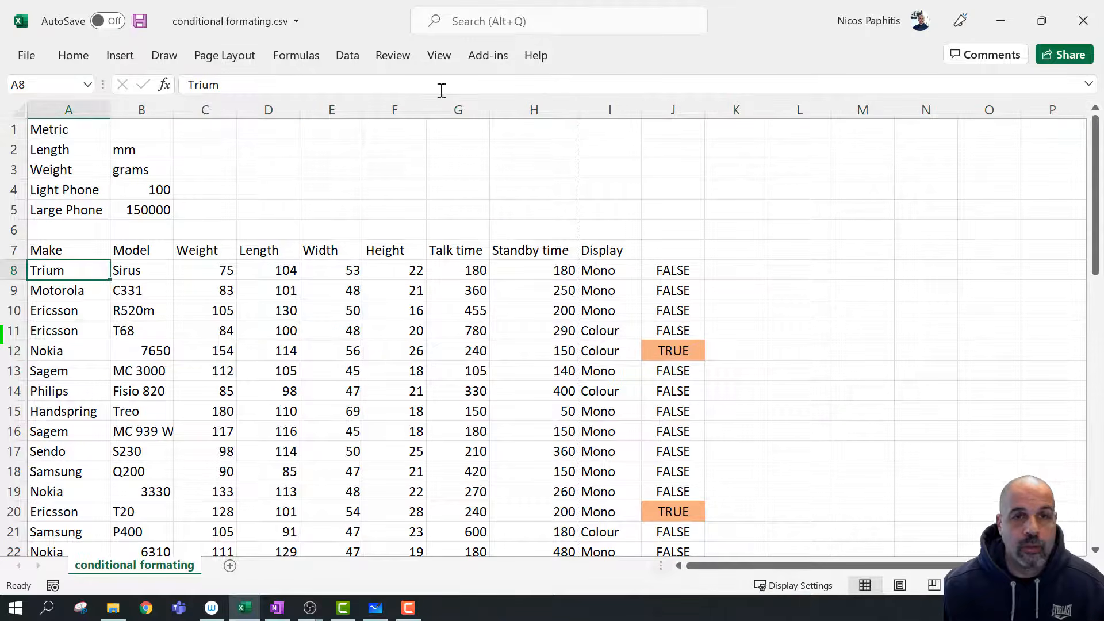
{"action": "left_click", "coordinate": [73, 56]}
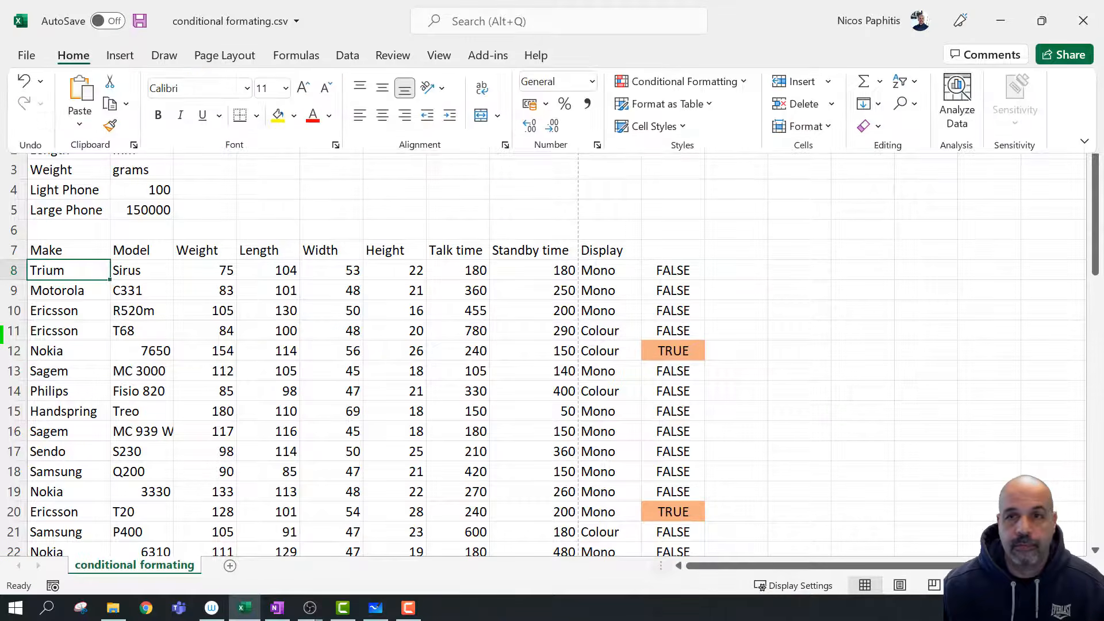
{"action": "left_click", "coordinate": [740, 81]}
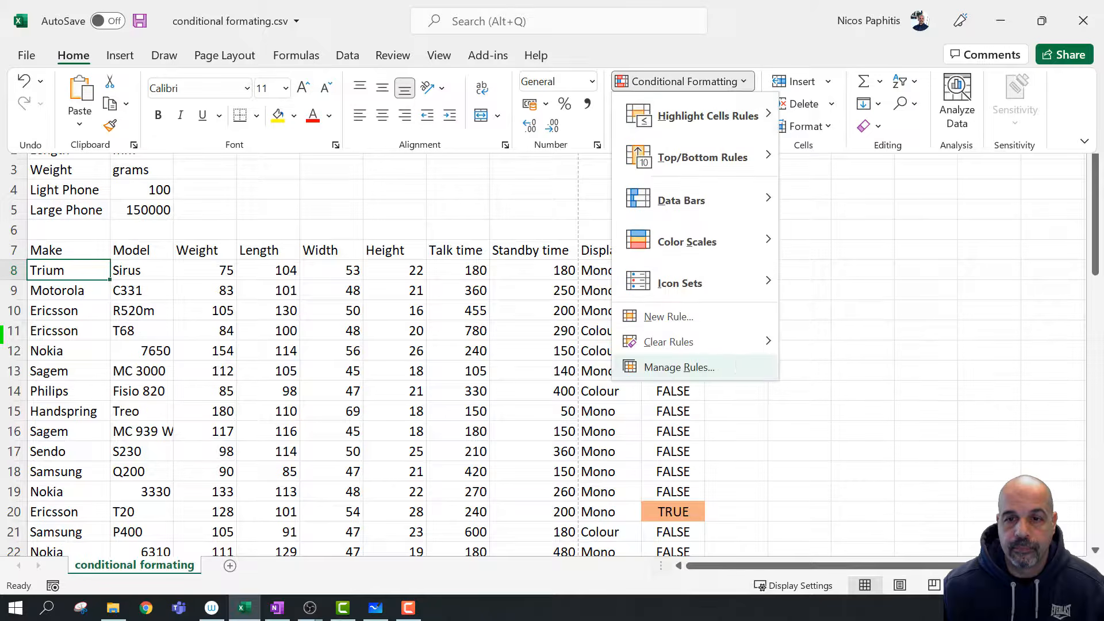
{"action": "left_click", "coordinate": [678, 367]}
{"action": "double_click", "coordinate": [539, 179]}
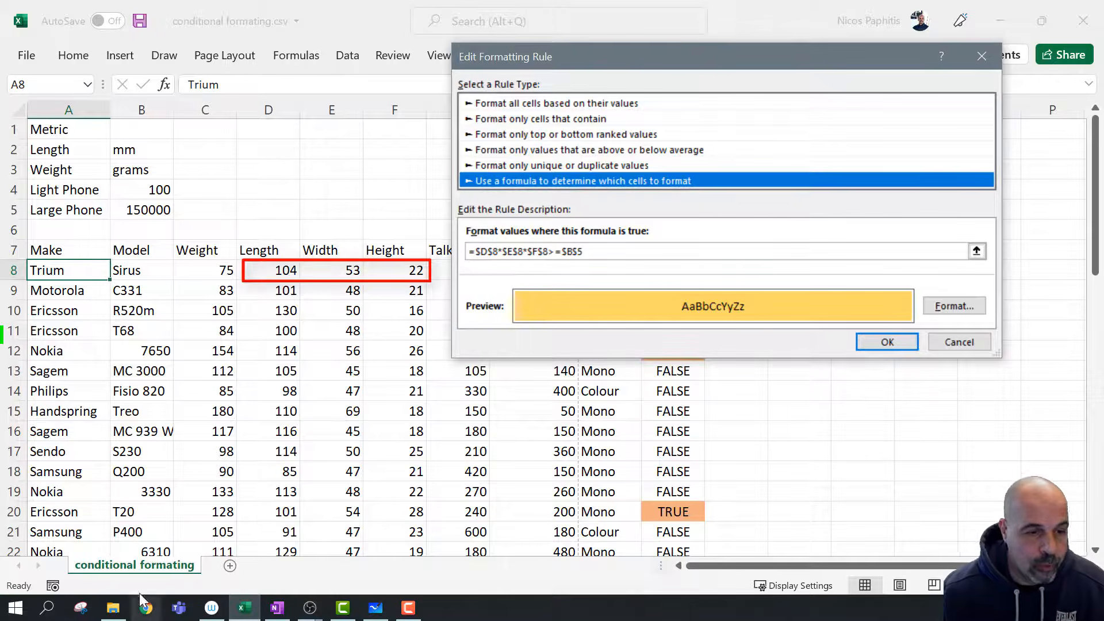
On a Microsoft Whiteboard capture of the sheet, mark in red Trium's row, its three dimensions, the formula references and the Large Phone threshold
{"action": "left_click", "coordinate": [81, 609]}
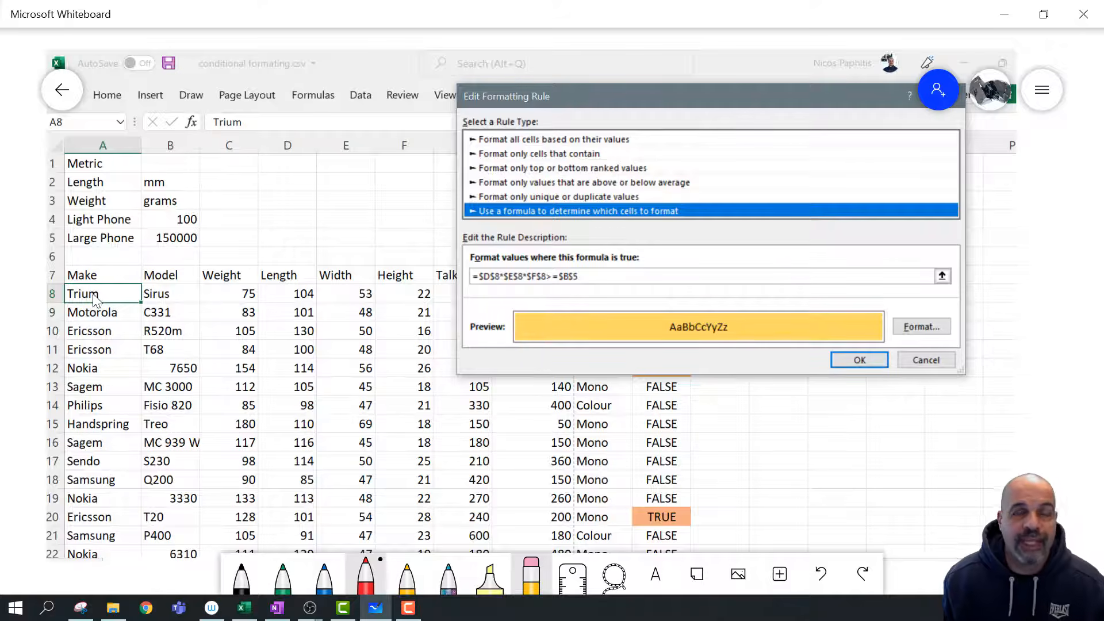
{"action": "mouse_move", "coordinate": [65, 284]}
{"action": "left_mouse_down"}
{"action": "mouse_move", "coordinate": [64, 315]}
{"action": "mouse_move", "coordinate": [112, 315]}
{"action": "mouse_move", "coordinate": [122, 285]}
{"action": "mouse_move", "coordinate": [70, 284]}
{"action": "left_mouse_up"}
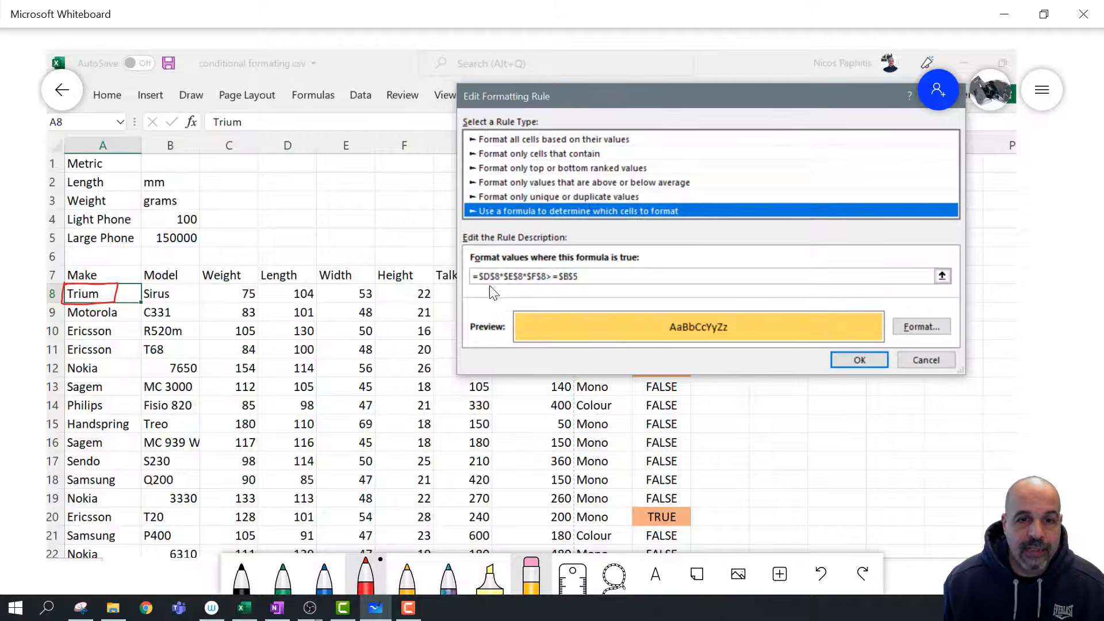
{"action": "left_click_drag", "start_coordinate": [482, 288], "coordinate": [577, 285]}
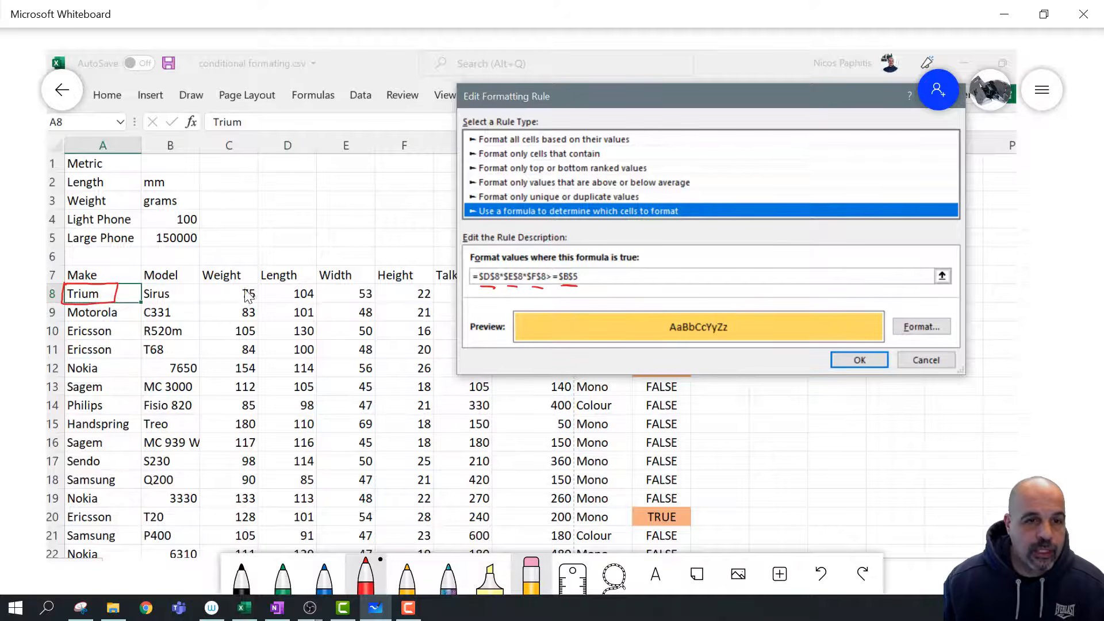
{"action": "mouse_move", "coordinate": [295, 295]}
{"action": "left_mouse_down"}
{"action": "mouse_move", "coordinate": [293, 285]}
{"action": "mouse_move", "coordinate": [319, 288]}
{"action": "mouse_move", "coordinate": [315, 299]}
{"action": "mouse_move", "coordinate": [378, 299]}
{"action": "mouse_move", "coordinate": [358, 287]}
{"action": "left_mouse_up"}
{"action": "mouse_move", "coordinate": [429, 286]}
{"action": "left_mouse_down"}
{"action": "mouse_move", "coordinate": [440, 293]}
{"action": "mouse_move", "coordinate": [418, 295]}
{"action": "left_mouse_up"}
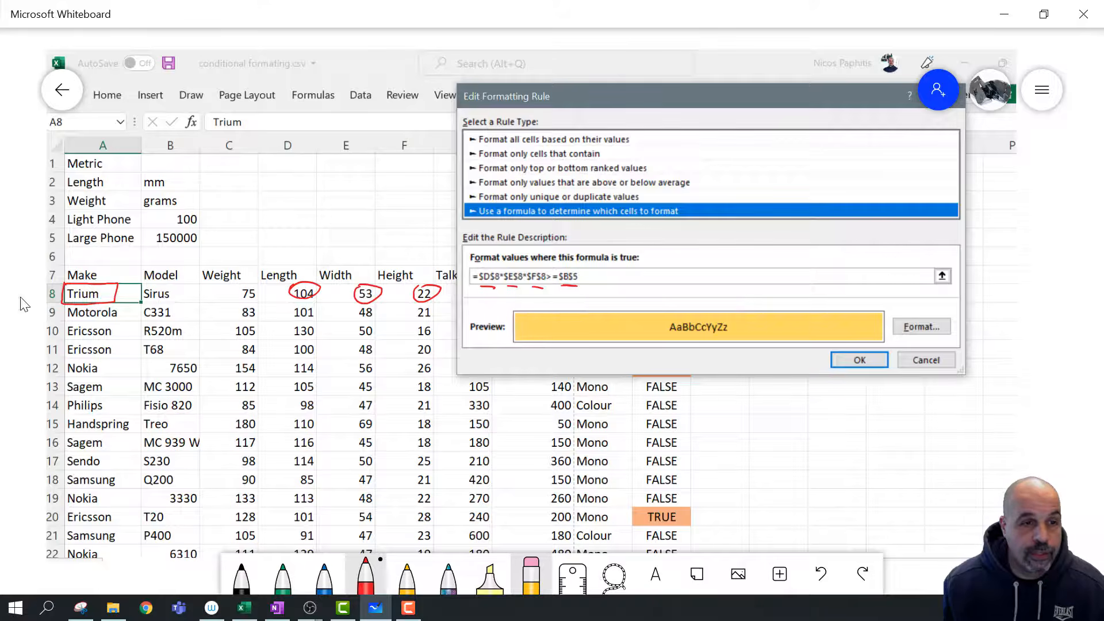
{"action": "mouse_move", "coordinate": [3, 293]}
{"action": "left_mouse_down"}
{"action": "mouse_move", "coordinate": [30, 289]}
{"action": "mouse_move", "coordinate": [34, 300]}
{"action": "left_mouse_up"}
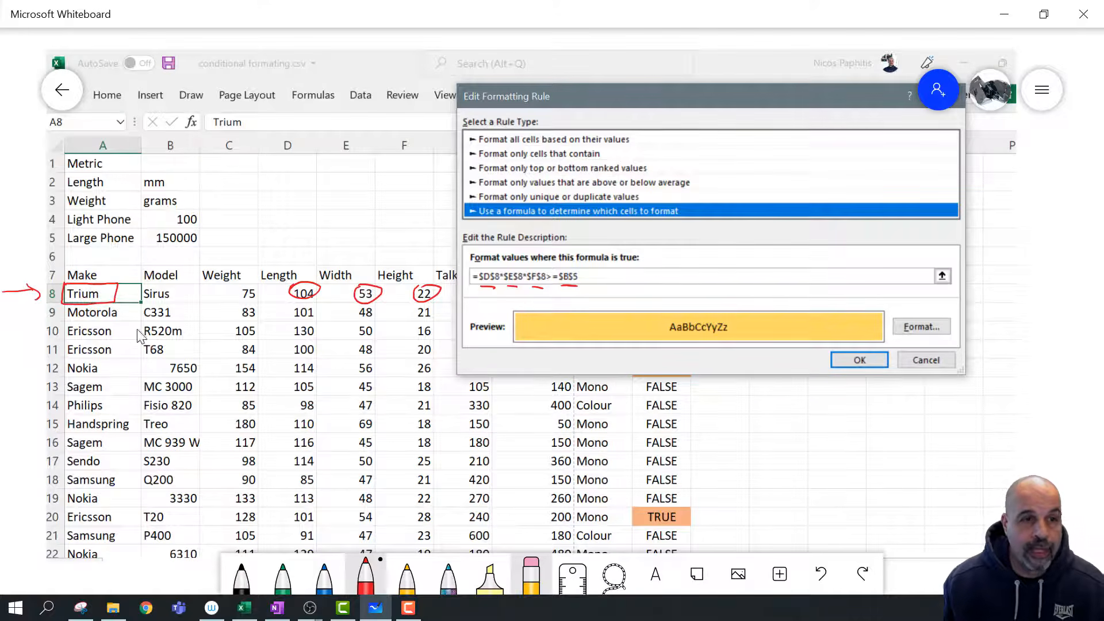
{"action": "mouse_move", "coordinate": [151, 235]}
{"action": "left_mouse_down"}
{"action": "mouse_move", "coordinate": [151, 246]}
{"action": "mouse_move", "coordinate": [198, 247]}
{"action": "mouse_move", "coordinate": [206, 229]}
{"action": "mouse_move", "coordinate": [155, 230]}
{"action": "left_mouse_up"}
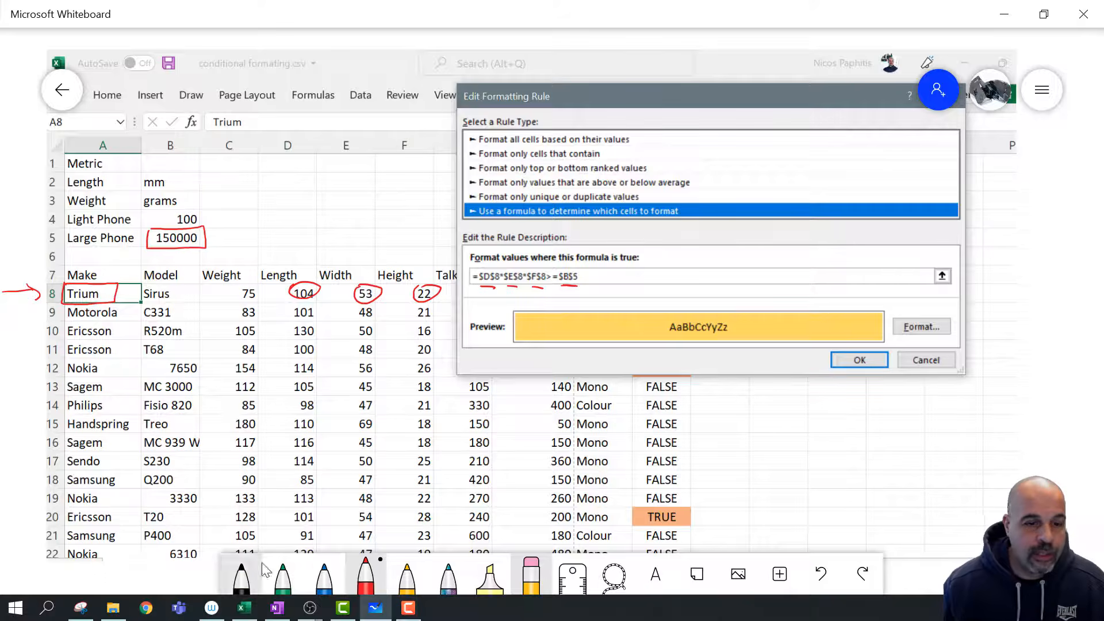
In blue, point to and box Motorola in row 9, circle its dimensions, and circle the $D$8, $E$8 and $F$8 references
{"action": "left_click", "coordinate": [323, 578]}
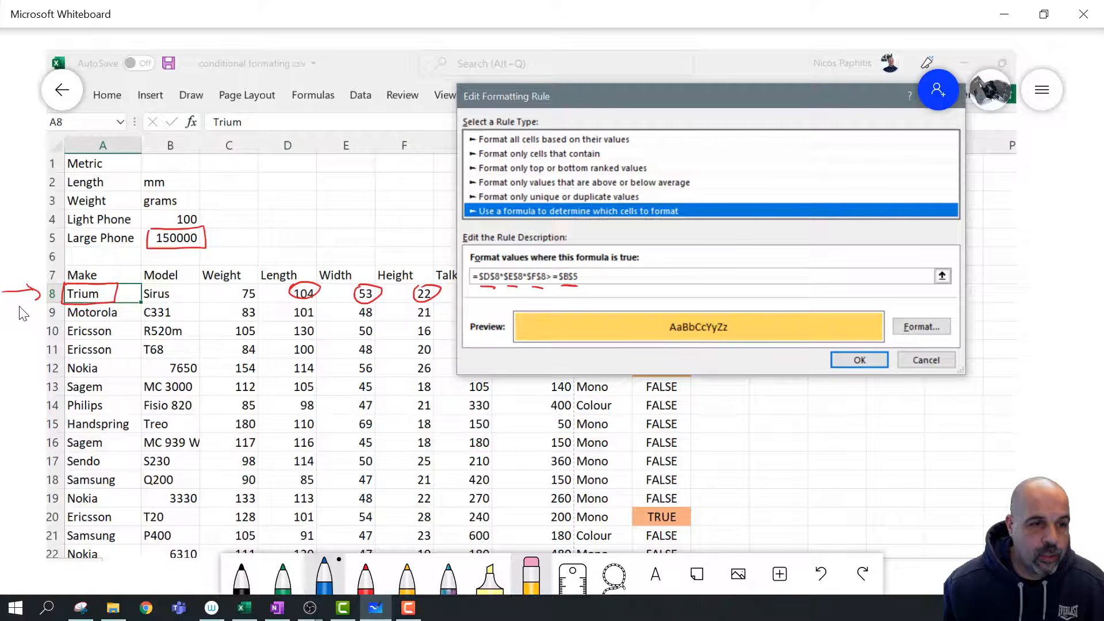
{"action": "left_click_drag", "start_coordinate": [14, 300], "coordinate": [34, 320]}
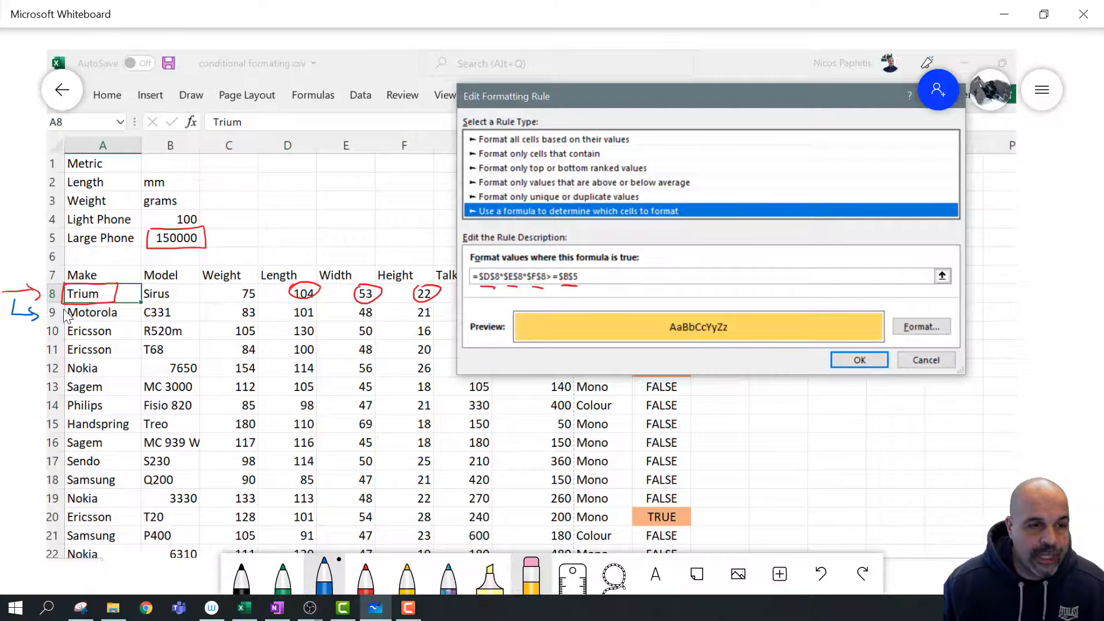
{"action": "mouse_move", "coordinate": [66, 311]}
{"action": "left_mouse_down"}
{"action": "mouse_move", "coordinate": [69, 320]}
{"action": "mouse_move", "coordinate": [127, 321]}
{"action": "mouse_move", "coordinate": [132, 308]}
{"action": "mouse_move", "coordinate": [63, 309]}
{"action": "left_mouse_up"}
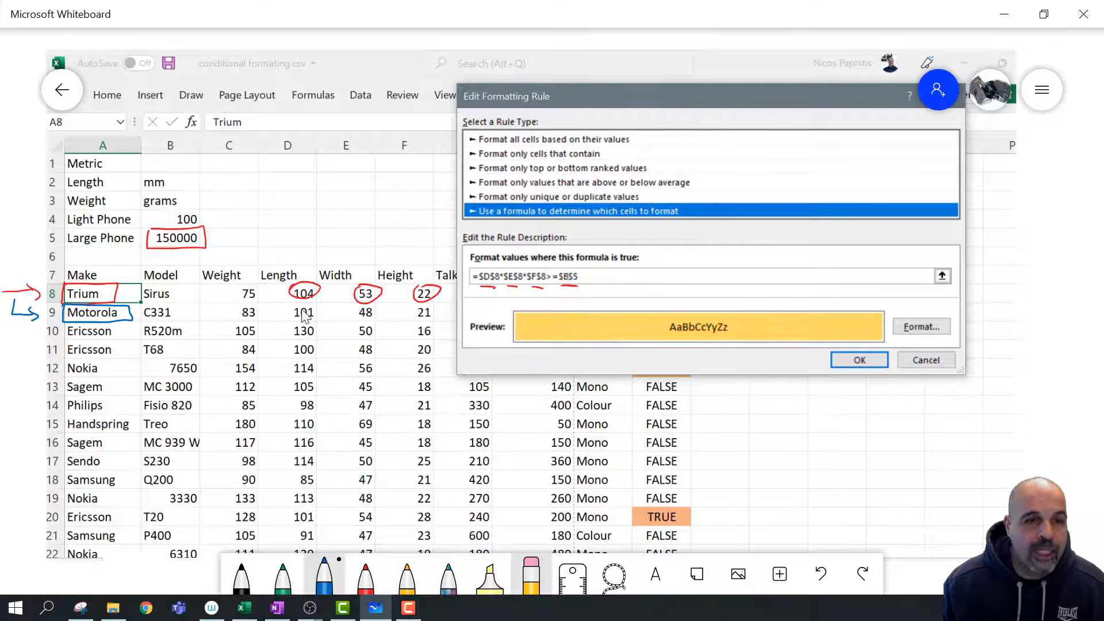
{"action": "mouse_move", "coordinate": [299, 308]}
{"action": "left_mouse_down"}
{"action": "mouse_move", "coordinate": [288, 320]}
{"action": "mouse_move", "coordinate": [302, 303]}
{"action": "mouse_move", "coordinate": [377, 321]}
{"action": "mouse_move", "coordinate": [361, 305]}
{"action": "mouse_move", "coordinate": [429, 324]}
{"action": "mouse_move", "coordinate": [410, 310]}
{"action": "left_mouse_up"}
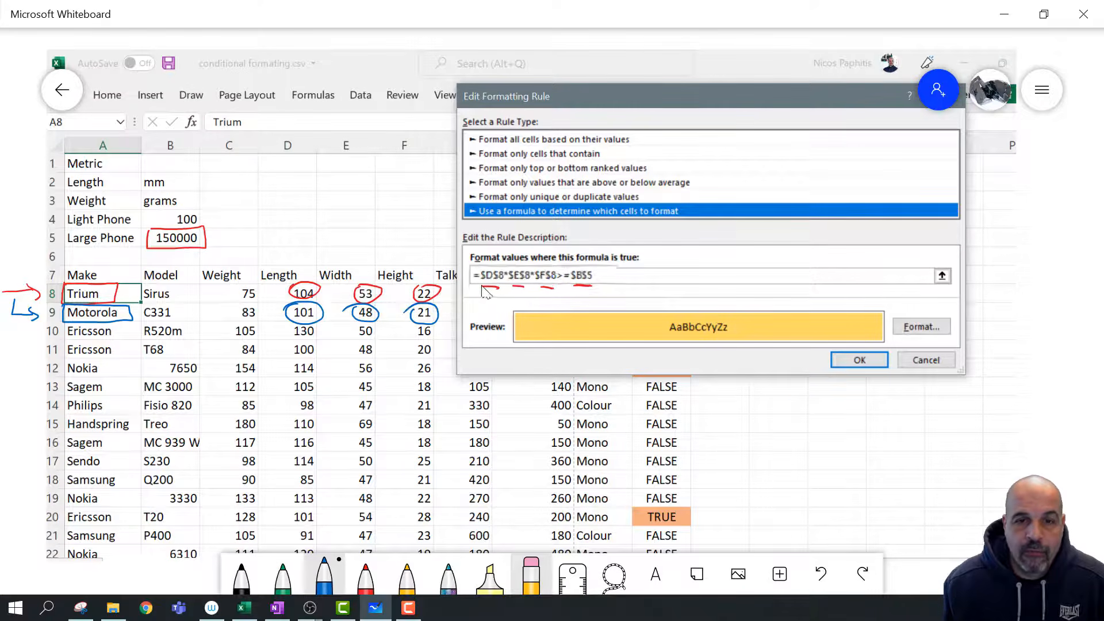
{"action": "mouse_move", "coordinate": [515, 256]}
{"action": "left_mouse_down"}
{"action": "mouse_move", "coordinate": [492, 242]}
{"action": "mouse_move", "coordinate": [532, 285]}
{"action": "mouse_move", "coordinate": [561, 242]}
{"action": "mouse_move", "coordinate": [618, 238]}
{"action": "mouse_move", "coordinate": [621, 276]}
{"action": "mouse_move", "coordinate": [684, 270]}
{"action": "mouse_move", "coordinate": [650, 233]}
{"action": "left_mouse_up"}
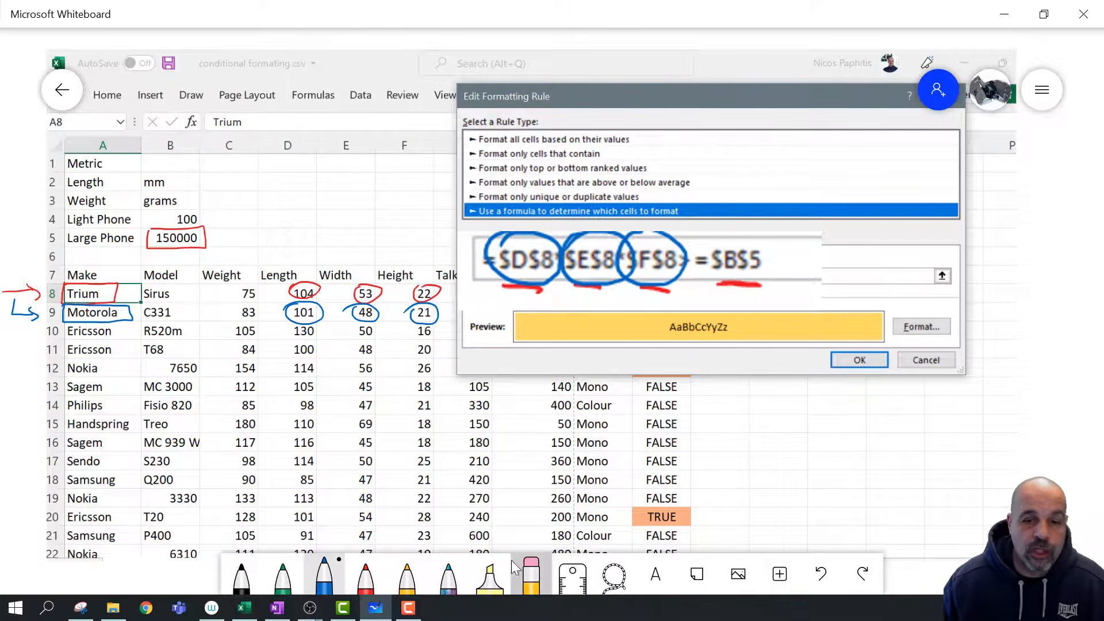
Erase the marks over the formula, handwrite $D$8 in red above the table, and draw a downward arrow beside the Length column
{"action": "left_click", "coordinate": [535, 563]}
{"action": "left_click_drag", "start_coordinate": [542, 265], "coordinate": [739, 284]}
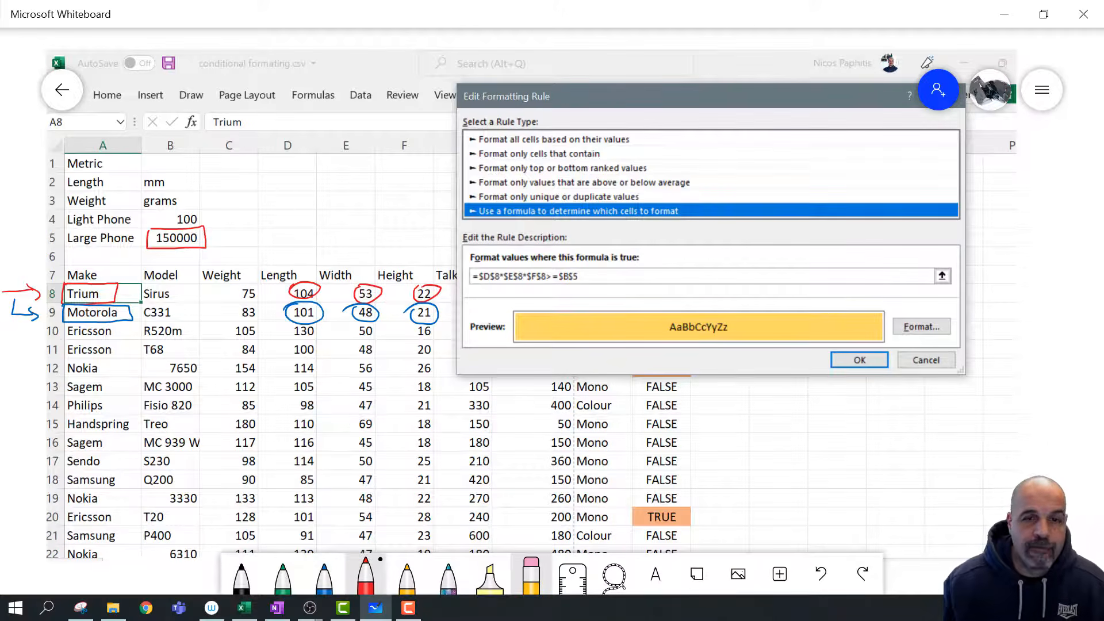
{"action": "left_click_drag", "start_coordinate": [256, 168], "coordinate": [266, 187]}
{"action": "mouse_move", "coordinate": [311, 168]}
{"action": "left_mouse_down"}
{"action": "mouse_move", "coordinate": [298, 185]}
{"action": "mouse_move", "coordinate": [324, 168]}
{"action": "left_mouse_up"}
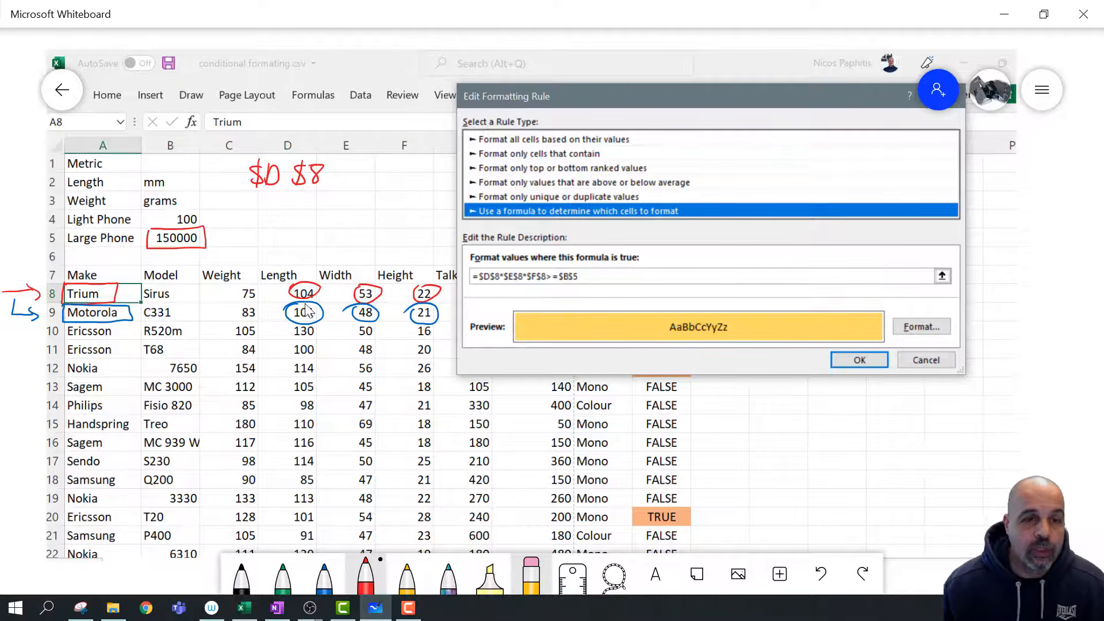
{"action": "mouse_move", "coordinate": [269, 294]}
{"action": "left_mouse_down"}
{"action": "mouse_move", "coordinate": [263, 393]}
{"action": "mouse_move", "coordinate": [273, 384]}
{"action": "left_mouse_up"}
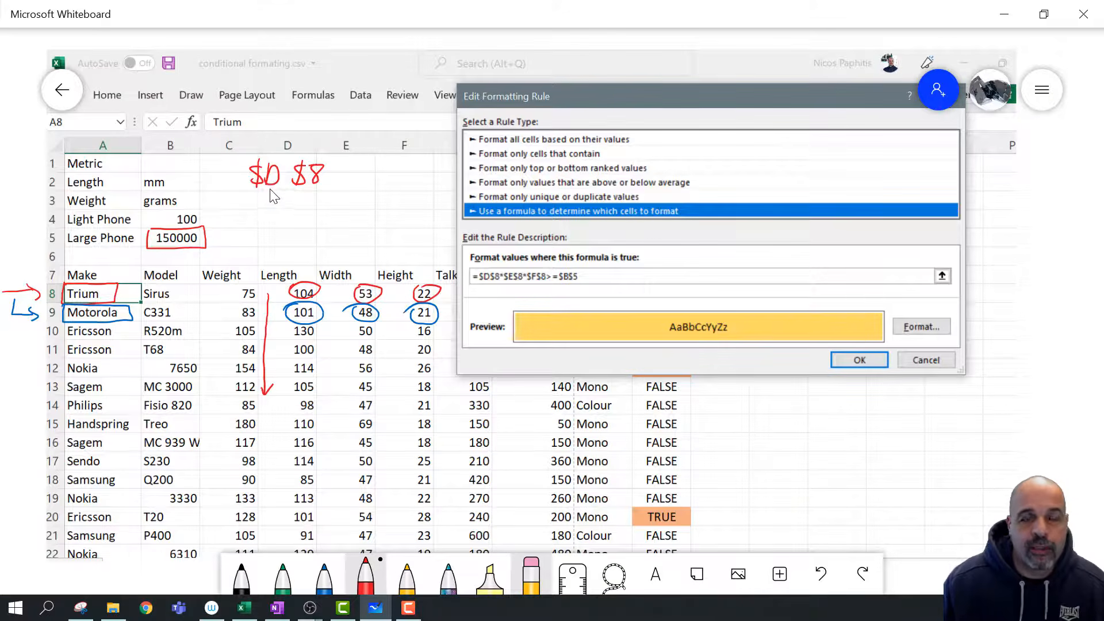
Handwrite the mixed references $D8 and D$8 in red below the absolute reference
{"action": "left_click_drag", "start_coordinate": [263, 211], "coordinate": [259, 231]}
{"action": "left_click_drag", "start_coordinate": [271, 211], "coordinate": [271, 228]}
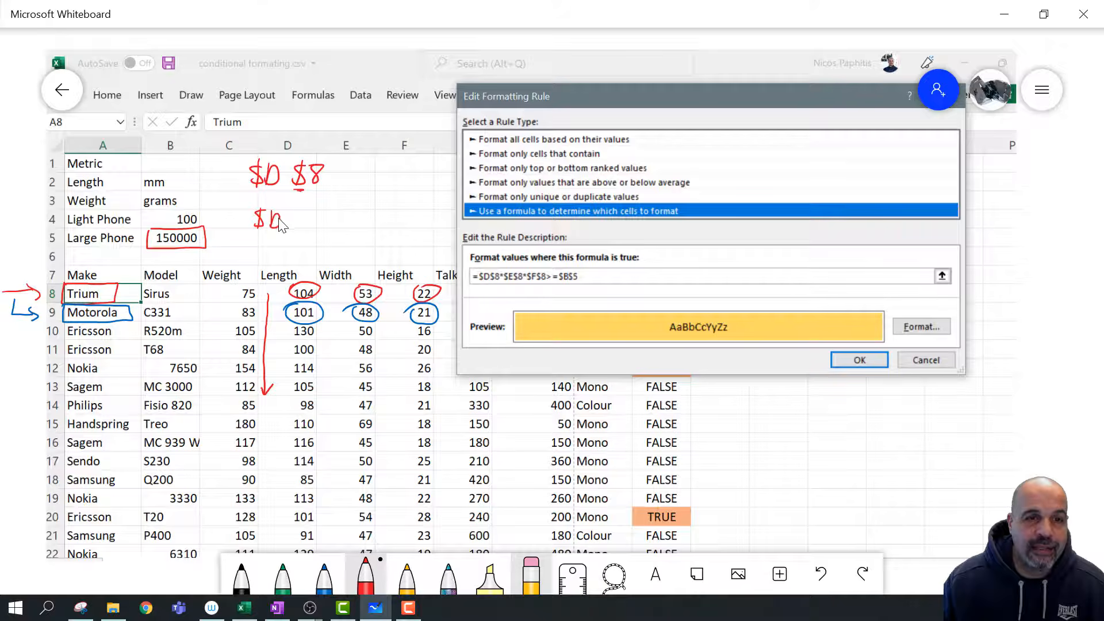
{"action": "mouse_move", "coordinate": [301, 214]}
{"action": "left_mouse_down"}
{"action": "mouse_move", "coordinate": [305, 225]}
{"action": "mouse_move", "coordinate": [303, 211]}
{"action": "left_mouse_up"}
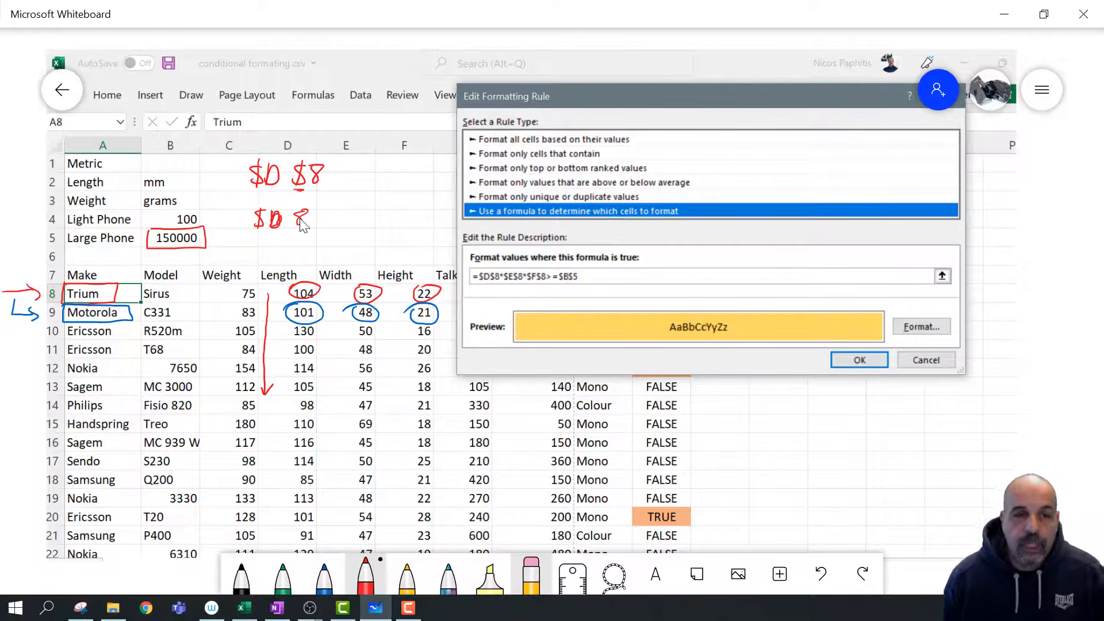
{"action": "mouse_move", "coordinate": [272, 241]}
{"action": "left_mouse_down"}
{"action": "mouse_move", "coordinate": [273, 254]}
{"action": "mouse_move", "coordinate": [312, 238]}
{"action": "mouse_move", "coordinate": [309, 255]}
{"action": "left_mouse_up"}
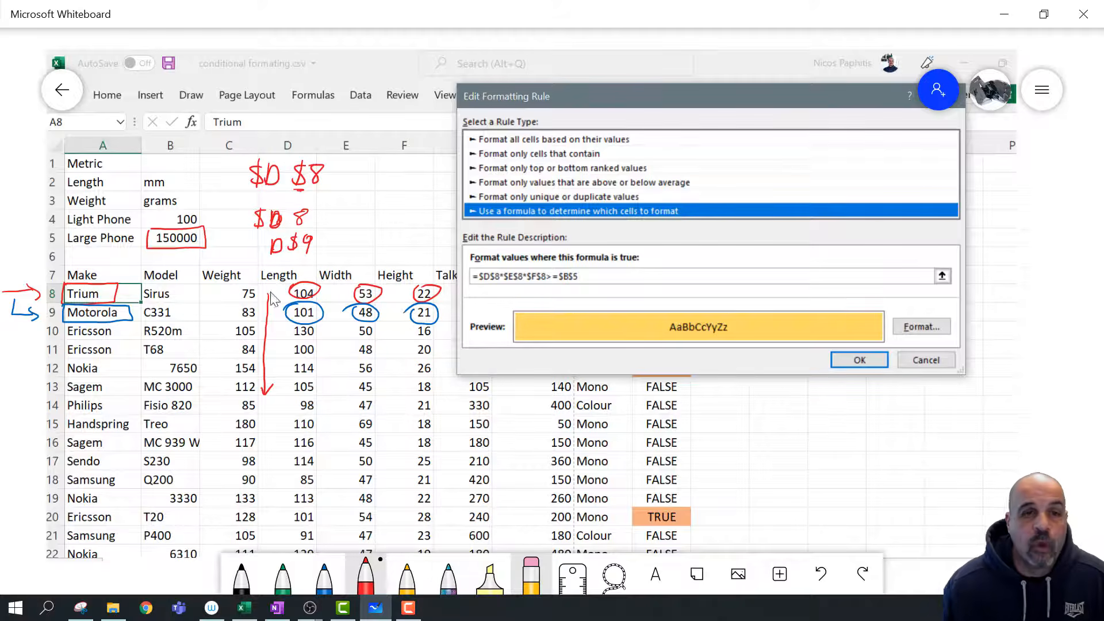
{"action": "mouse_move", "coordinate": [301, 246]}
{"action": "left_mouse_down"}
{"action": "mouse_move", "coordinate": [314, 241]}
{"action": "mouse_move", "coordinate": [305, 254]}
{"action": "mouse_move", "coordinate": [310, 245]}
{"action": "left_mouse_up"}
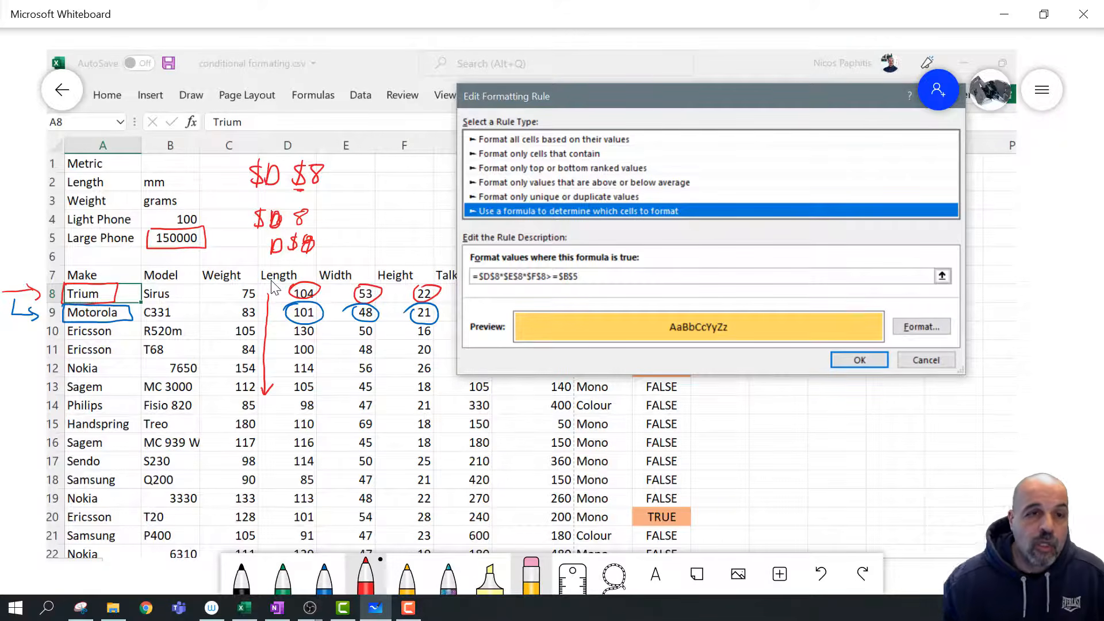
Erase the handwritten reference variants and write $D8 again in red above the Length column
{"action": "left_click", "coordinate": [530, 578]}
{"action": "mouse_move", "coordinate": [274, 167]}
{"action": "left_mouse_down"}
{"action": "mouse_move", "coordinate": [257, 184]}
{"action": "mouse_move", "coordinate": [309, 244]}
{"action": "left_mouse_up"}
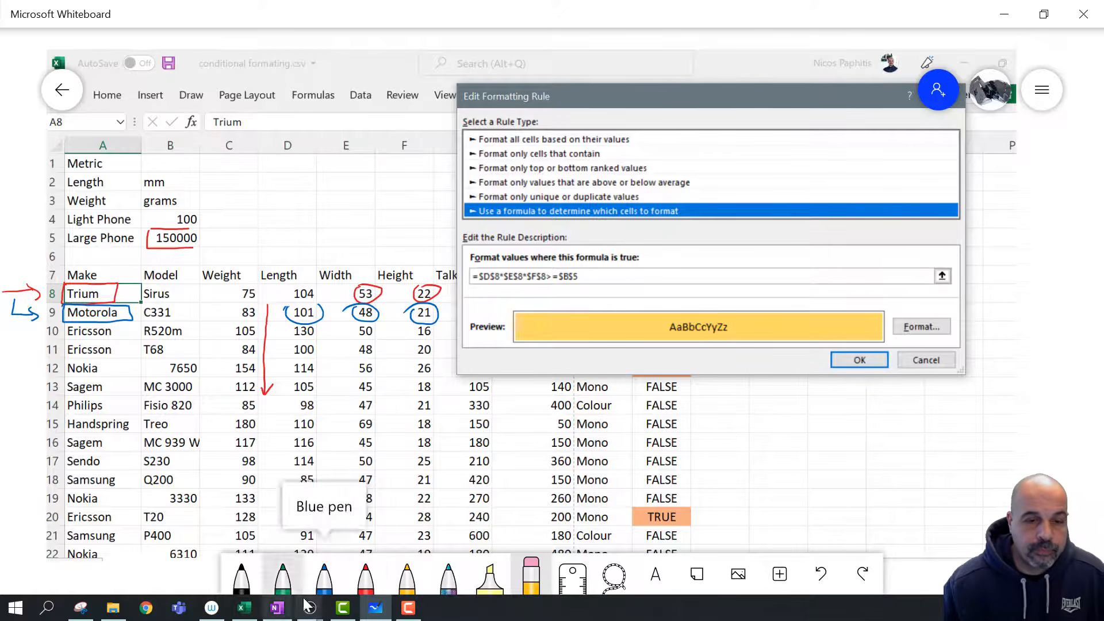
{"action": "left_click", "coordinate": [365, 575]}
{"action": "mouse_move", "coordinate": [263, 173]}
{"action": "left_mouse_down"}
{"action": "mouse_move", "coordinate": [266, 189]}
{"action": "mouse_move", "coordinate": [267, 168]}
{"action": "mouse_move", "coordinate": [304, 168]}
{"action": "left_mouse_up"}
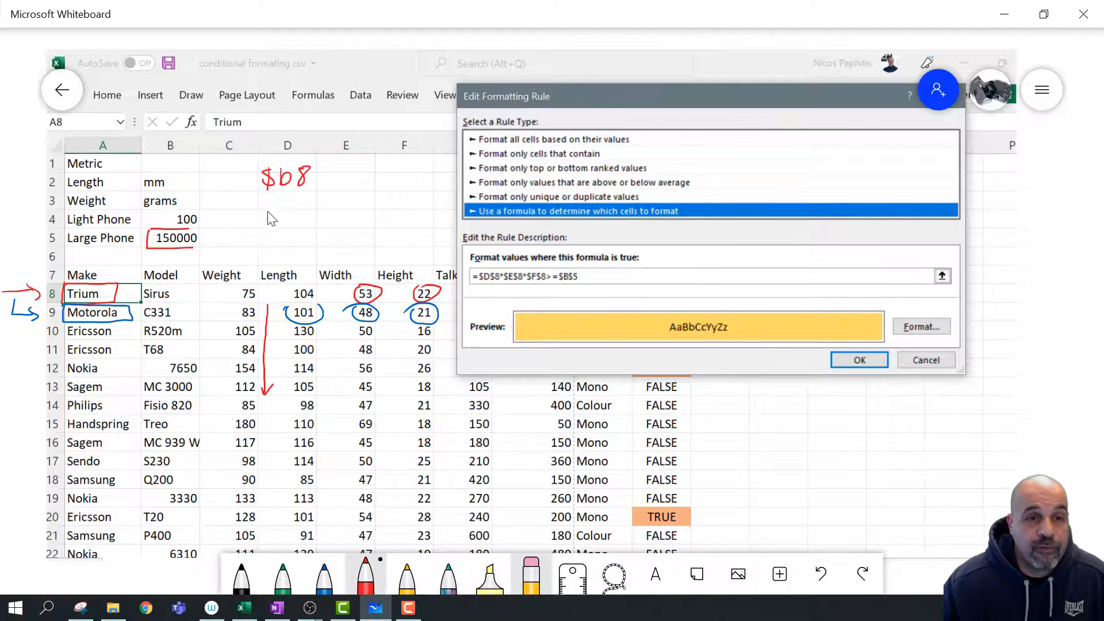
{"action": "mouse_move", "coordinate": [277, 209]}
{"action": "left_mouse_down"}
{"action": "mouse_move", "coordinate": [278, 224]}
{"action": "mouse_move", "coordinate": [288, 223]}
{"action": "left_mouse_up"}
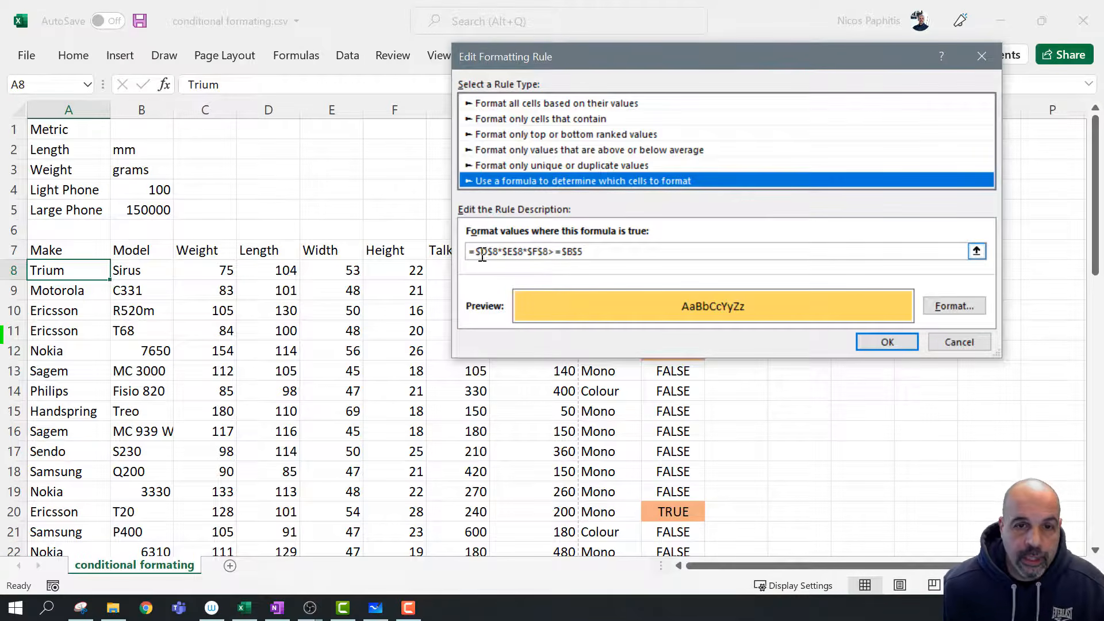
Back in Excel's rule formula, change the length reference to the fully relative D8
{"action": "left_click", "coordinate": [477, 251]}
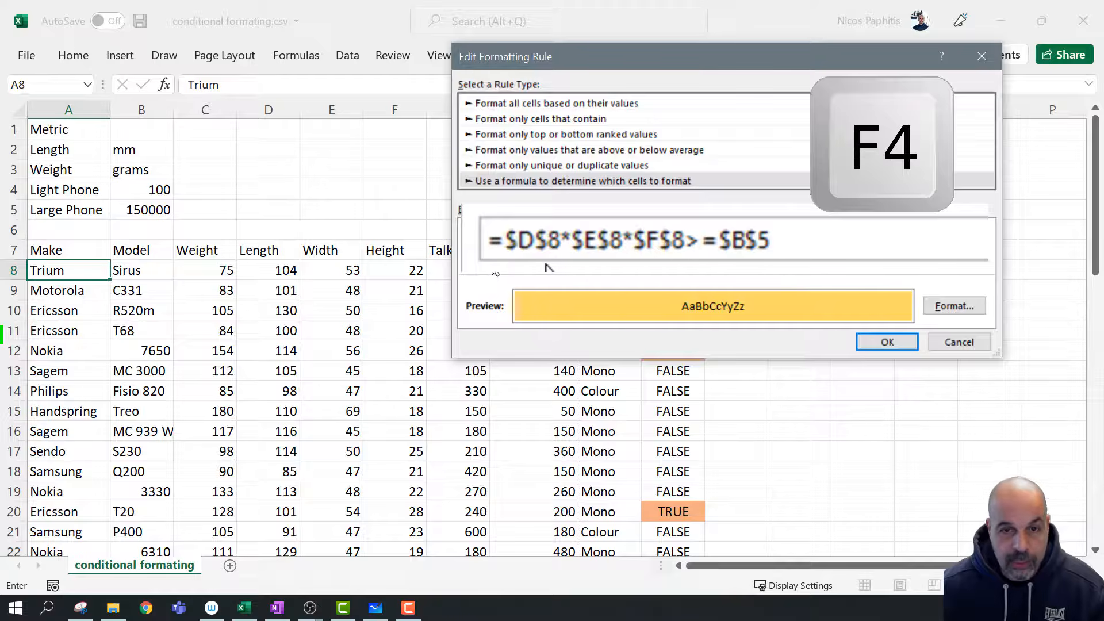
{"action": "key", "text": "F4"}
{"action": "key", "text": "F4"}
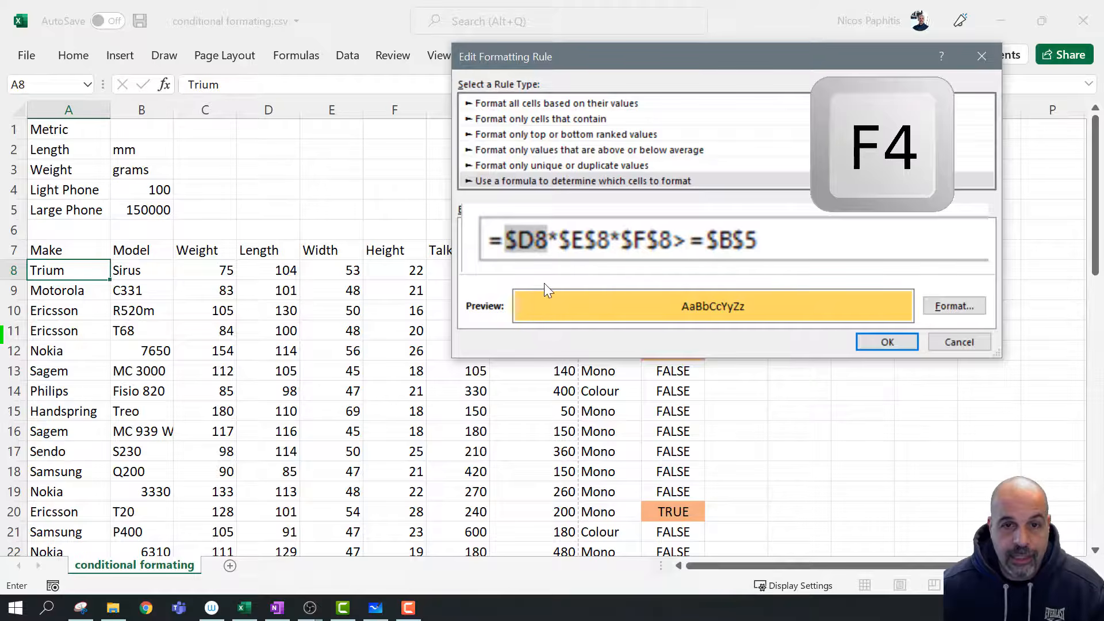
{"action": "left_click", "coordinate": [575, 239]}
{"action": "key", "text": "F4"}
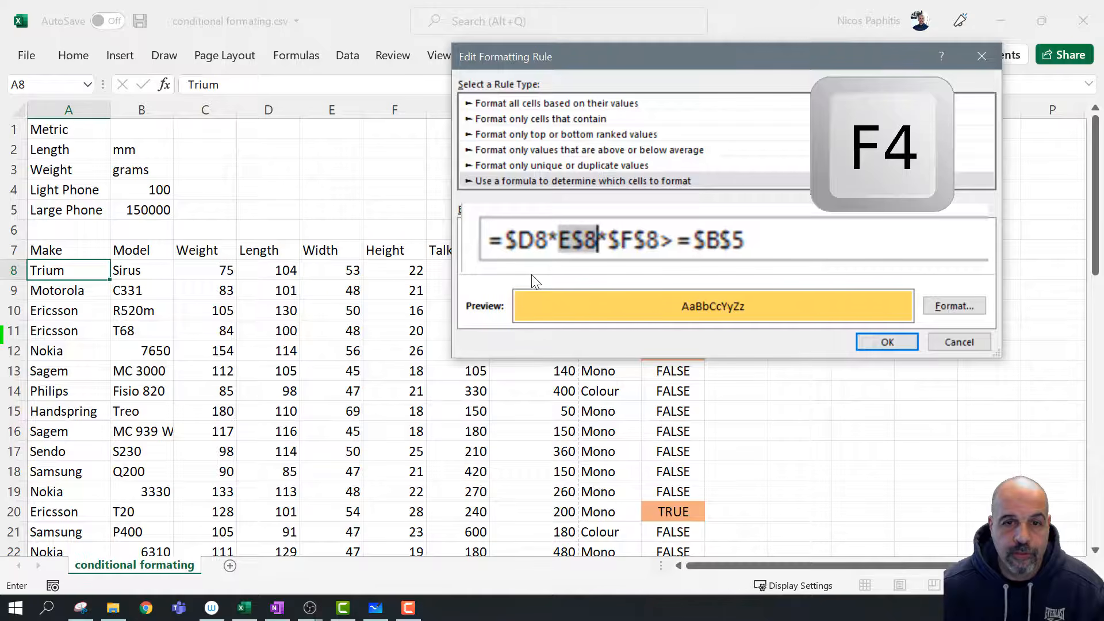
{"action": "left_click", "coordinate": [526, 239]}
{"action": "key", "text": "F4"}
{"action": "left_click", "coordinate": [563, 236]}
{"action": "key", "text": "F4"}
{"action": "key", "text": "F4"}
{"action": "key", "text": "F4"}
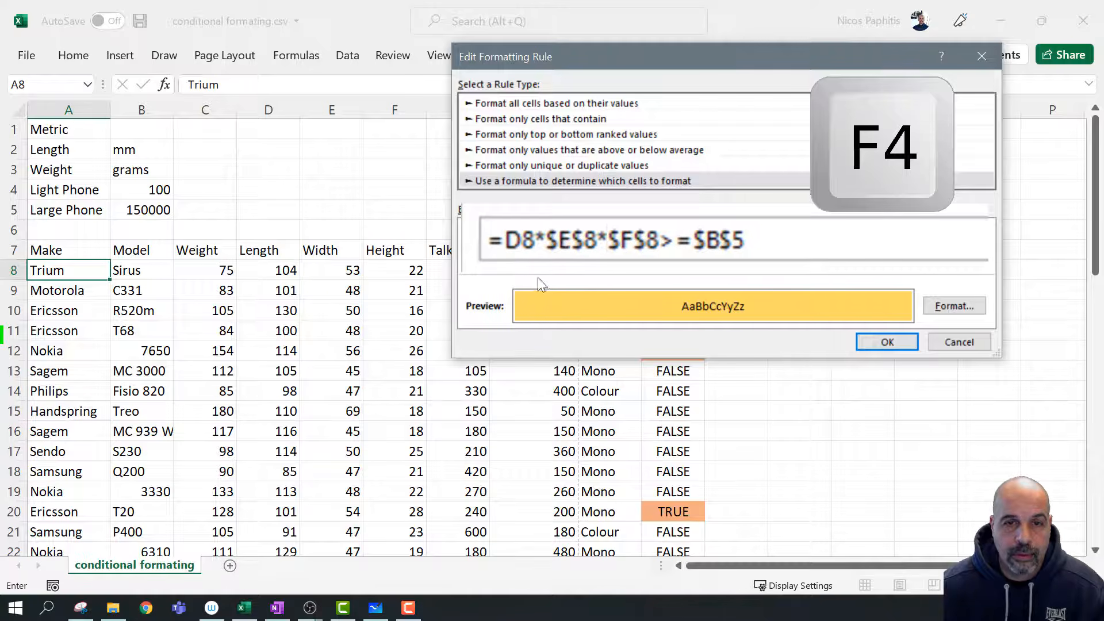
Make the width and height references relative so the rule formula reads =D8*E8*F8>=$B$5, and apply the edited rule
{"action": "left_click", "coordinate": [572, 240]}
{"action": "key", "text": "F4"}
{"action": "key", "text": "F4"}
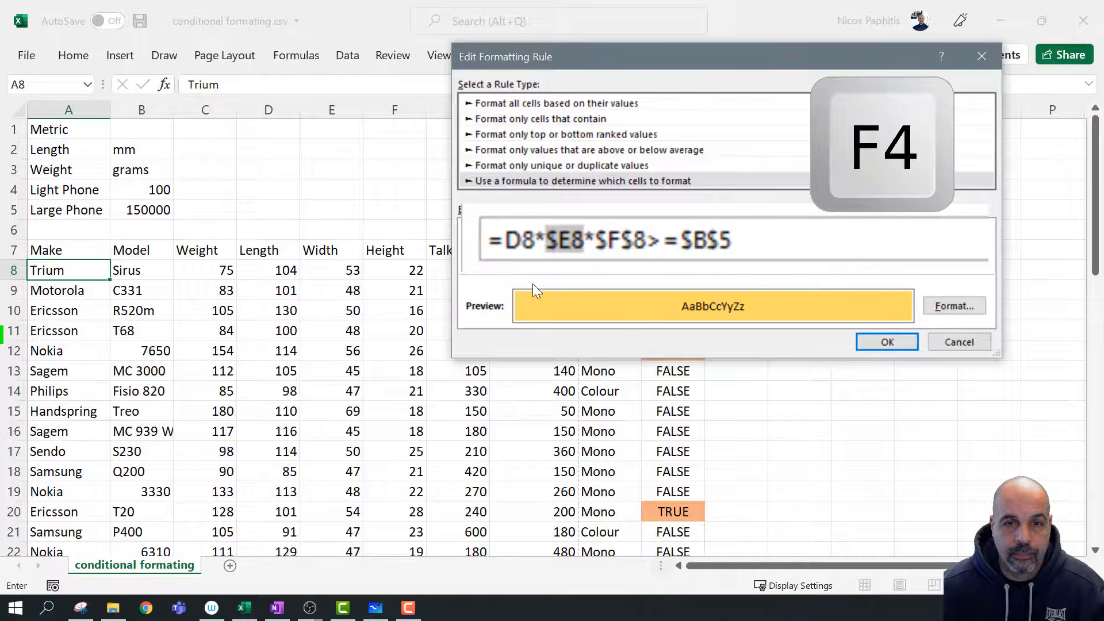
{"action": "key", "text": "F4"}
{"action": "left_click", "coordinate": [618, 240]}
{"action": "key", "text": "F4"}
{"action": "key", "text": "F4"}
{"action": "key", "text": "F4"}
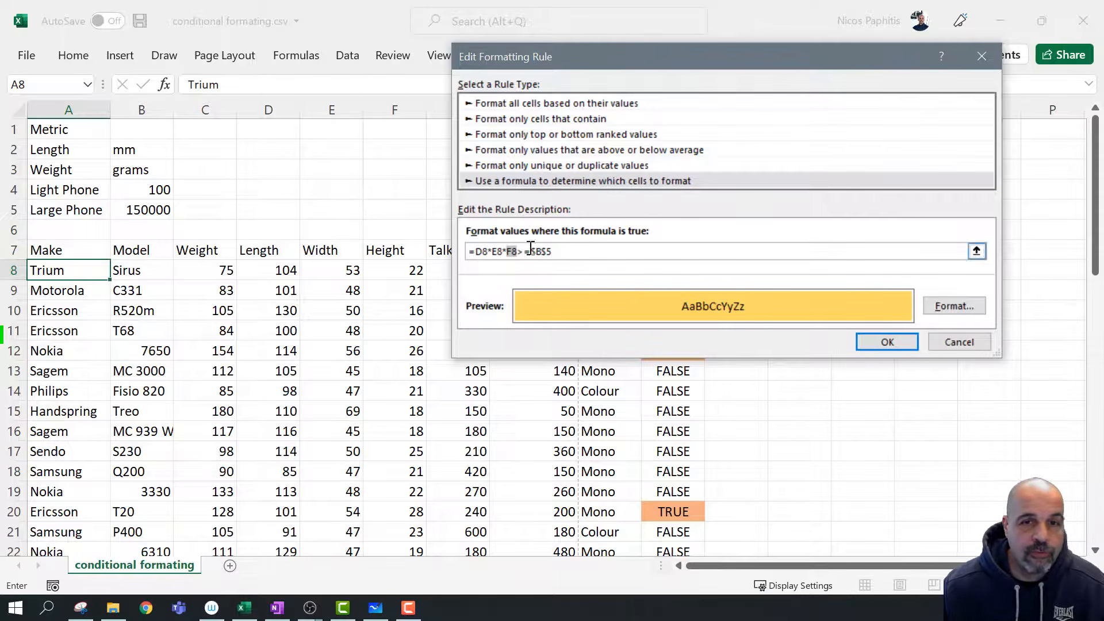
{"action": "left_click", "coordinate": [892, 341]}
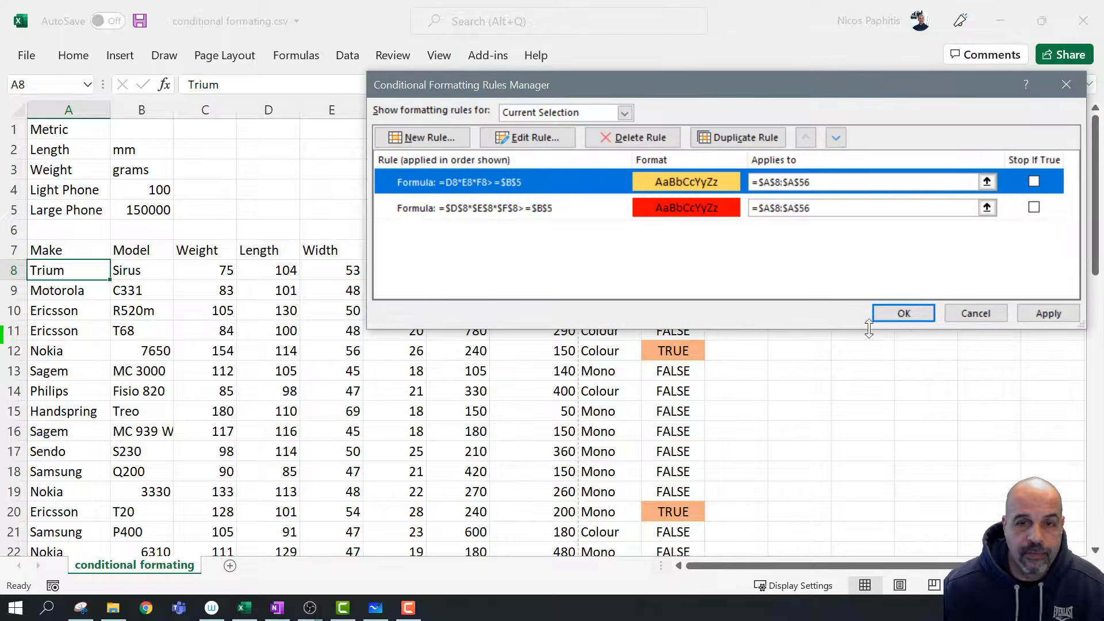
{"action": "left_click", "coordinate": [904, 313]}
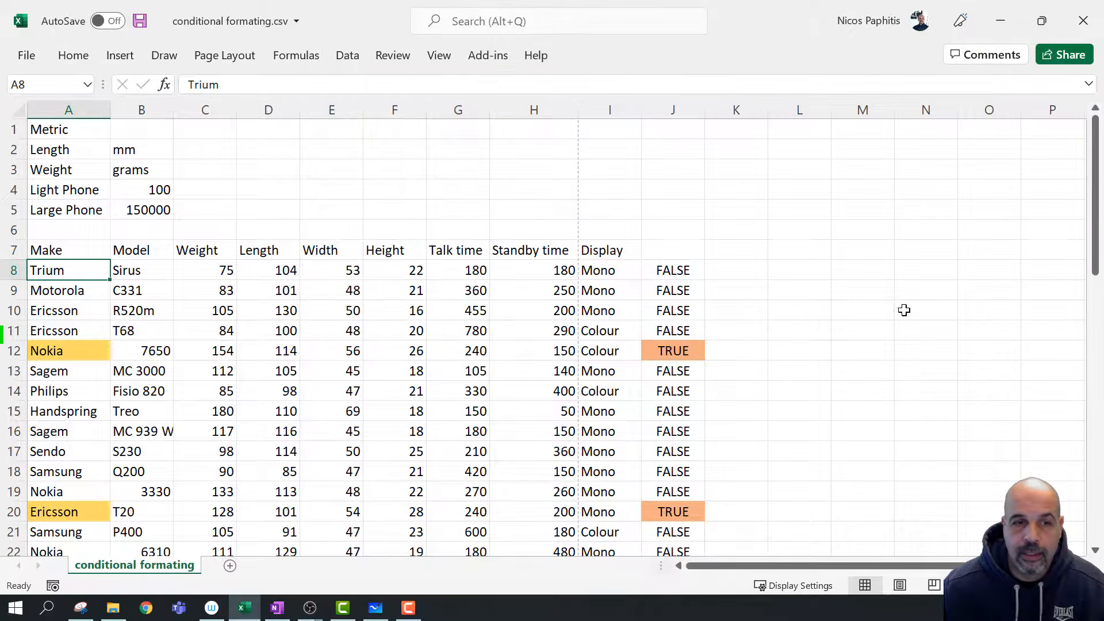
Compare the makes' highlighting with the volume test results in column J for rows 12 and 20 and the rows further down
{"action": "left_click", "coordinate": [13, 351]}
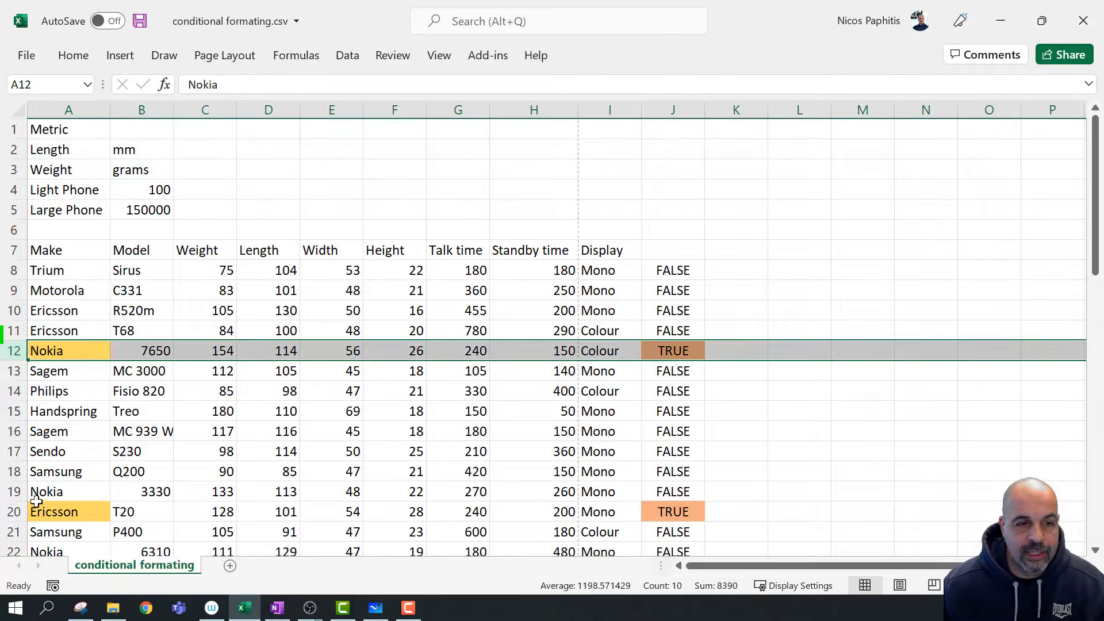
{"action": "left_click", "coordinate": [14, 512]}
{"action": "scroll", "coordinate": [111, 426], "scroll_direction": "down", "scroll_amount": 4}
{"action": "scroll", "coordinate": [111, 426], "scroll_direction": "down", "scroll_amount": 5}
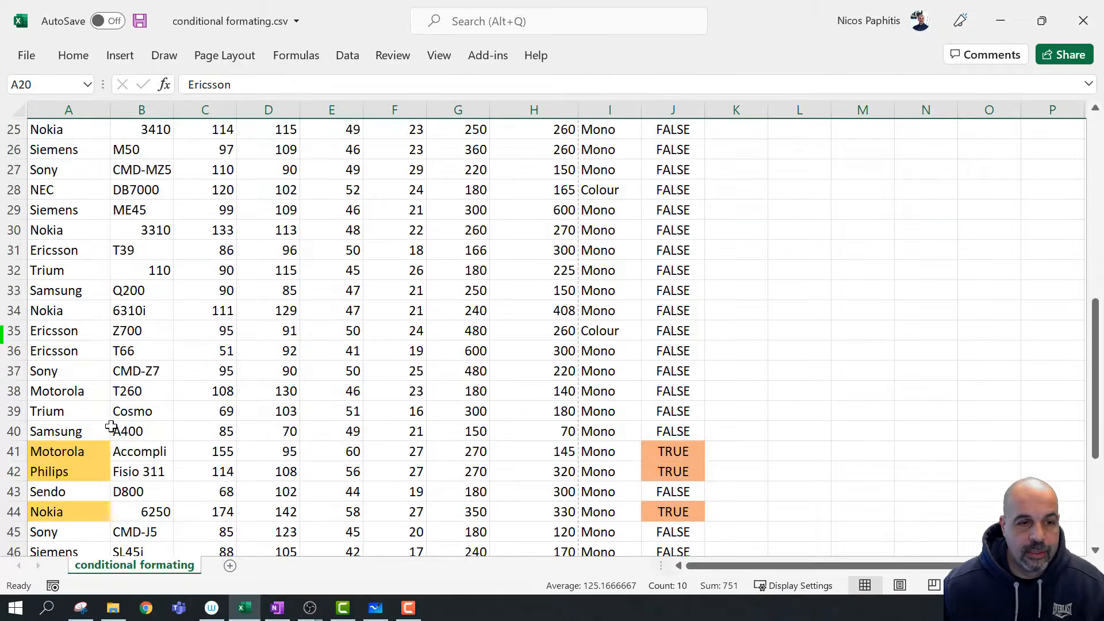
Compare the highlighted makes in rows 41, 42 and 44 with their volume test results in column J
{"action": "left_click_drag", "start_coordinate": [11, 391], "coordinate": [12, 412]}
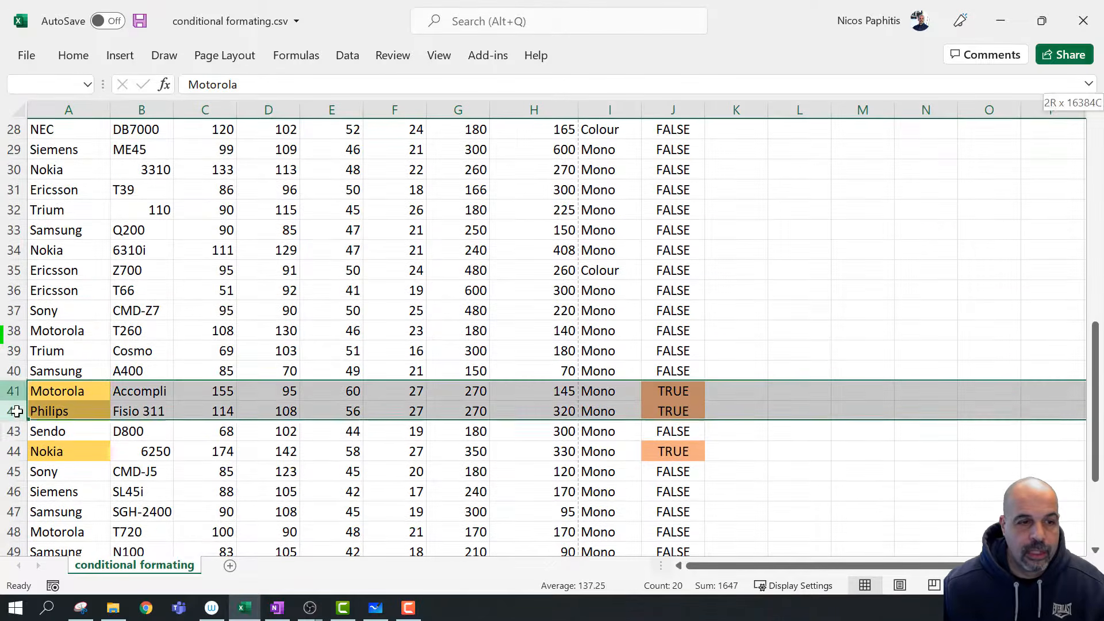
{"action": "left_click", "coordinate": [12, 452]}
{"action": "scroll", "coordinate": [555, 391], "scroll_direction": "up", "scroll_amount": 9}
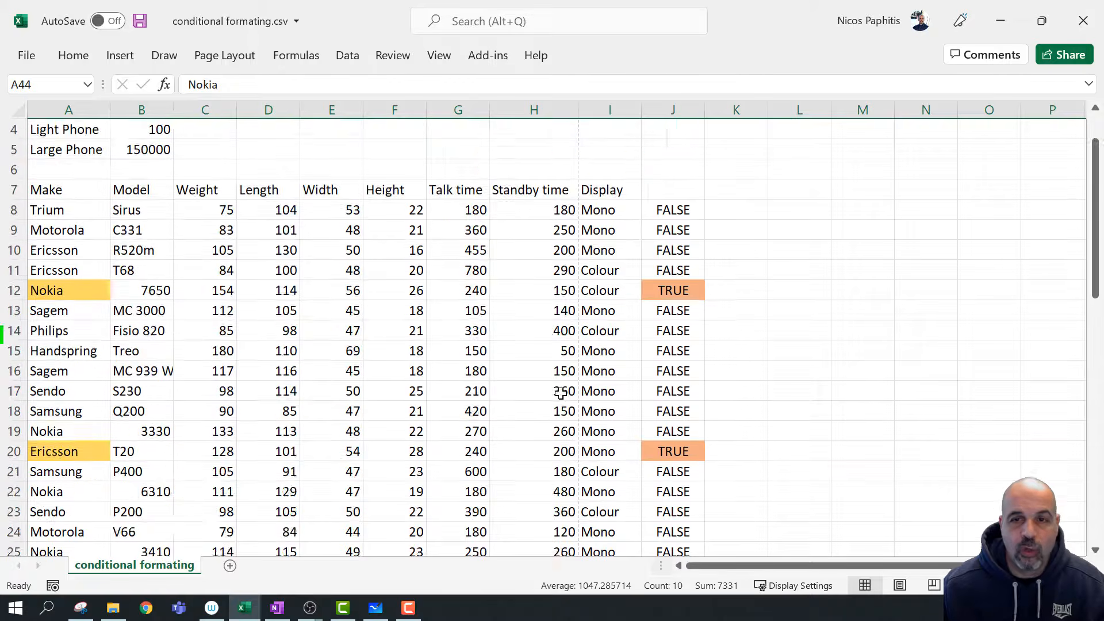
Remove the volume test results by deleting the whole of column J
{"action": "left_click", "coordinate": [673, 110]}
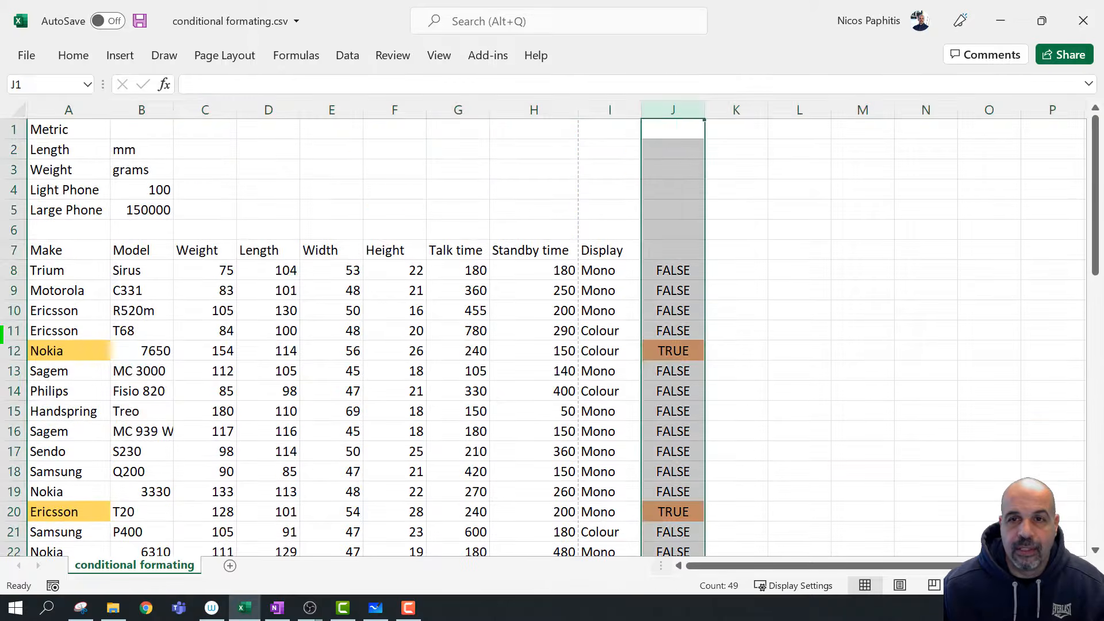
{"action": "right_click", "coordinate": [685, 112]}
{"action": "left_click", "coordinate": [753, 287]}
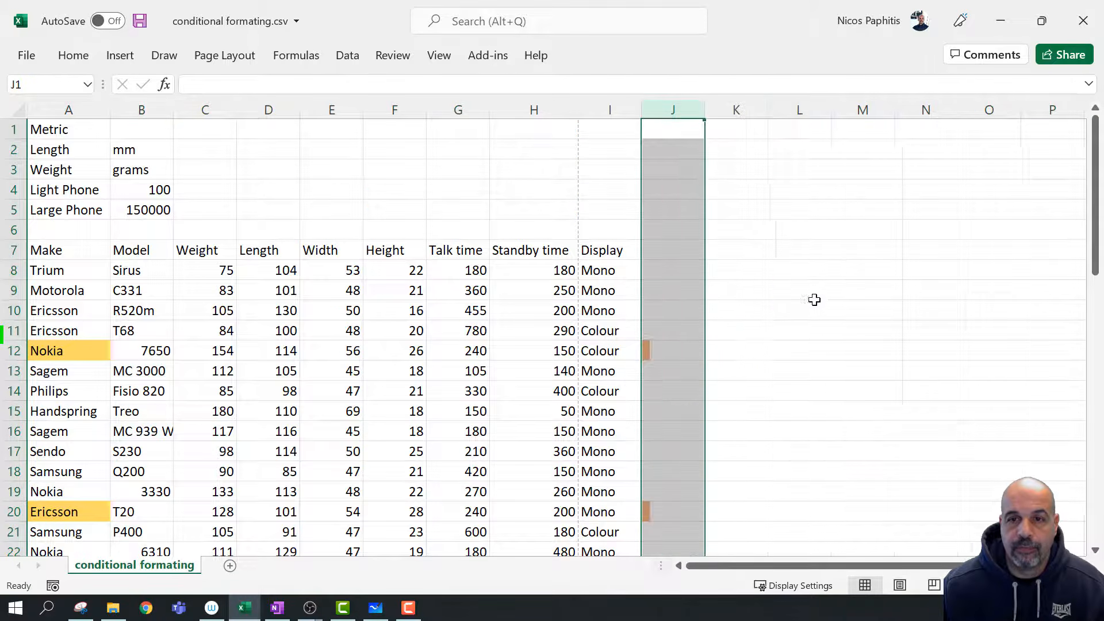
{"action": "left_click", "coordinate": [827, 369]}
{"action": "scroll", "coordinate": [359, 332], "scroll_direction": "down", "scroll_amount": 4}
{"action": "scroll", "coordinate": [338, 328], "scroll_direction": "up", "scroll_amount": 4}
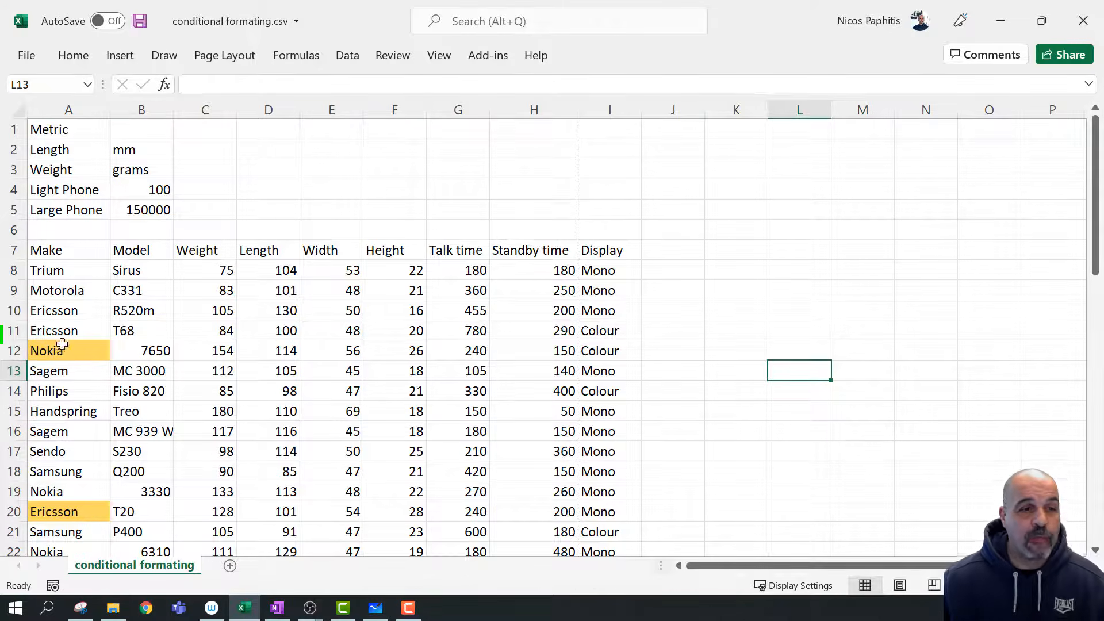
Try to clear the conditional formatting rules from the Nokia 7650 row, cells A12:I12
{"action": "left_click_drag", "start_coordinate": [46, 352], "coordinate": [603, 350]}
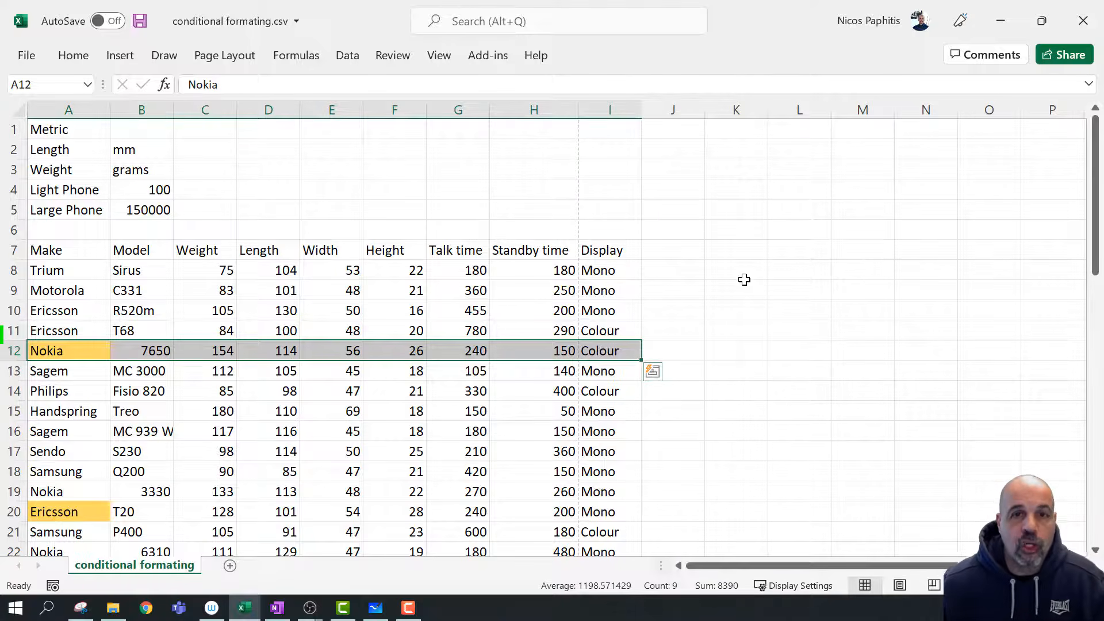
{"action": "left_click", "coordinate": [72, 55]}
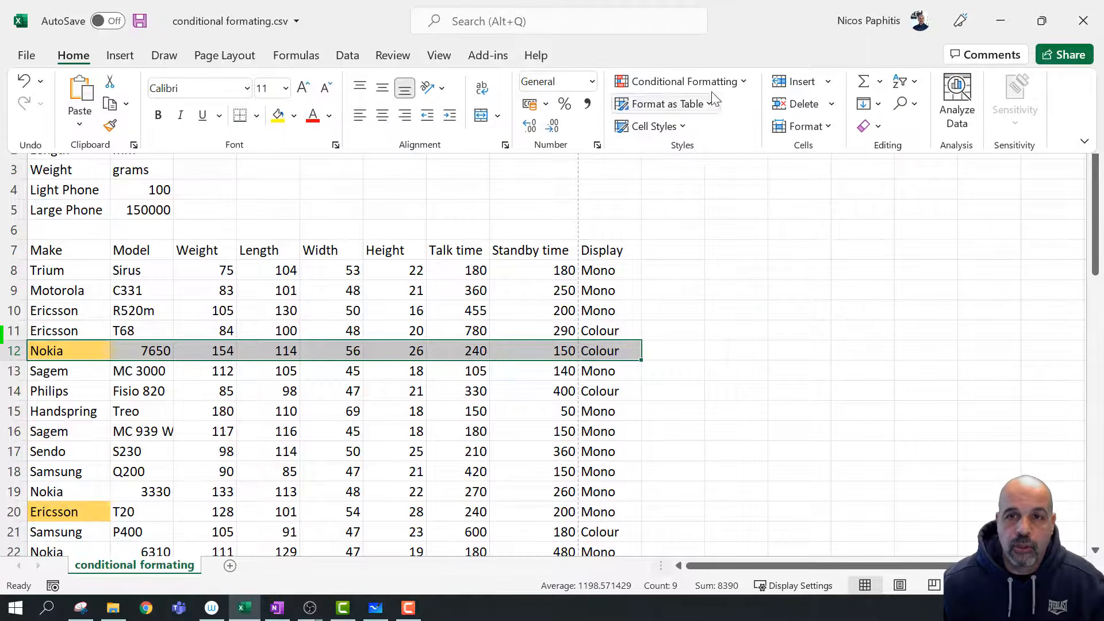
{"action": "left_click", "coordinate": [724, 80]}
{"action": "mouse_move", "coordinate": [668, 350]}
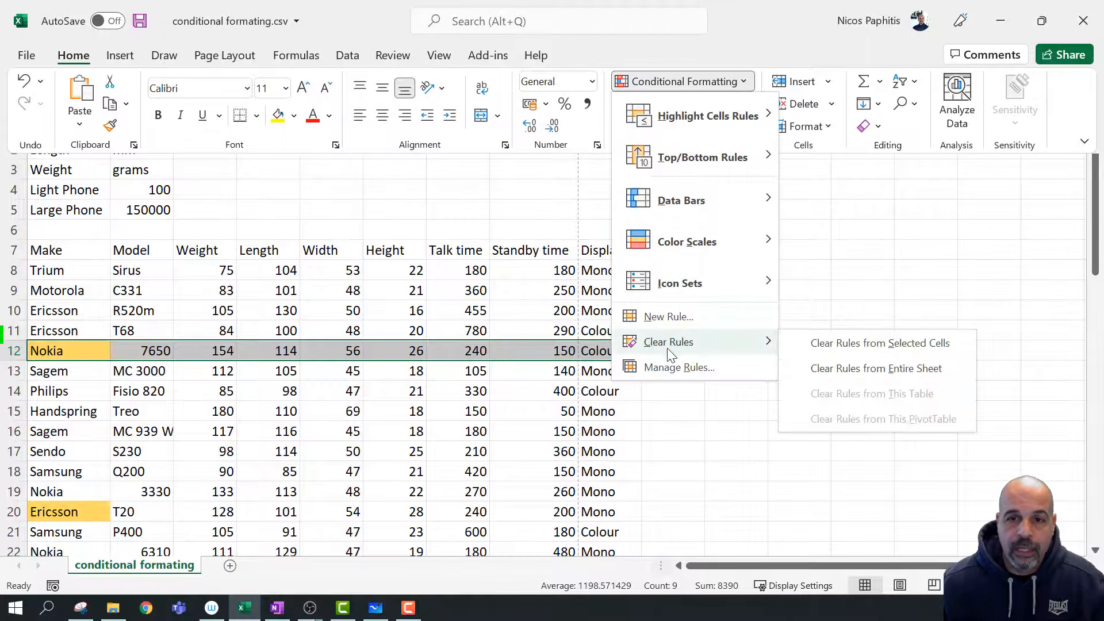
{"action": "left_click", "coordinate": [836, 345]}
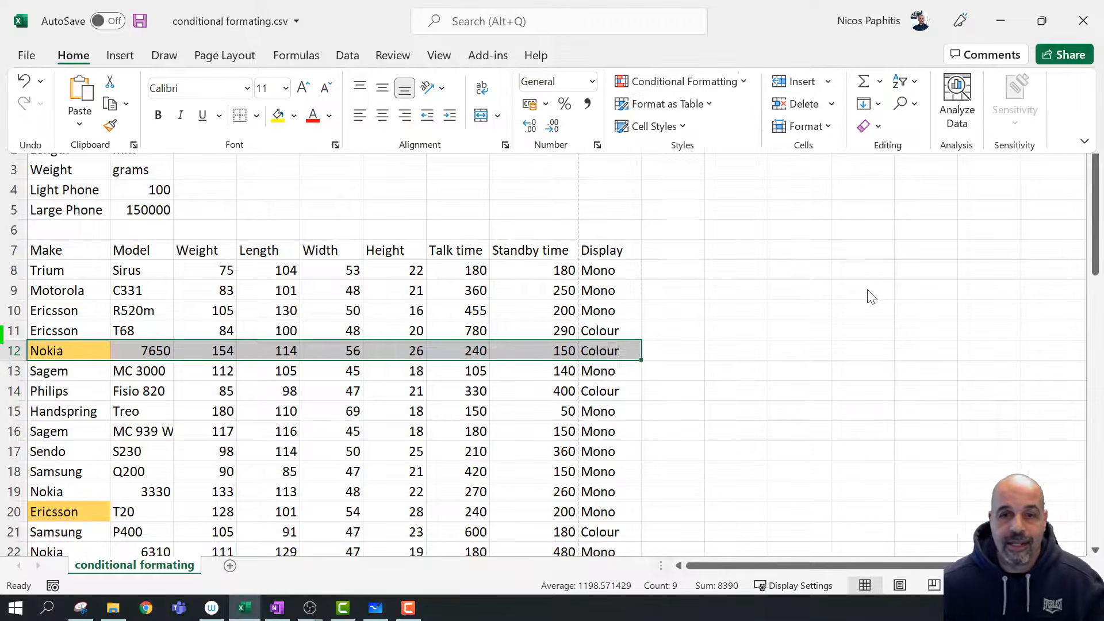
{"action": "key", "text": "ctrl+F1"}
Select the makes in A8:A56 and clear the conditional formatting rules from the entire sheet
{"action": "left_click_drag", "start_coordinate": [57, 270], "coordinate": [84, 510]}
{"action": "scroll", "coordinate": [596, 241], "scroll_direction": "up", "scroll_amount": 12}
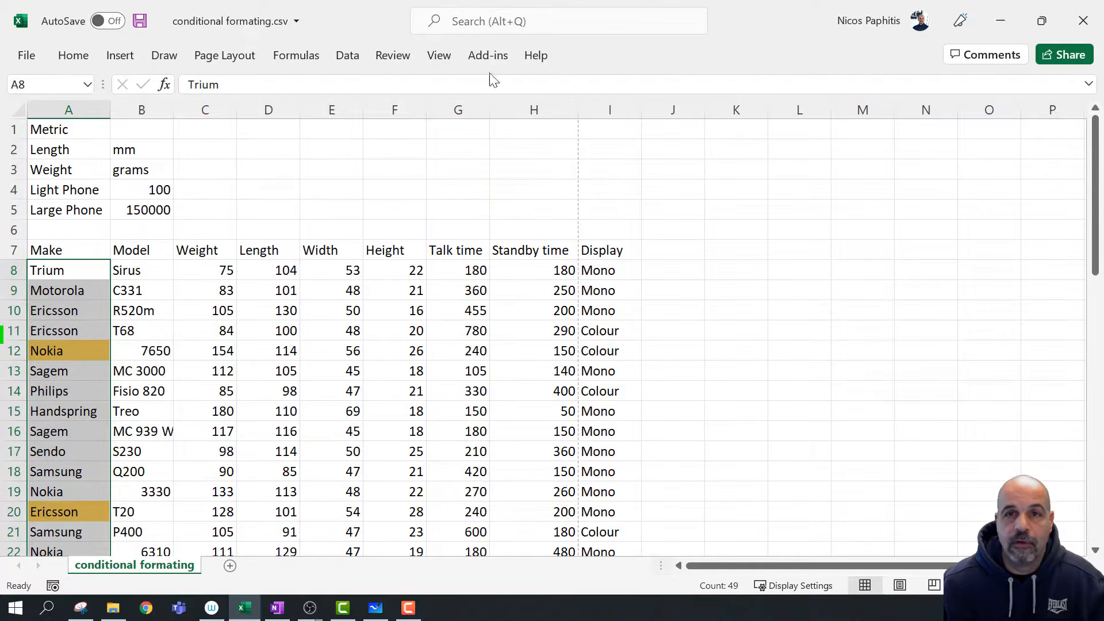
{"action": "left_click", "coordinate": [74, 56]}
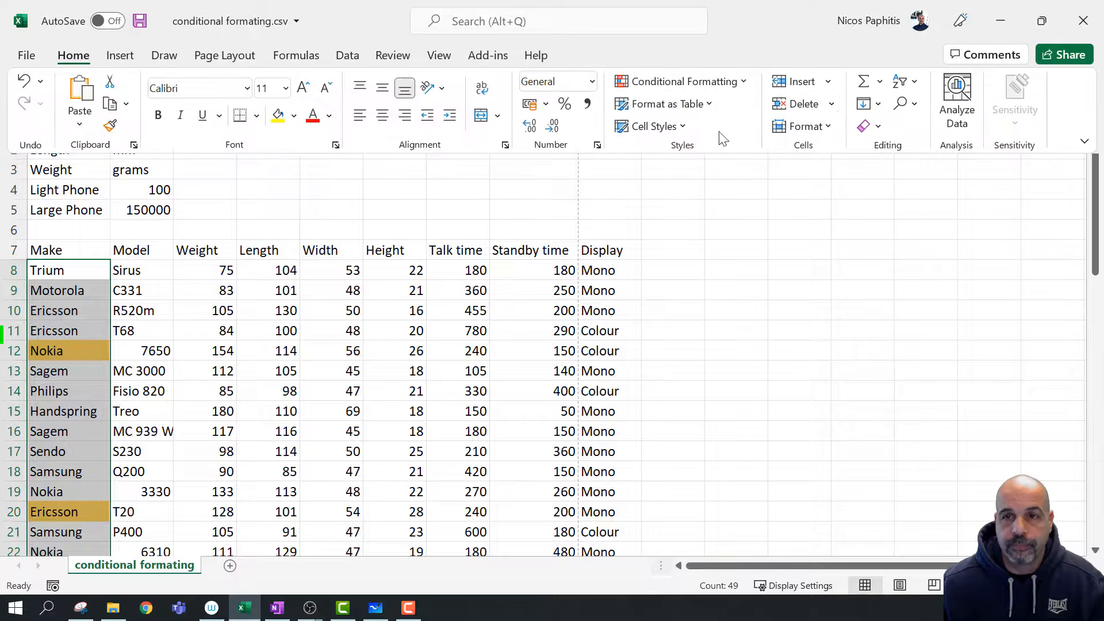
{"action": "left_click", "coordinate": [713, 82]}
{"action": "mouse_move", "coordinate": [676, 345]}
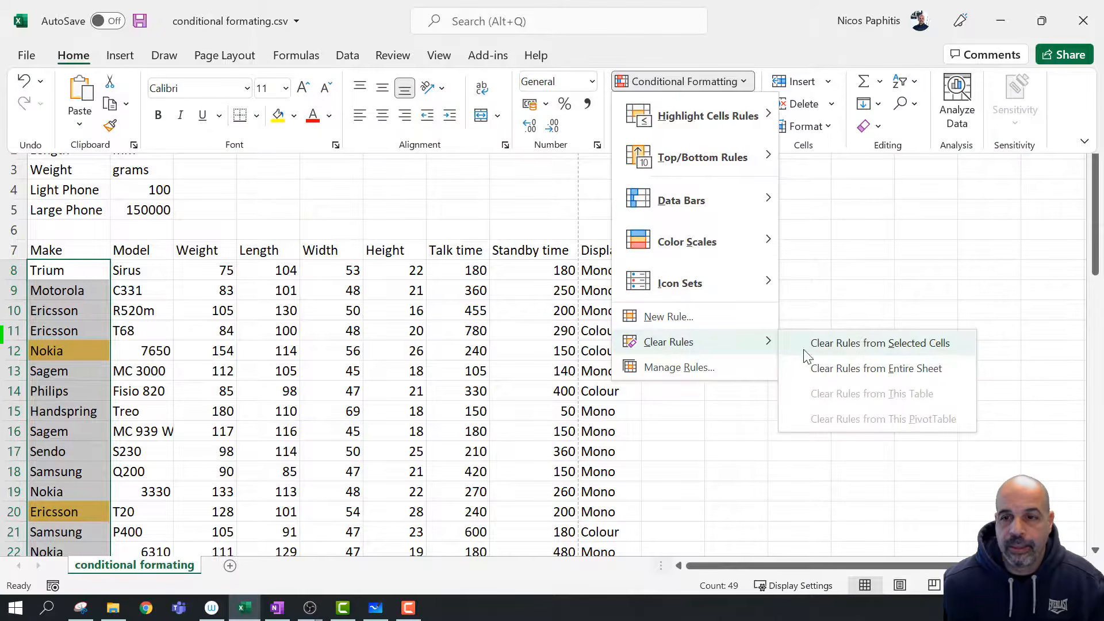
{"action": "left_click", "coordinate": [847, 371]}
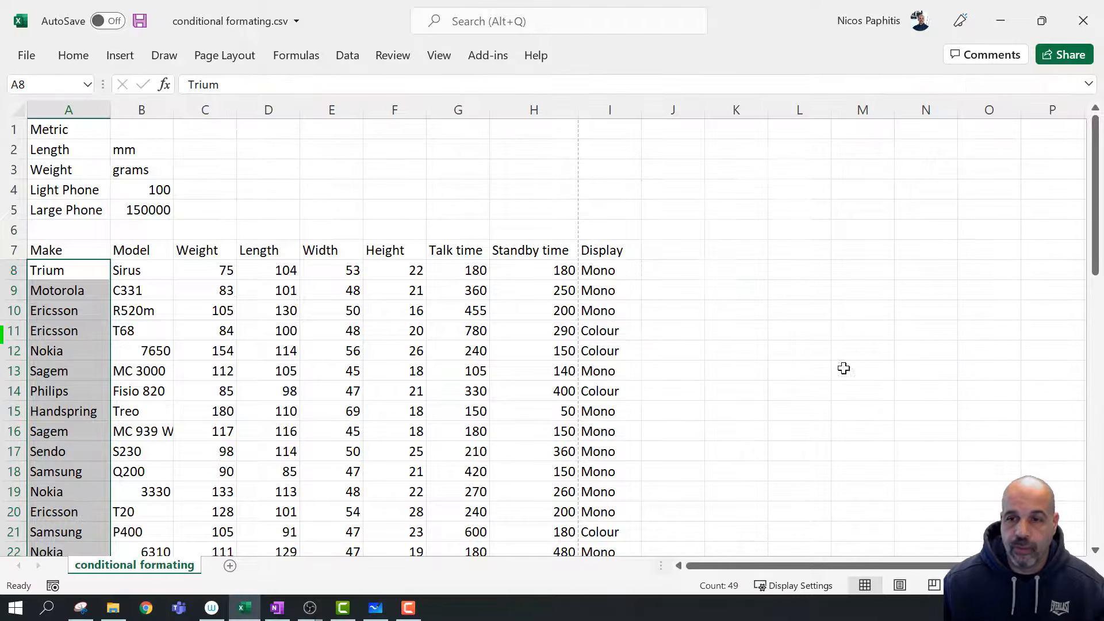
{"action": "left_click", "coordinate": [844, 368]}
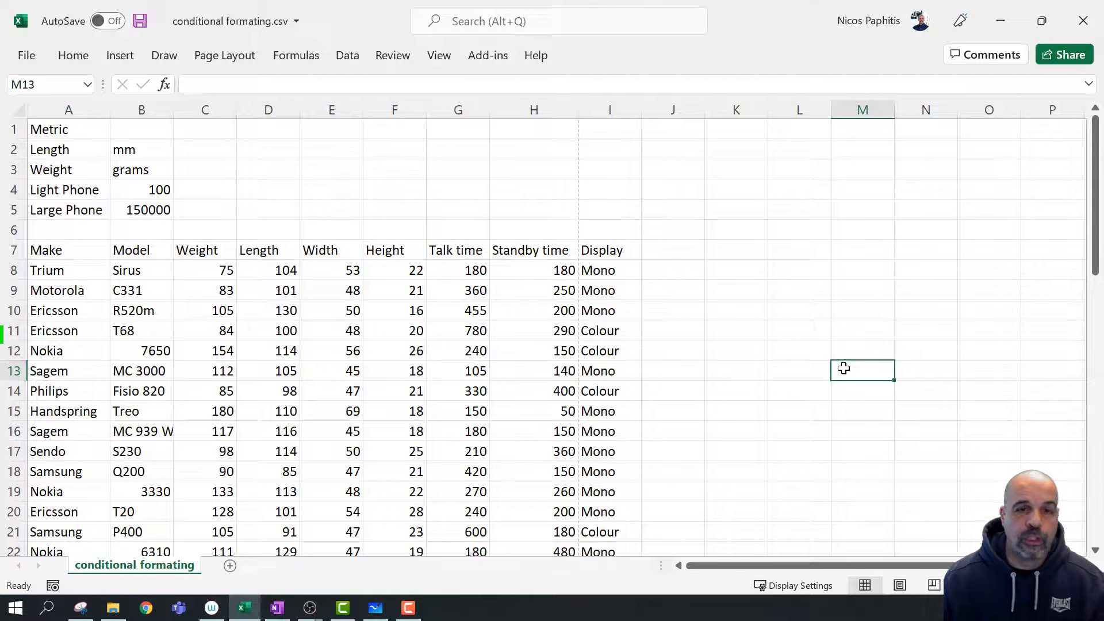
{"action": "scroll", "coordinate": [409, 150], "scroll_direction": "down", "scroll_amount": 1}
{"action": "scroll", "coordinate": [408, 151], "scroll_direction": "up", "scroll_amount": 1}
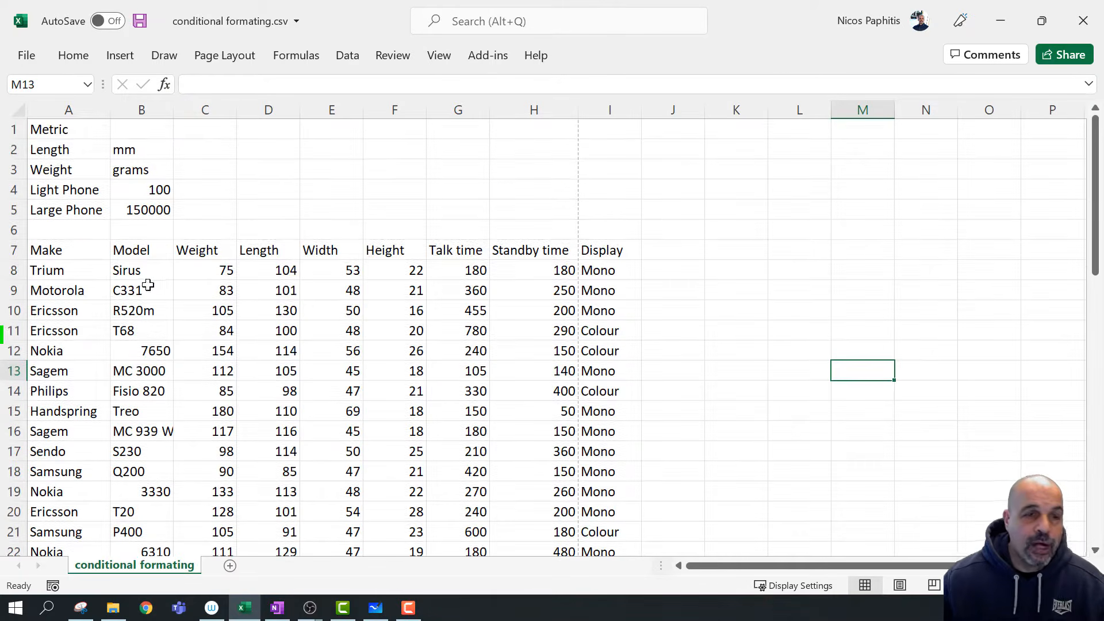
Select the full phone data range A8:I56, from the Make column through the Display column
{"action": "left_click_drag", "start_coordinate": [44, 275], "coordinate": [600, 254]}
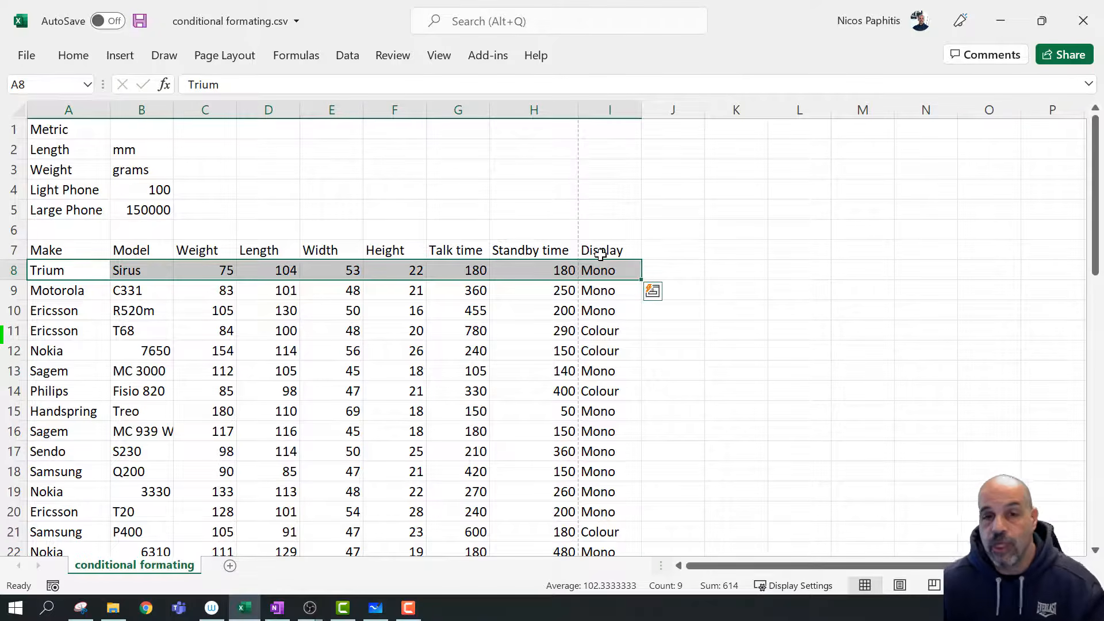
{"action": "left_click", "coordinate": [100, 284]}
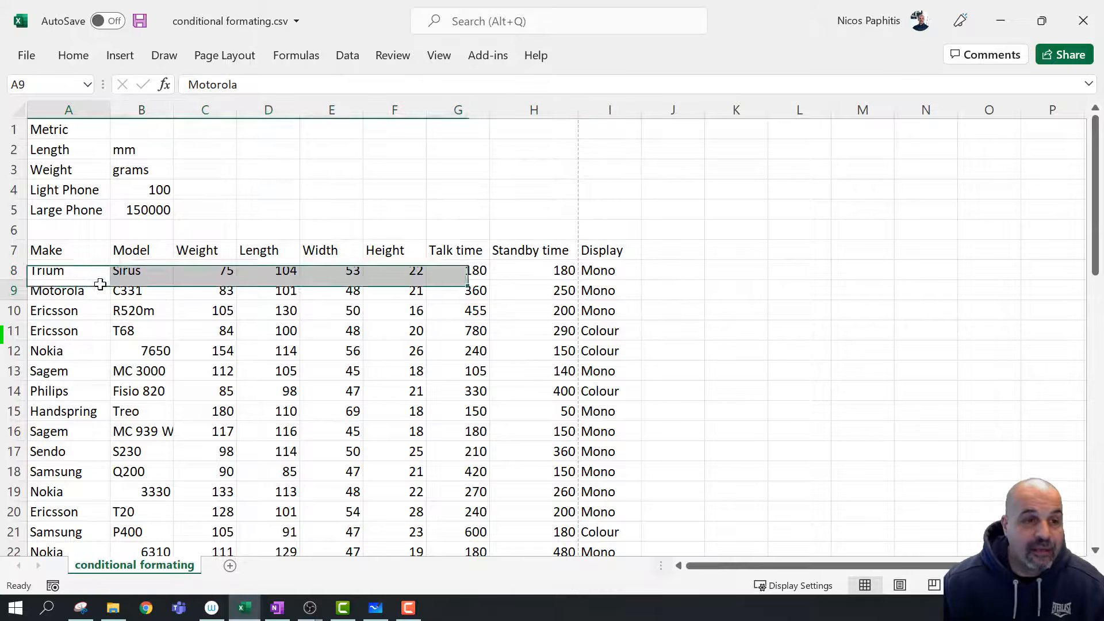
{"action": "left_click_drag", "start_coordinate": [66, 274], "coordinate": [586, 532]}
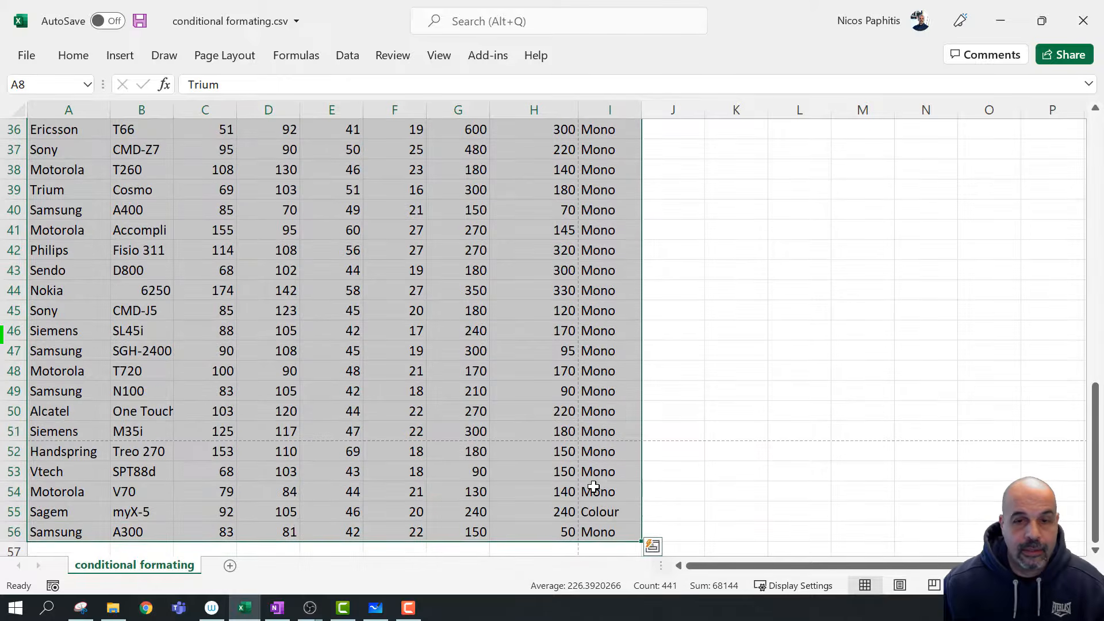
{"action": "scroll", "coordinate": [593, 488], "scroll_direction": "up", "scroll_amount": 12}
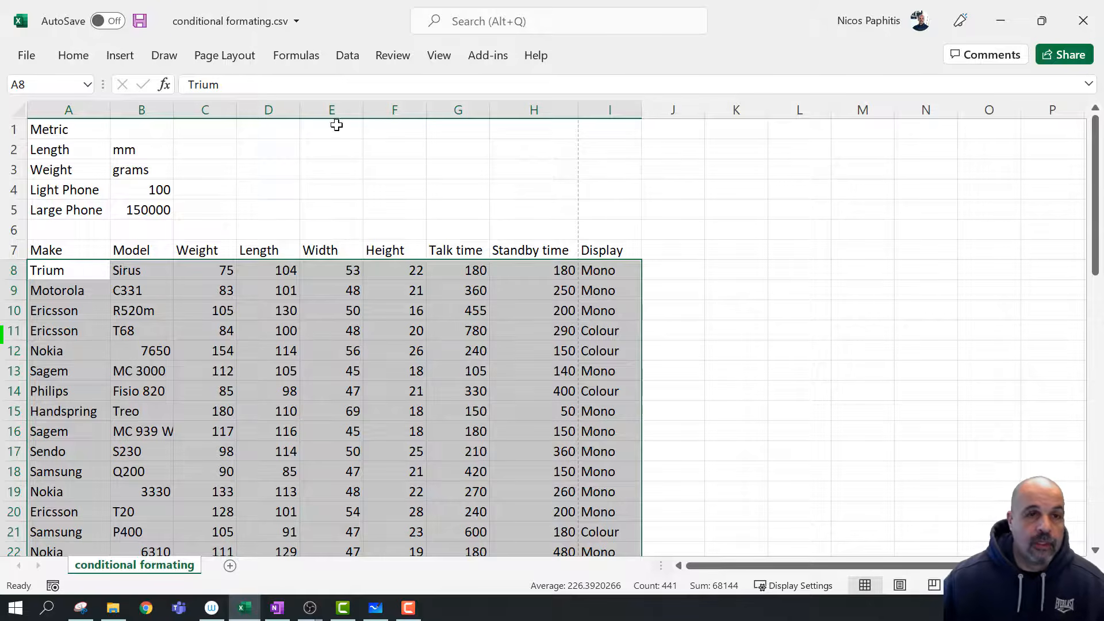
Start a new conditional formatting rule for the selected range that uses a formula to determine which cells to format
{"action": "left_click", "coordinate": [69, 57]}
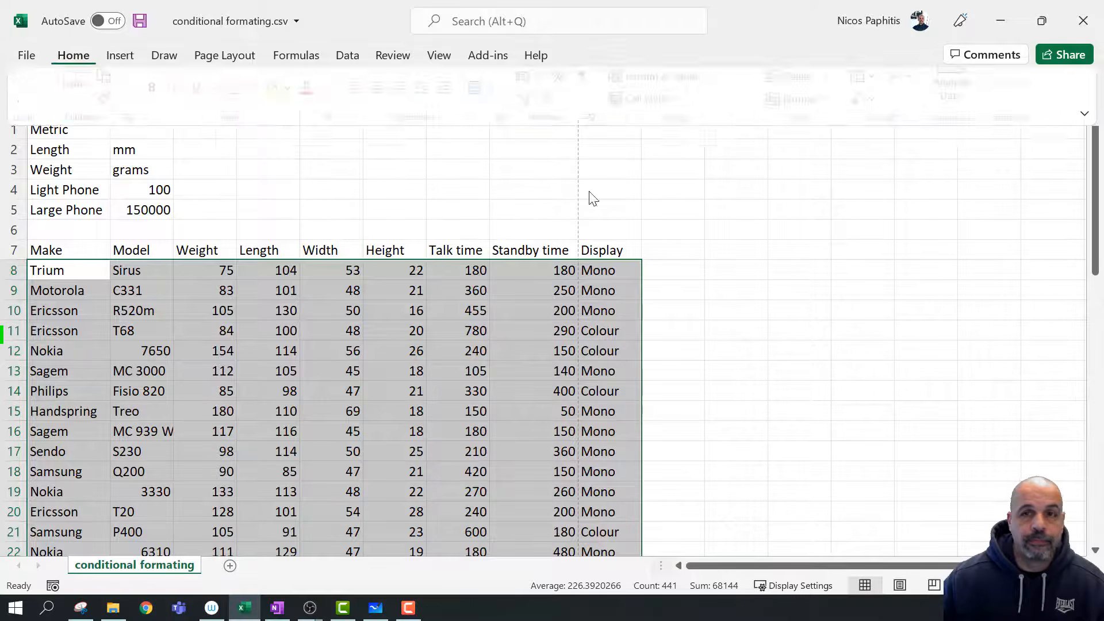
{"action": "left_click", "coordinate": [719, 83]}
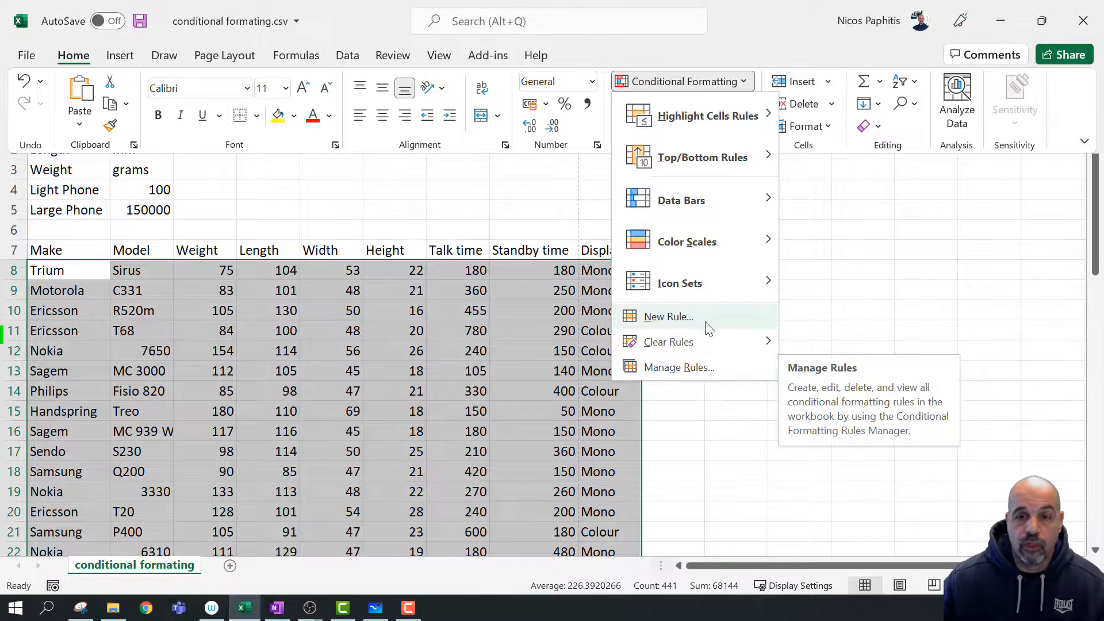
{"action": "left_click", "coordinate": [703, 369]}
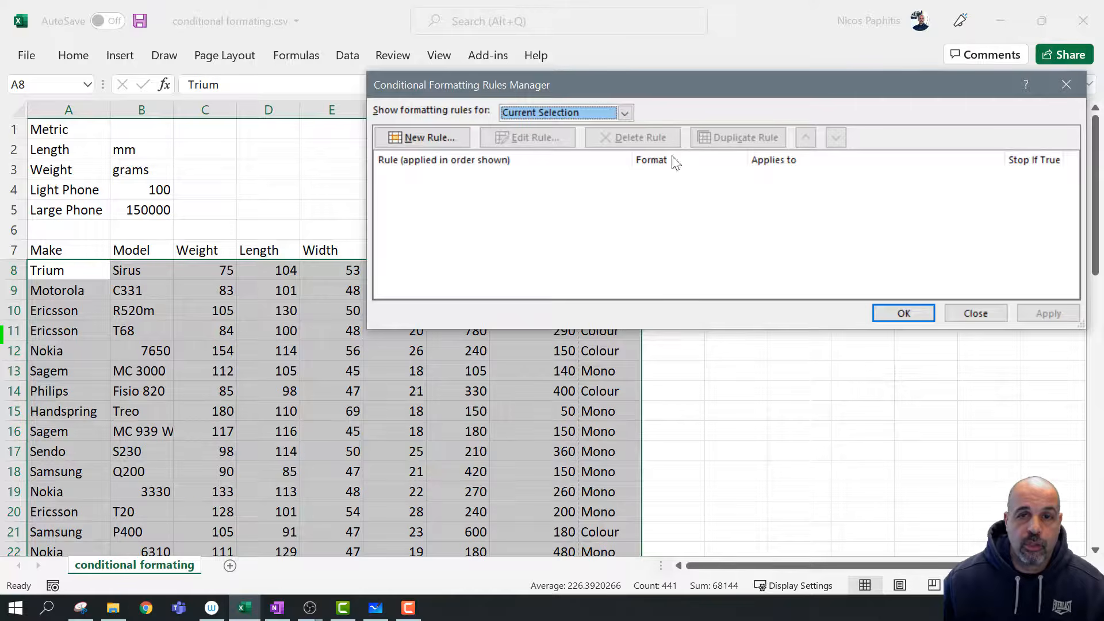
{"action": "left_click", "coordinate": [431, 137]}
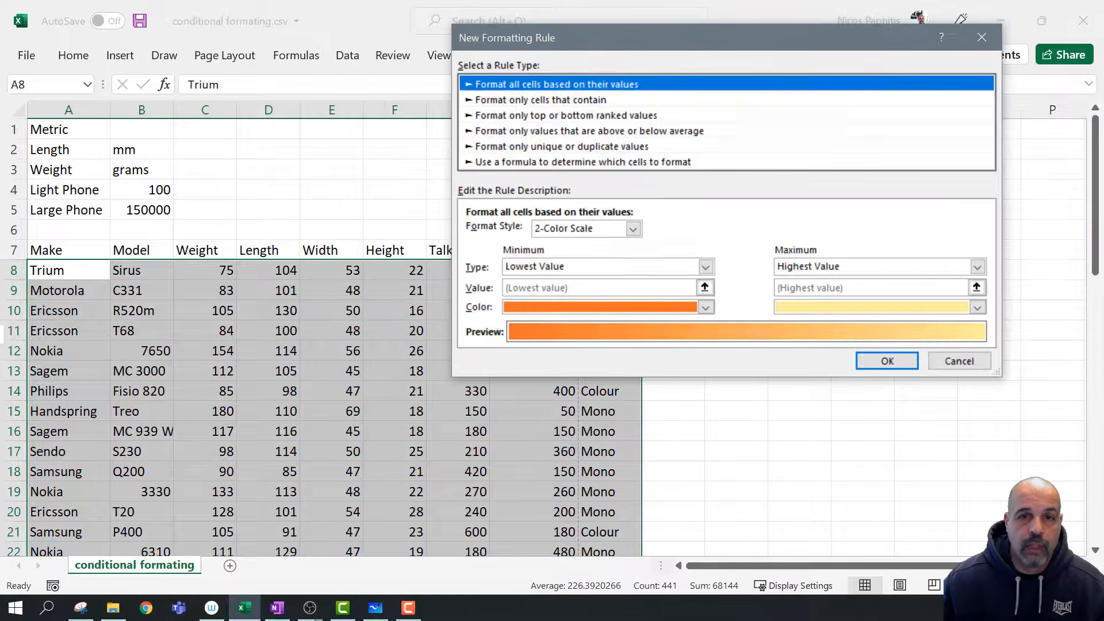
{"action": "left_click", "coordinate": [565, 161]}
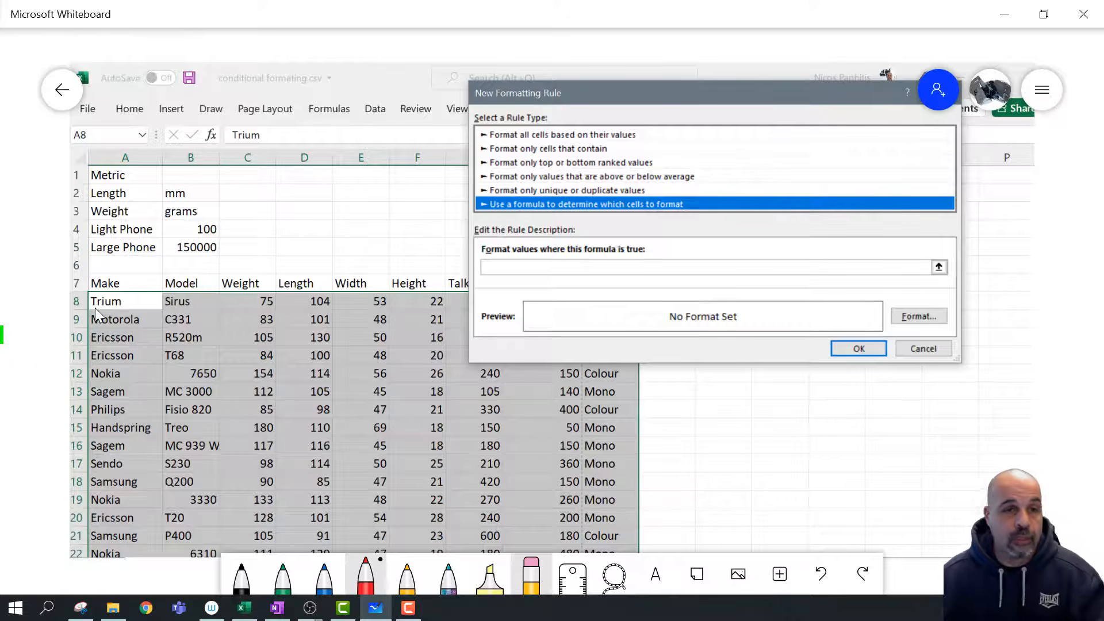
On the Whiteboard screenshot, mark Trium, its three dimensions and the 150000 threshold in red, and write D8 x E8 x F8 >= $B$5
{"action": "mouse_move", "coordinate": [88, 292]}
{"action": "left_mouse_down"}
{"action": "mouse_move", "coordinate": [102, 309]}
{"action": "mouse_move", "coordinate": [133, 307]}
{"action": "mouse_move", "coordinate": [115, 290]}
{"action": "mouse_move", "coordinate": [89, 290]}
{"action": "left_mouse_up"}
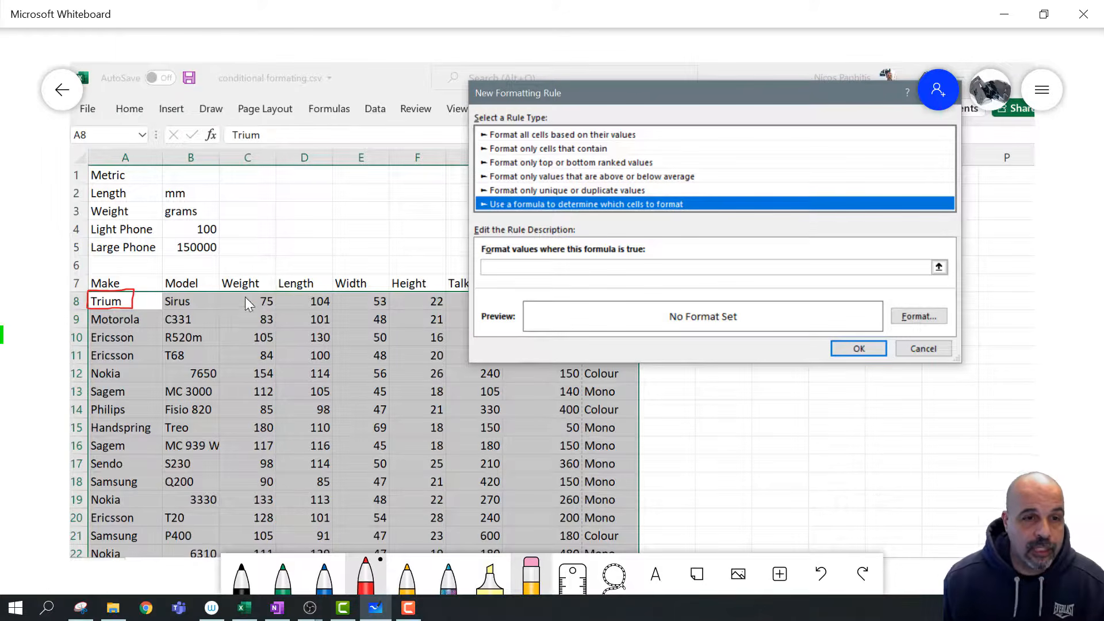
{"action": "mouse_move", "coordinate": [313, 292]}
{"action": "left_mouse_down"}
{"action": "mouse_move", "coordinate": [312, 308]}
{"action": "mouse_move", "coordinate": [446, 295]}
{"action": "left_mouse_up"}
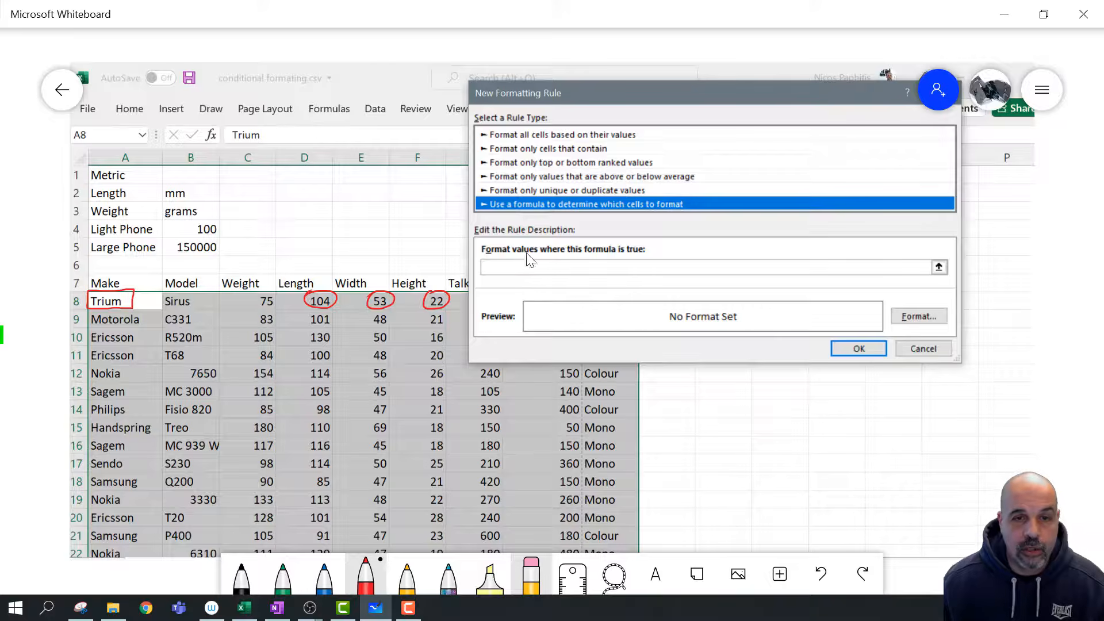
{"action": "mouse_move", "coordinate": [516, 260]}
{"action": "left_mouse_down"}
{"action": "mouse_move", "coordinate": [521, 274]}
{"action": "mouse_move", "coordinate": [547, 271]}
{"action": "mouse_move", "coordinate": [549, 259]}
{"action": "mouse_move", "coordinate": [604, 273]}
{"action": "mouse_move", "coordinate": [615, 257]}
{"action": "left_mouse_up"}
{"action": "left_click_drag", "start_coordinate": [603, 265], "coordinate": [617, 271]}
{"action": "mouse_move", "coordinate": [633, 258]}
{"action": "left_mouse_down"}
{"action": "mouse_move", "coordinate": [622, 266]}
{"action": "mouse_move", "coordinate": [632, 258]}
{"action": "mouse_move", "coordinate": [678, 274]}
{"action": "mouse_move", "coordinate": [690, 255]}
{"action": "left_mouse_up"}
{"action": "mouse_move", "coordinate": [680, 266]}
{"action": "left_mouse_down"}
{"action": "mouse_move", "coordinate": [704, 257]}
{"action": "mouse_move", "coordinate": [723, 273]}
{"action": "mouse_move", "coordinate": [771, 259]}
{"action": "mouse_move", "coordinate": [770, 276]}
{"action": "mouse_move", "coordinate": [785, 259]}
{"action": "mouse_move", "coordinate": [802, 281]}
{"action": "mouse_move", "coordinate": [822, 257]}
{"action": "left_mouse_up"}
{"action": "mouse_move", "coordinate": [169, 247]}
{"action": "left_mouse_down"}
{"action": "mouse_move", "coordinate": [220, 242]}
{"action": "mouse_move", "coordinate": [177, 247]}
{"action": "left_mouse_up"}
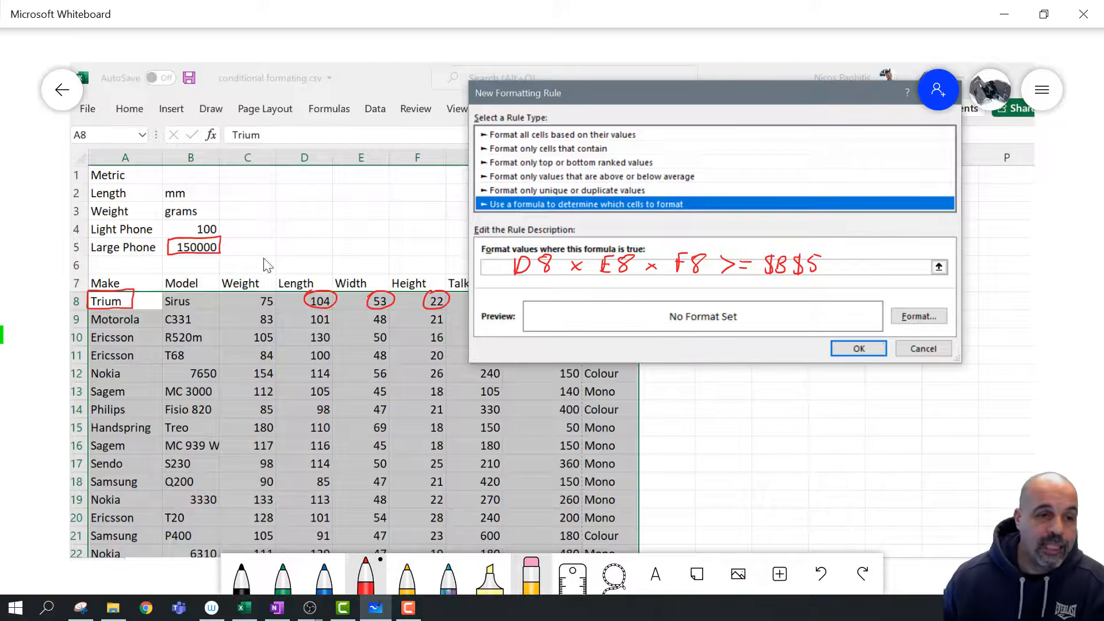
Draw and erase a red arrow from row 8 to row 9, and draw a red arrow from Trium to a boxed Sirus
{"action": "left_click_drag", "start_coordinate": [83, 306], "coordinate": [83, 317]}
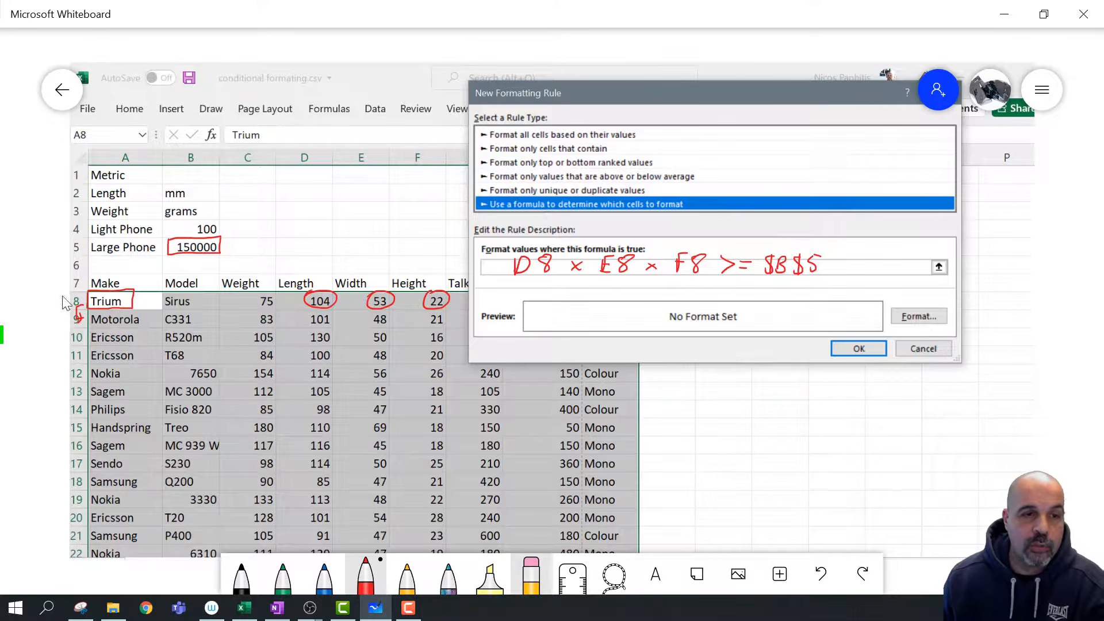
{"action": "left_click", "coordinate": [532, 575]}
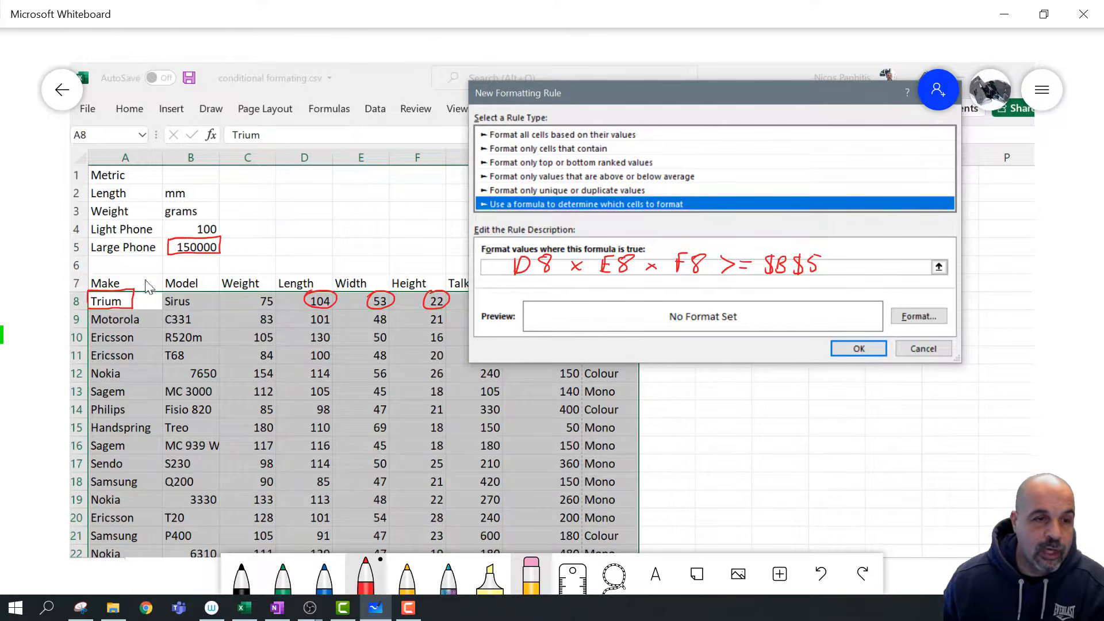
{"action": "mouse_move", "coordinate": [142, 296]}
{"action": "left_mouse_down"}
{"action": "mouse_move", "coordinate": [167, 285]}
{"action": "mouse_move", "coordinate": [196, 300]}
{"action": "left_mouse_up"}
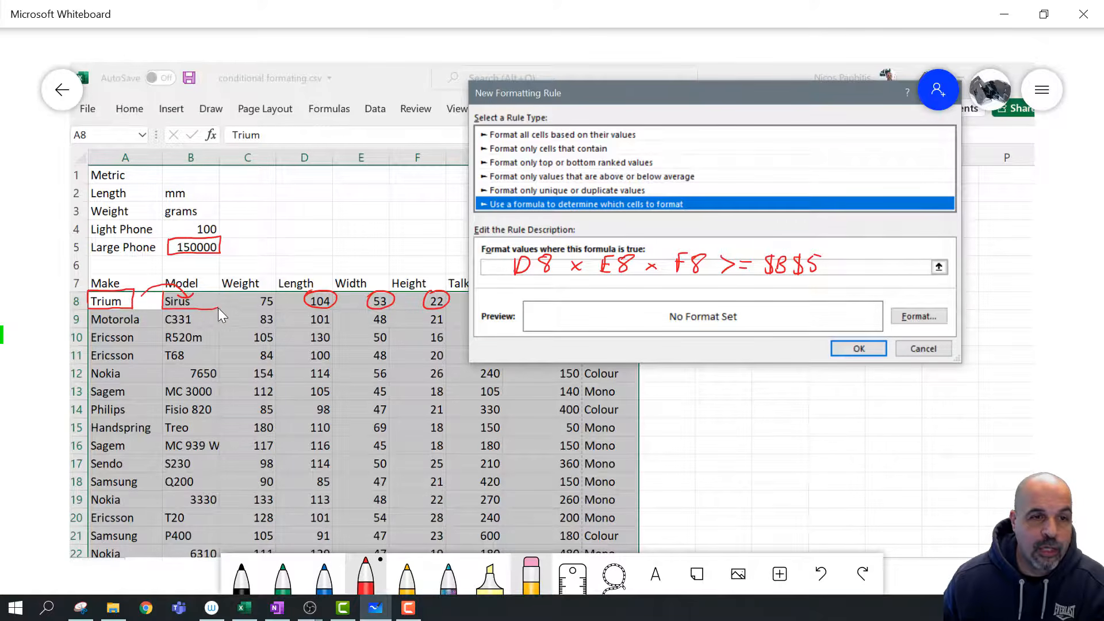
{"action": "left_click_drag", "start_coordinate": [219, 291], "coordinate": [167, 299]}
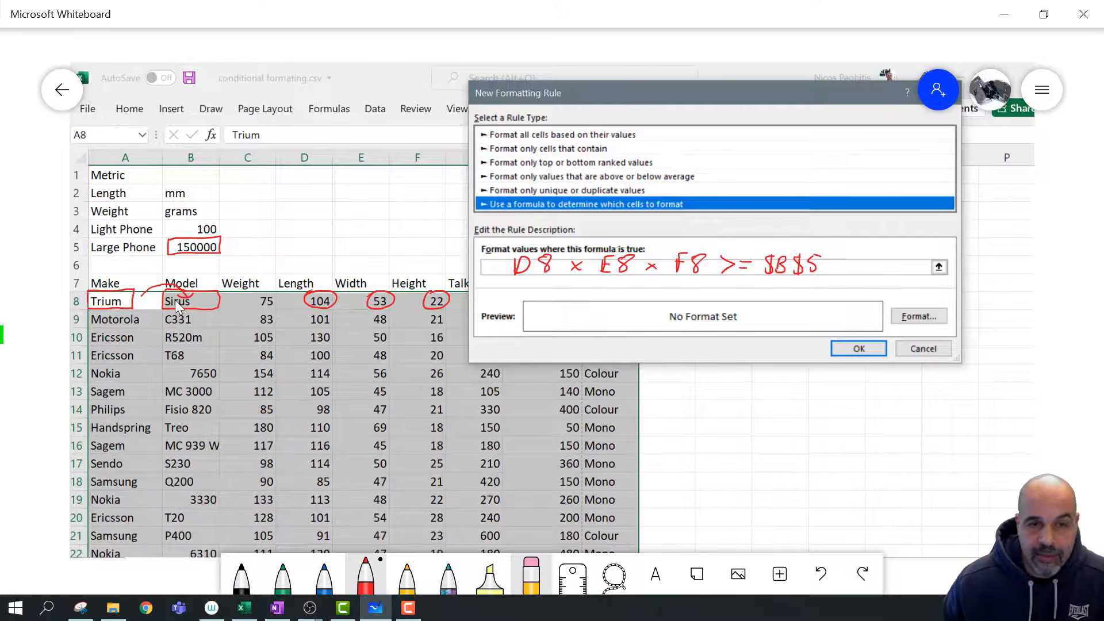
In blue, draw arrows shifting the three dimensions one column over and add $ signs so the handwritten references read $D8, $E8 and $F8
{"action": "left_click", "coordinate": [321, 578]}
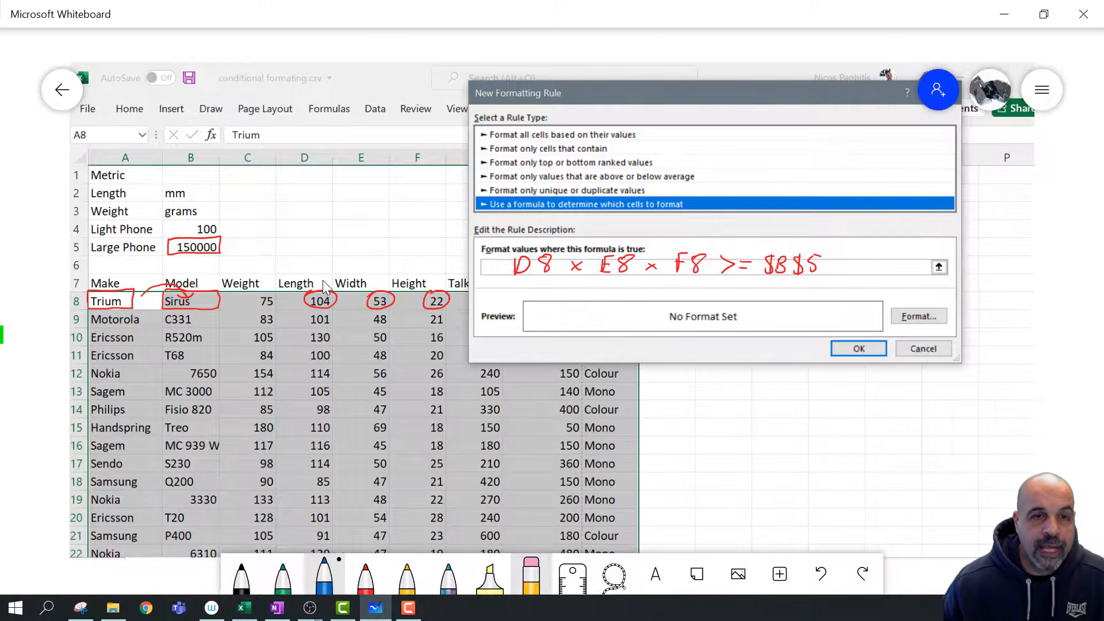
{"action": "left_click_drag", "start_coordinate": [319, 285], "coordinate": [460, 285]}
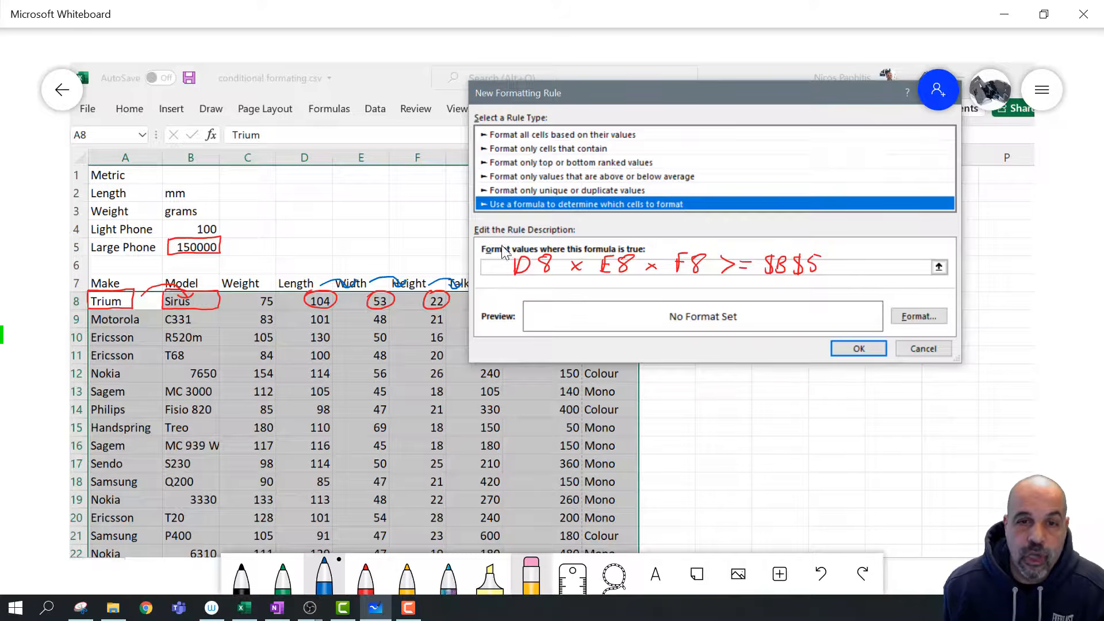
{"action": "left_click_drag", "start_coordinate": [512, 257], "coordinate": [506, 275]}
{"action": "left_click_drag", "start_coordinate": [598, 256], "coordinate": [592, 276]}
{"action": "left_click_drag", "start_coordinate": [669, 258], "coordinate": [665, 274]}
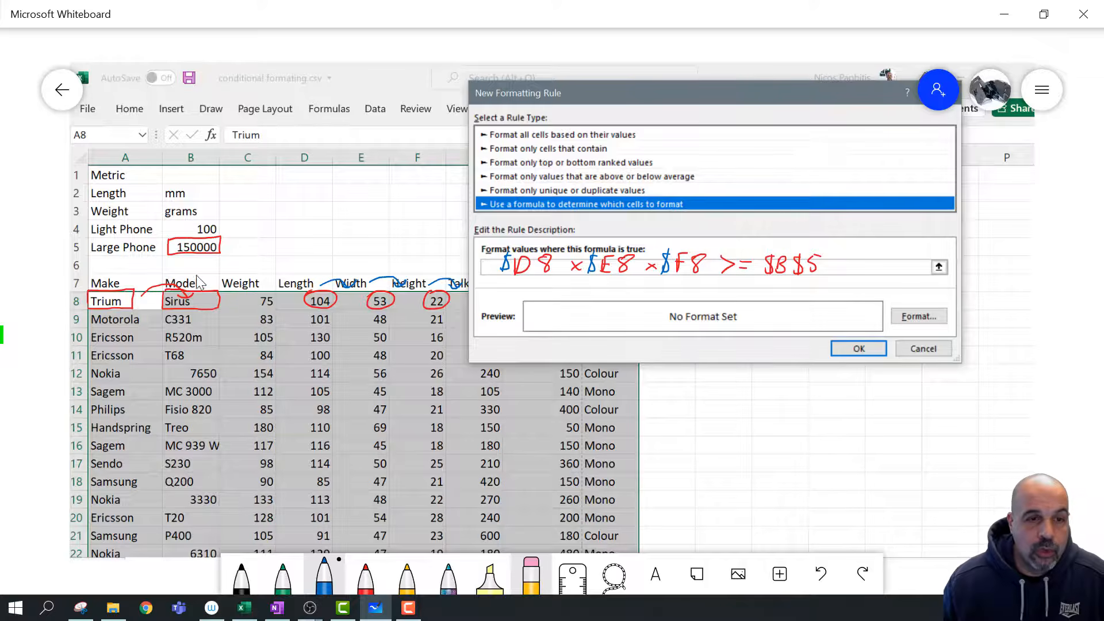
Draw a blue arrow from Sirus to a boxed weight cell C8 and circle the length in D8 in blue
{"action": "mouse_move", "coordinate": [199, 285]}
{"action": "left_mouse_down"}
{"action": "mouse_move", "coordinate": [238, 273]}
{"action": "mouse_move", "coordinate": [217, 308]}
{"action": "mouse_move", "coordinate": [274, 295]}
{"action": "mouse_move", "coordinate": [214, 288]}
{"action": "mouse_move", "coordinate": [220, 304]}
{"action": "left_mouse_up"}
{"action": "mouse_move", "coordinate": [316, 292]}
{"action": "left_mouse_down"}
{"action": "mouse_move", "coordinate": [302, 307]}
{"action": "mouse_move", "coordinate": [348, 307]}
{"action": "left_mouse_up"}
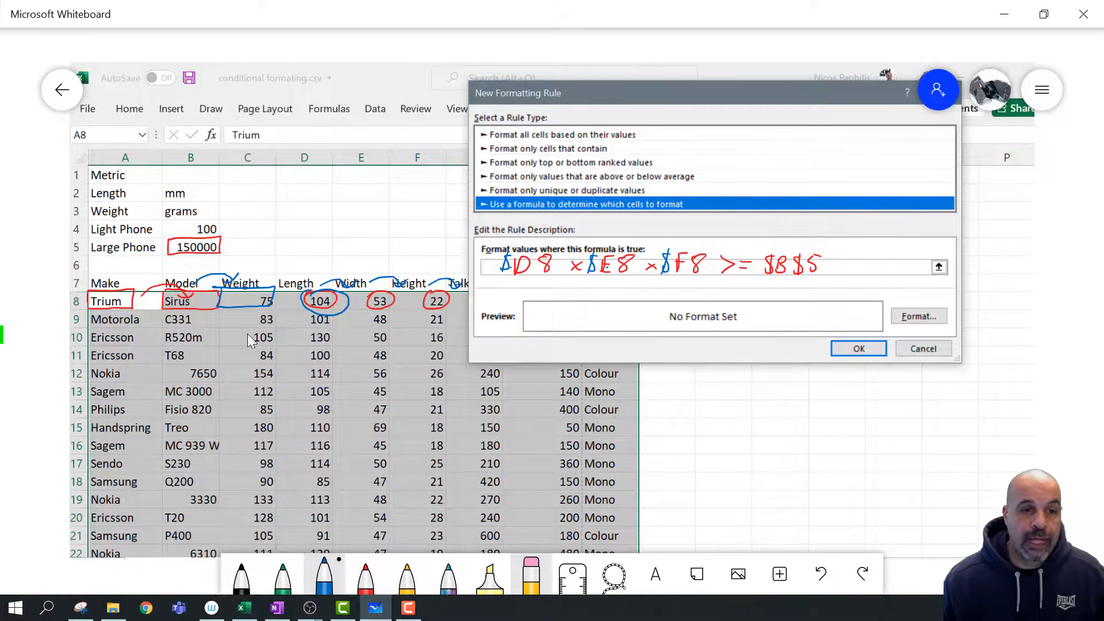
In blue, draw arrows from row 8 down to row 9, box Motorola, write $D9 below the formula and circle its length in D9
{"action": "left_click_drag", "start_coordinate": [18, 299], "coordinate": [46, 303]}
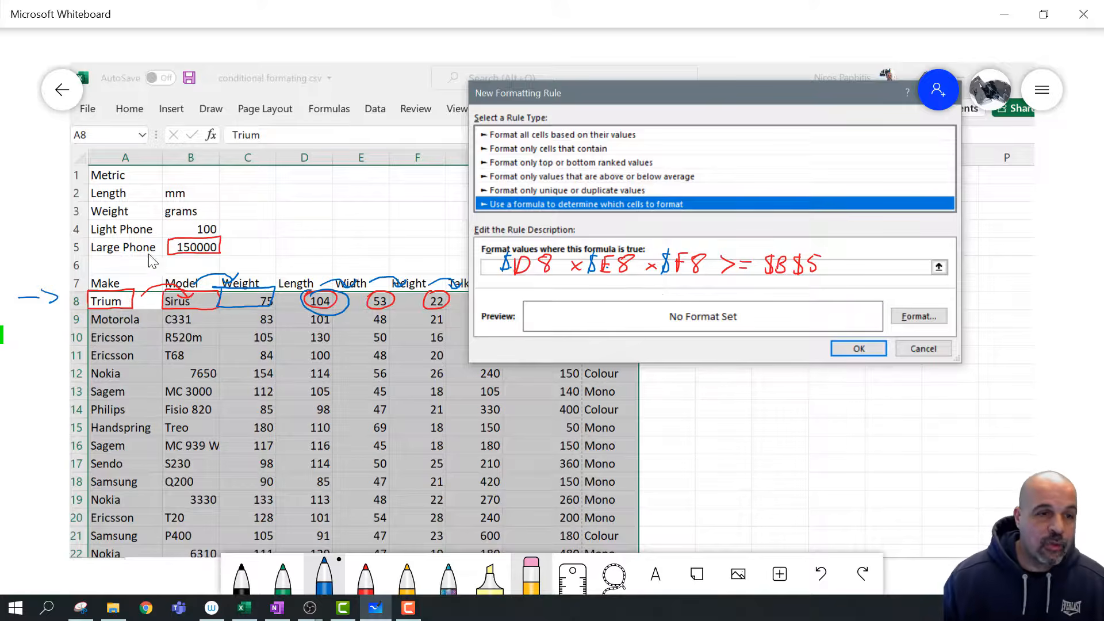
{"action": "mouse_move", "coordinate": [76, 305]}
{"action": "left_mouse_down"}
{"action": "mouse_move", "coordinate": [54, 302]}
{"action": "mouse_move", "coordinate": [49, 322]}
{"action": "mouse_move", "coordinate": [64, 326]}
{"action": "left_mouse_up"}
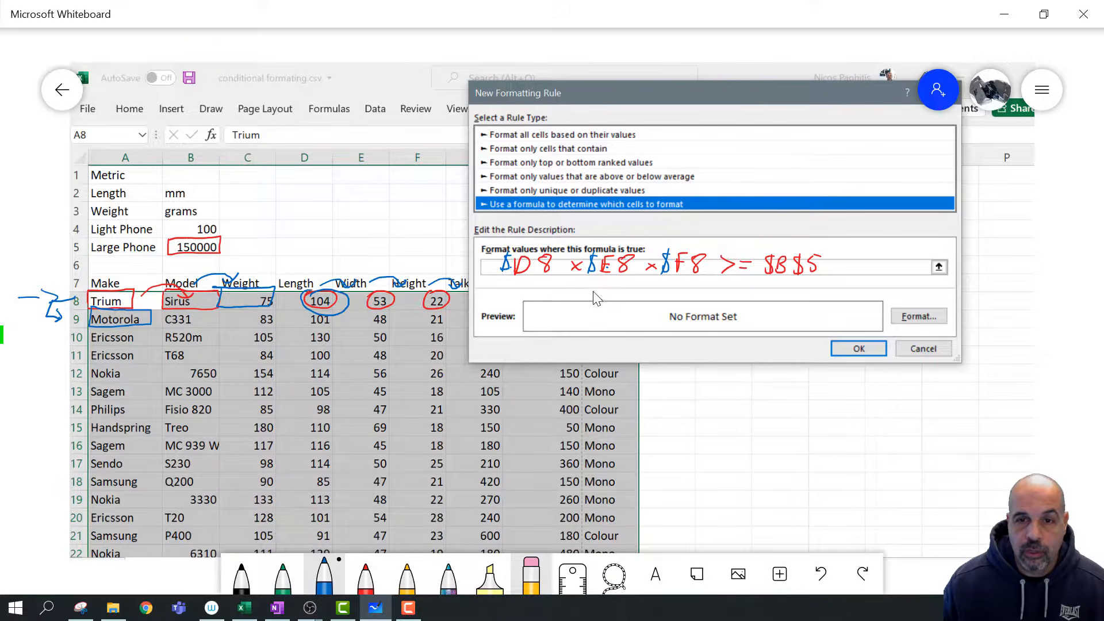
{"action": "left_click_drag", "start_coordinate": [593, 292], "coordinate": [590, 308]}
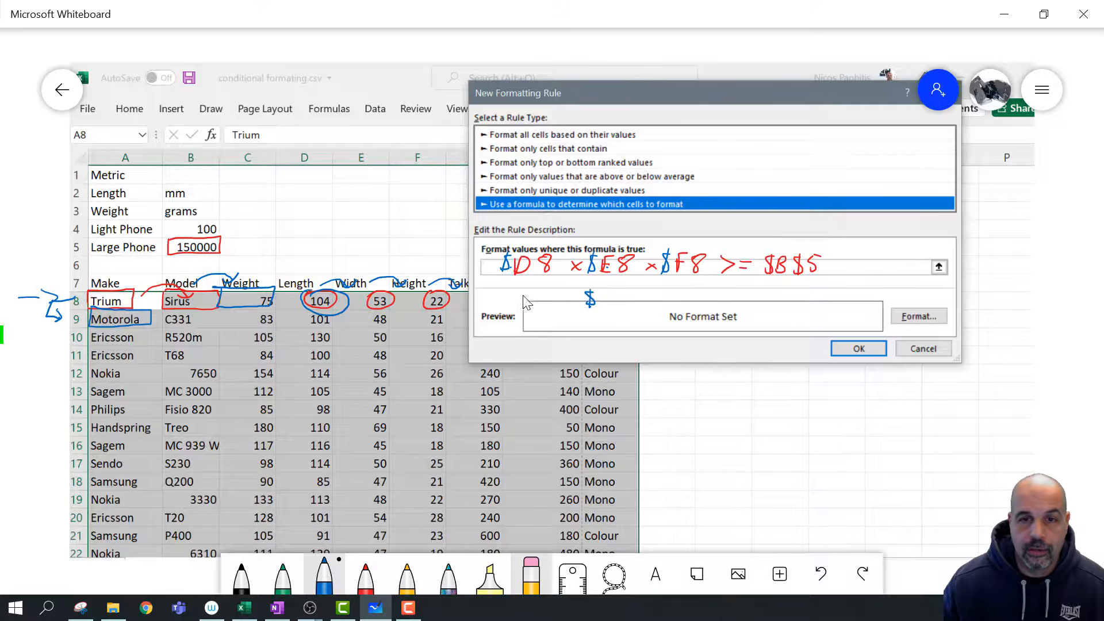
{"action": "mouse_move", "coordinate": [514, 291]}
{"action": "left_mouse_down"}
{"action": "mouse_move", "coordinate": [510, 311]}
{"action": "mouse_move", "coordinate": [532, 293]}
{"action": "mouse_move", "coordinate": [521, 300]}
{"action": "left_mouse_up"}
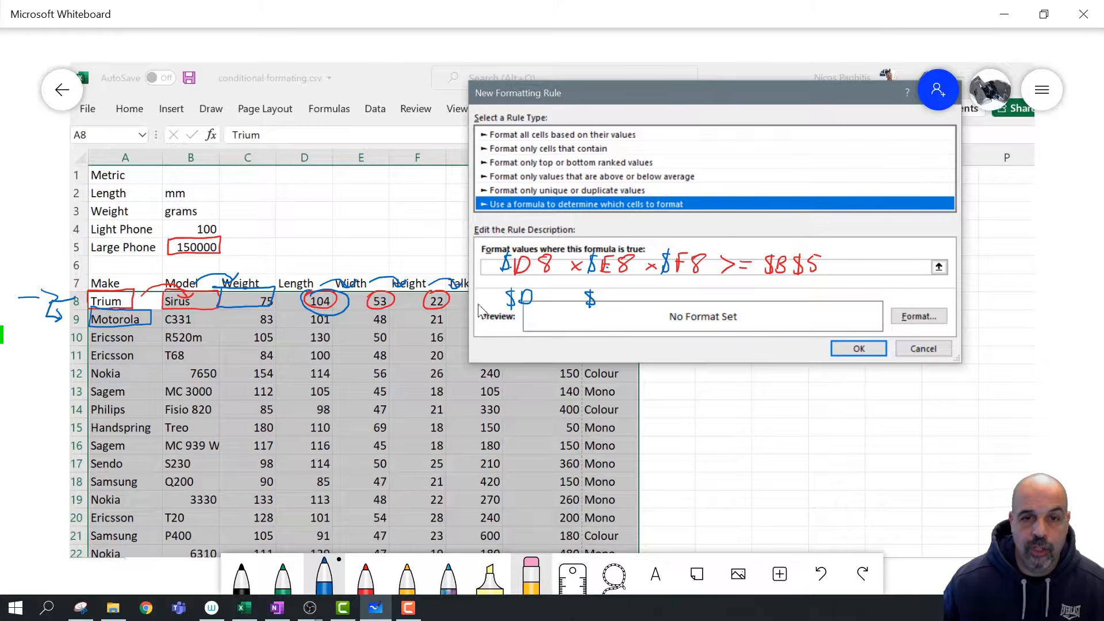
{"action": "left_click_drag", "start_coordinate": [548, 291], "coordinate": [544, 307]}
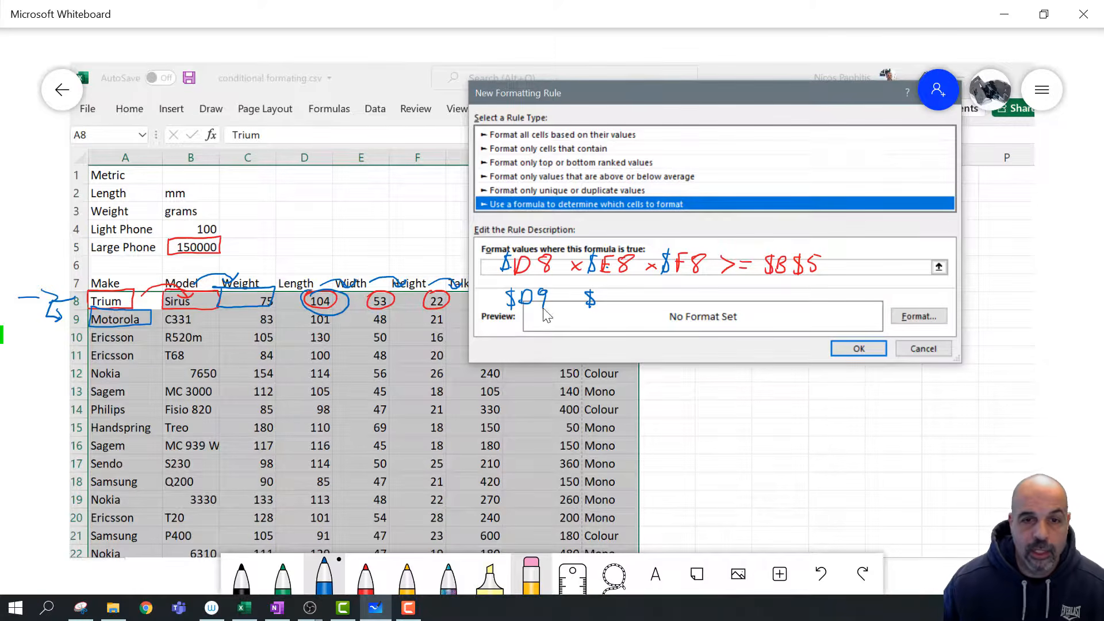
{"action": "mouse_move", "coordinate": [315, 314]}
{"action": "left_mouse_down"}
{"action": "mouse_move", "coordinate": [307, 325]}
{"action": "mouse_move", "coordinate": [331, 326]}
{"action": "mouse_move", "coordinate": [313, 333]}
{"action": "left_mouse_up"}
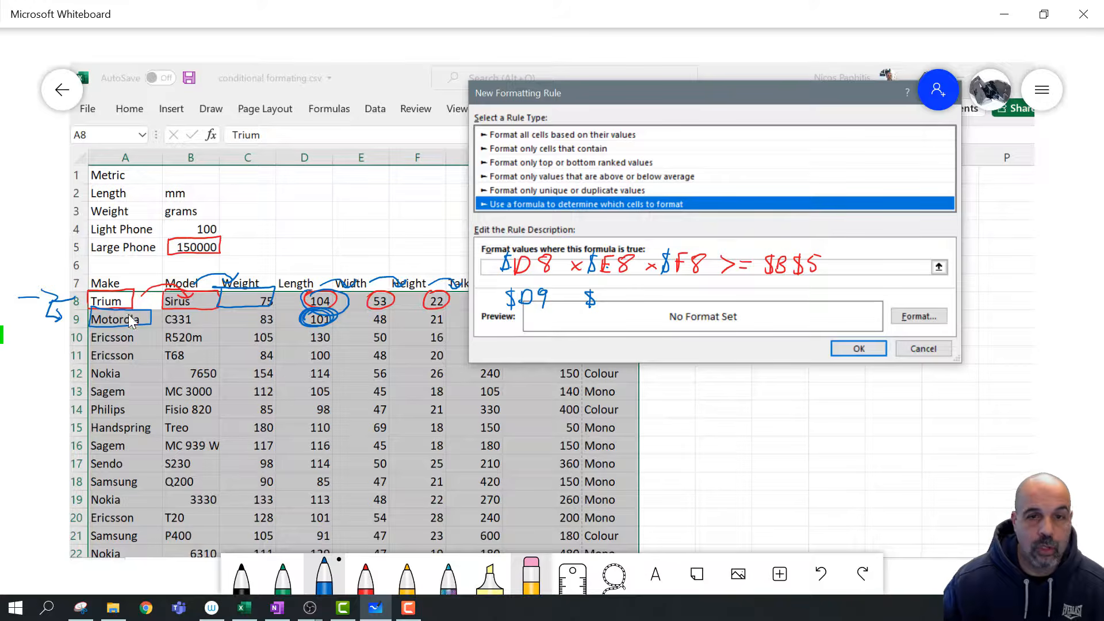
Complete the blue handwritten row 9 formula as $D9 x $E9 x $F9 >= $B$5
{"action": "mouse_move", "coordinate": [561, 292]}
{"action": "left_mouse_down"}
{"action": "mouse_move", "coordinate": [611, 295]}
{"action": "mouse_move", "coordinate": [609, 304]}
{"action": "left_mouse_up"}
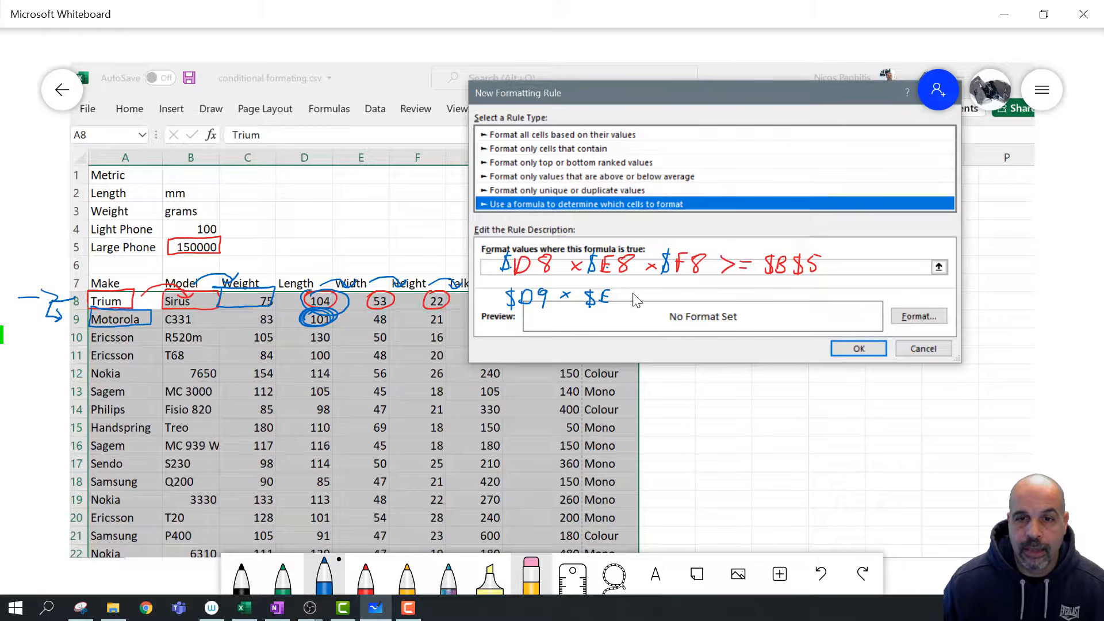
{"action": "mouse_move", "coordinate": [628, 292]}
{"action": "left_mouse_down"}
{"action": "mouse_move", "coordinate": [627, 305]}
{"action": "mouse_move", "coordinate": [676, 302]}
{"action": "left_mouse_up"}
{"action": "left_click_drag", "start_coordinate": [677, 290], "coordinate": [687, 289]}
{"action": "mouse_move", "coordinate": [677, 296]}
{"action": "left_mouse_down"}
{"action": "mouse_move", "coordinate": [725, 301]}
{"action": "mouse_move", "coordinate": [752, 288]}
{"action": "mouse_move", "coordinate": [771, 305]}
{"action": "left_mouse_up"}
{"action": "mouse_move", "coordinate": [784, 287]}
{"action": "left_mouse_down"}
{"action": "mouse_move", "coordinate": [784, 300]}
{"action": "mouse_move", "coordinate": [808, 299]}
{"action": "left_mouse_up"}
{"action": "left_click_drag", "start_coordinate": [812, 287], "coordinate": [820, 287]}
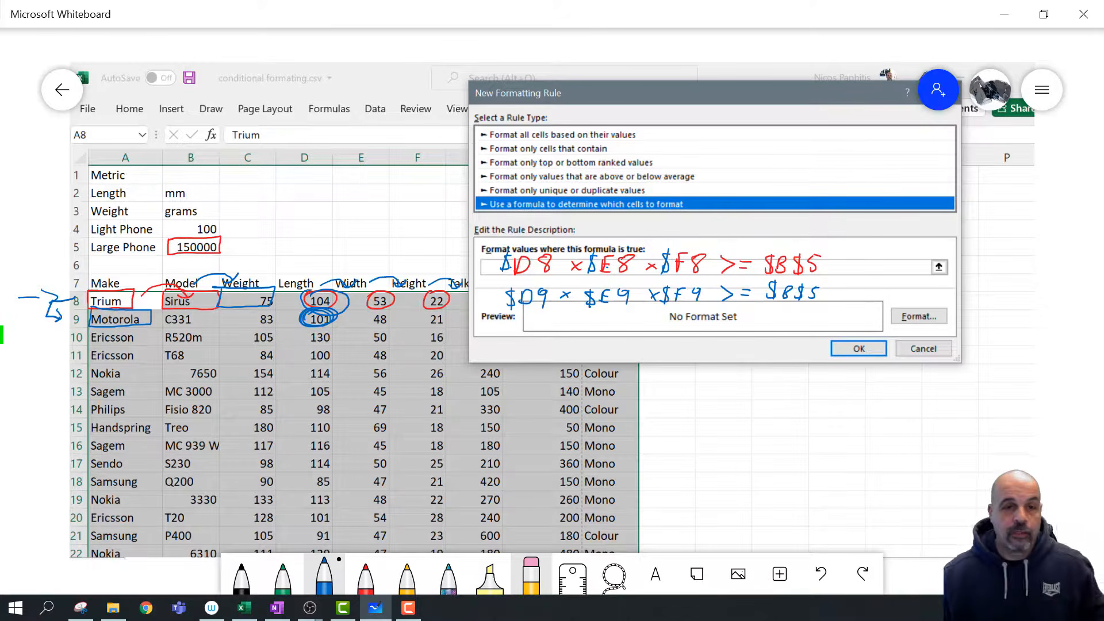
In blue, circle Motorola's width and height, draw an arrow from Motorola to C331, and underline $D9, $E9 and $F9
{"action": "mouse_move", "coordinate": [383, 312]}
{"action": "left_mouse_down"}
{"action": "mouse_move", "coordinate": [382, 332]}
{"action": "mouse_move", "coordinate": [426, 313]}
{"action": "left_mouse_up"}
{"action": "left_click_drag", "start_coordinate": [148, 321], "coordinate": [180, 330]}
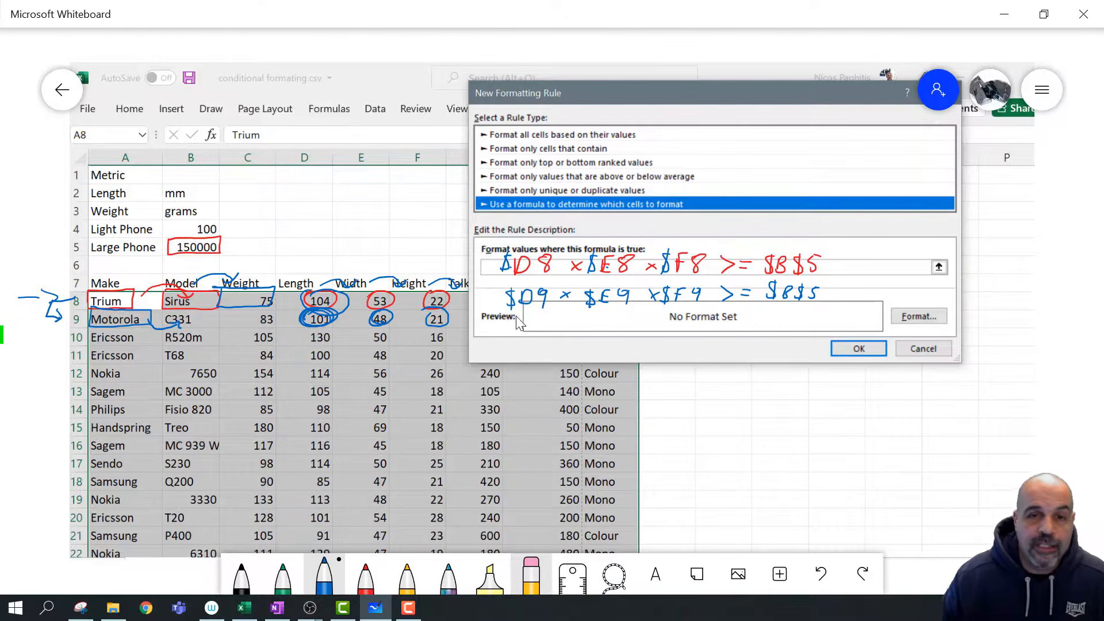
{"action": "left_click_drag", "start_coordinate": [514, 315], "coordinate": [539, 316]}
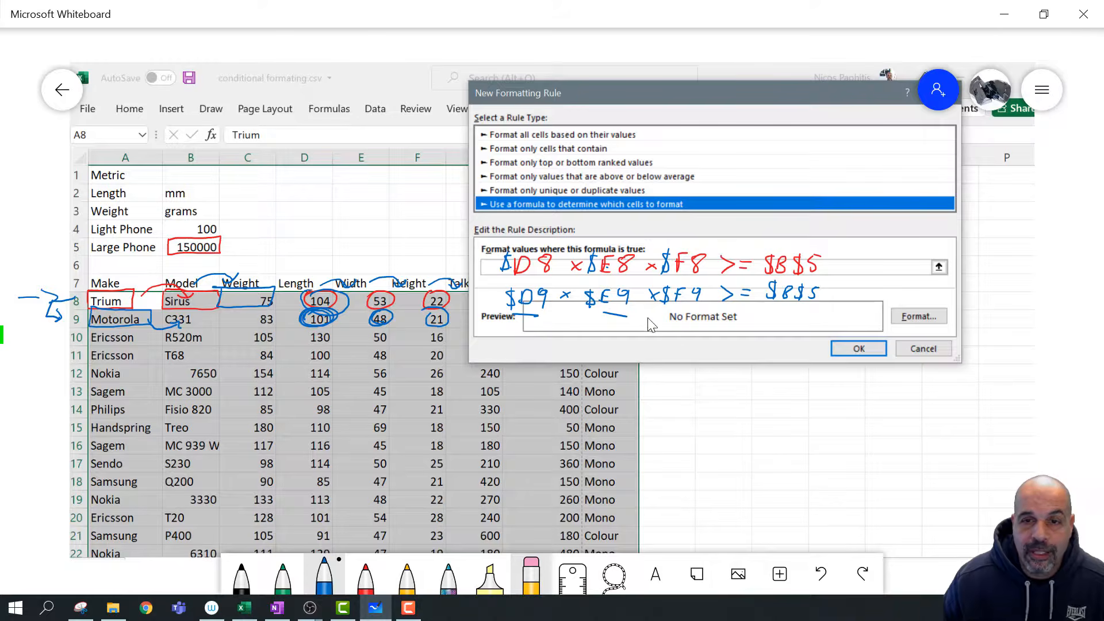
{"action": "left_click_drag", "start_coordinate": [667, 309], "coordinate": [694, 308]}
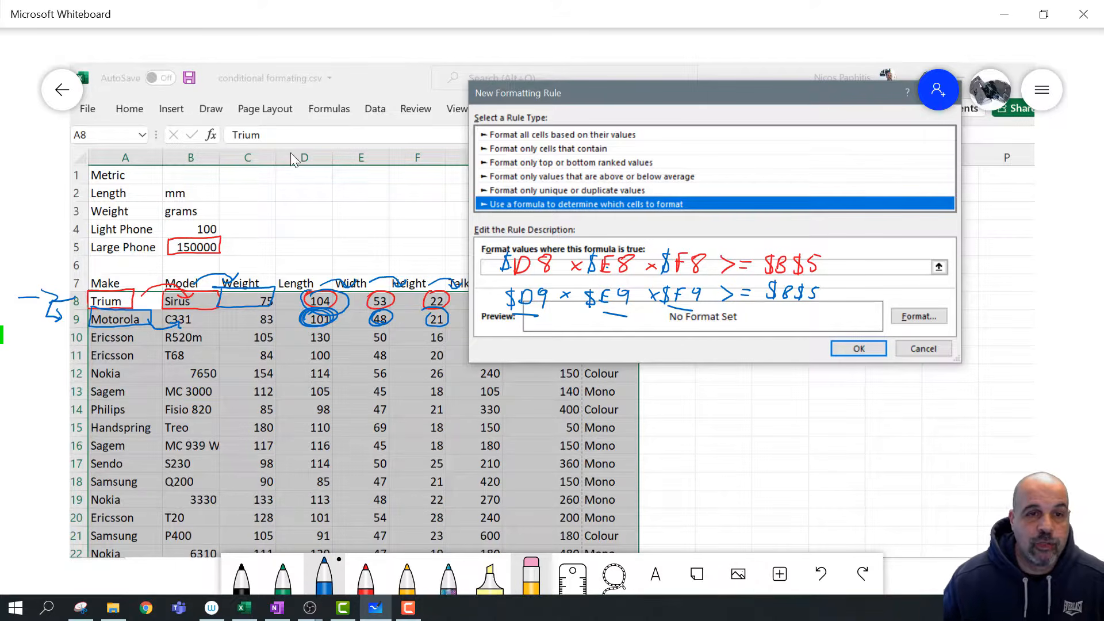
{"action": "left_click_drag", "start_coordinate": [333, 151], "coordinate": [443, 147]}
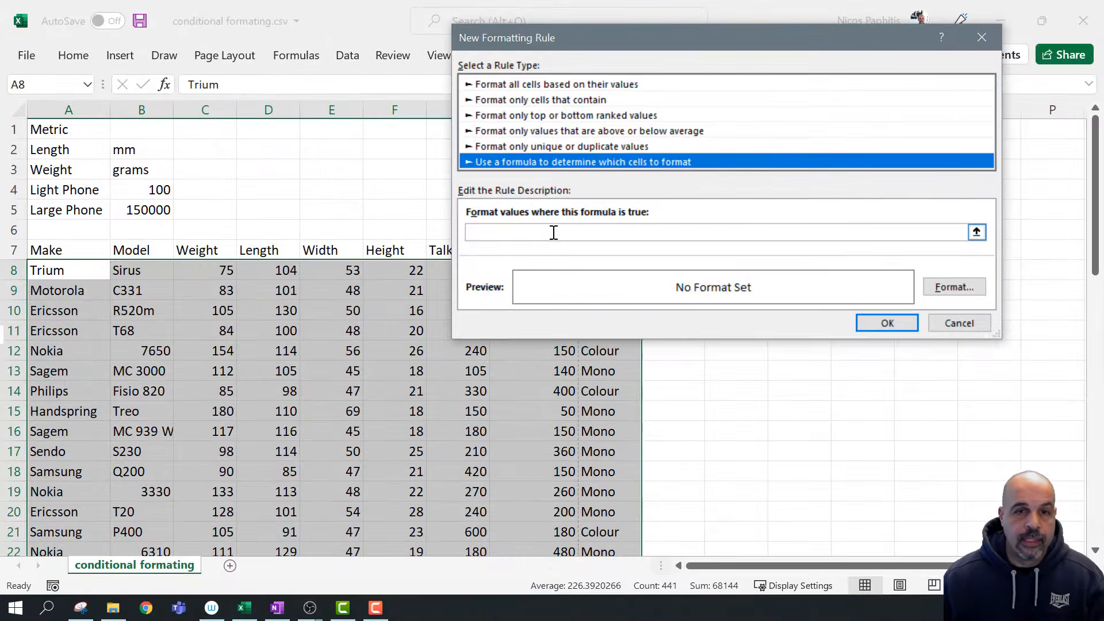
Switch to Excel's New Formatting Rule dialog and enter the rule formula =$D$8*$E$8*$F$8>=$B$5 using the cells on the sheet
{"action": "left_click", "coordinate": [554, 233]}
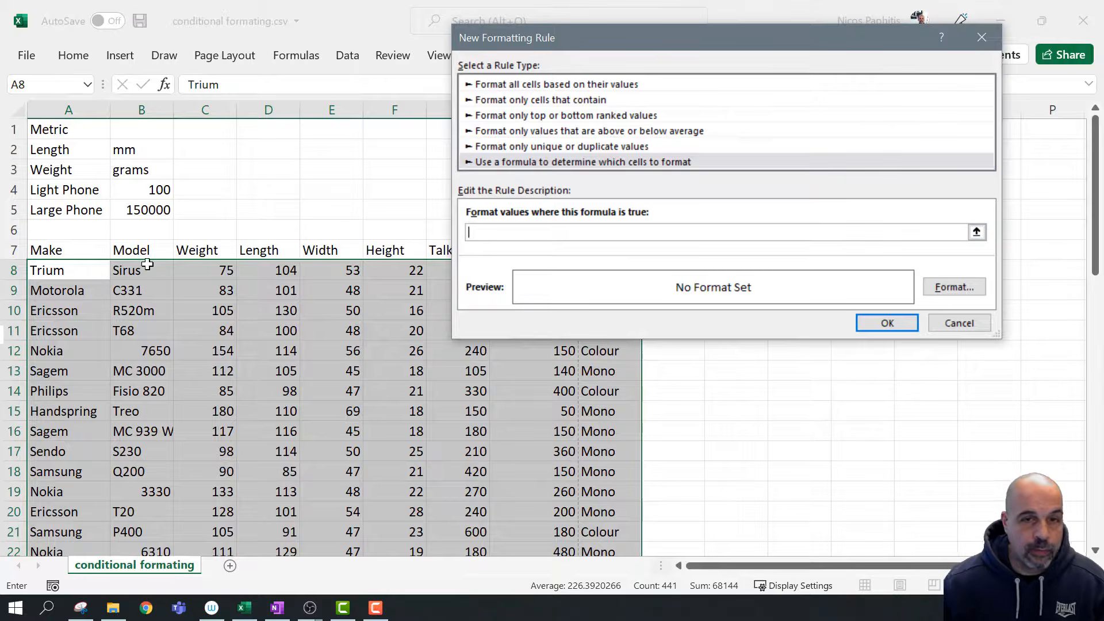
{"action": "left_click", "coordinate": [248, 272]}
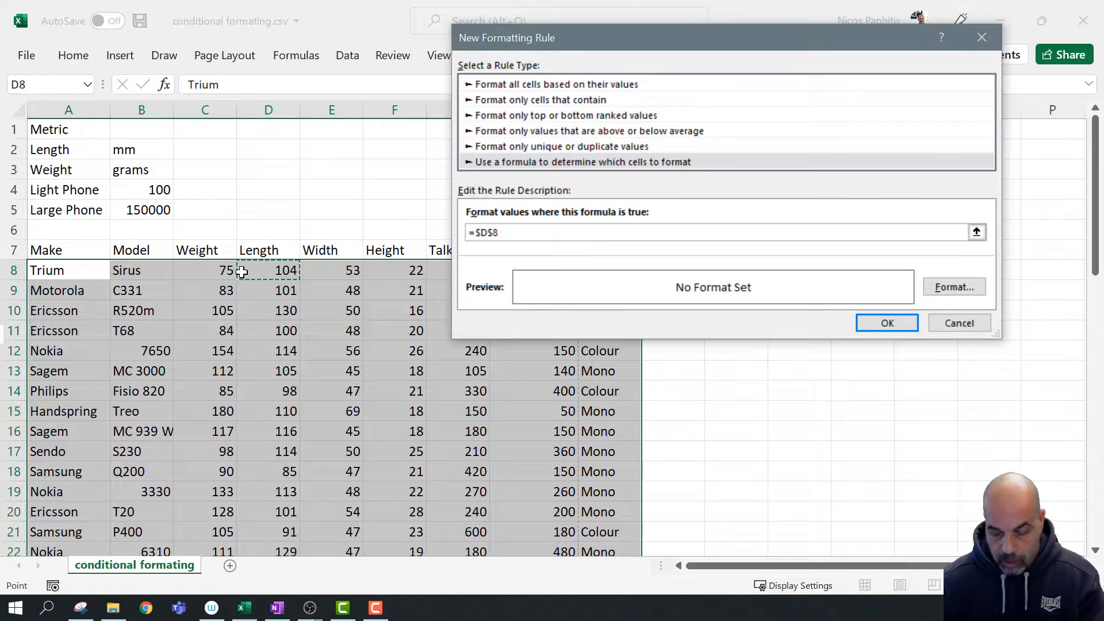
{"action": "type", "text": "*"}
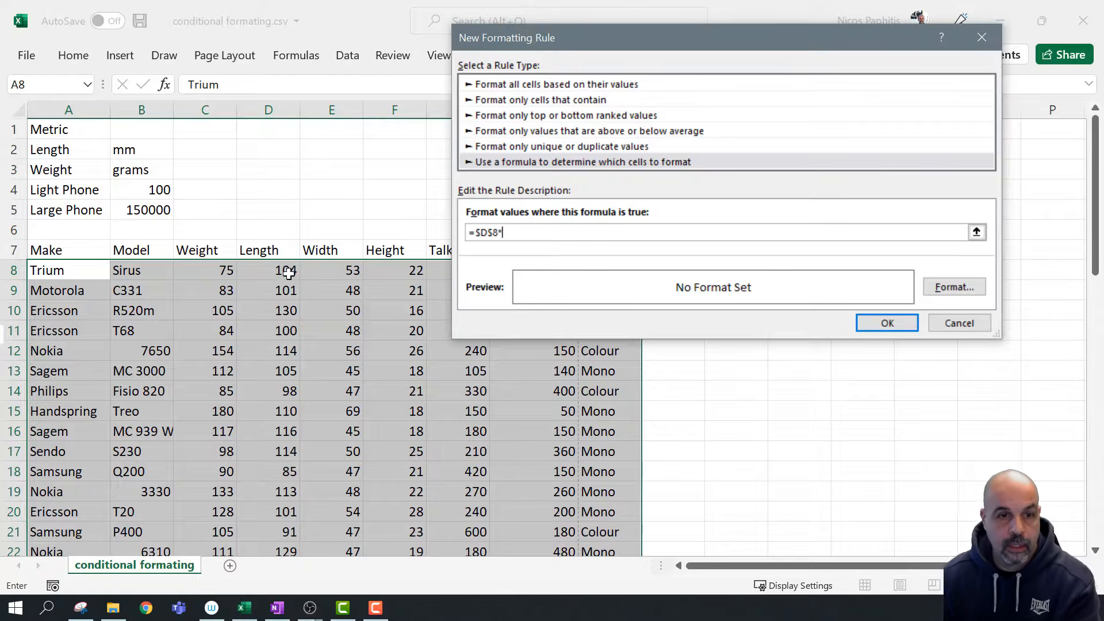
{"action": "left_click", "coordinate": [345, 271]}
{"action": "type", "text": "*"}
{"action": "left_click", "coordinate": [410, 272]}
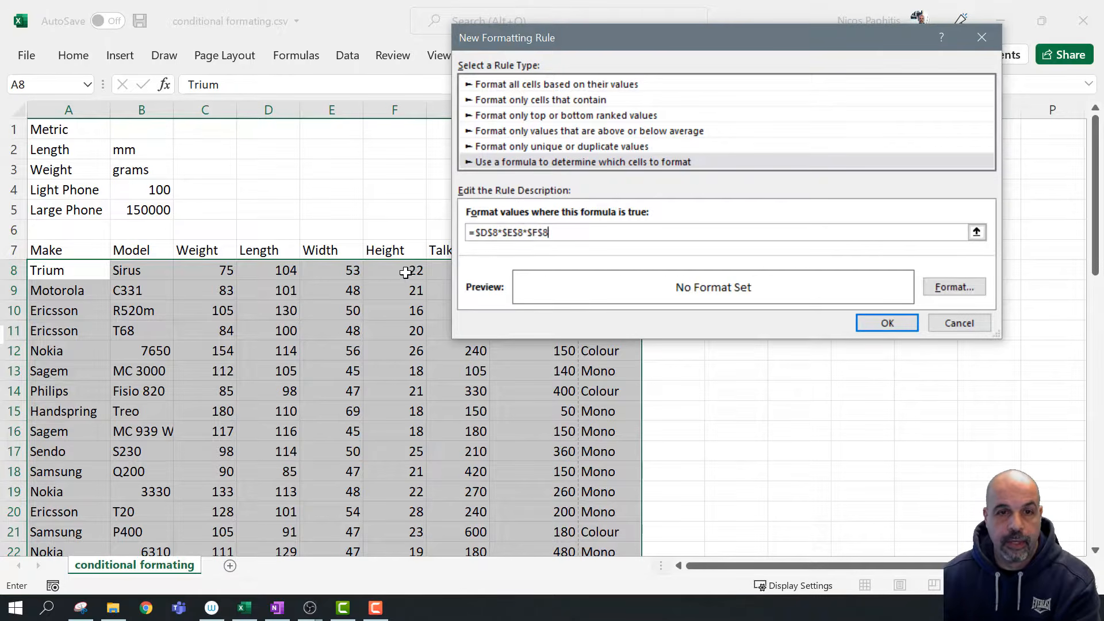
{"action": "left_click_drag", "start_coordinate": [607, 37], "coordinate": [664, 37]}
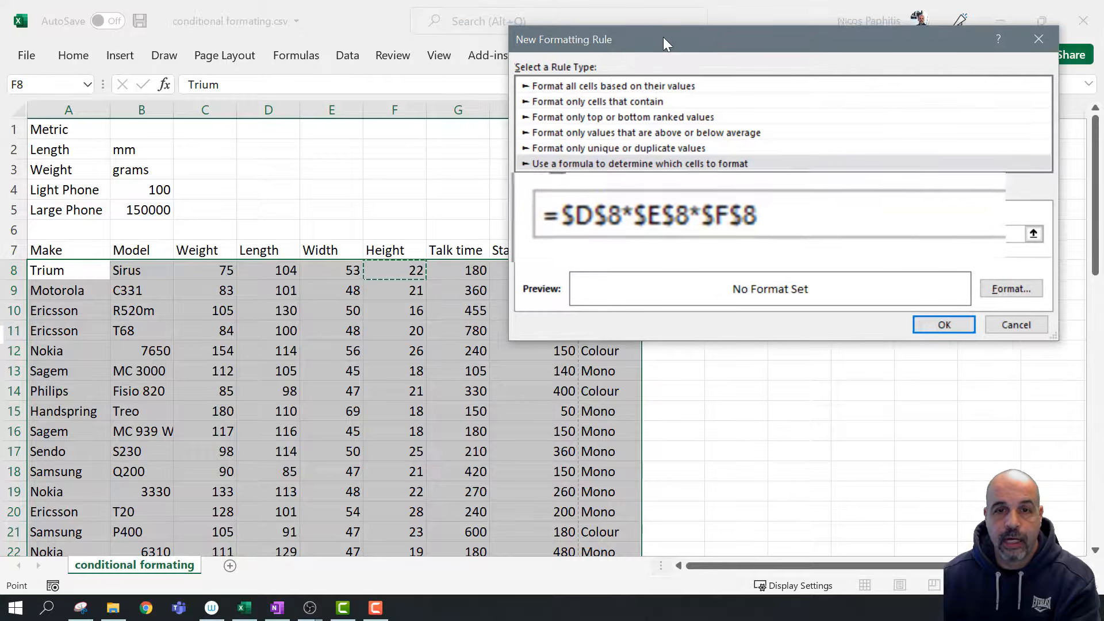
{"action": "type", "text": ">="}
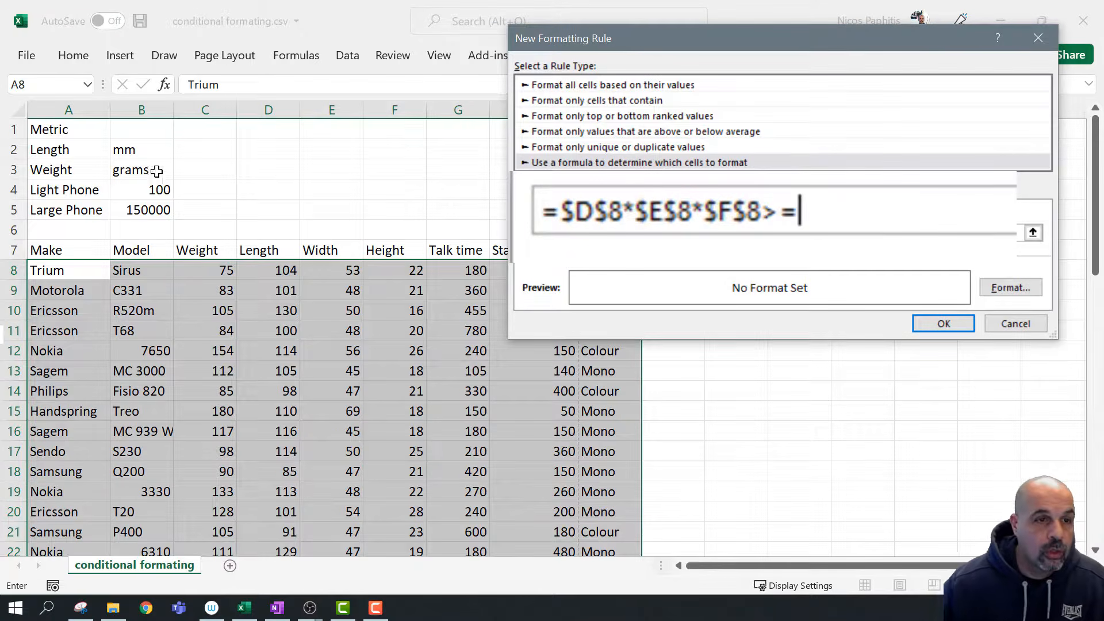
{"action": "left_click", "coordinate": [119, 213]}
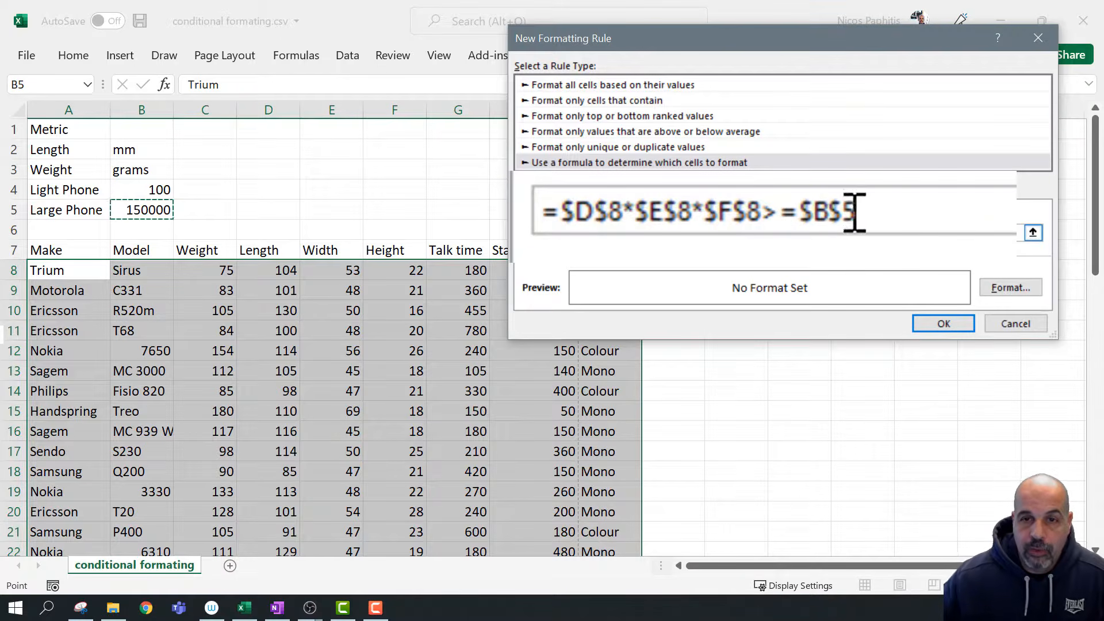
Change the three dimension references in the rule formula to the mixed references $D8, $E8 and $F8, keeping $B$5 absolute
{"action": "left_click", "coordinate": [604, 207]}
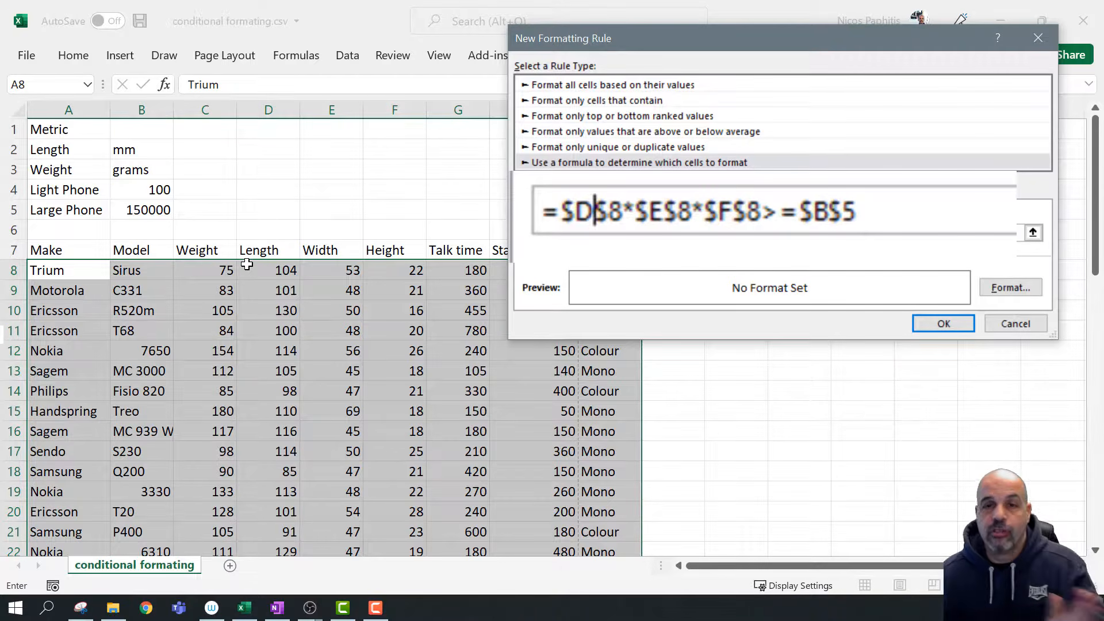
{"action": "key", "text": "F4"}
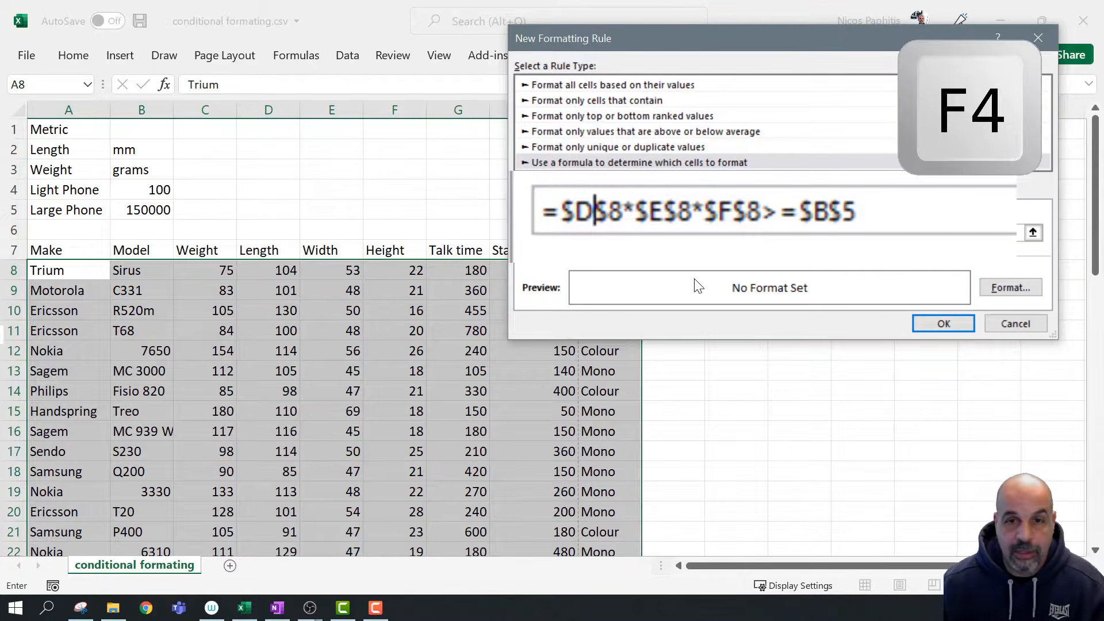
{"action": "key", "text": "F4"}
{"action": "key", "text": "F4"}
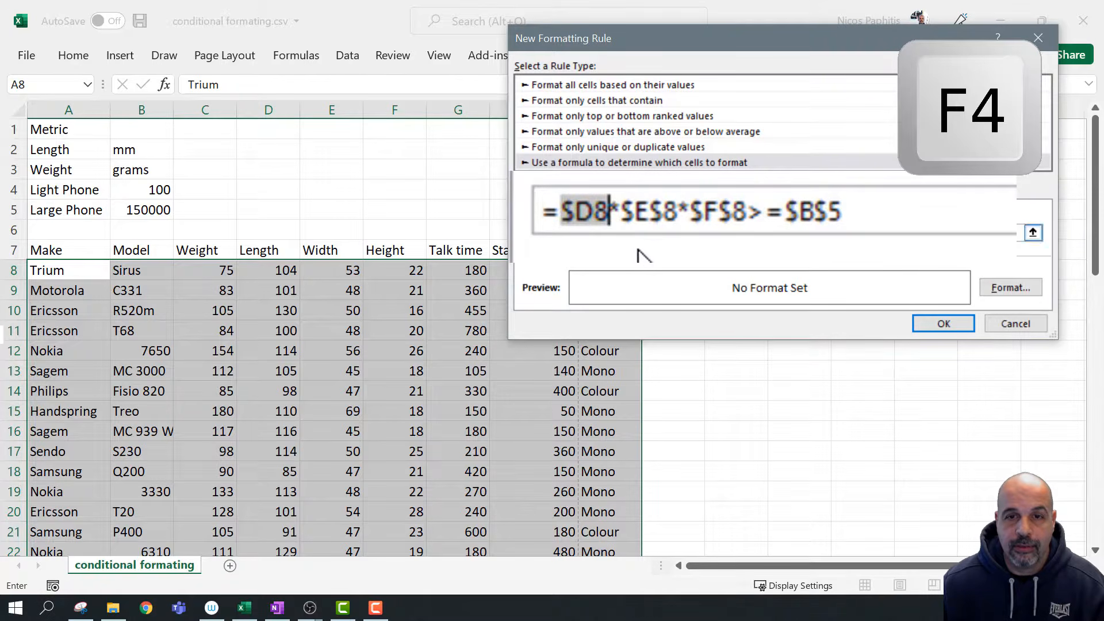
{"action": "key", "text": "Right"}
{"action": "key", "text": "Right"}
{"action": "key", "text": "Right"}
{"action": "key", "text": "Right"}
{"action": "key", "text": "F4"}
{"action": "key", "text": "F4"}
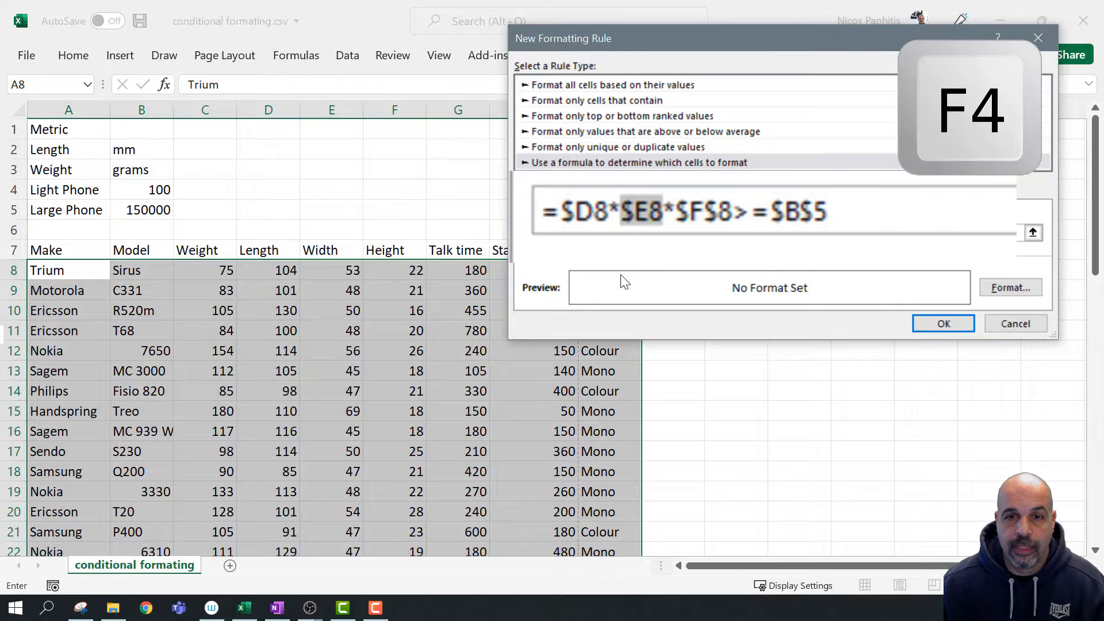
{"action": "left_click", "coordinate": [721, 212]}
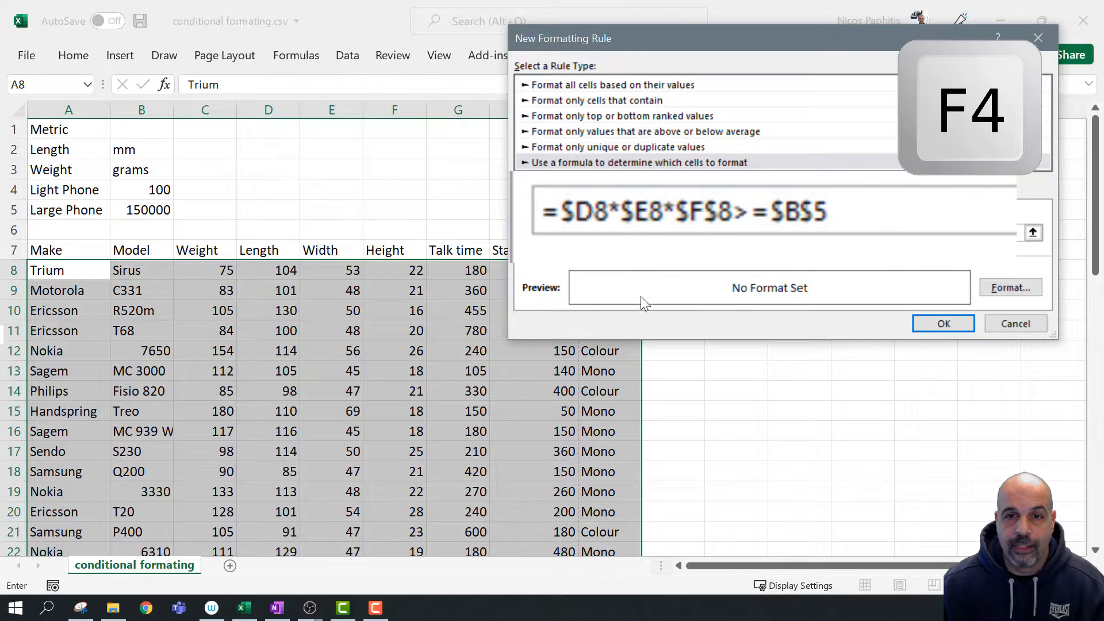
{"action": "key", "text": "F4"}
{"action": "key", "text": "F4"}
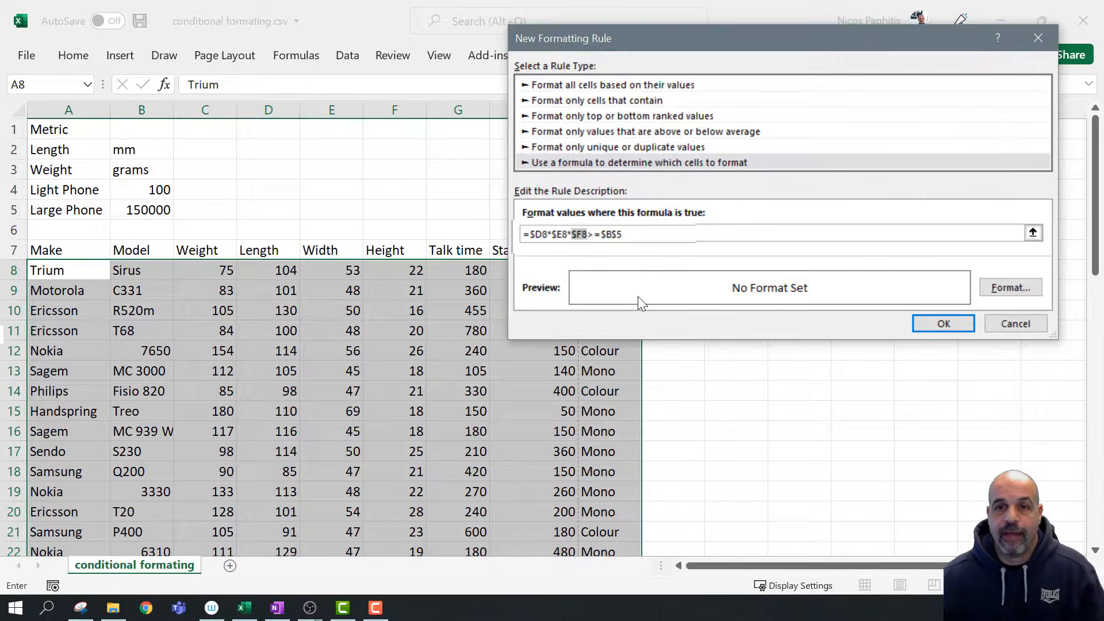
Give the rule a gold background fill, apply it to the selected phone table and deselect the range to check the highlighted rows
{"action": "left_click", "coordinate": [1021, 291]}
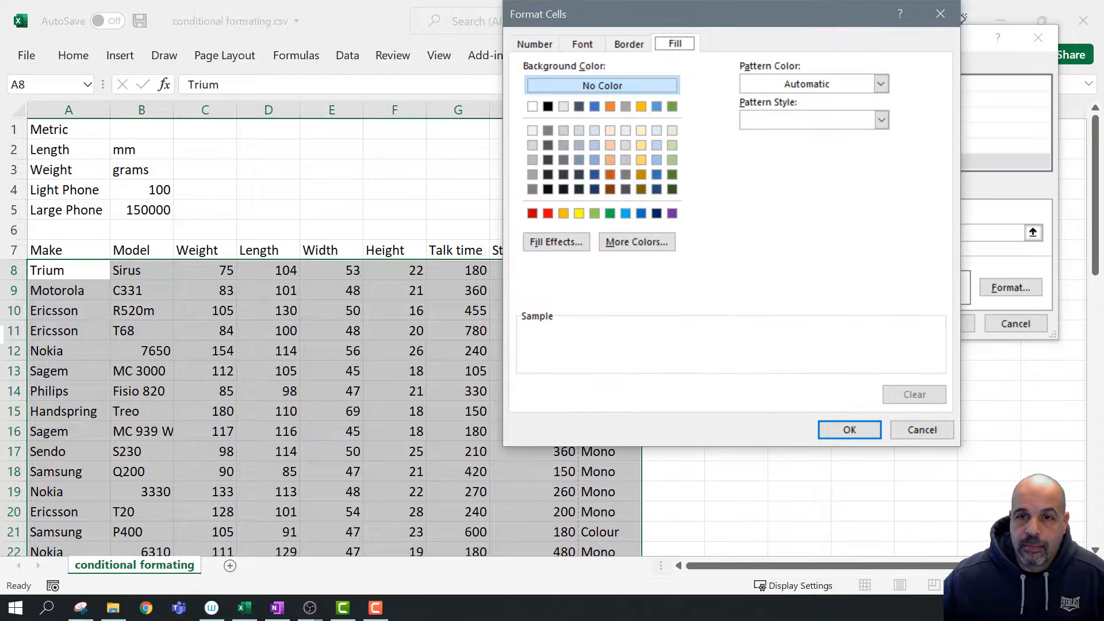
{"action": "left_click", "coordinate": [640, 160]}
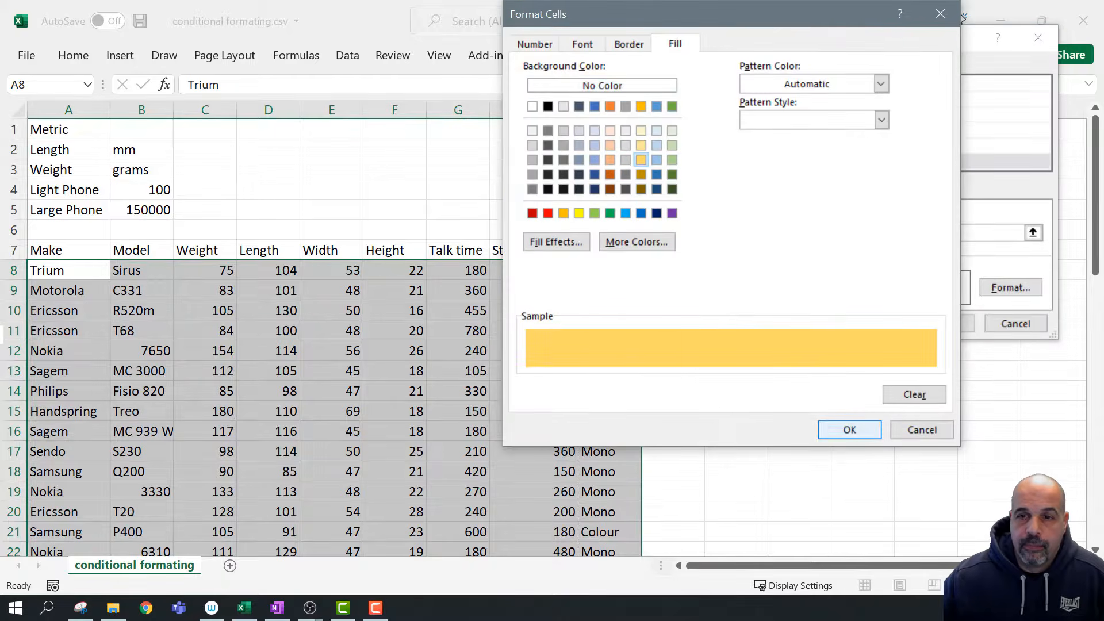
{"action": "left_click", "coordinate": [856, 436]}
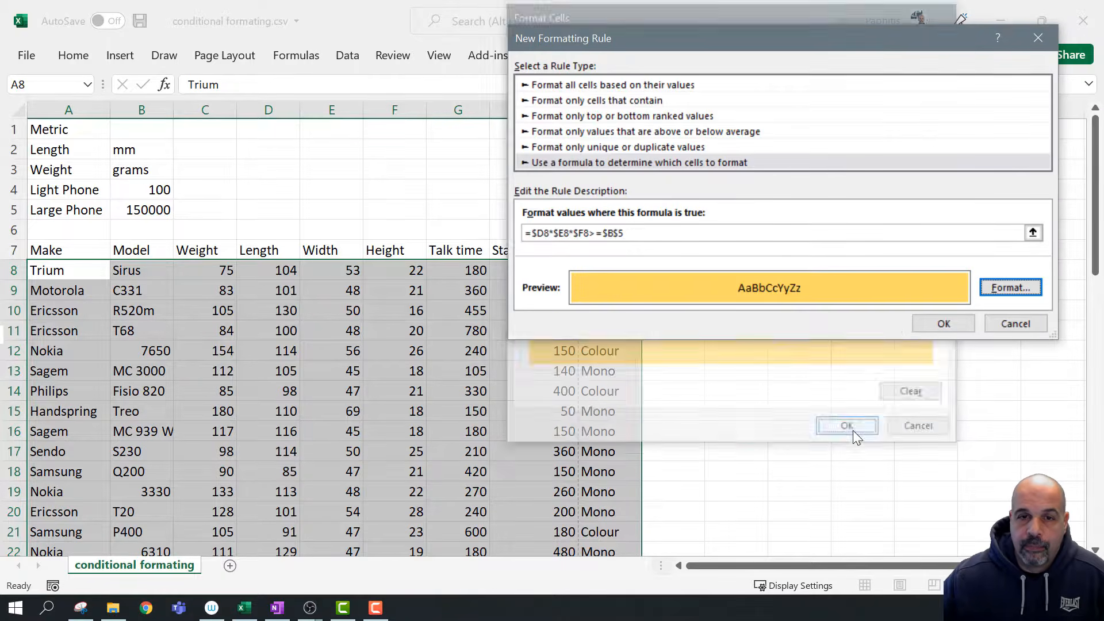
{"action": "left_click", "coordinate": [930, 324]}
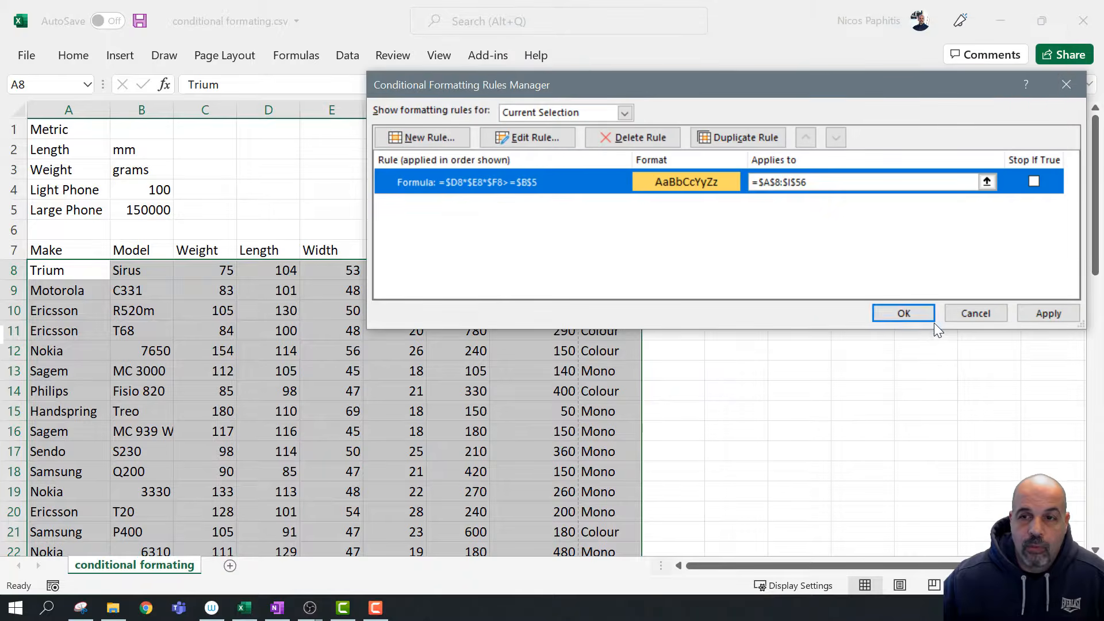
{"action": "left_click", "coordinate": [916, 312]}
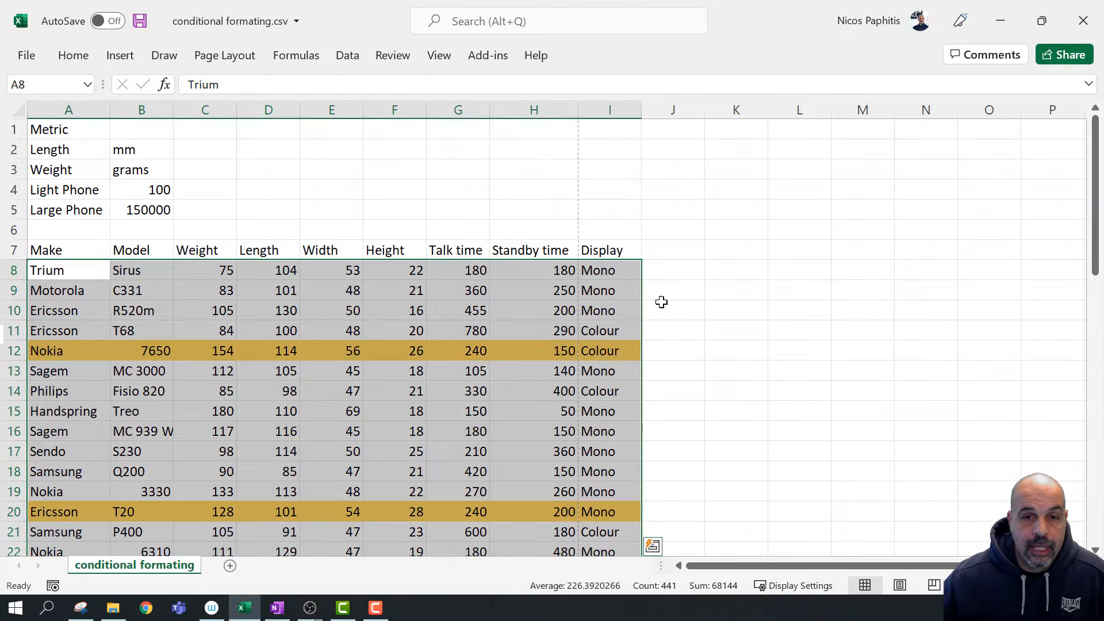
{"action": "left_click", "coordinate": [685, 294]}
{"action": "scroll", "coordinate": [683, 292], "scroll_direction": "down", "scroll_amount": 8}
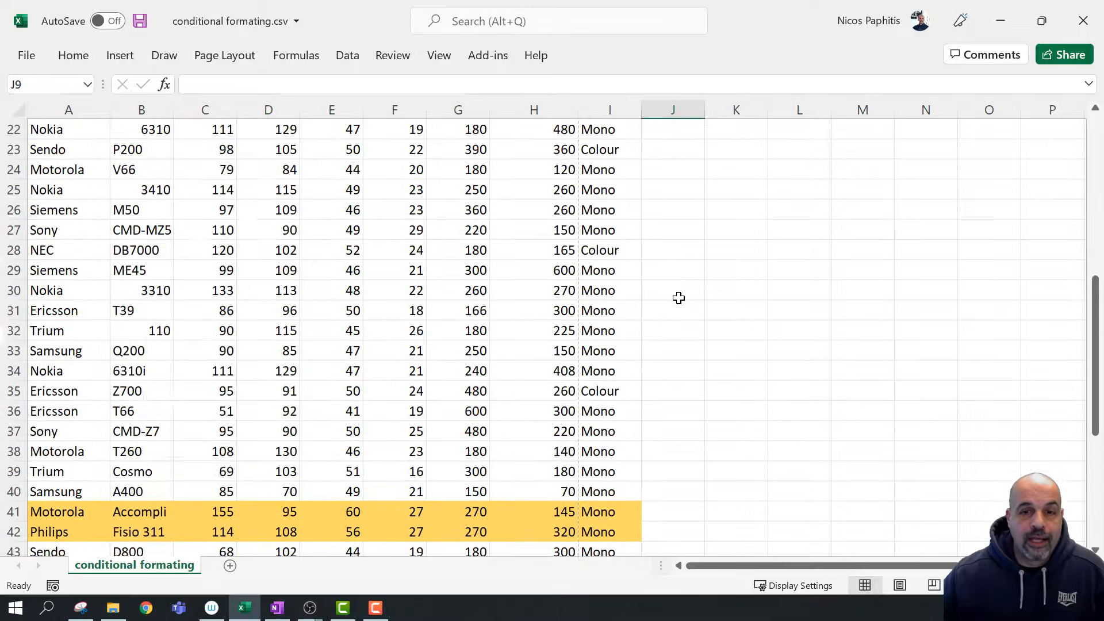
{"action": "scroll", "coordinate": [668, 303], "scroll_direction": "down", "scroll_amount": 7}
{"action": "scroll", "coordinate": [668, 303], "scroll_direction": "up", "scroll_amount": 10}
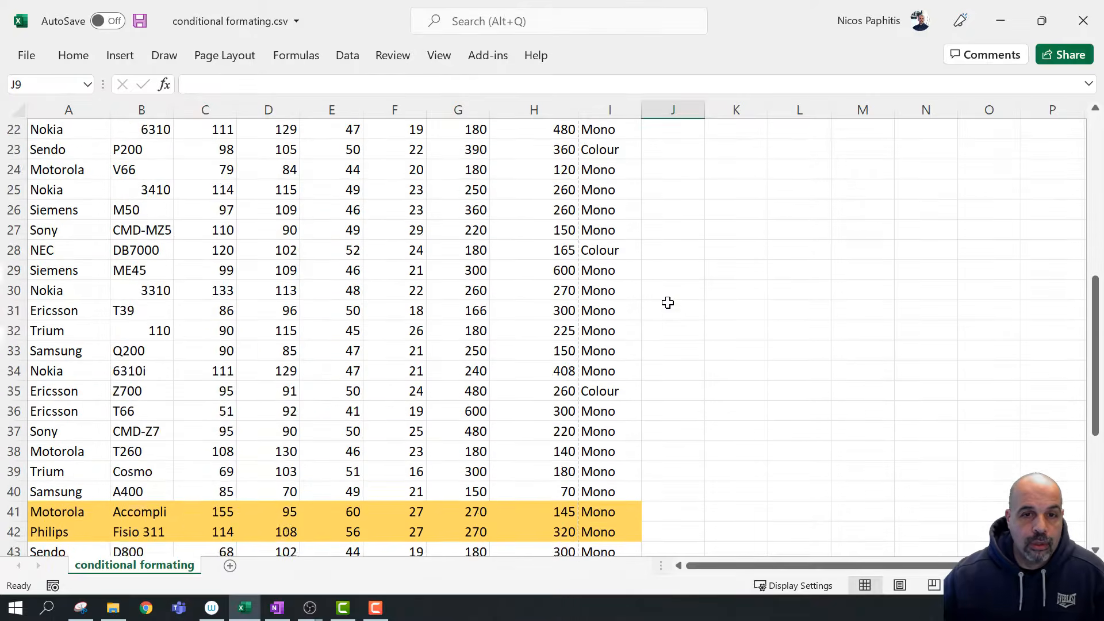
{"action": "scroll", "coordinate": [669, 303], "scroll_direction": "up", "scroll_amount": 5}
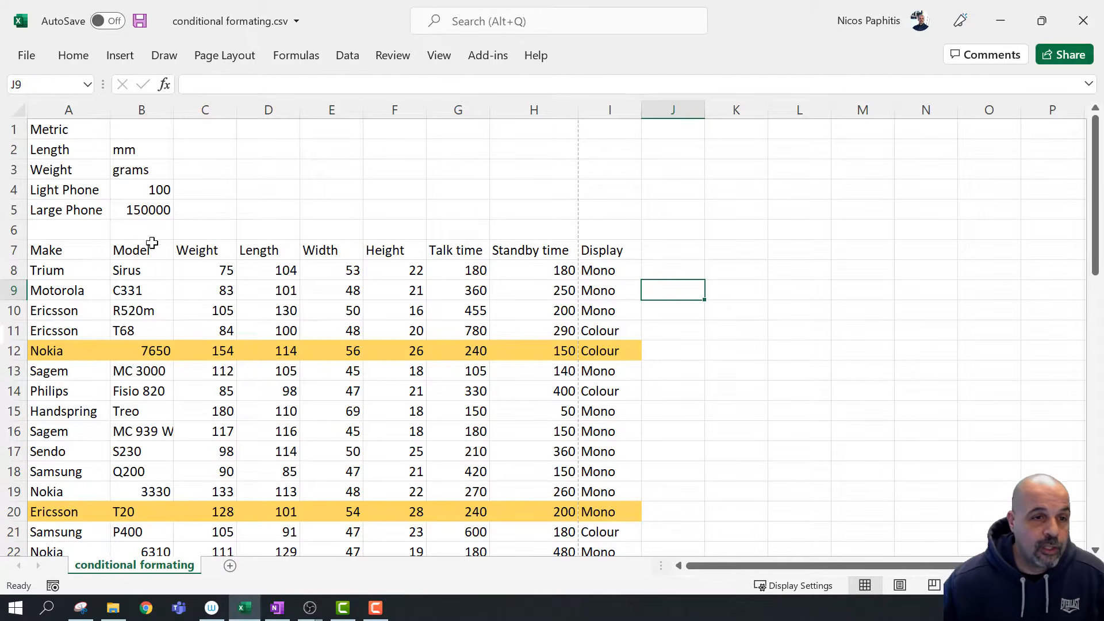
Set the Large Phone threshold in B5 to 120000 and review the highlighted rows
{"action": "left_click", "coordinate": [132, 208]}
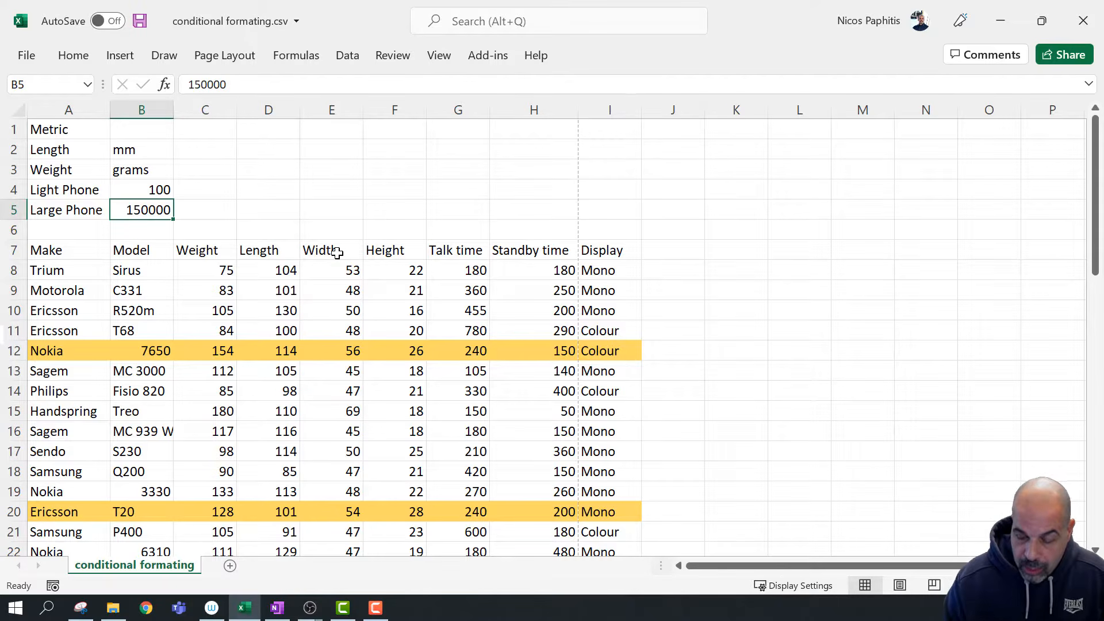
{"action": "type", "text": "120000"}
{"action": "key", "text": "Return"}
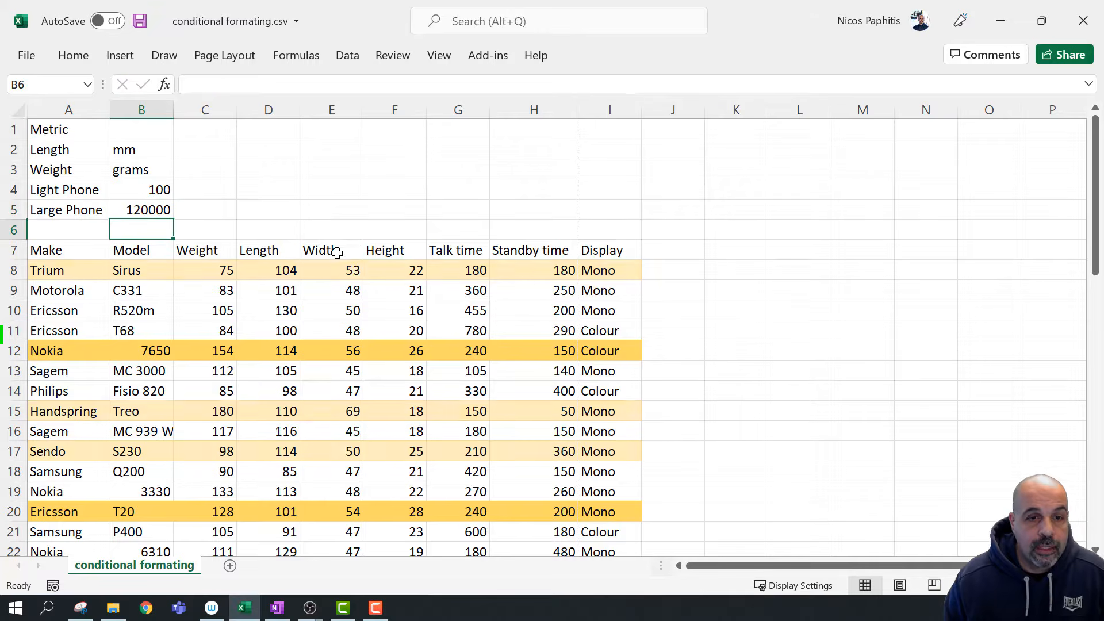
{"action": "scroll", "coordinate": [398, 278], "scroll_direction": "down", "scroll_amount": 18}
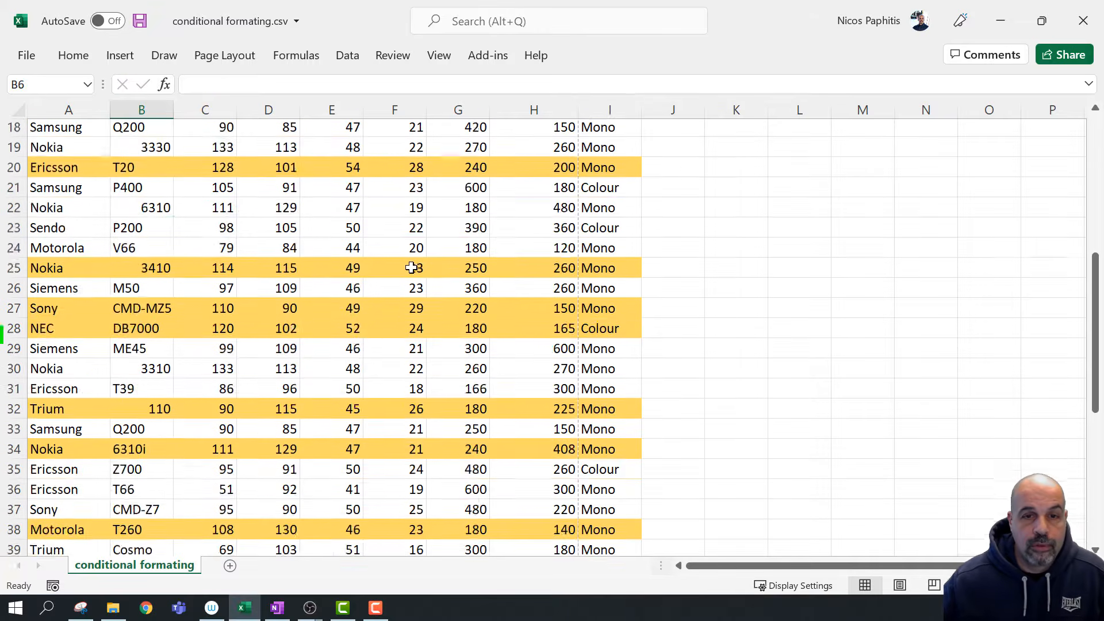
{"action": "scroll", "coordinate": [398, 278], "scroll_direction": "up", "scroll_amount": 18}
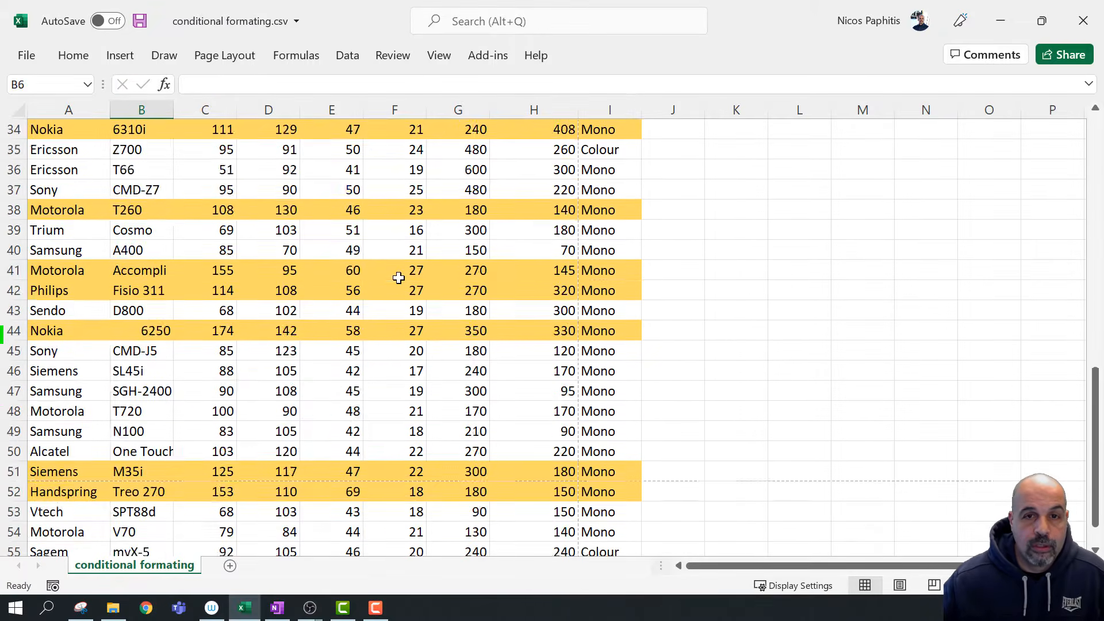
{"action": "scroll", "coordinate": [398, 278], "scroll_direction": "down", "scroll_amount": 10}
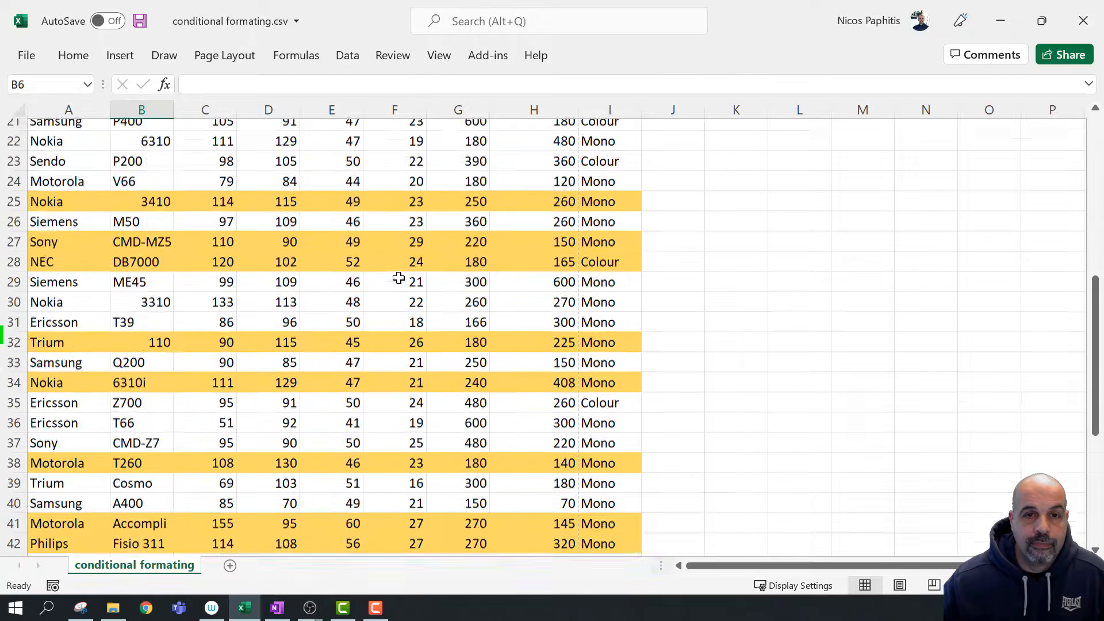
{"action": "scroll", "coordinate": [398, 278], "scroll_direction": "up", "scroll_amount": 9}
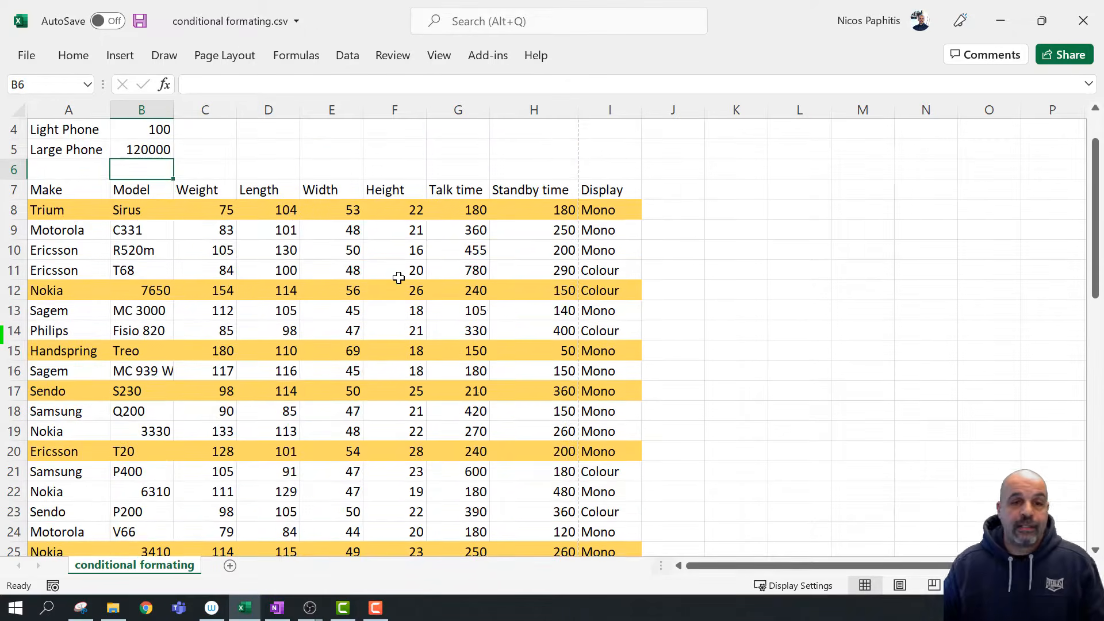